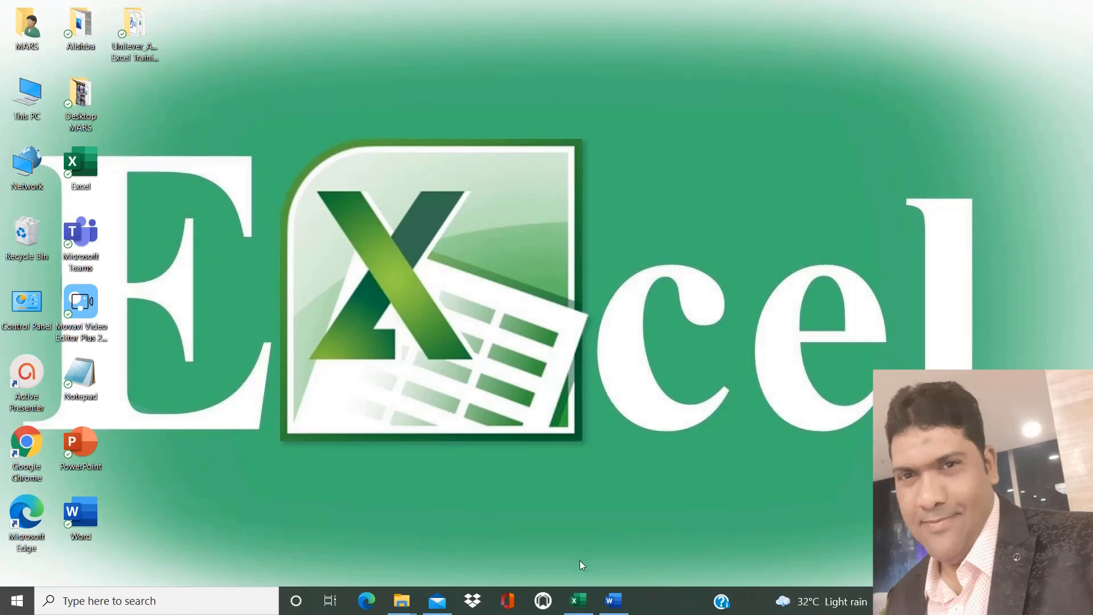
# Switch to the Excel workbook and go down to the list of data validation rules below the employee table
pyautogui.click(576, 605)
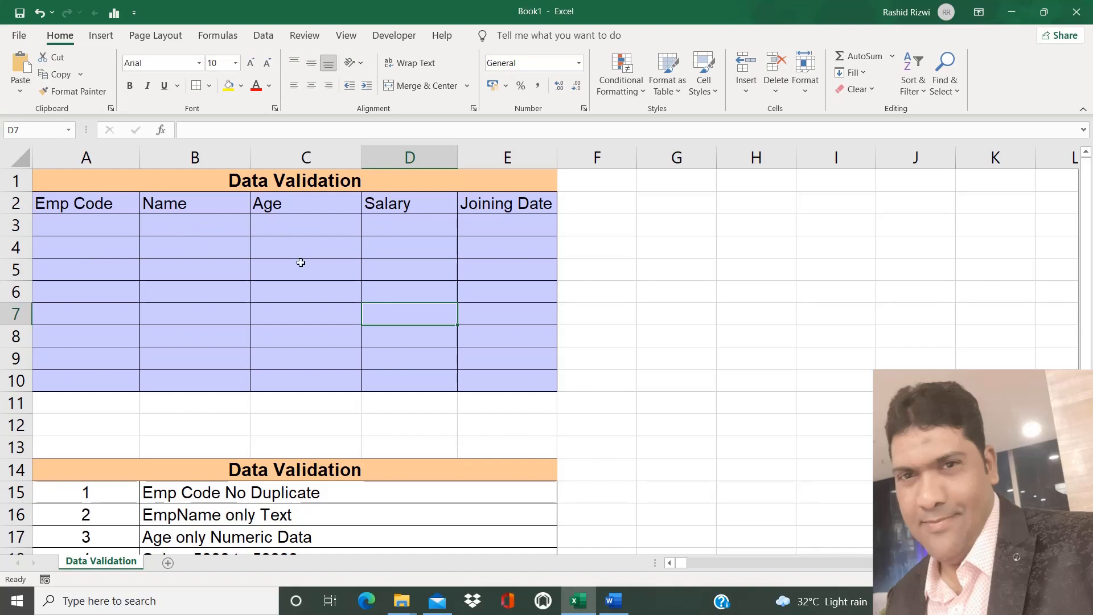
pyautogui.click(245, 290)
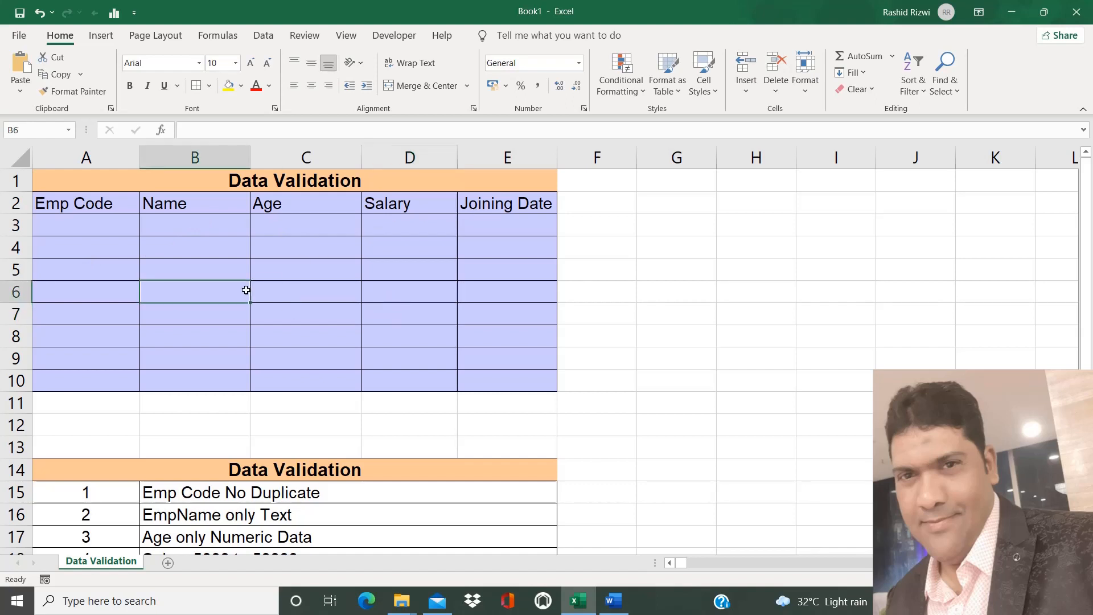
pyautogui.press('Down')
pyautogui.press('Down')
pyautogui.press('Down')
pyautogui.press('Down')
pyautogui.press('Down')
pyautogui.press('Down')
pyautogui.press('Down')
pyautogui.press('Down')
pyautogui.press('Down')
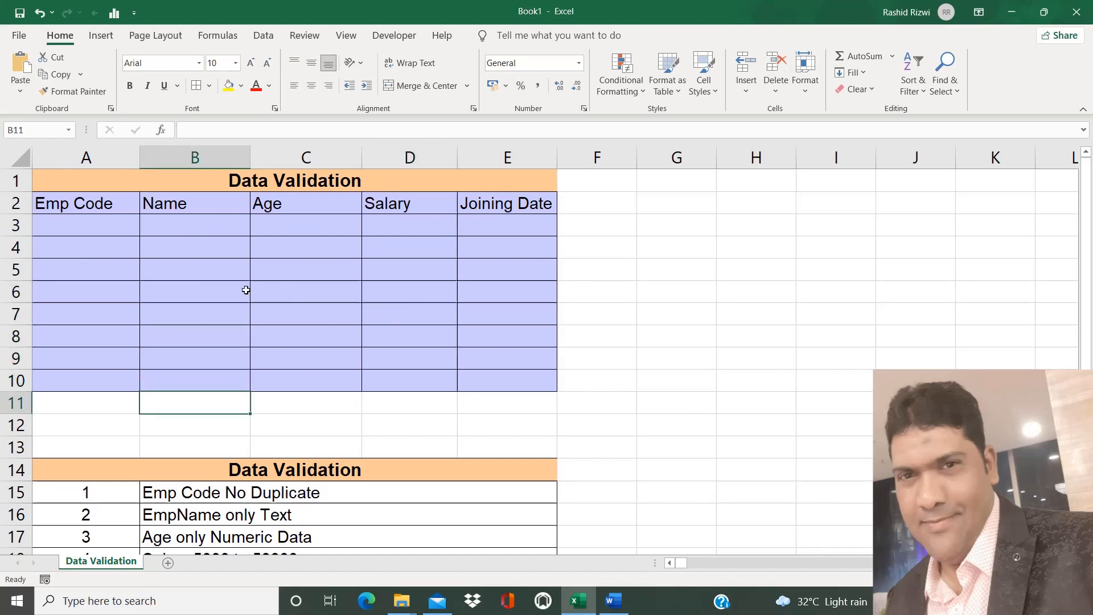
pyautogui.press('Down')
pyautogui.press('Down')
pyautogui.press('Down')
pyautogui.press('Down')
pyautogui.press('Down')
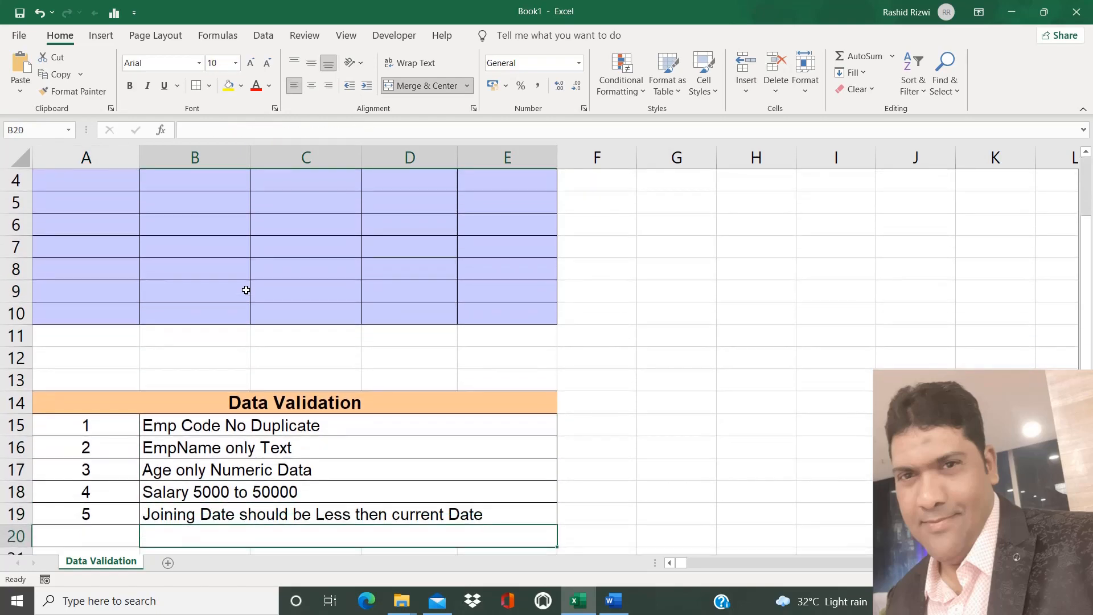
# Review the five rules for Emp Code, EmpName, Age, Salary and Joining Date one by one, and return to the sheet's beginning
pyautogui.click(184, 426)
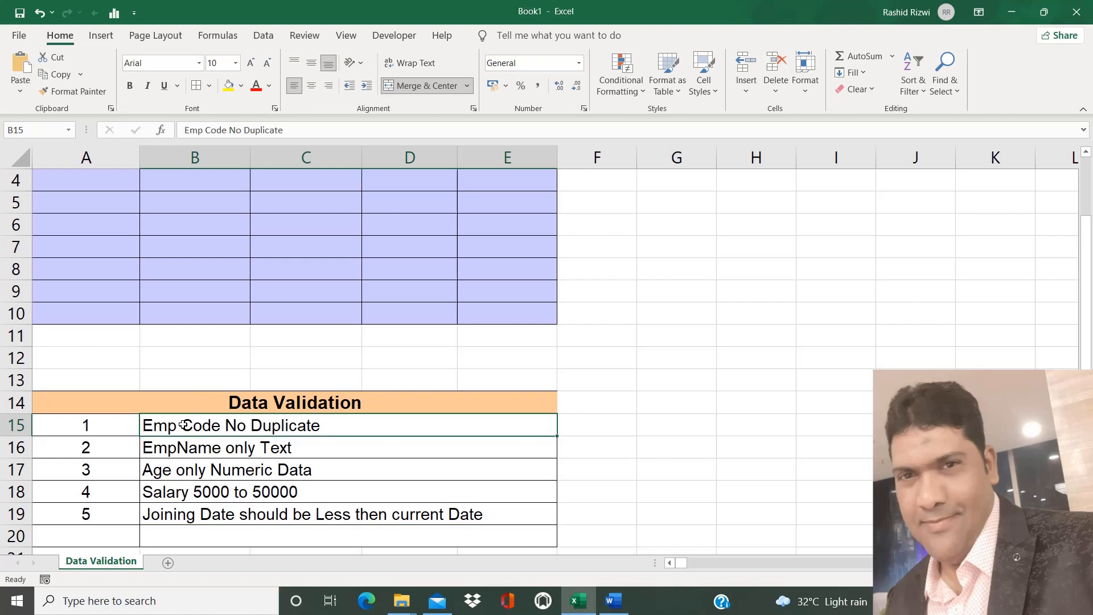
pyautogui.click(201, 448)
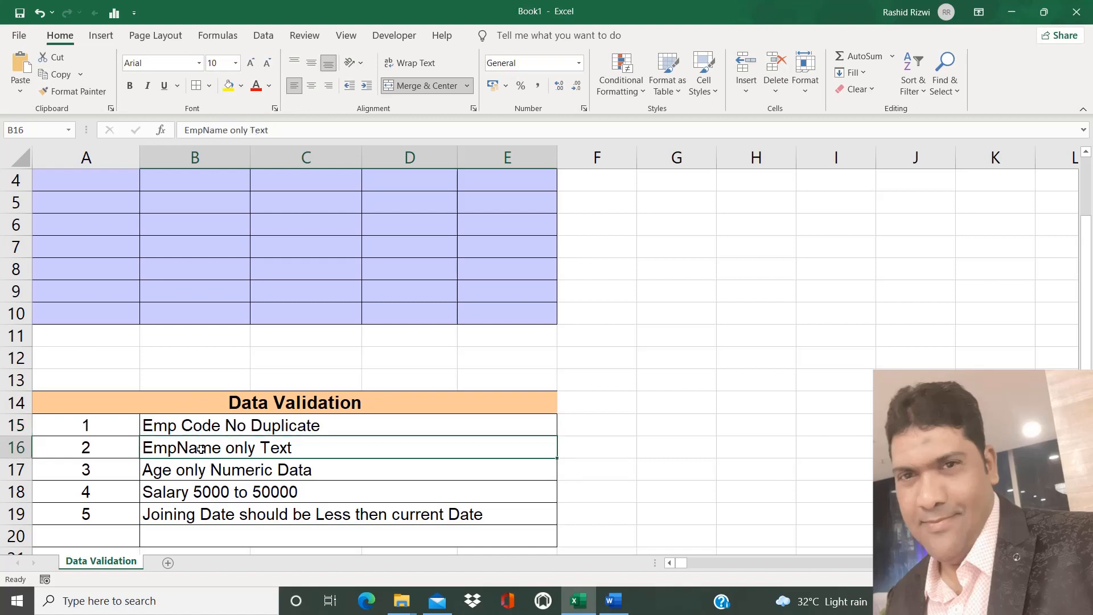
pyautogui.click(237, 469)
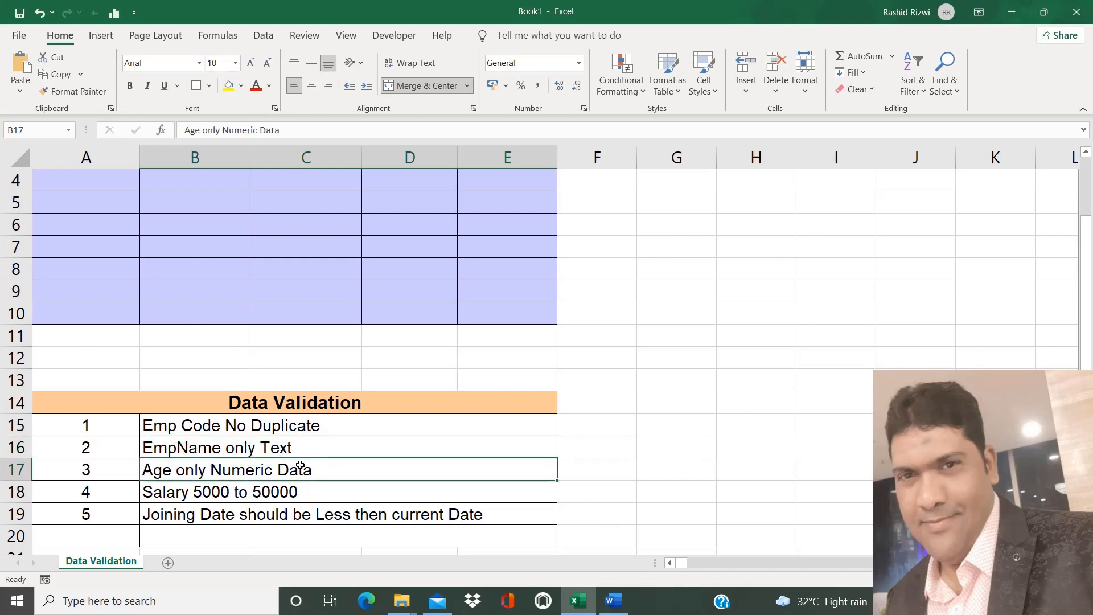
pyautogui.click(284, 494)
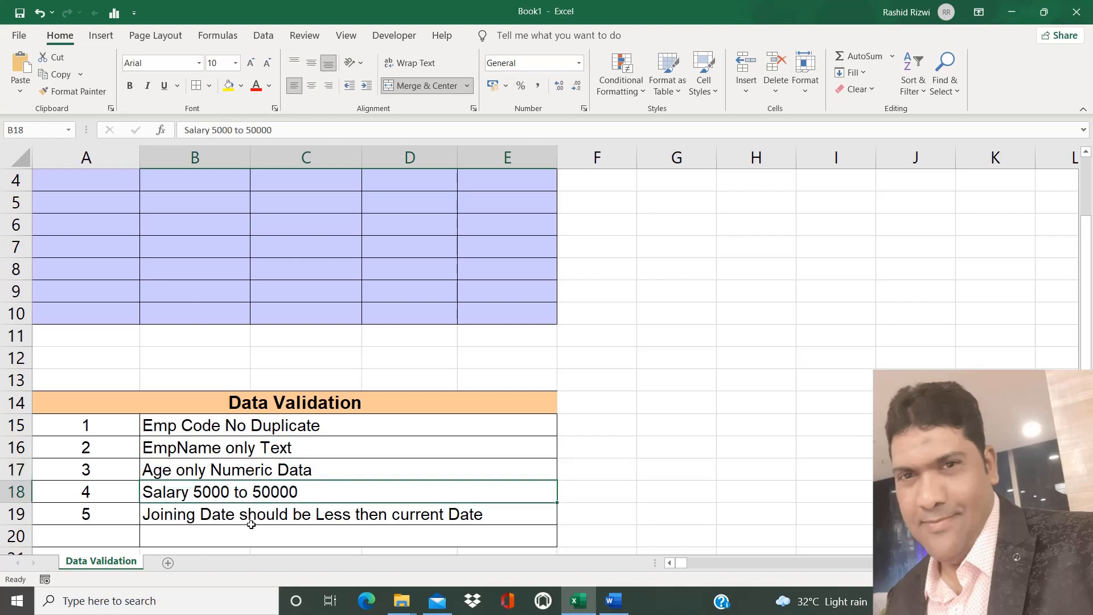
pyautogui.click(353, 519)
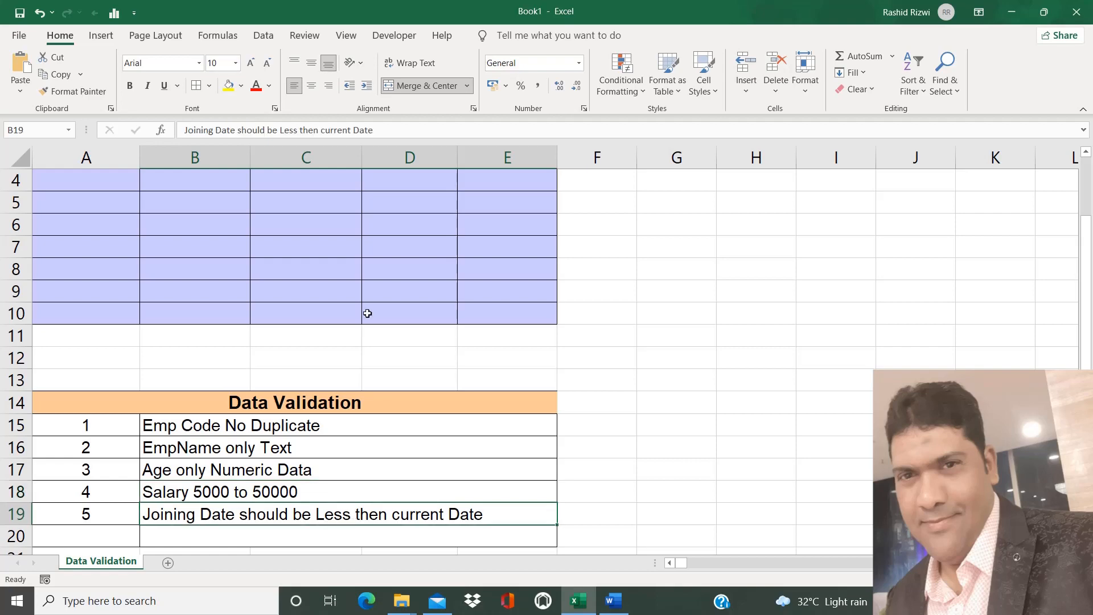
pyautogui.click(368, 254)
pyautogui.hotkey('ctrl', 'Home')
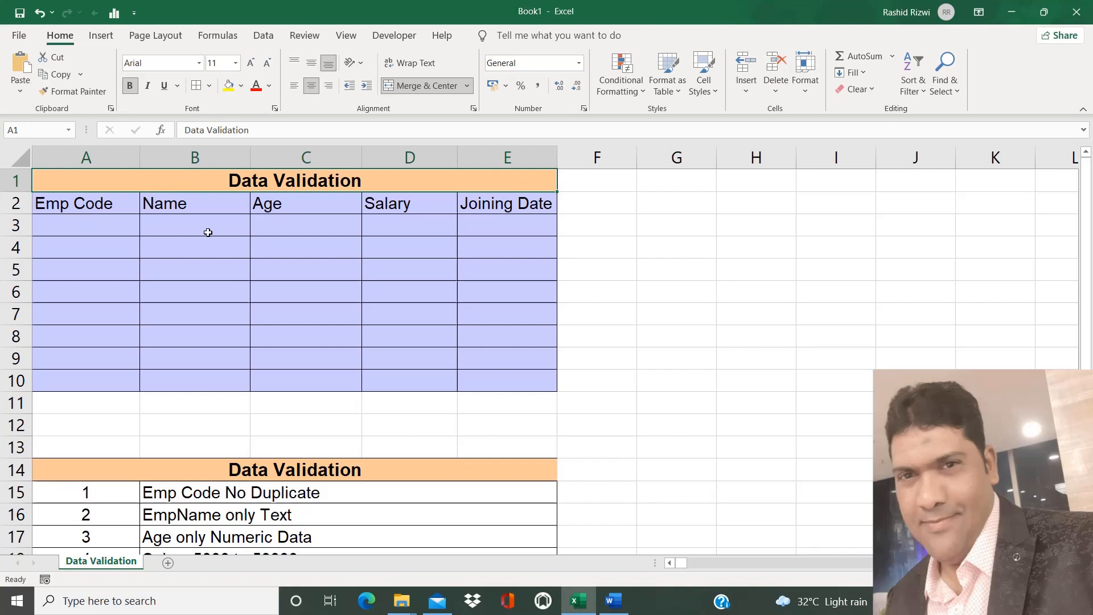
# Examine the EmpName rule in the validation list again and go back to the first Name cell, B3
pyautogui.click(206, 229)
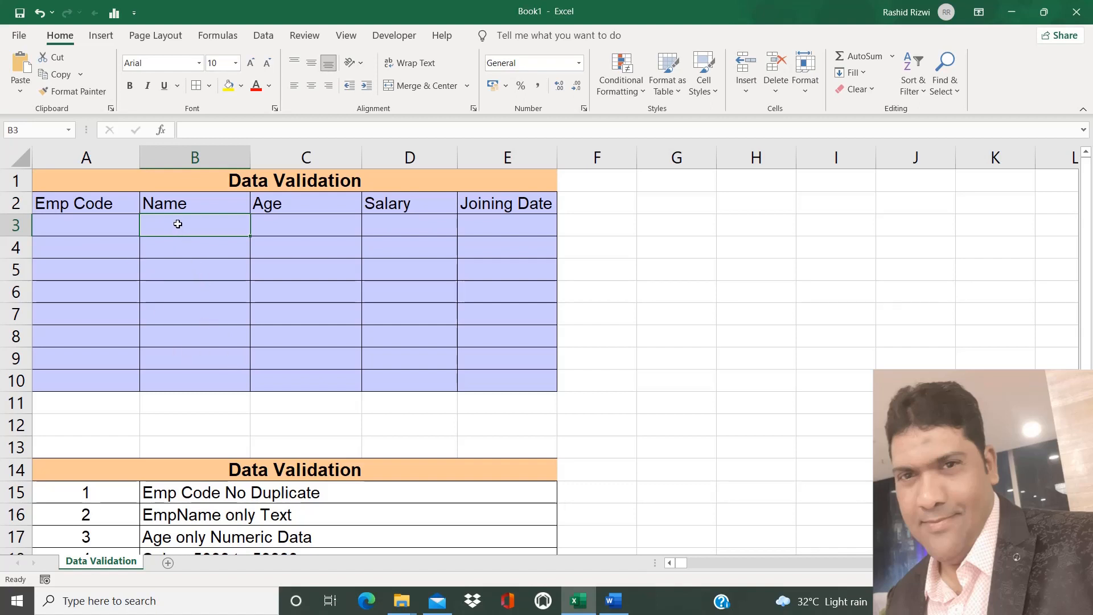
pyautogui.press('Down')
pyautogui.press('Down')
pyautogui.press('Down')
pyautogui.press('Down')
pyautogui.press('Down')
pyautogui.press('Down')
pyautogui.press('Down')
pyautogui.press('Down')
pyautogui.press('Down')
pyautogui.press('Down')
pyautogui.press('Down')
pyautogui.press('Down')
pyautogui.press('Down')
pyautogui.press('Down')
pyautogui.press('Down')
pyautogui.press('Down')
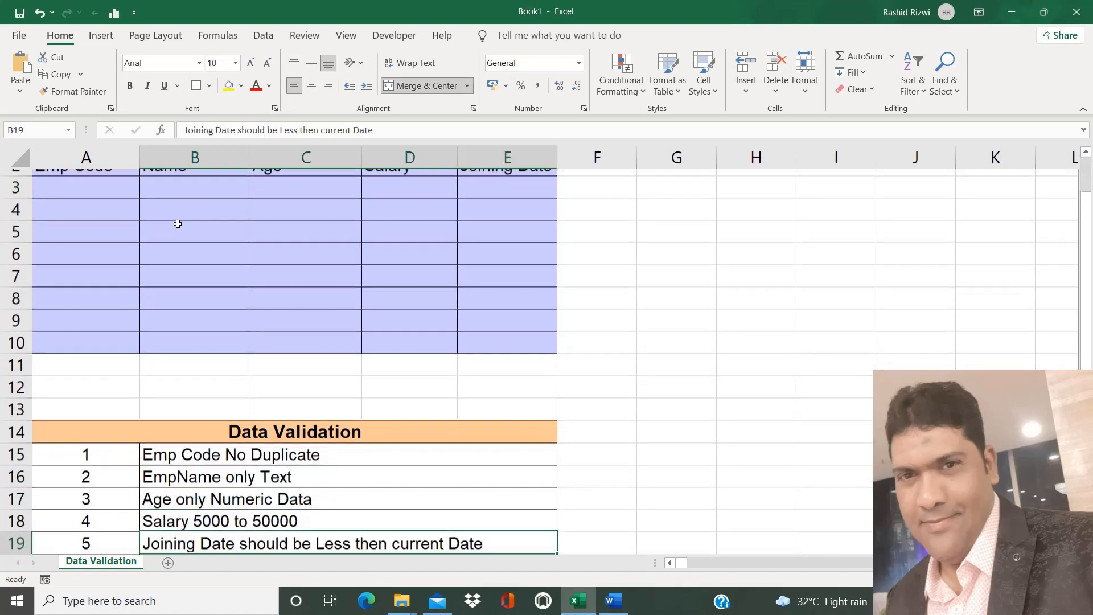
pyautogui.press('Up')
pyautogui.press('Up')
pyautogui.press('Up')
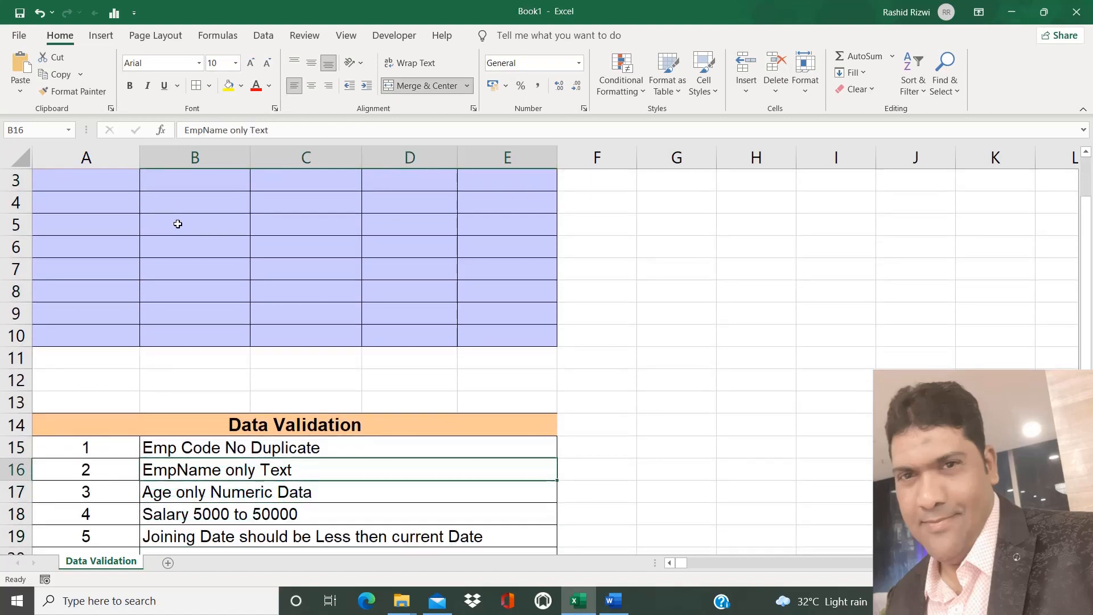
pyautogui.click(187, 199)
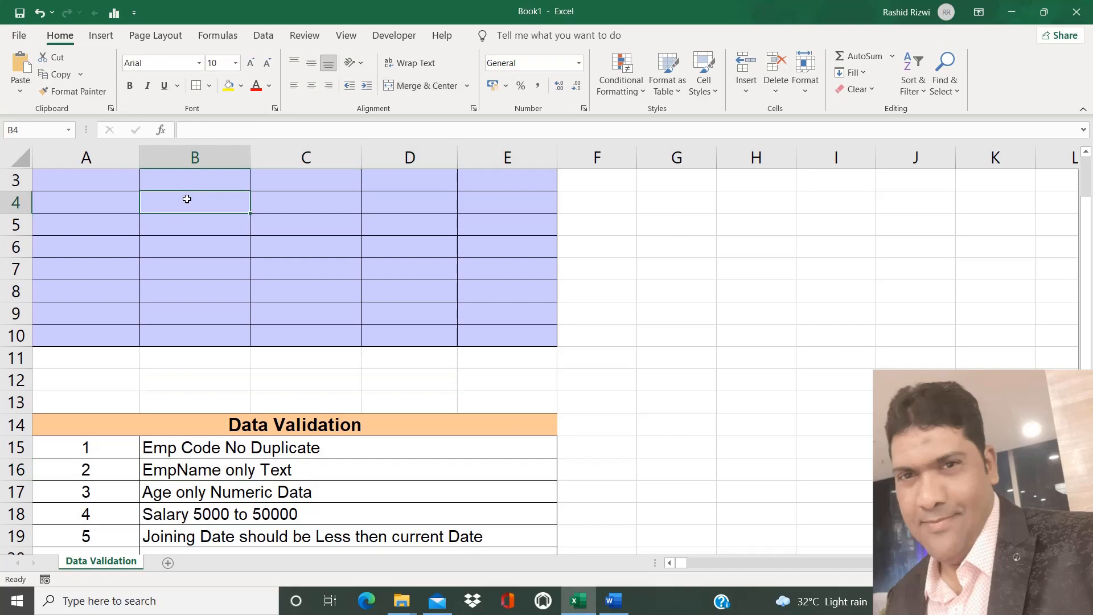
pyautogui.press('Up')
pyautogui.scroll(1, 187, 199)
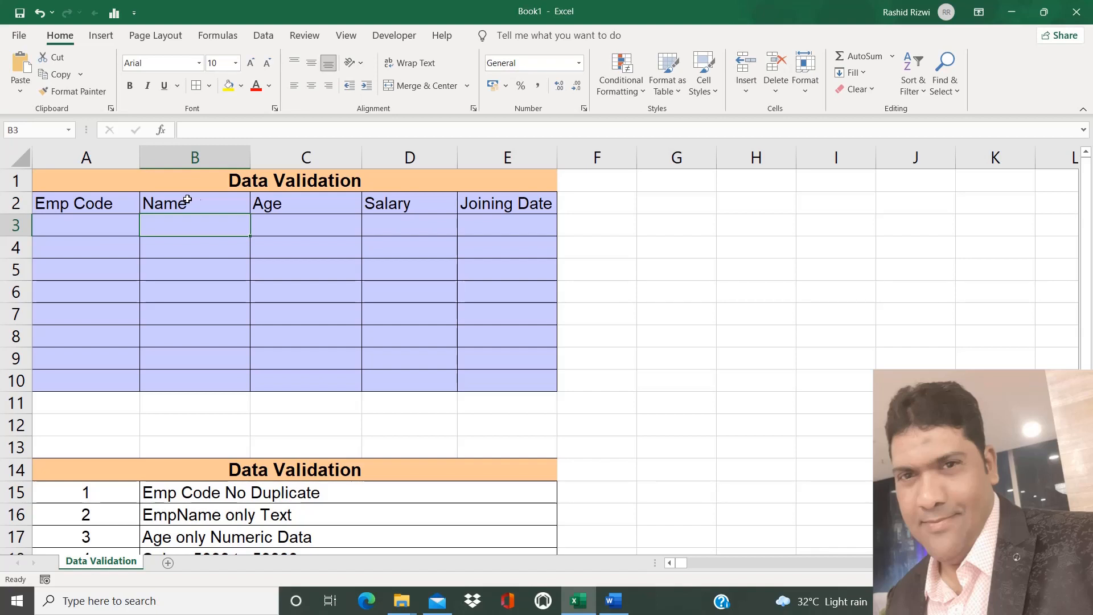
pyautogui.hotkey('shift', 'Down')
pyautogui.hotkey('shift', 'Down')
pyautogui.hotkey('shift', 'Down')
pyautogui.hotkey('shift', 'Down')
pyautogui.hotkey('shift', 'Down')
pyautogui.hotkey('shift', 'Down')
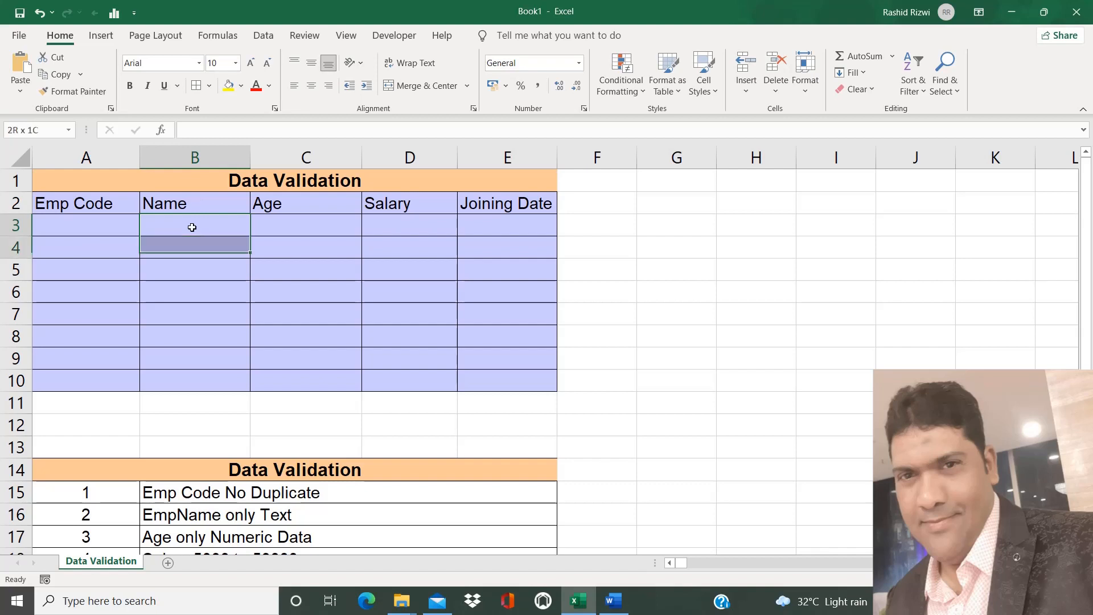
pyautogui.hotkey('shift', 'Down')
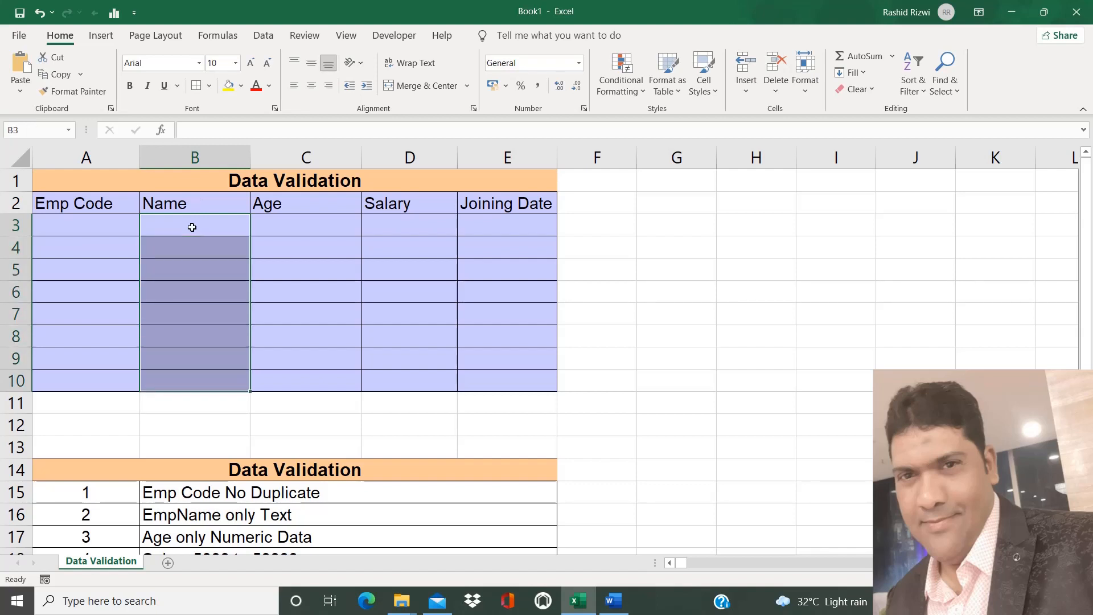
pyautogui.click(192, 227)
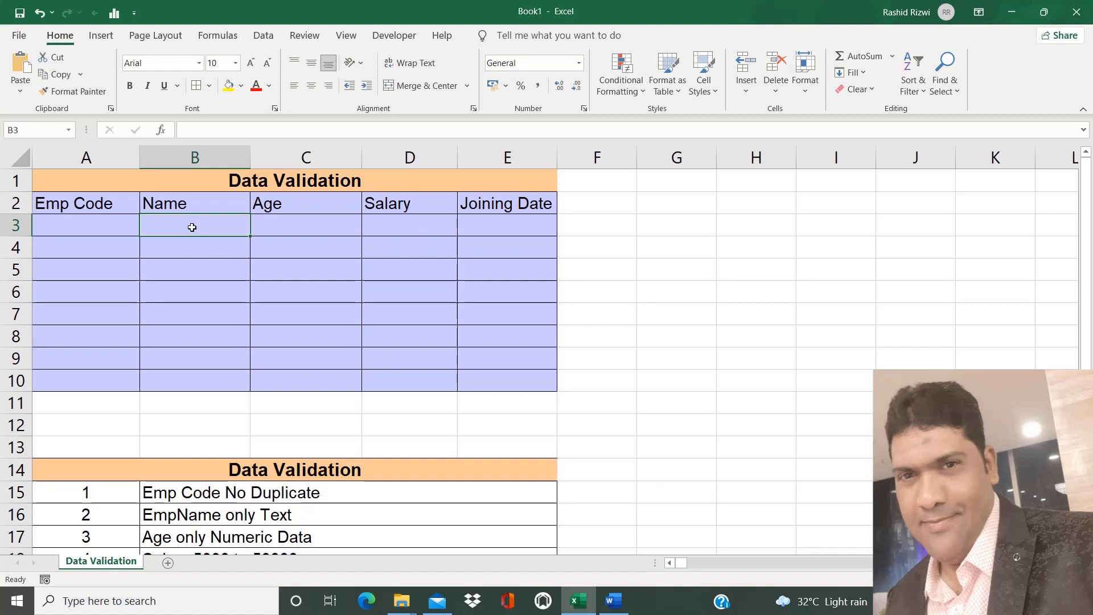
# Open the Data Validation settings for the Name cells B3:B10
pyautogui.hotkey('shift', 'Down')
pyautogui.hotkey('shift', 'Down')
pyautogui.hotkey('shift', 'Down')
pyautogui.hotkey('shift', 'Down')
pyautogui.hotkey('shift', 'Down')
pyautogui.hotkey('shift', 'Down')
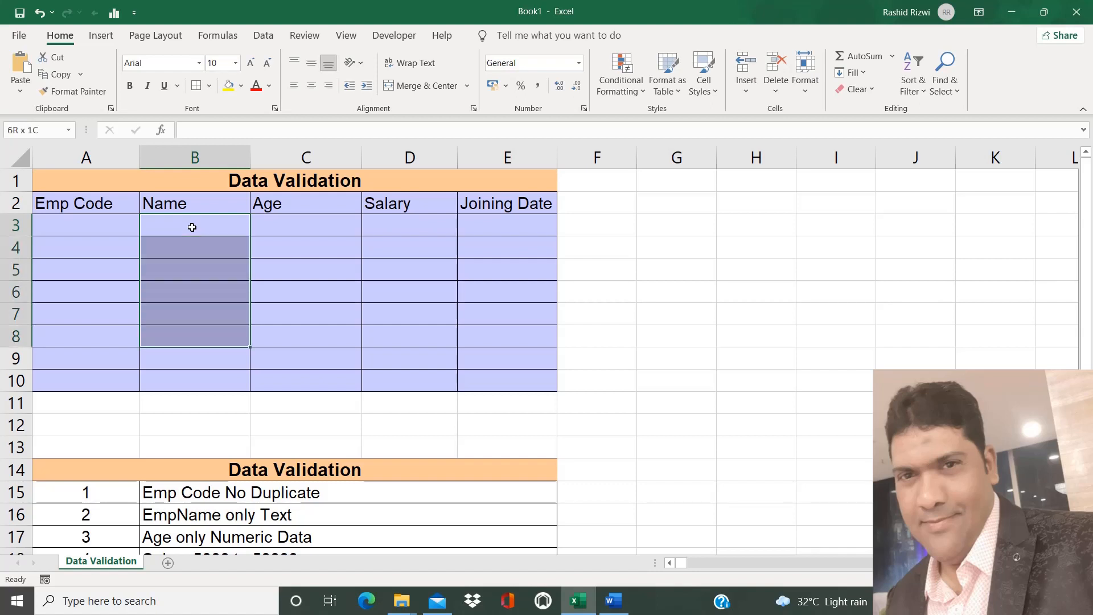
pyautogui.hotkey('shift', 'Down')
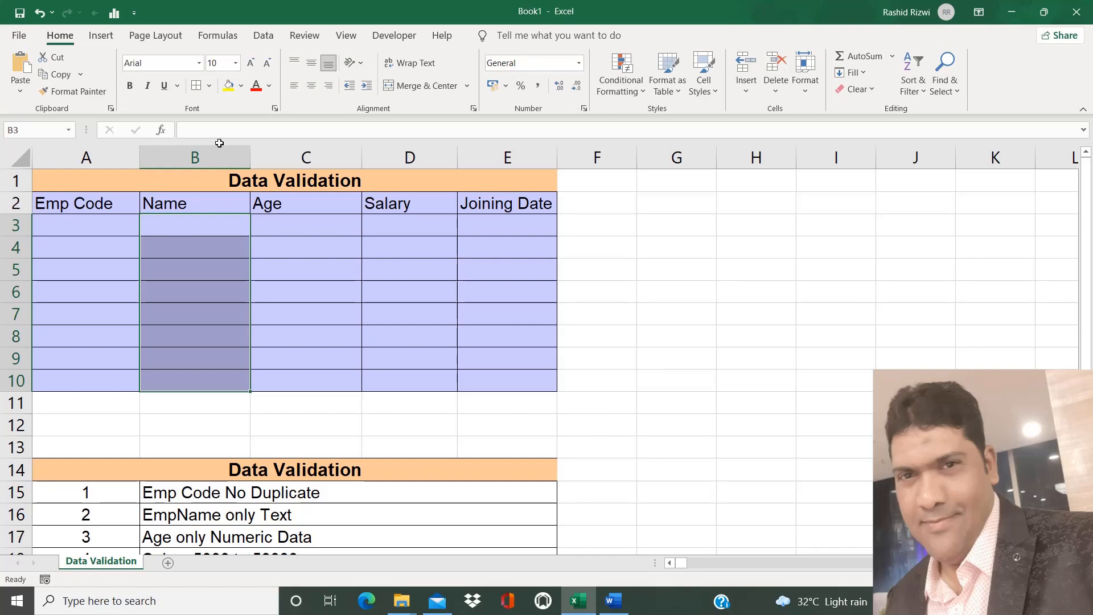
pyautogui.click(263, 36)
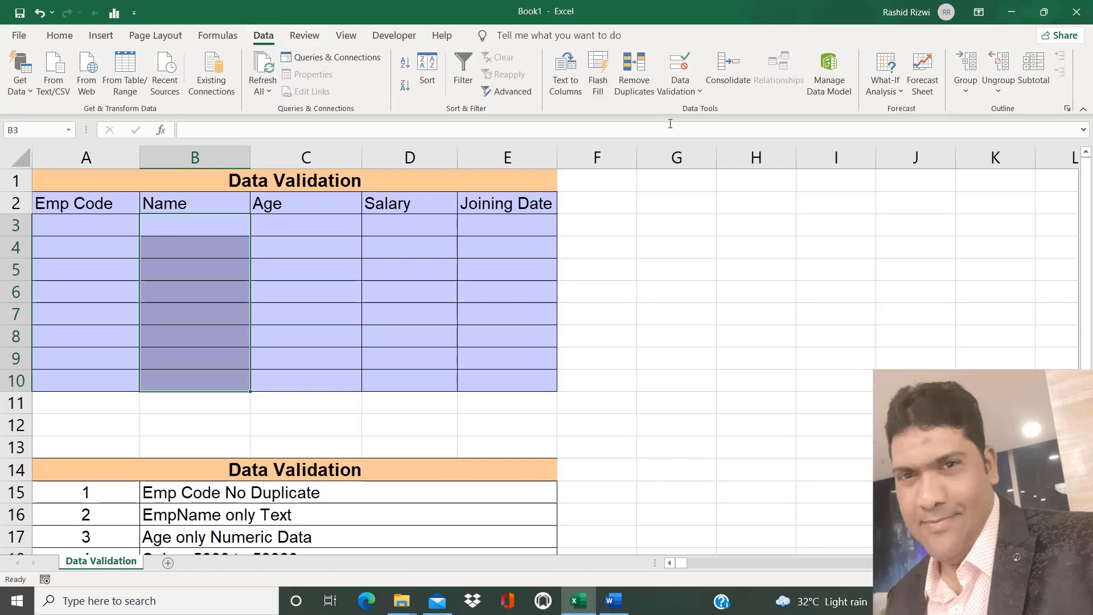
pyautogui.click(699, 93)
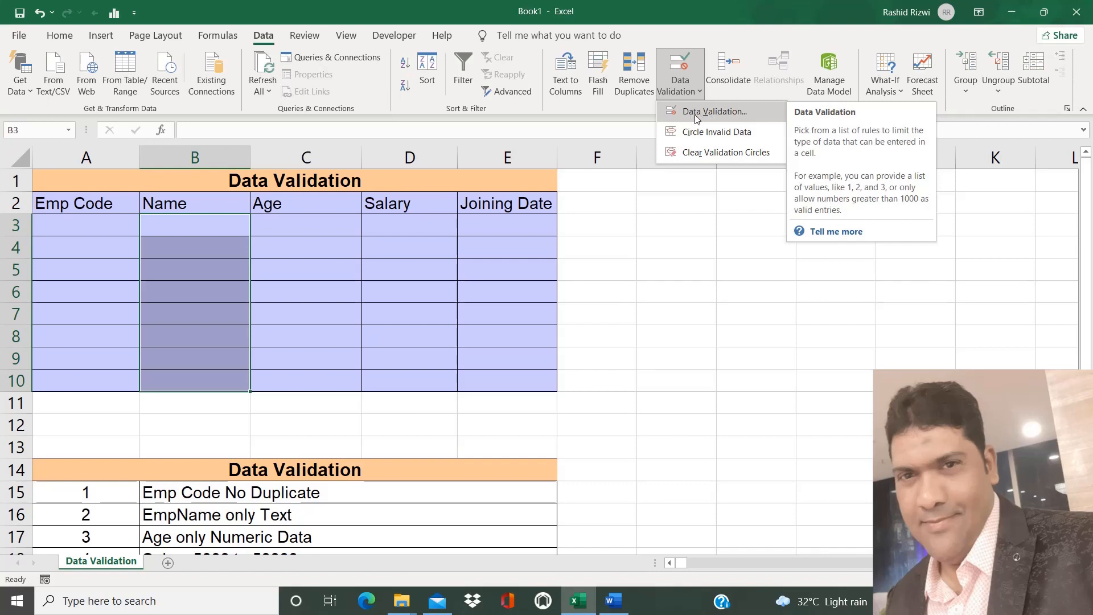
pyautogui.click(695, 112)
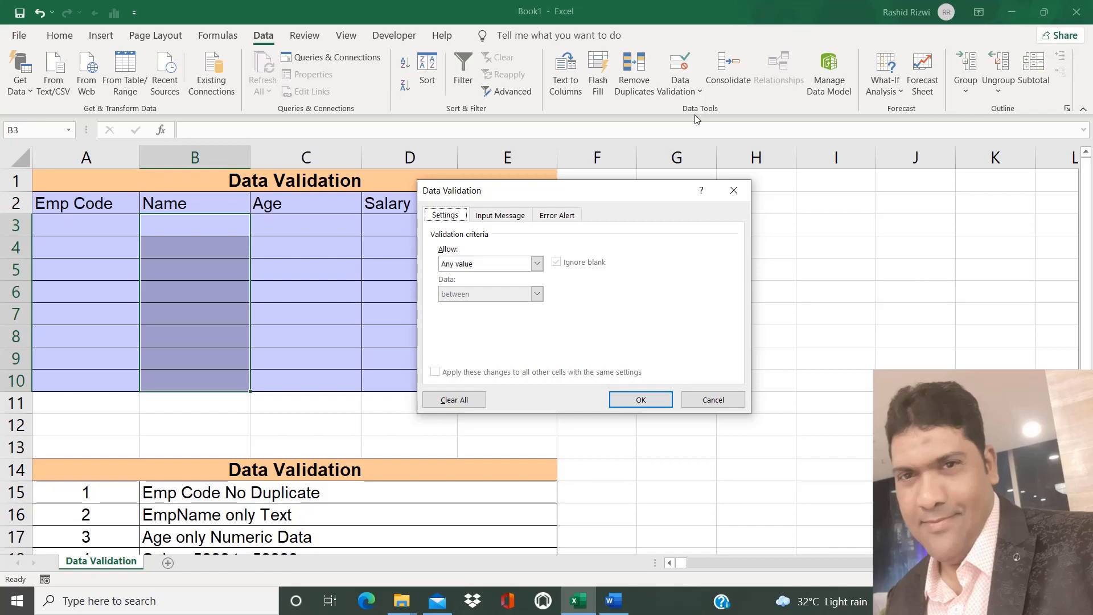
# Examine the Input Message and Error Alert options of the validation dialog and return to its validation criteria
pyautogui.click(483, 220)
pyautogui.click(548, 219)
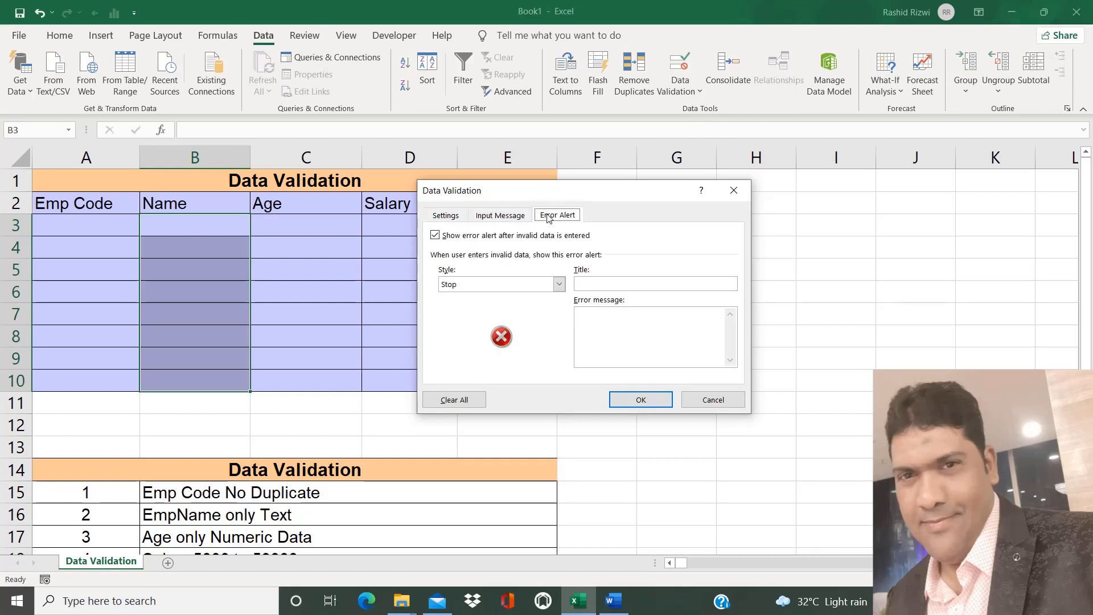
pyautogui.click(507, 217)
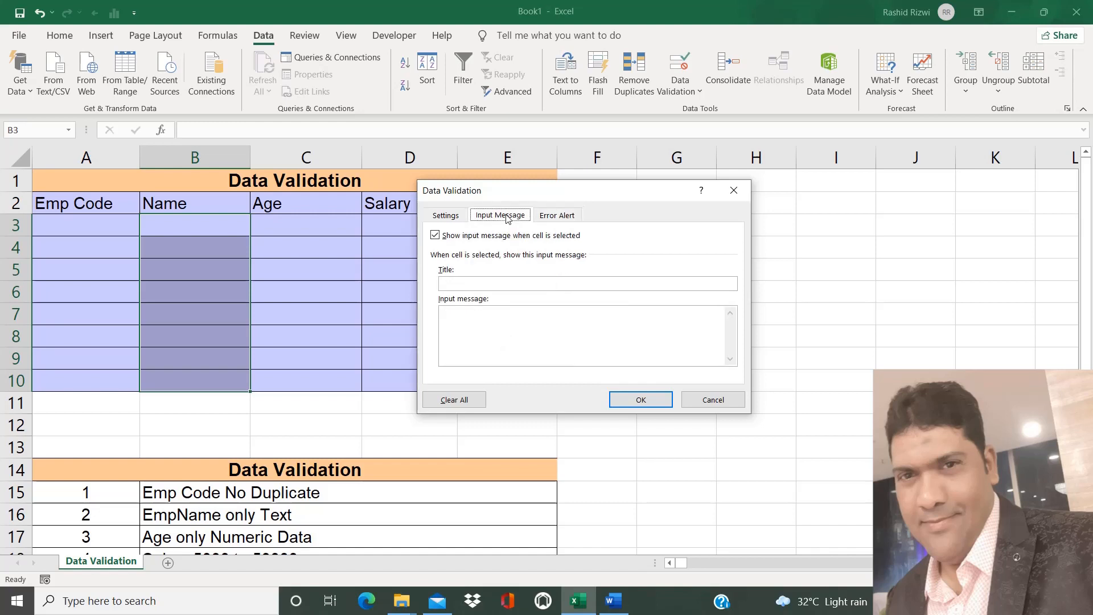
pyautogui.click(562, 216)
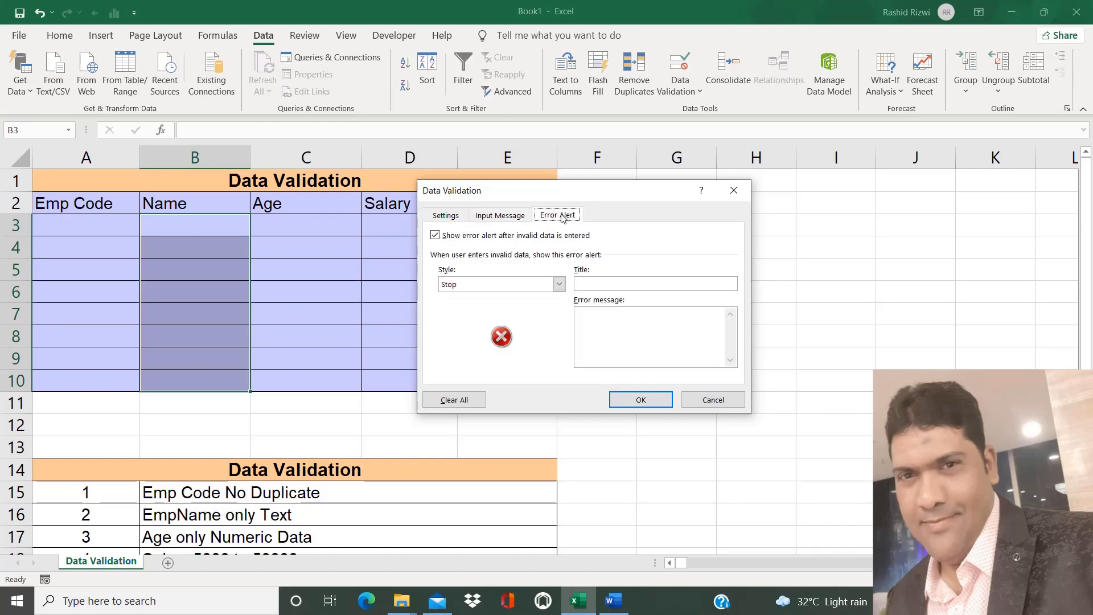
pyautogui.click(445, 217)
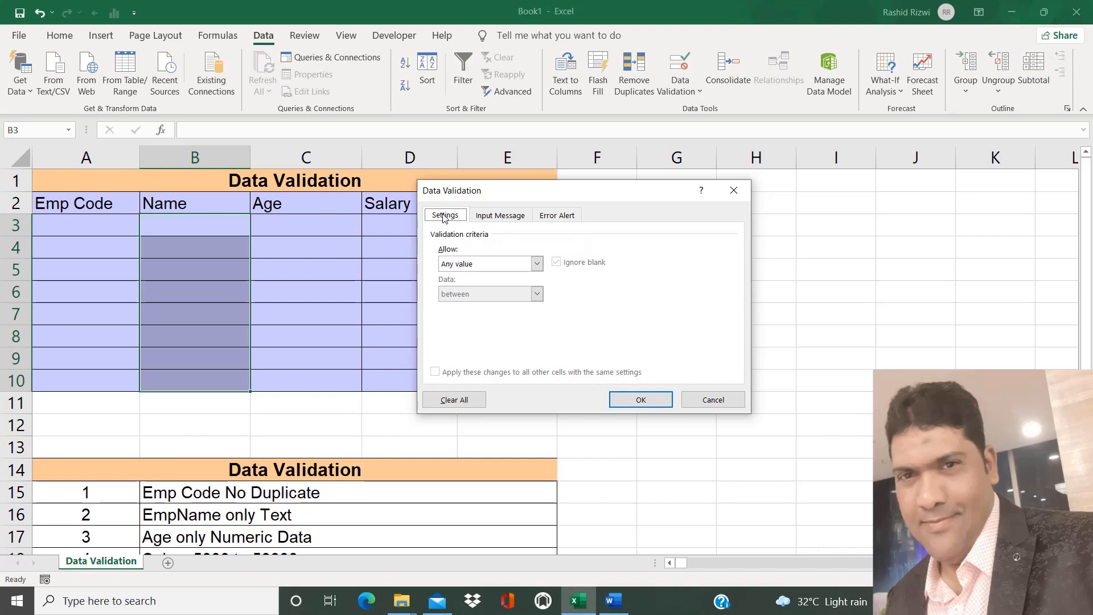
# Try the Custom validation criterion for the Name cells and dismiss the dialog without applying it
pyautogui.click(475, 264)
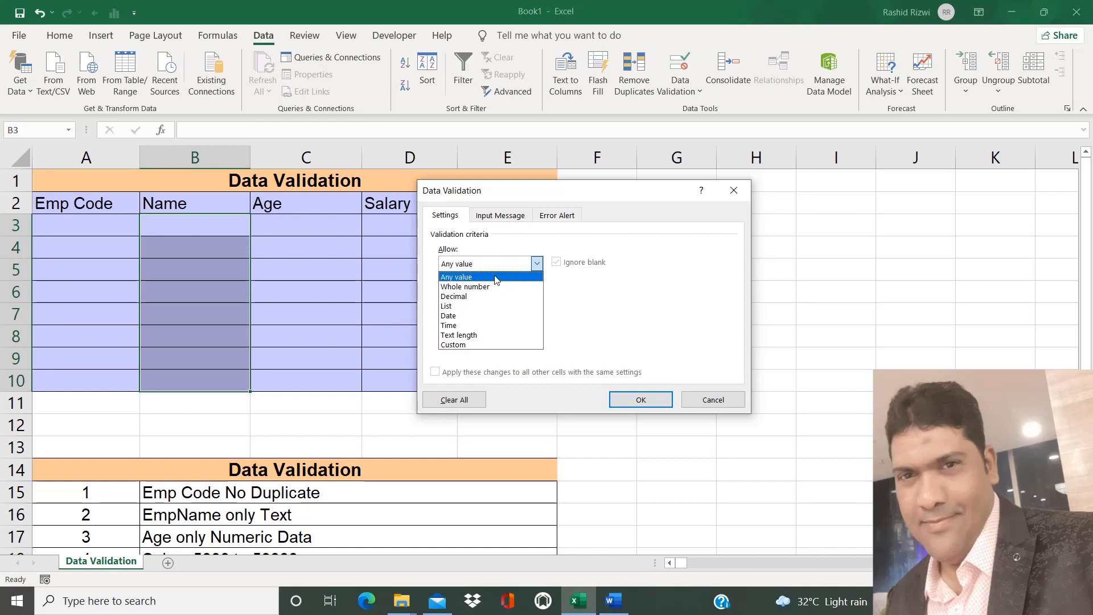
pyautogui.click(460, 345)
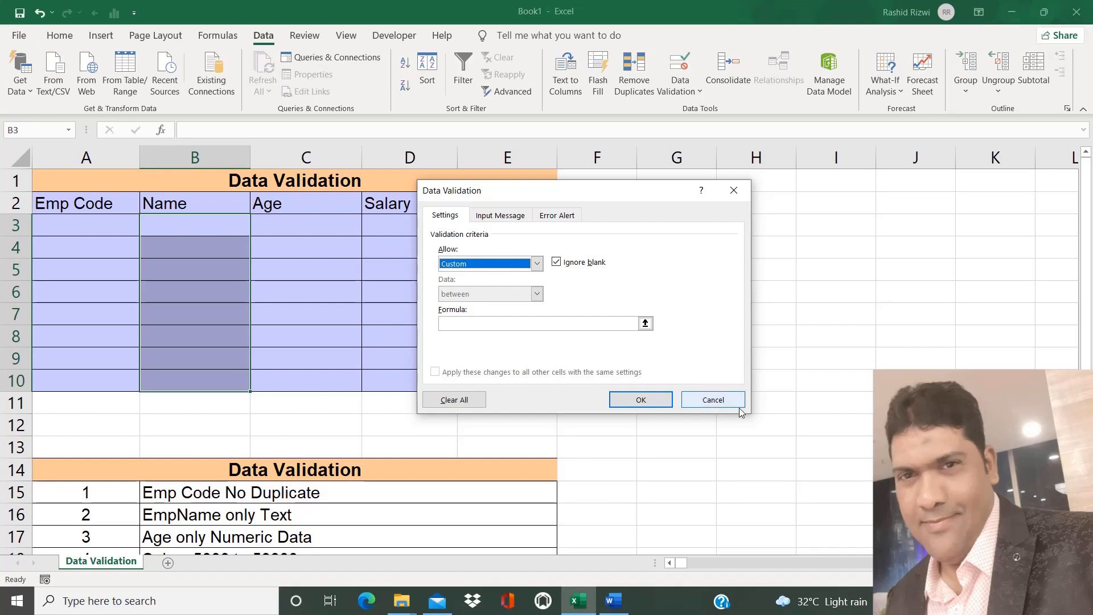
pyautogui.click(719, 403)
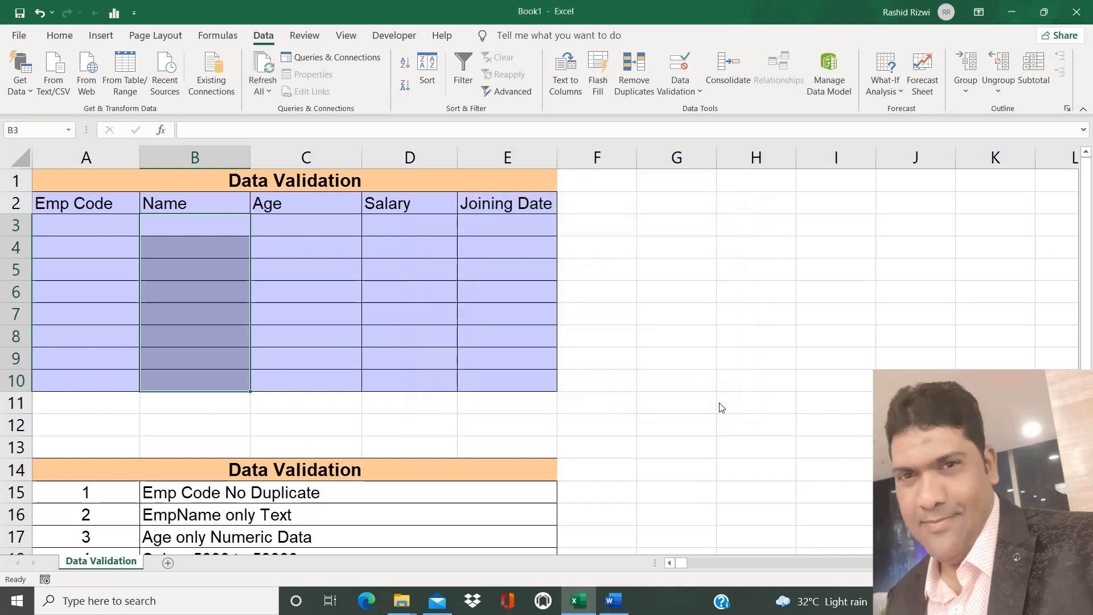
# Enter the formula =ISTEXT("EXCEL") in cell H4 to test a text value
pyautogui.click(736, 244)
pyautogui.write('=i')
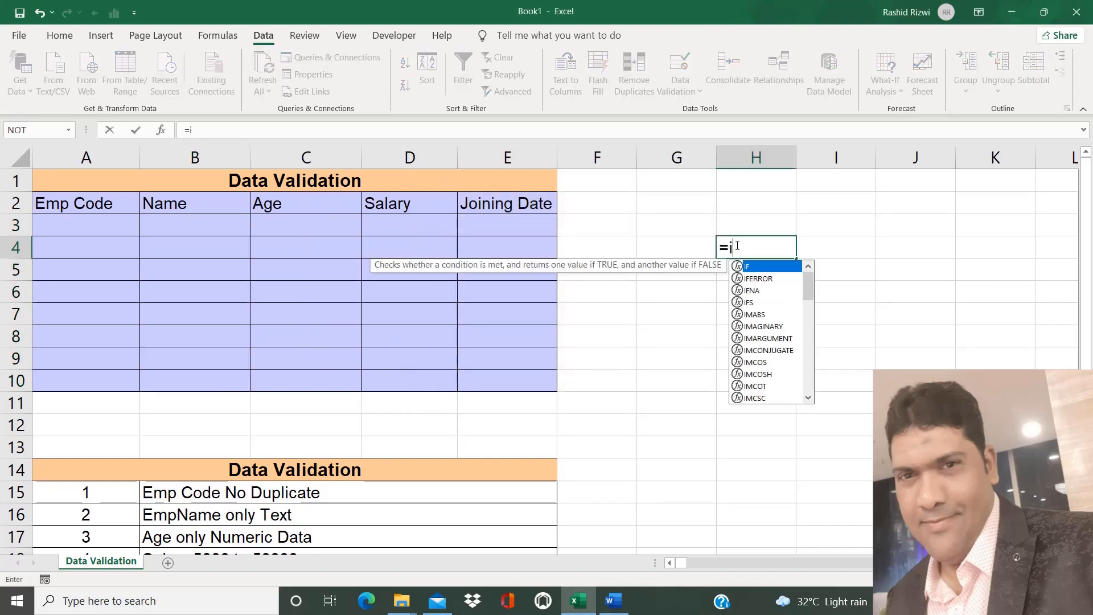
pyautogui.press('BackSpace')
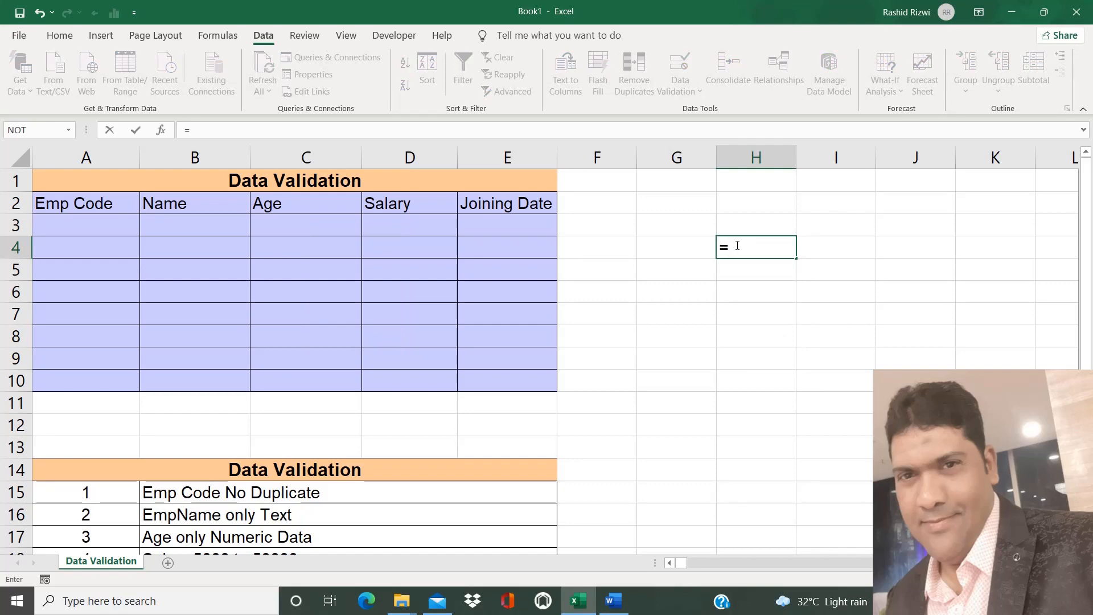
pyautogui.write('ISTEX')
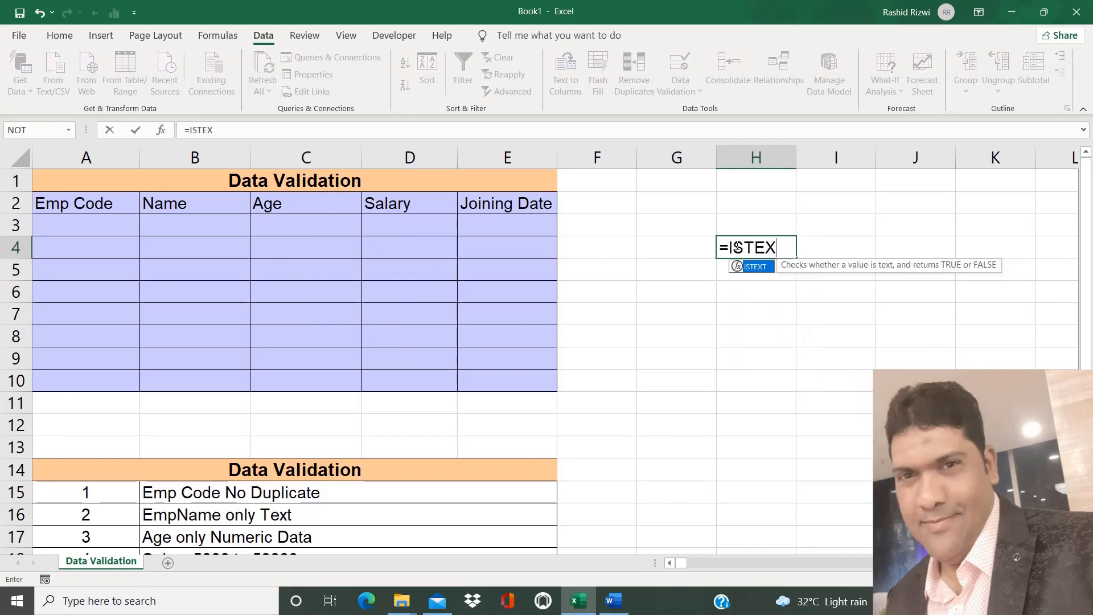
pyautogui.press('Tab')
pyautogui.write('"EXCEL')
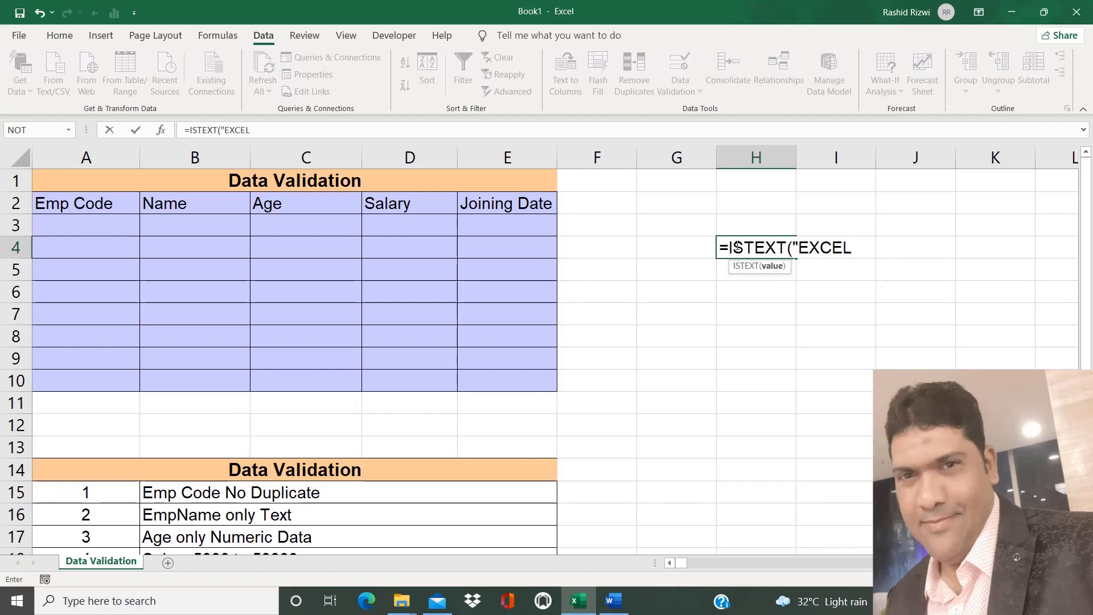
pyautogui.write('")')
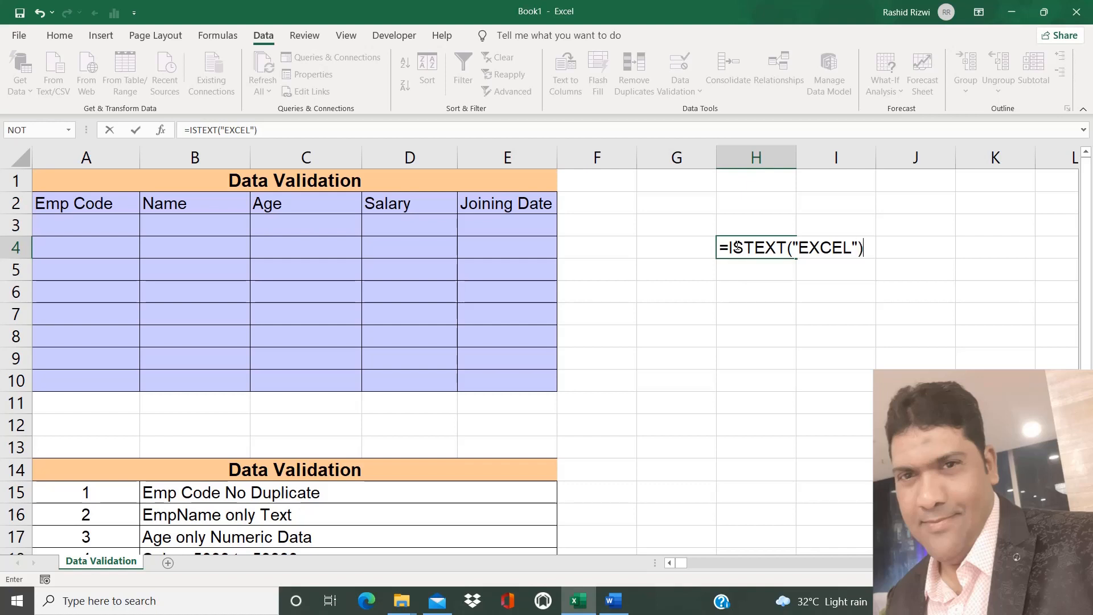
pyautogui.press('Return')
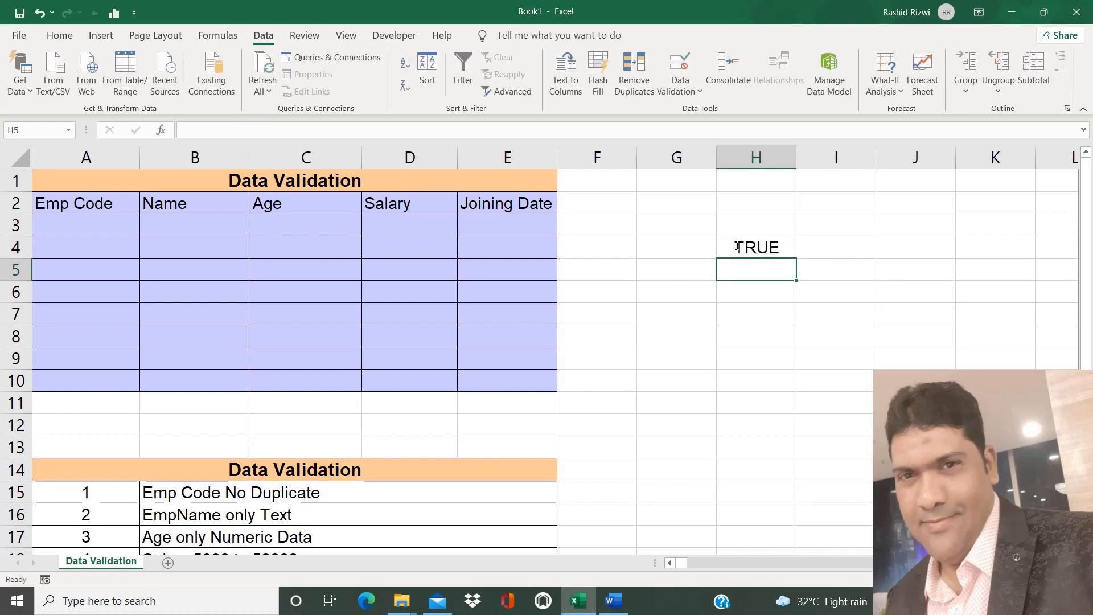
# Replace the text argument of the ISTEXT formula in H4 with the number 89
pyautogui.doubleClick(773, 252)
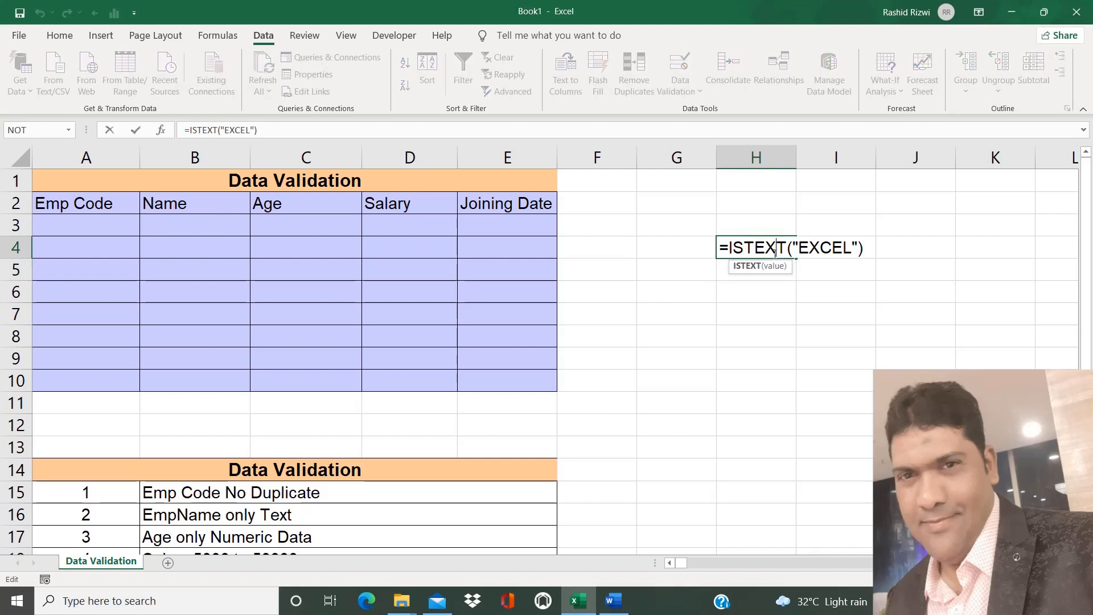
pyautogui.click(857, 246)
pyautogui.press('BackSpace')
pyautogui.press('BackSpace')
pyautogui.press('BackSpace')
pyautogui.press('BackSpace')
pyautogui.press('BackSpace')
pyautogui.press('BackSpace')
pyautogui.press('BackSpace')
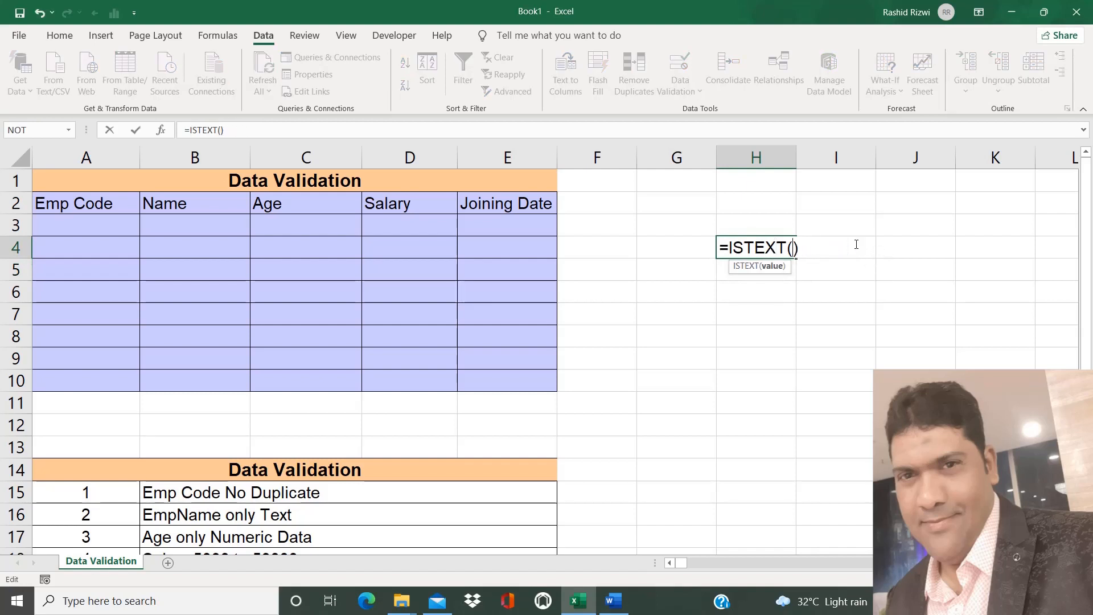
pyautogui.write('89')
pyautogui.press('Return')
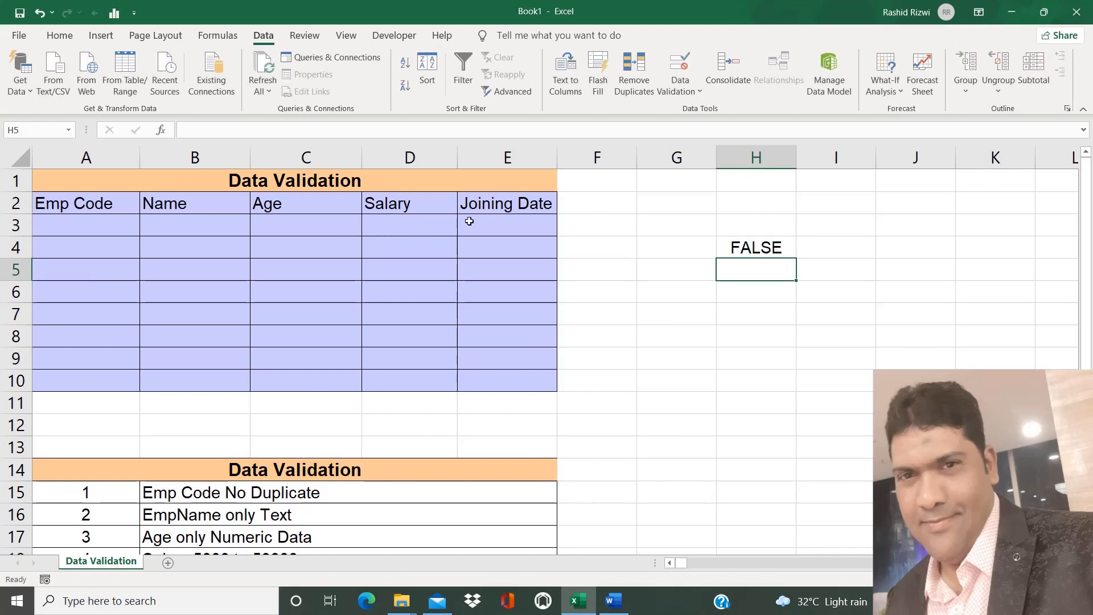
# Select the Name cells B3:B10 and open their Data Validation settings
pyautogui.click(197, 220)
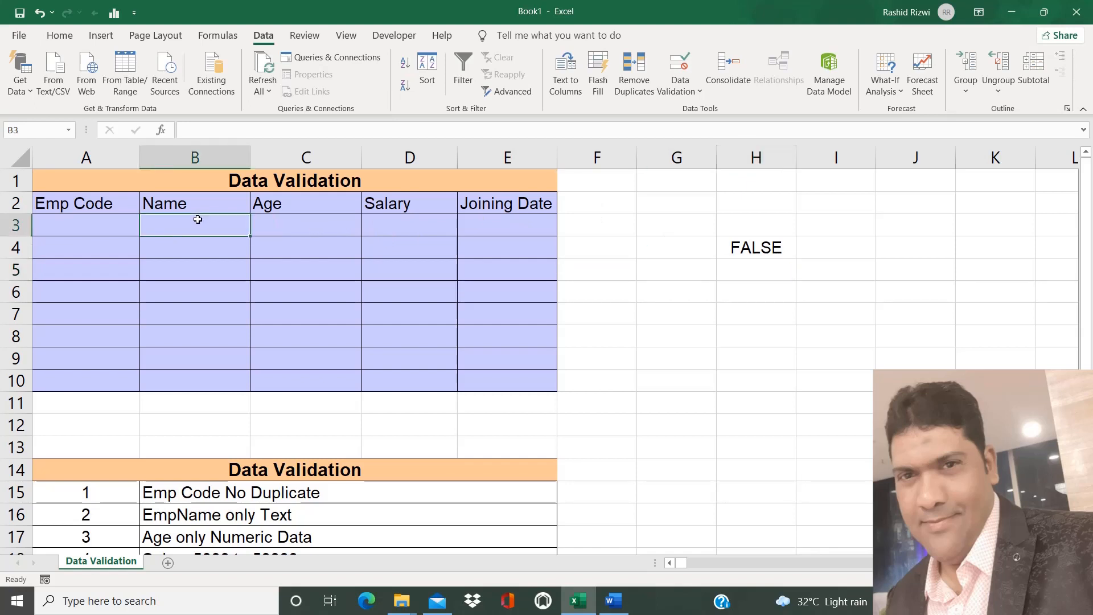
pyautogui.hotkey('shift', 'Down')
pyautogui.hotkey('shift', 'Down')
pyautogui.hotkey('shift', 'Down')
pyautogui.hotkey('shift', 'Down')
pyautogui.hotkey('shift', 'Down')
pyautogui.hotkey('shift', 'Down')
pyautogui.hotkey('shift', 'Down')
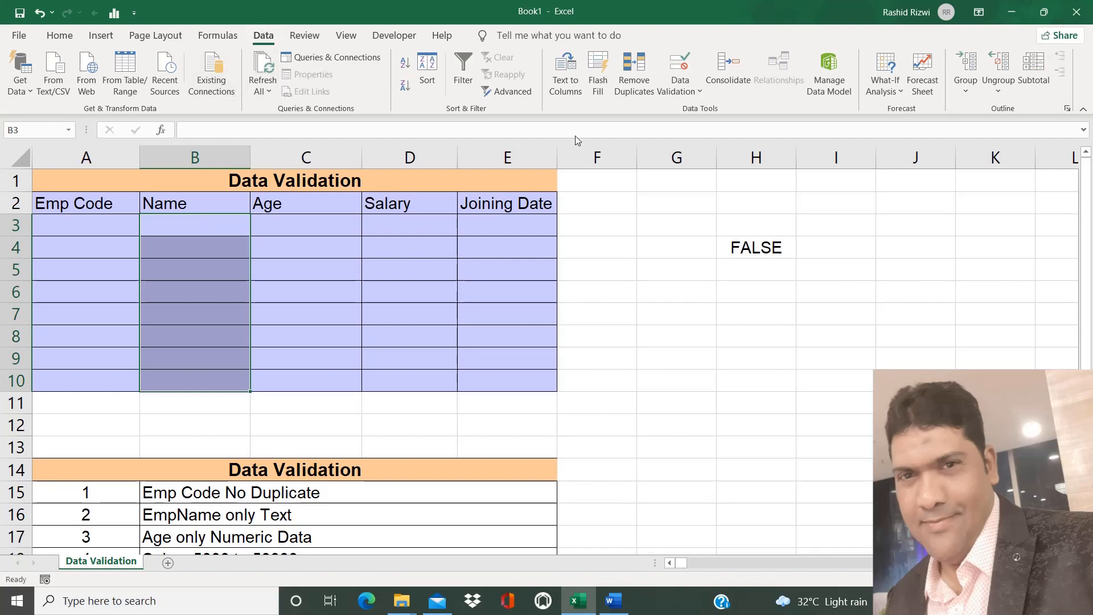
pyautogui.click(681, 90)
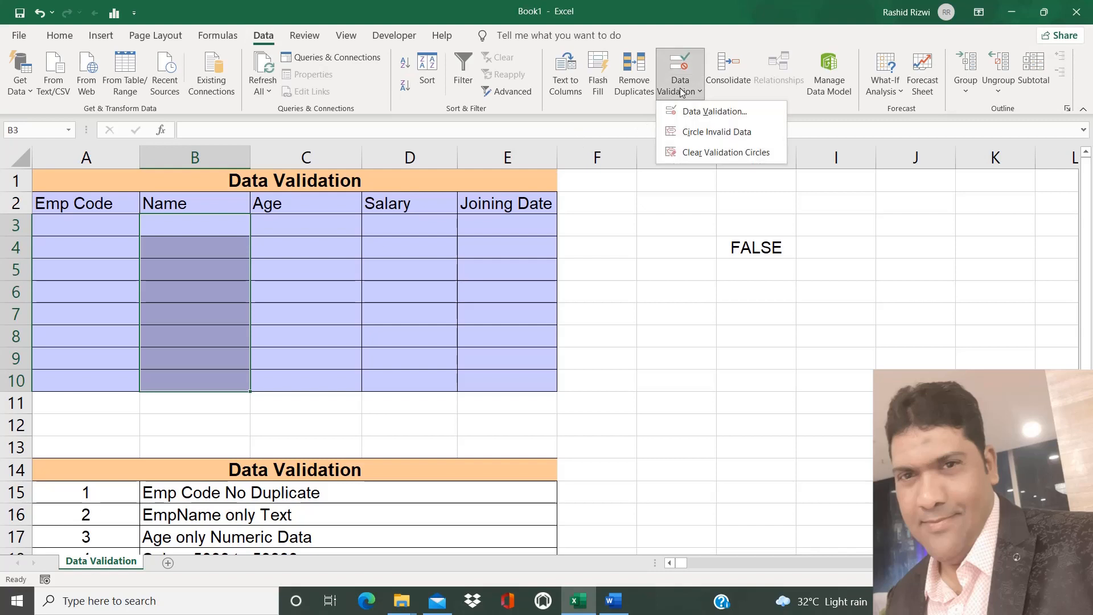
pyautogui.click(708, 112)
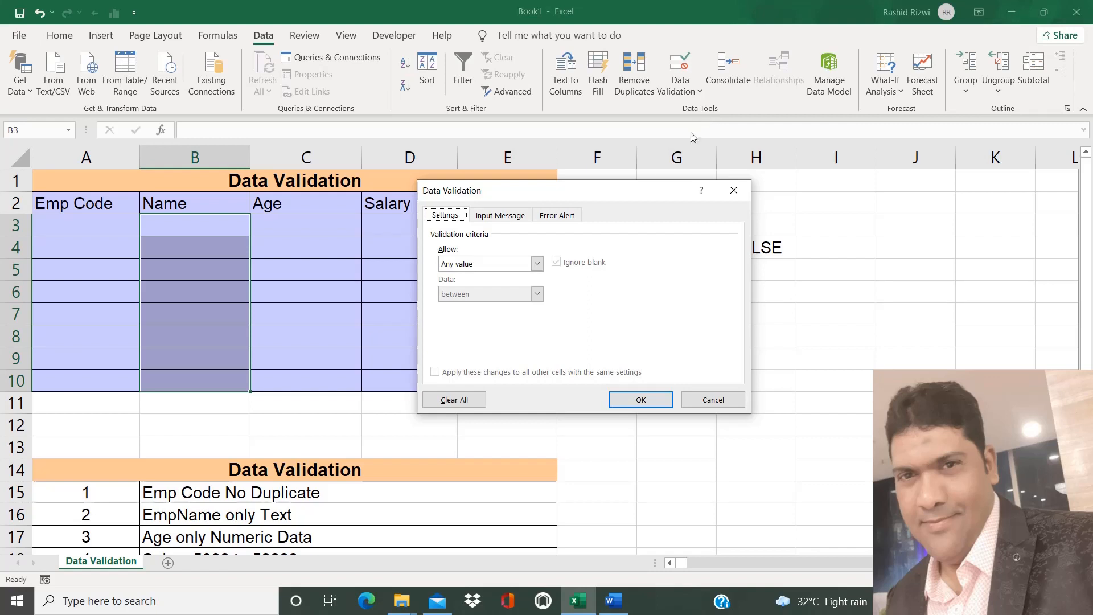
# Set the validation criterion to Custom with the formula =ISTEXT(B3)
pyautogui.click(524, 267)
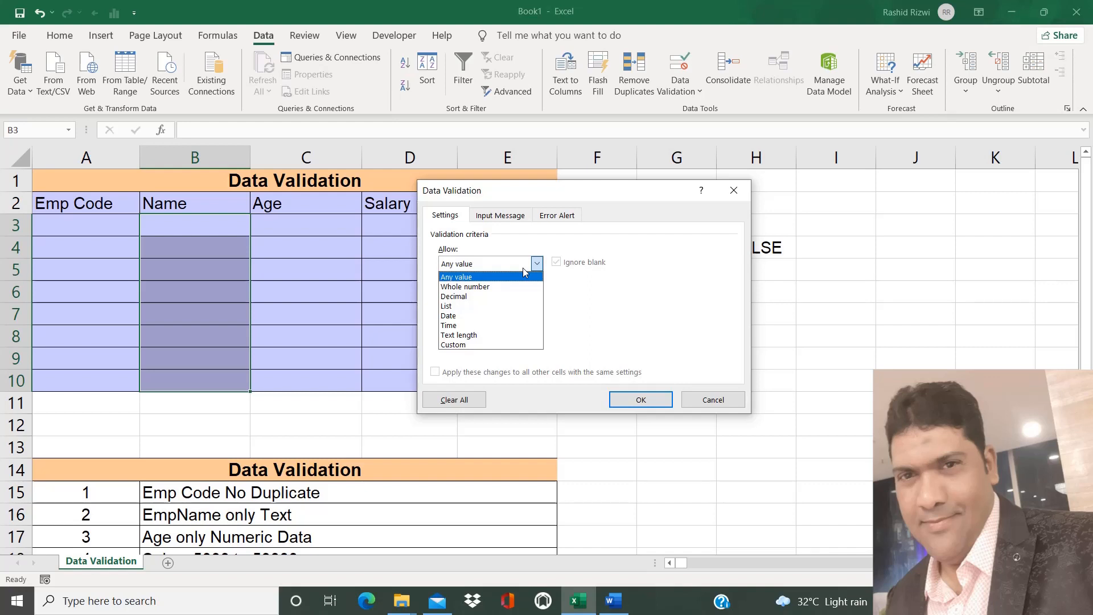
pyautogui.click(458, 345)
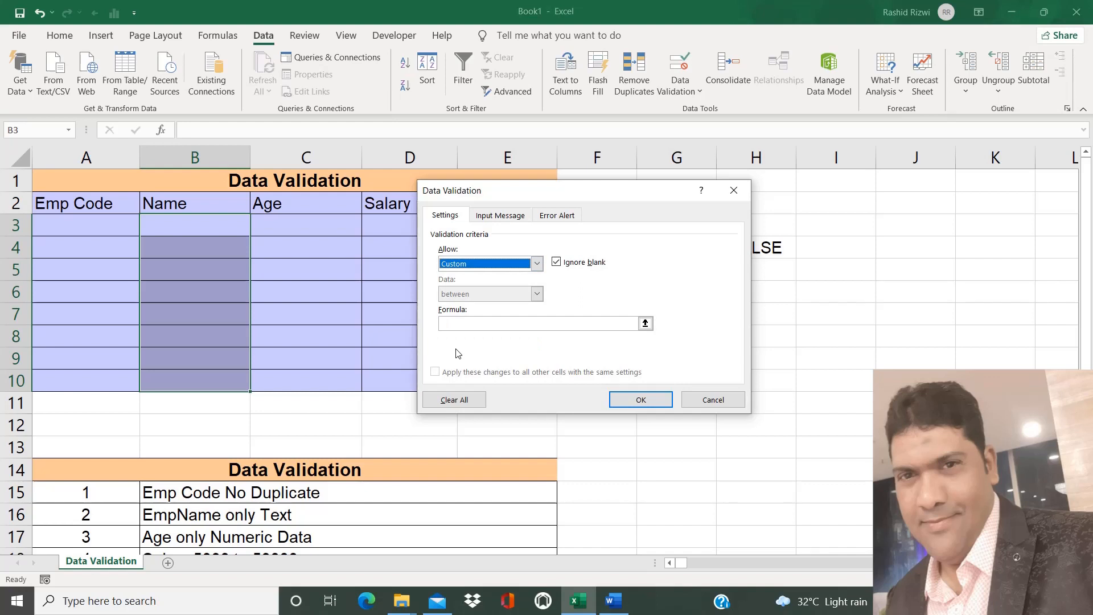
pyautogui.click(458, 322)
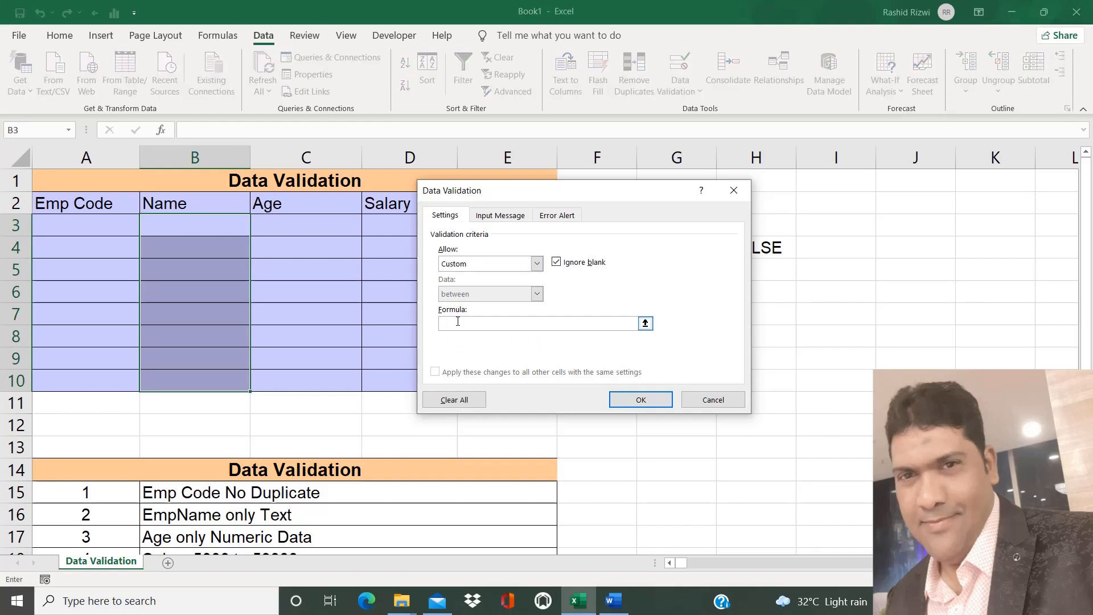
pyautogui.write('=ISTEXT(')
pyautogui.click(177, 226)
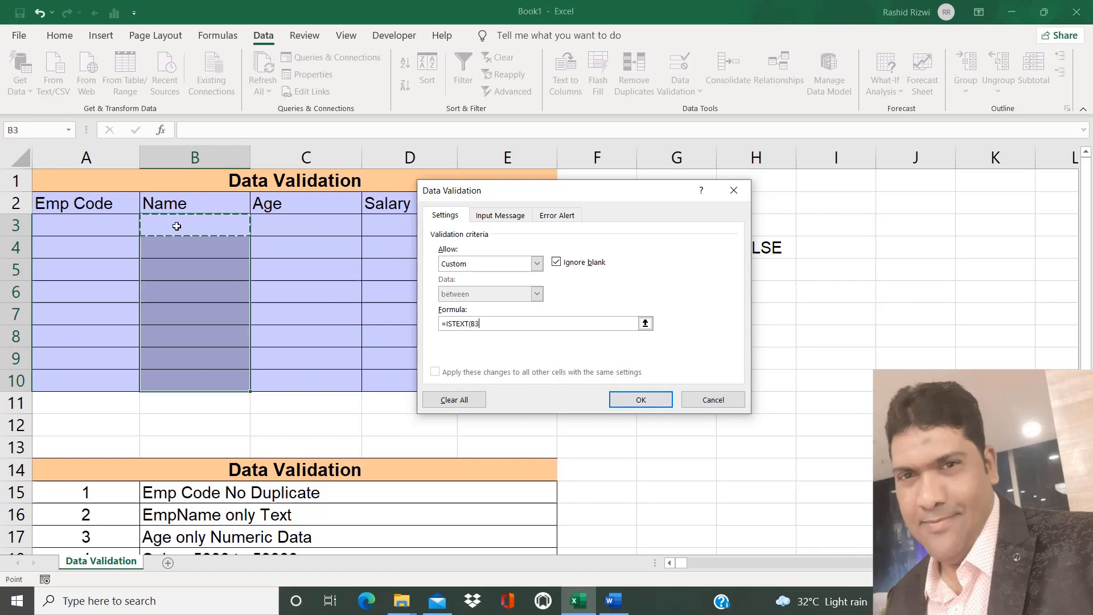
pyautogui.write(')')
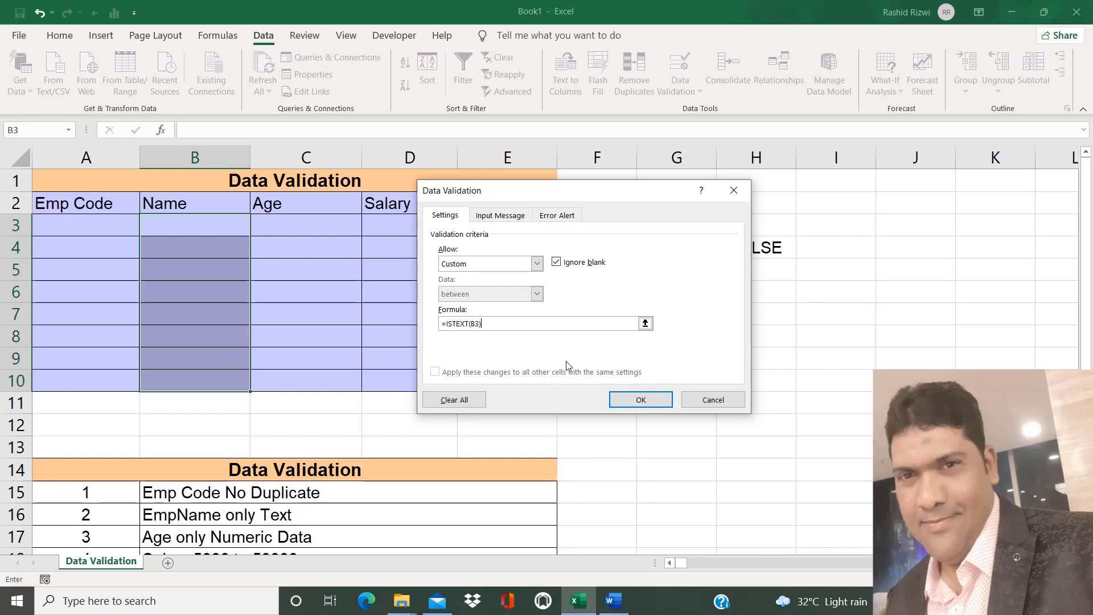
# Add an input message titled "MARS Training & Solution" with the text "Please enter text value only"
pyautogui.click(508, 217)
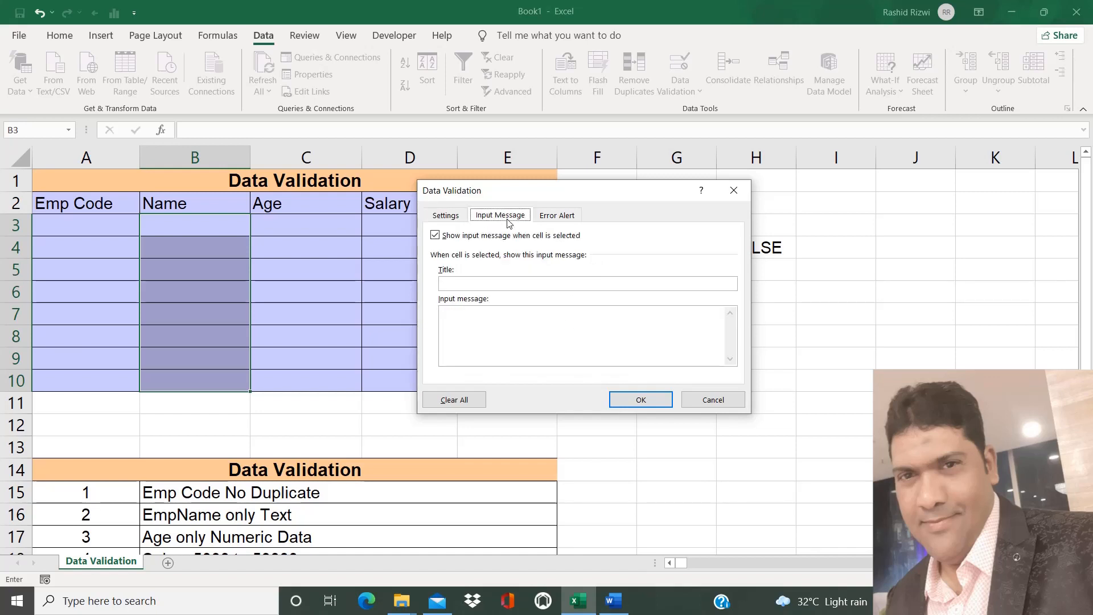
pyautogui.click(464, 284)
pyautogui.write('MARS =')
pyautogui.write('raininG')
pyautogui.press('BackSpace')
pyautogui.press('BackSpace')
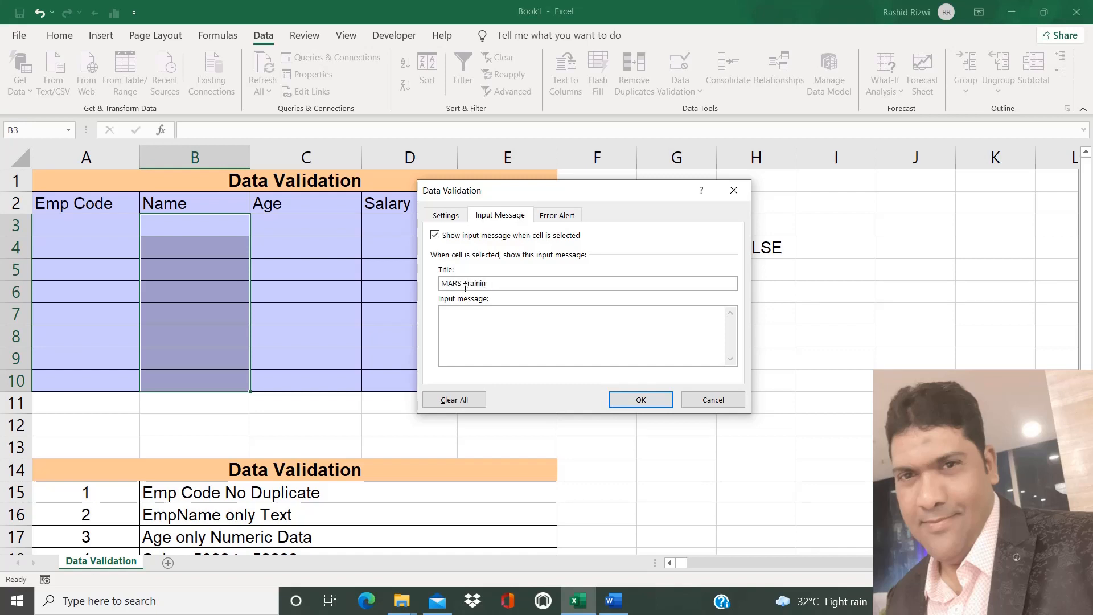
pyautogui.write('g & Solution')
pyautogui.click(495, 313)
pyautogui.write('Please enter text value onl')
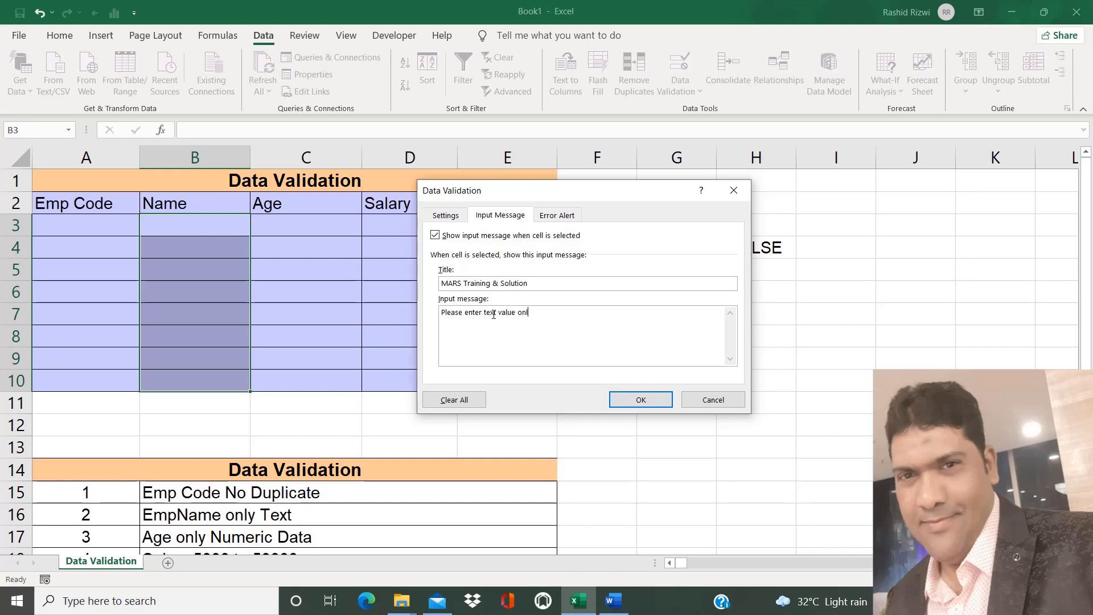
pyautogui.write('y')
# Try the Stop, Warning and Information styles for the error alert of the Name cells
pyautogui.click(559, 219)
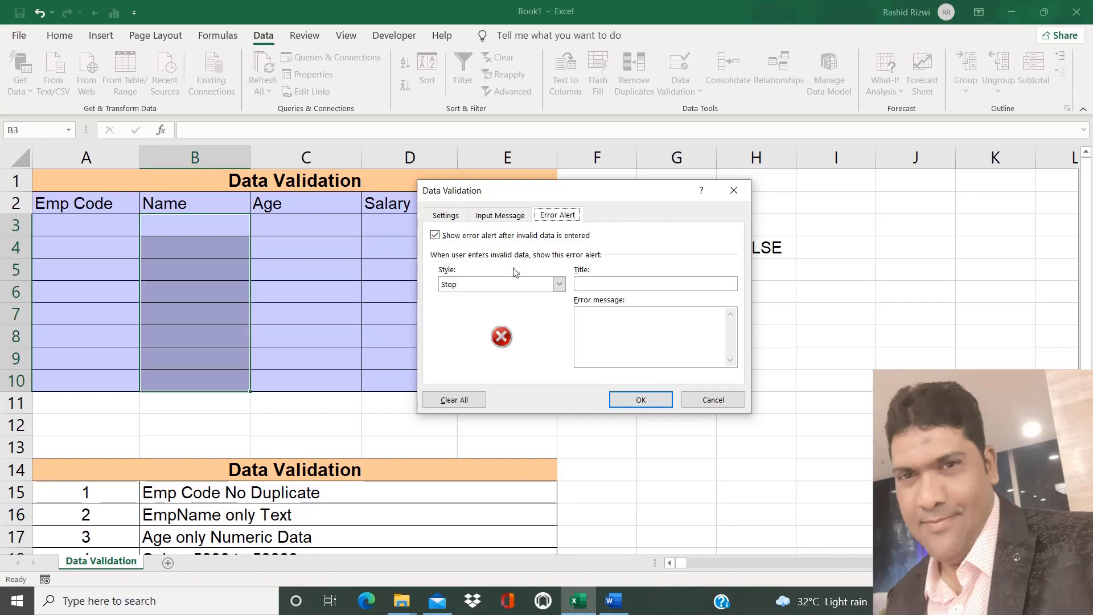
pyautogui.click(504, 291)
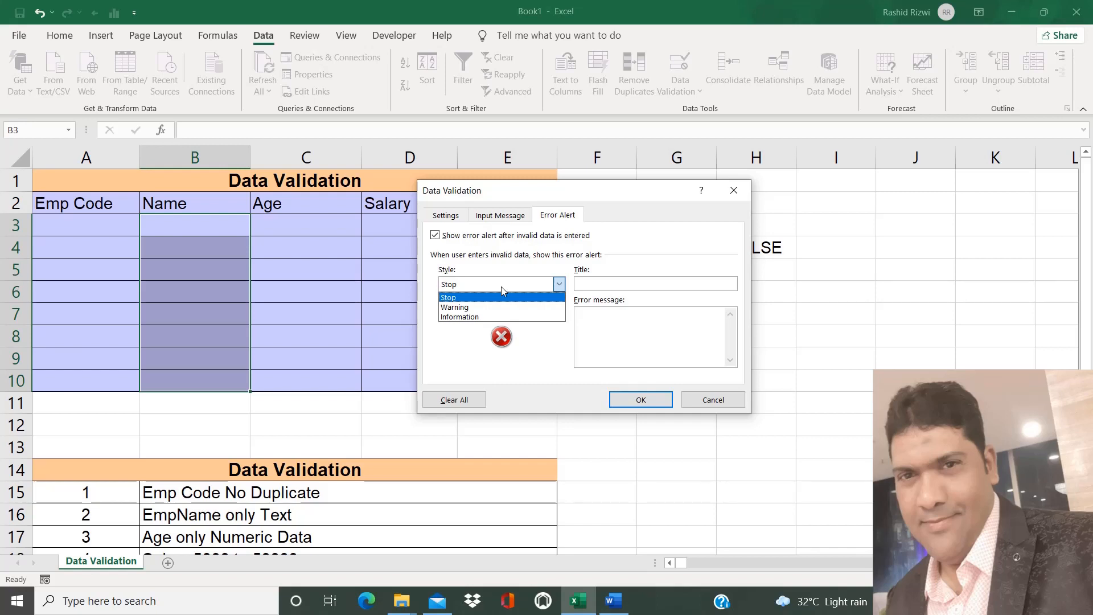
pyautogui.click(467, 297)
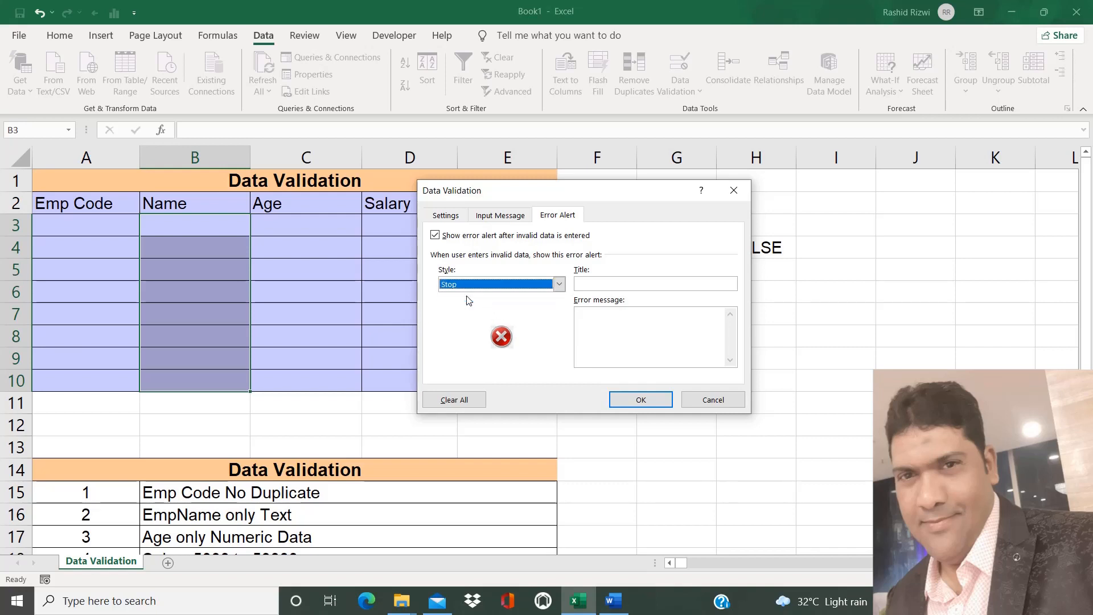
pyautogui.click(479, 284)
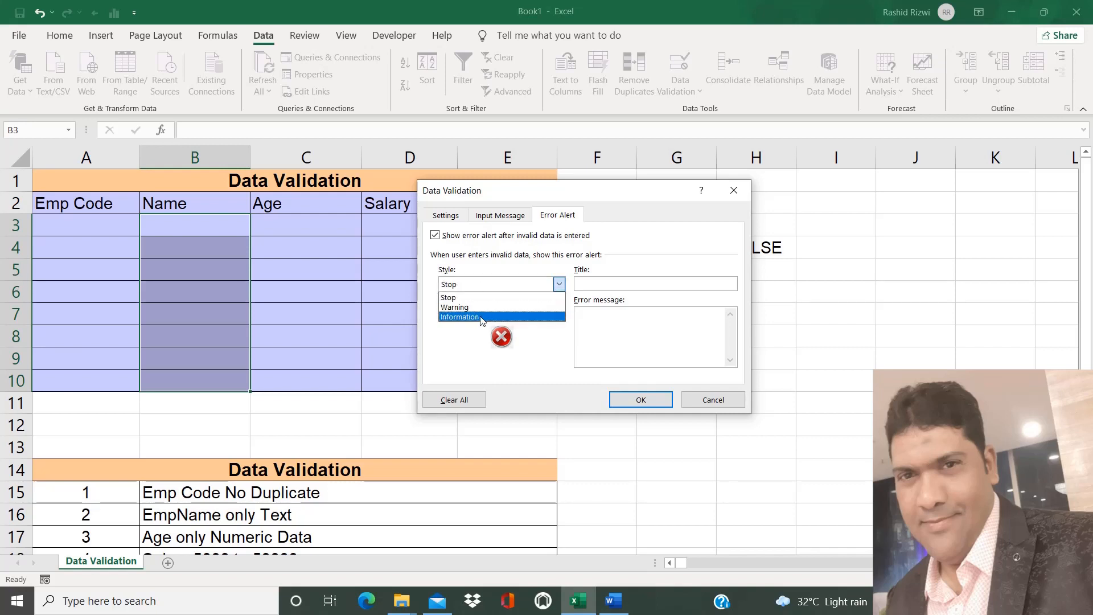
pyautogui.click(483, 310)
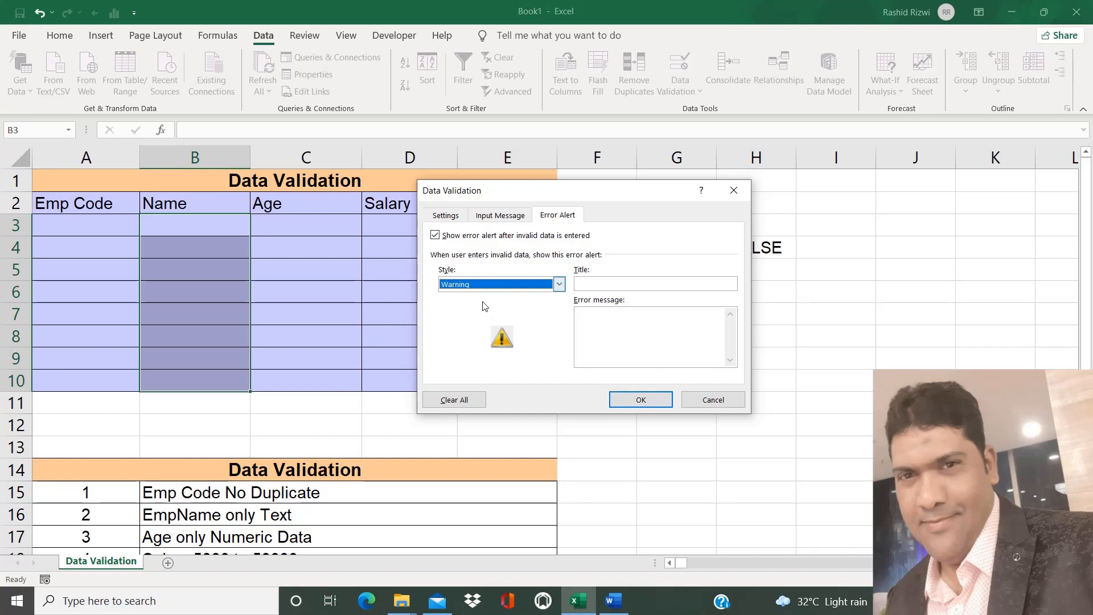
pyautogui.click(486, 286)
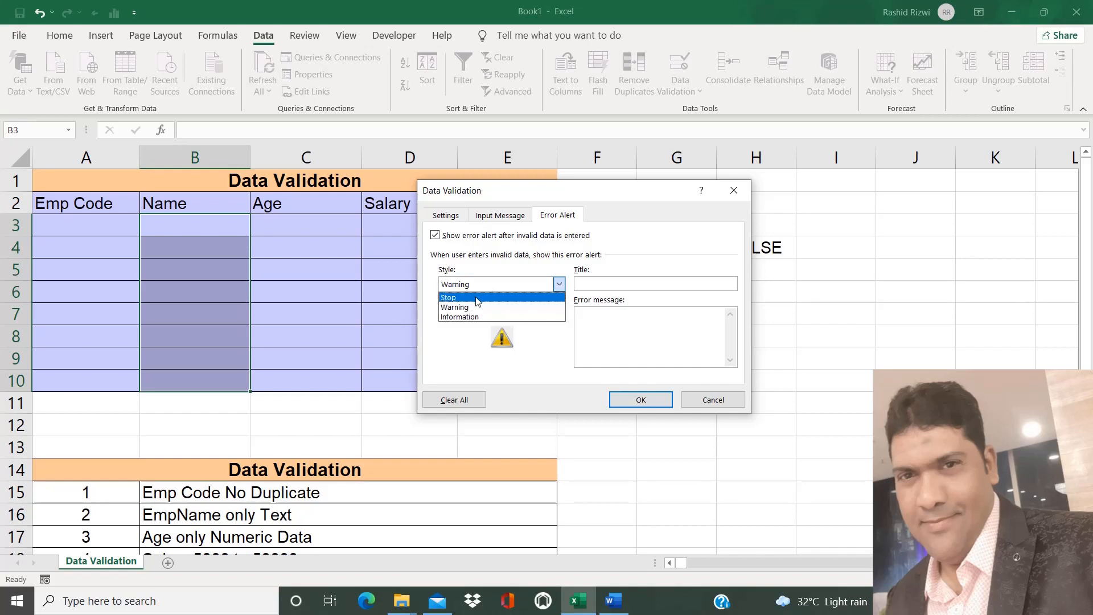
pyautogui.click(477, 298)
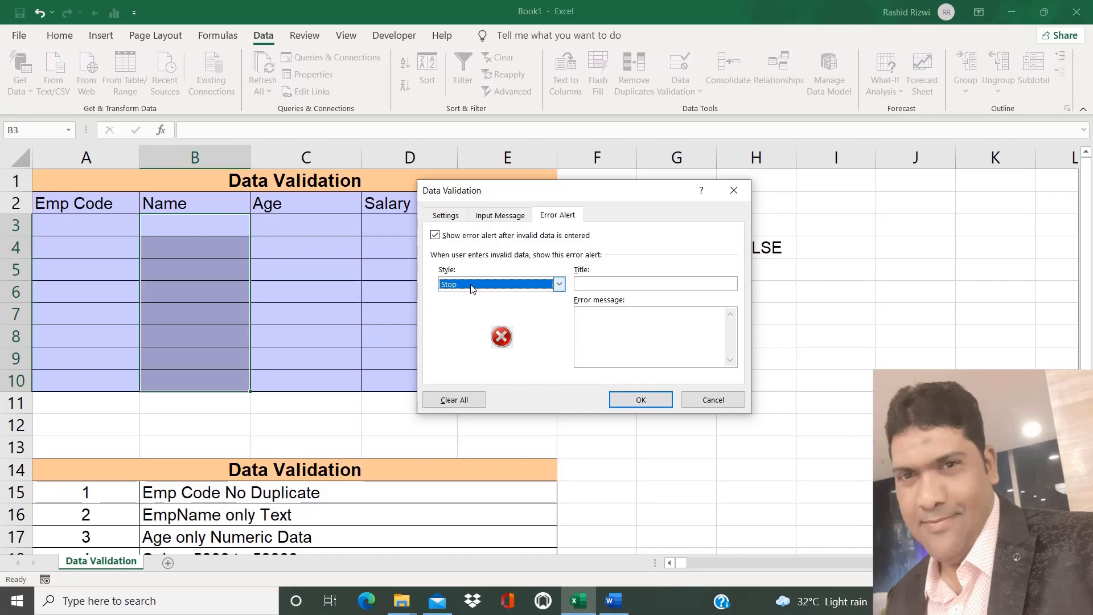
pyautogui.click(472, 287)
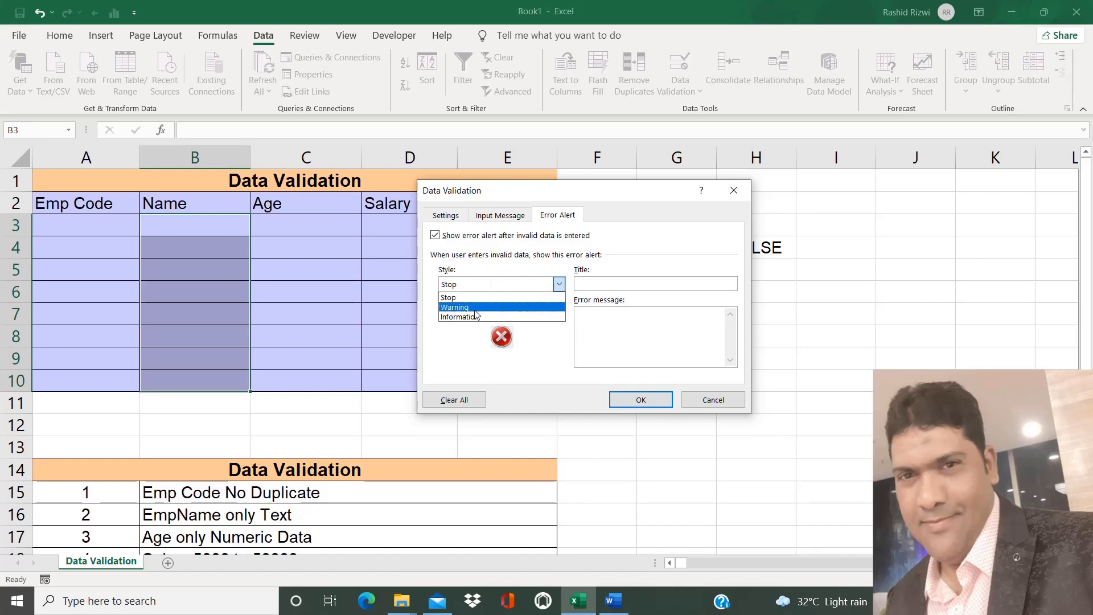
pyautogui.click(461, 308)
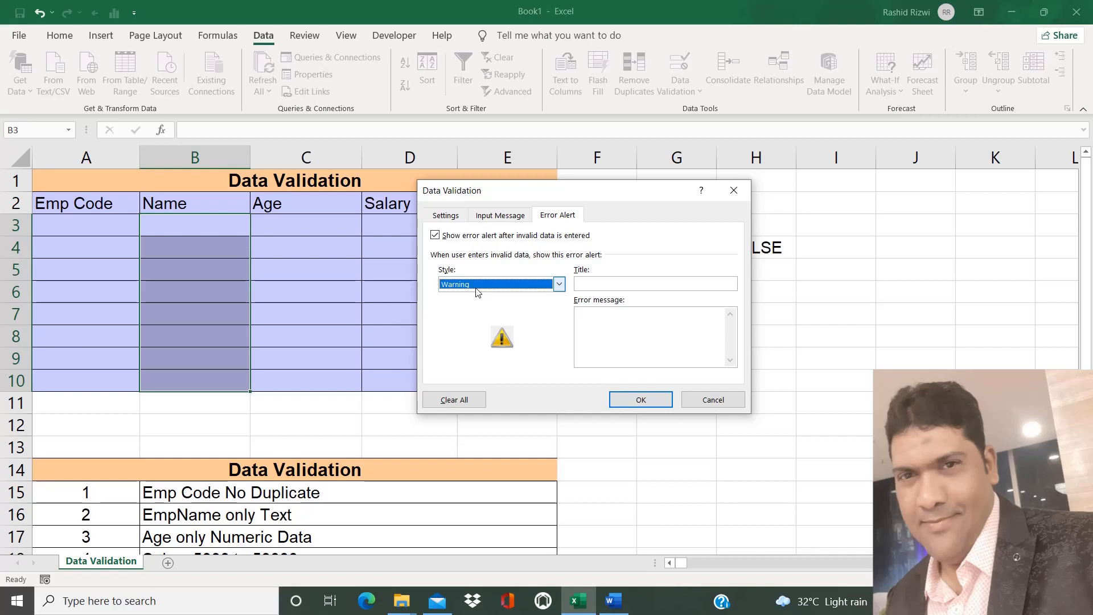
pyautogui.click(477, 287)
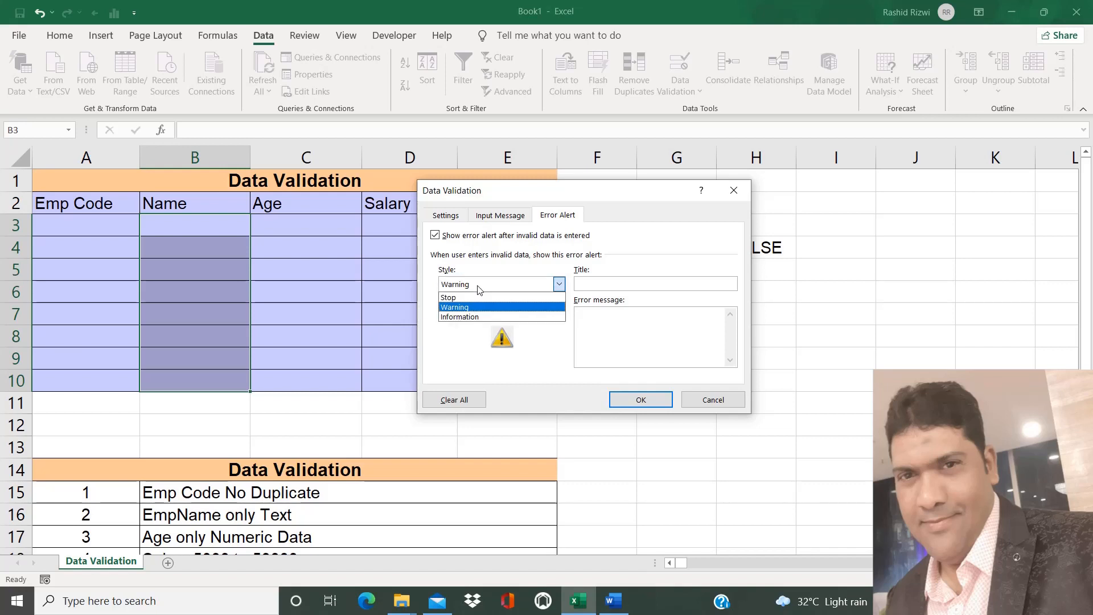
pyautogui.click(461, 317)
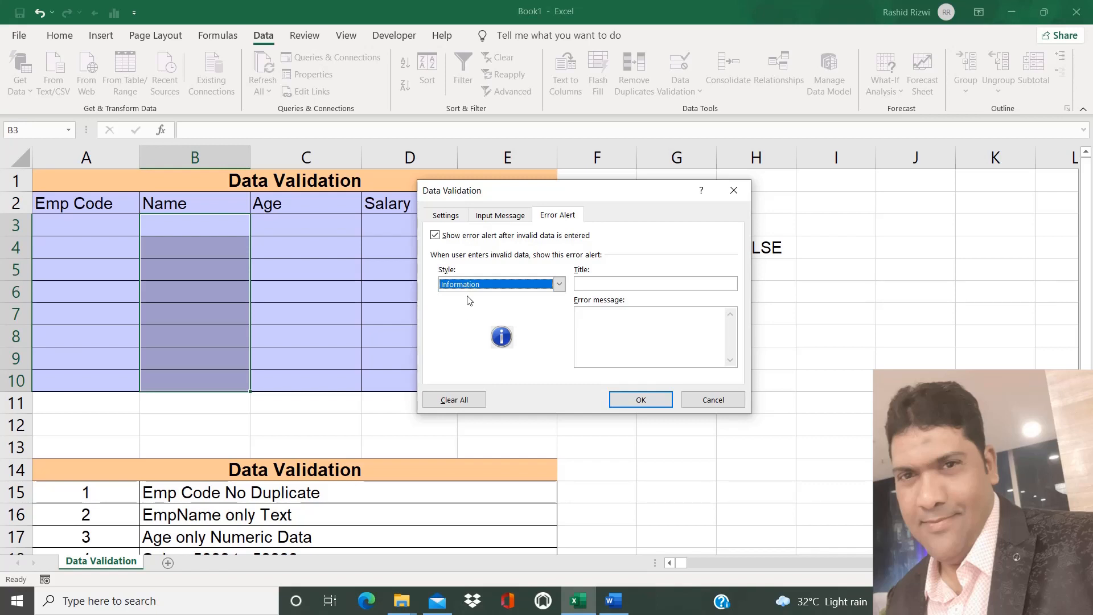
# Set the Name cells' error alert to the Stop style with the title "MARS Training & Solution" and the message "Sorry...try again"
pyautogui.click(471, 291)
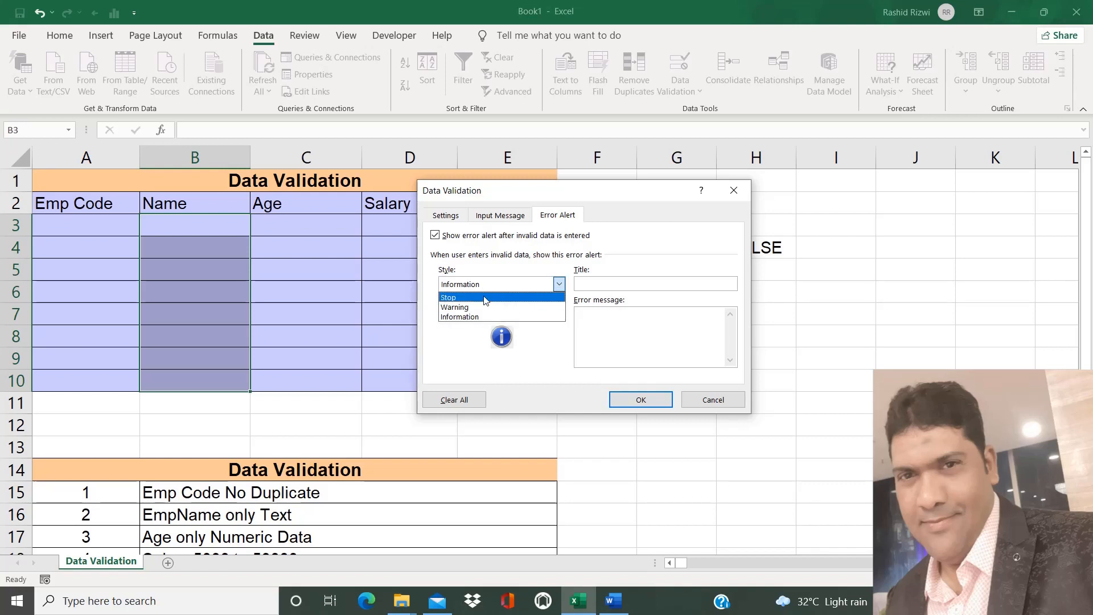
pyautogui.click(478, 297)
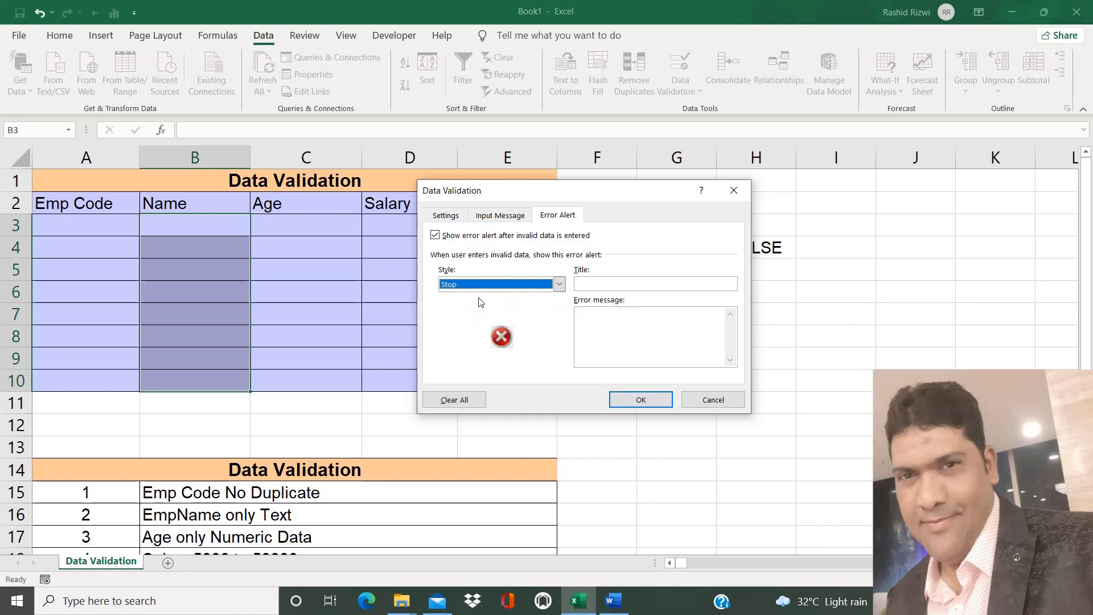
pyautogui.click(602, 285)
pyautogui.write('MA')
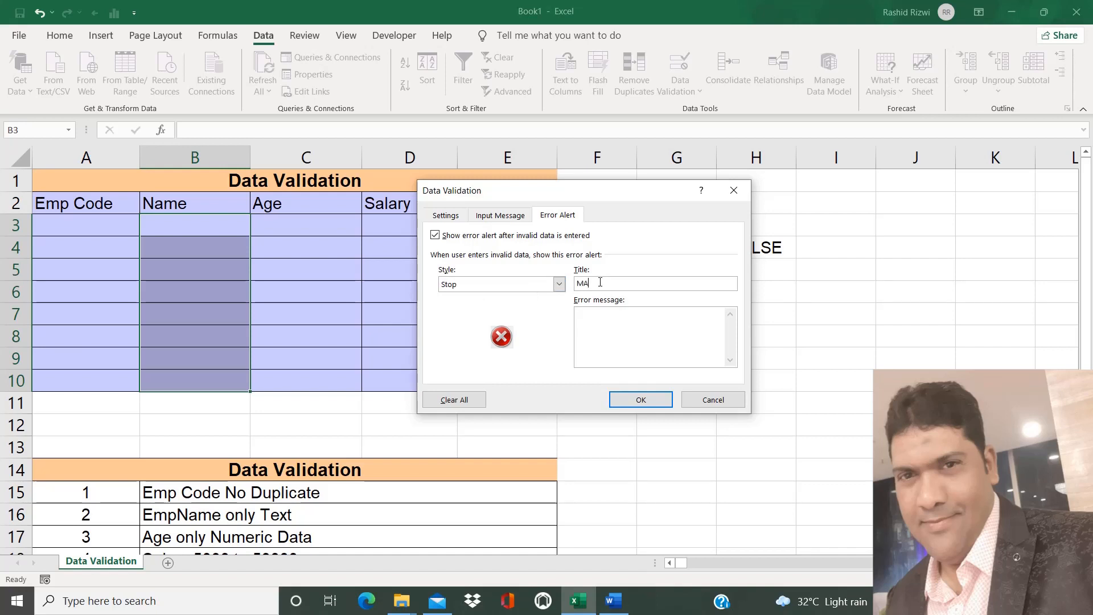
pyautogui.write('RS Training & SOlution')
pyautogui.press('BackSpace')
pyautogui.press('BackSpace')
pyautogui.press('BackSpace')
pyautogui.press('BackSpace')
pyautogui.press('BackSpace')
pyautogui.press('BackSpace')
pyautogui.press('BackSpace')
pyautogui.write('olution')
pyautogui.click(620, 337)
pyautogui.write('SOorry.,.try again')
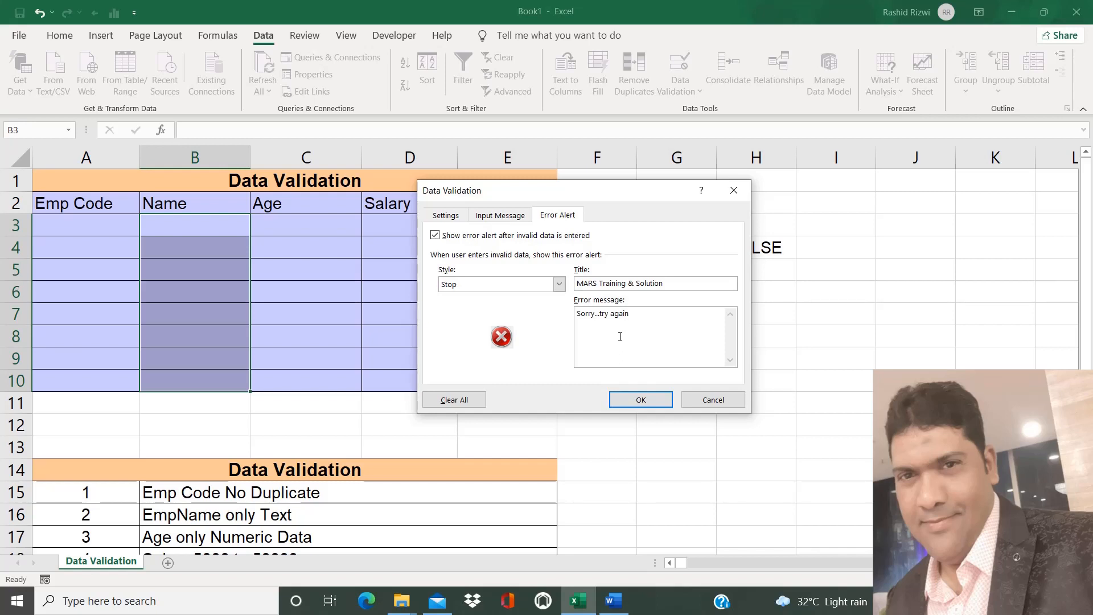
# Review the validation formula, the input message and the error alert defined for the Name cells
pyautogui.click(444, 217)
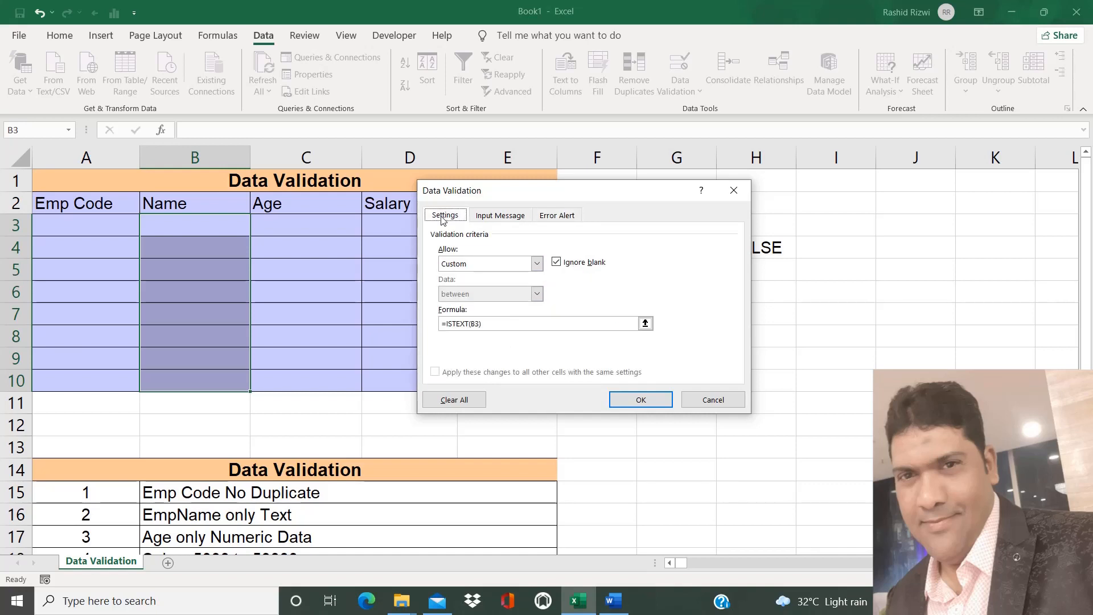
pyautogui.click(457, 327)
pyautogui.click(479, 217)
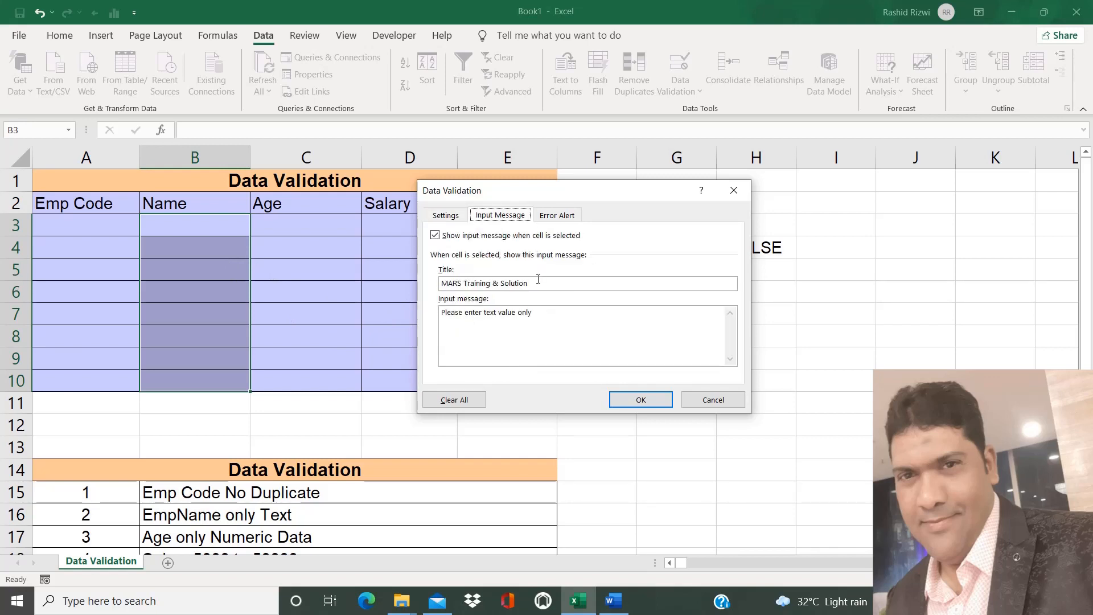
pyautogui.click(544, 220)
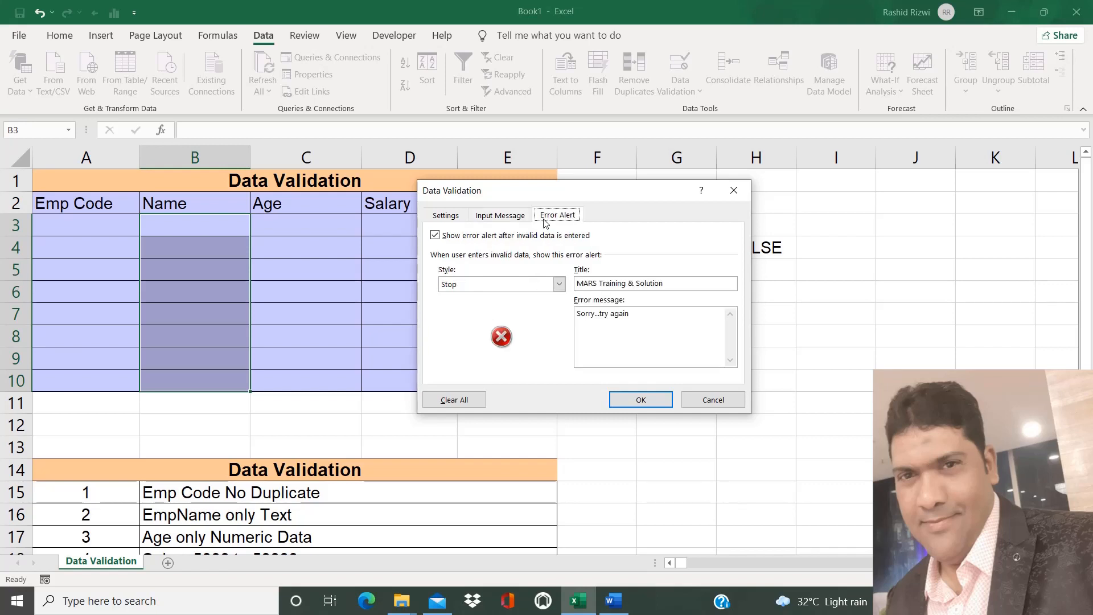
# Try the Warning and Information styles for the error alert, and set the style back to Stop
pyautogui.click(470, 285)
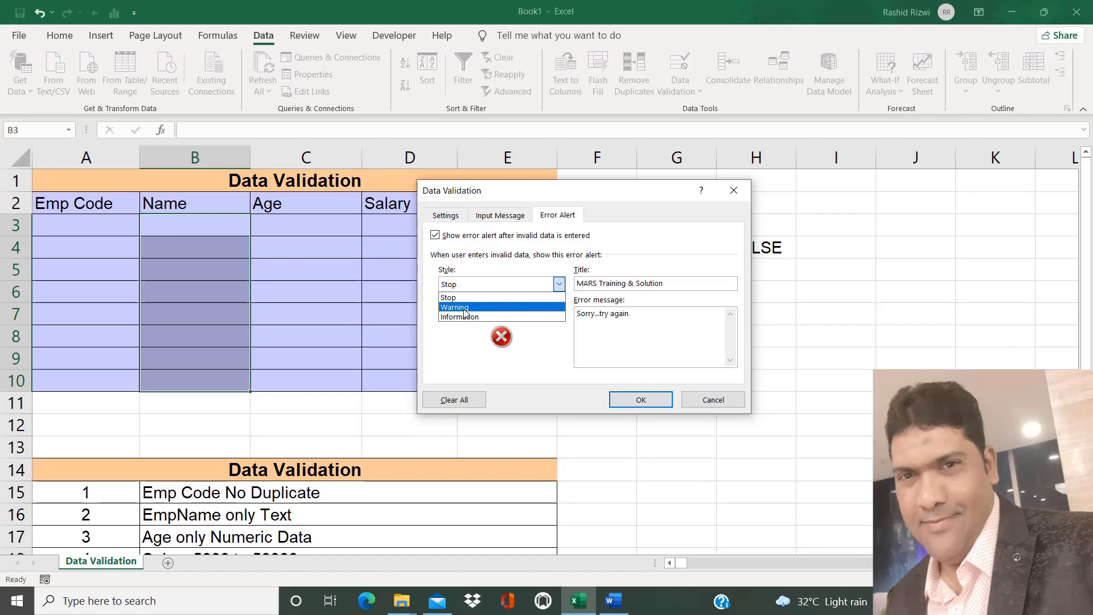
pyautogui.click(464, 307)
pyautogui.click(481, 287)
pyautogui.click(473, 316)
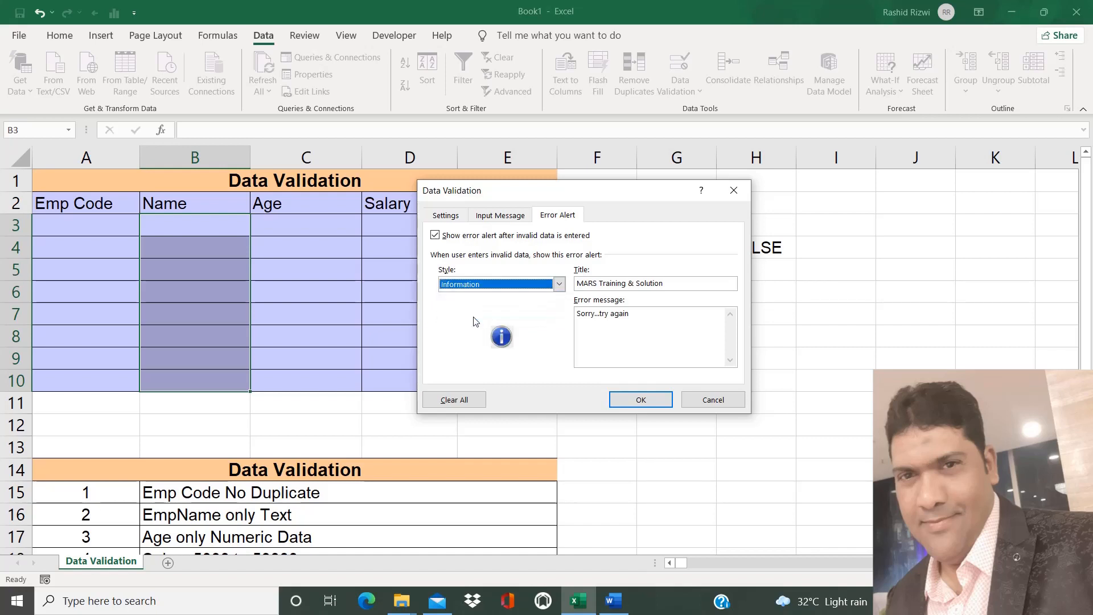
pyautogui.click(475, 288)
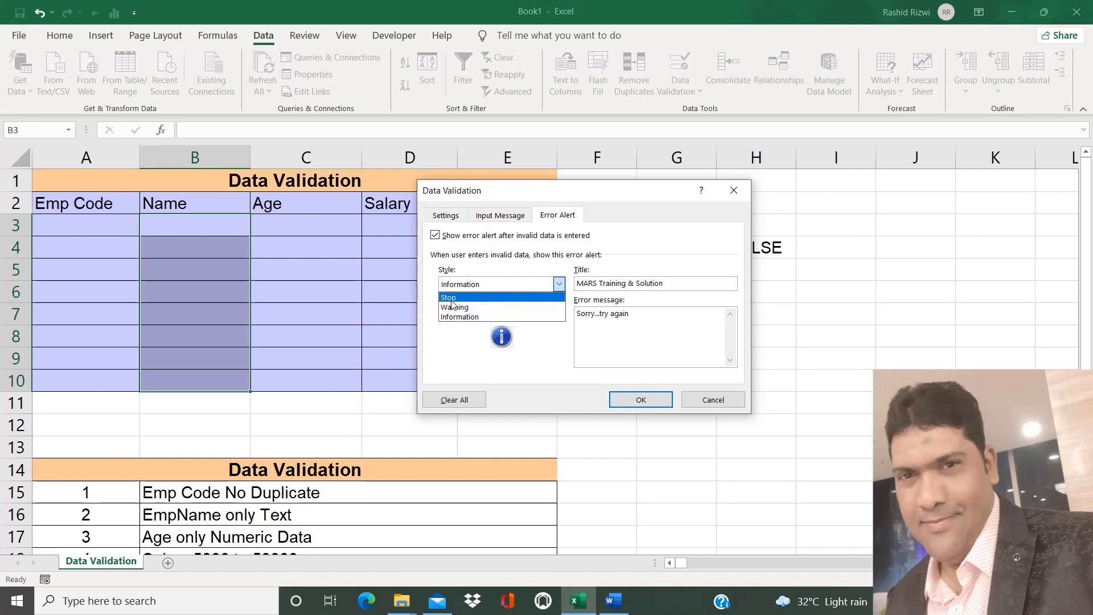
pyautogui.click(451, 300)
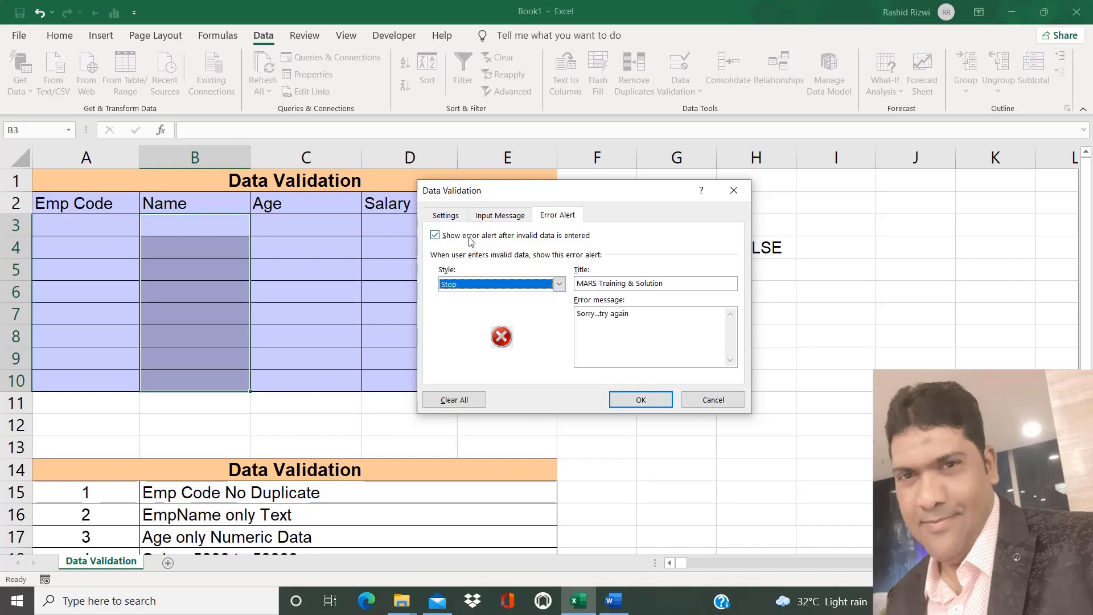
# Recheck the validation criteria, apply the rule to the Name cells and select B5 to check its input message
pyautogui.click(444, 216)
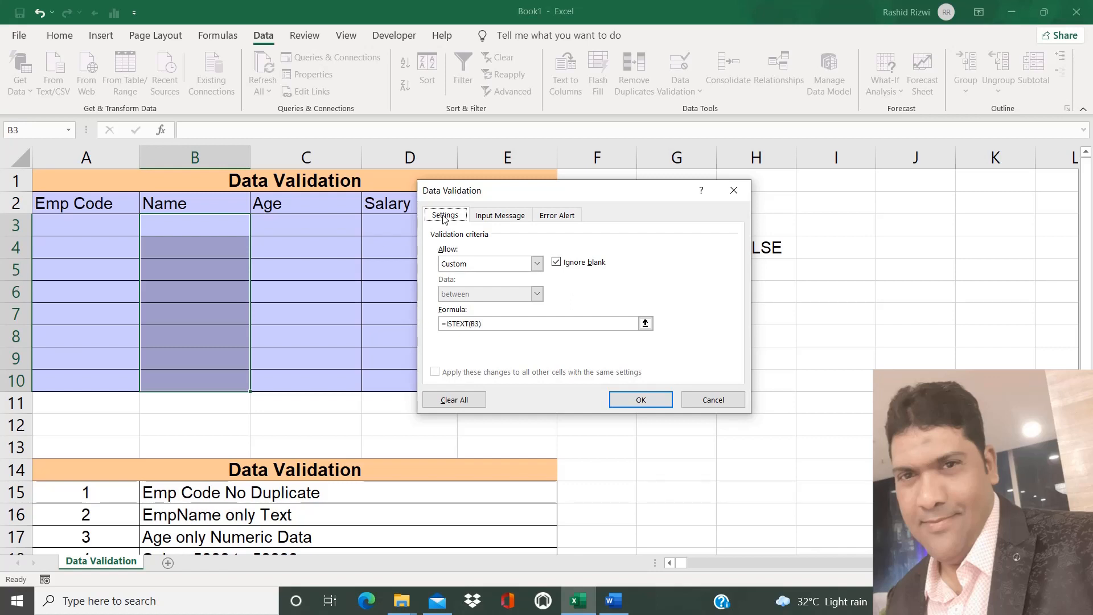
pyautogui.click(640, 400)
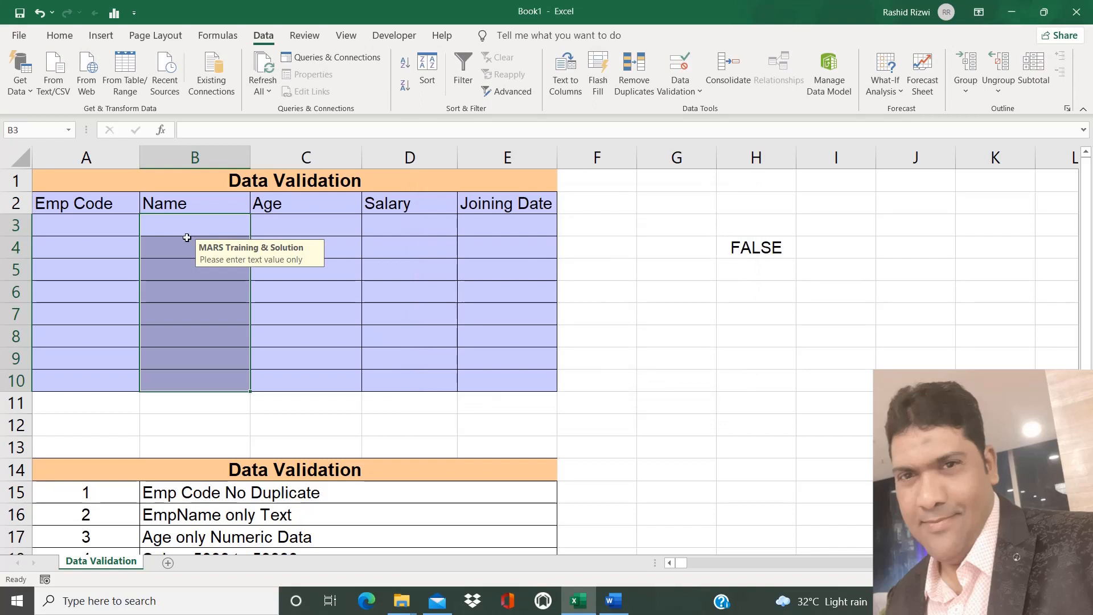
pyautogui.click(185, 276)
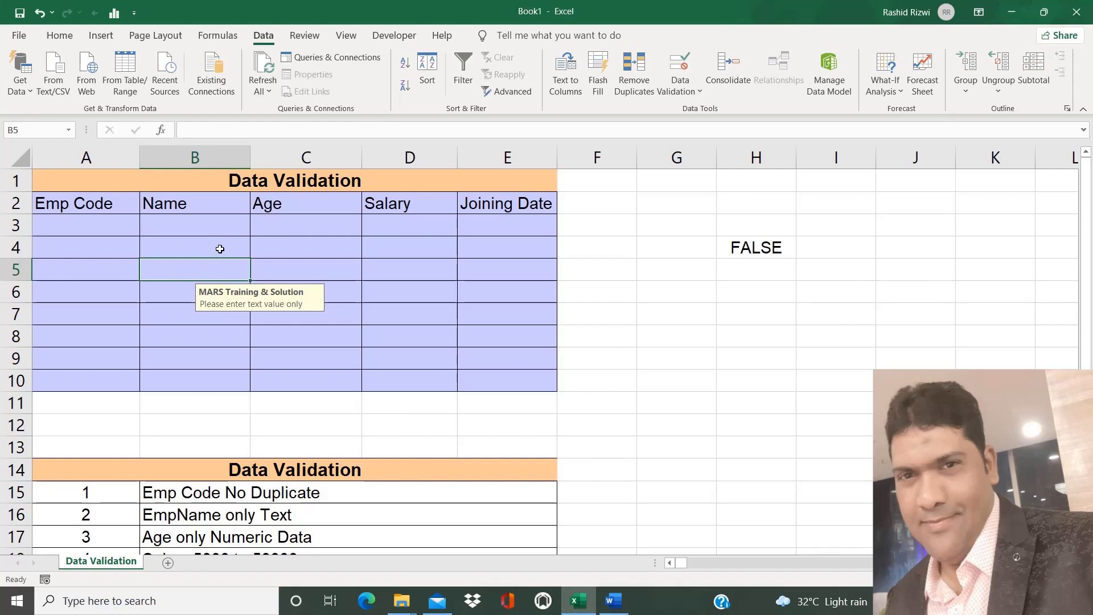
# Enter a text-only employee first name in Name cell B3
pyautogui.click(204, 221)
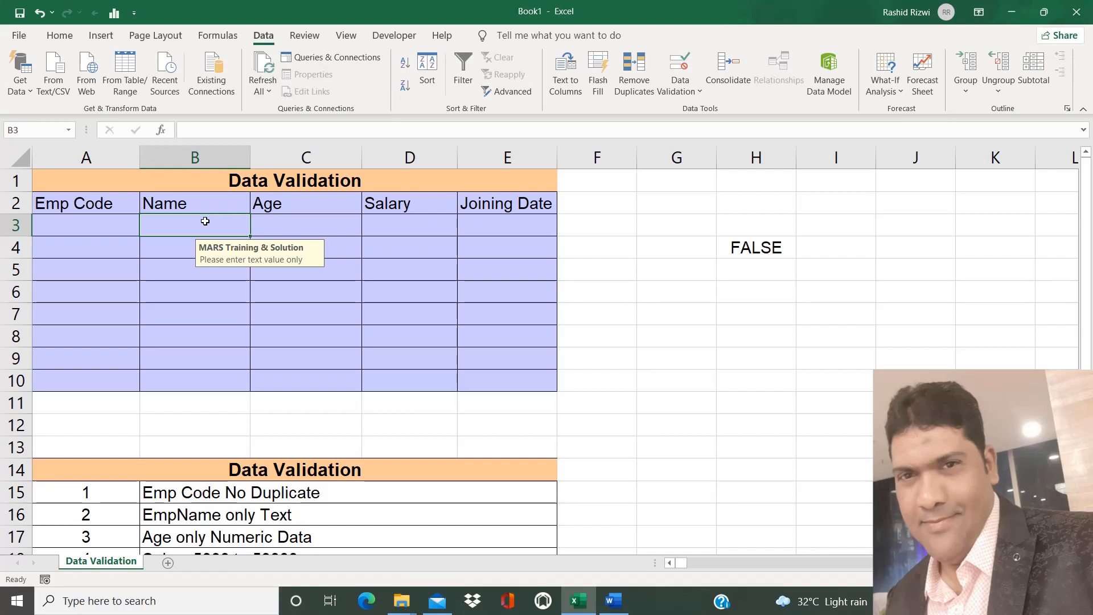
pyautogui.write('J')
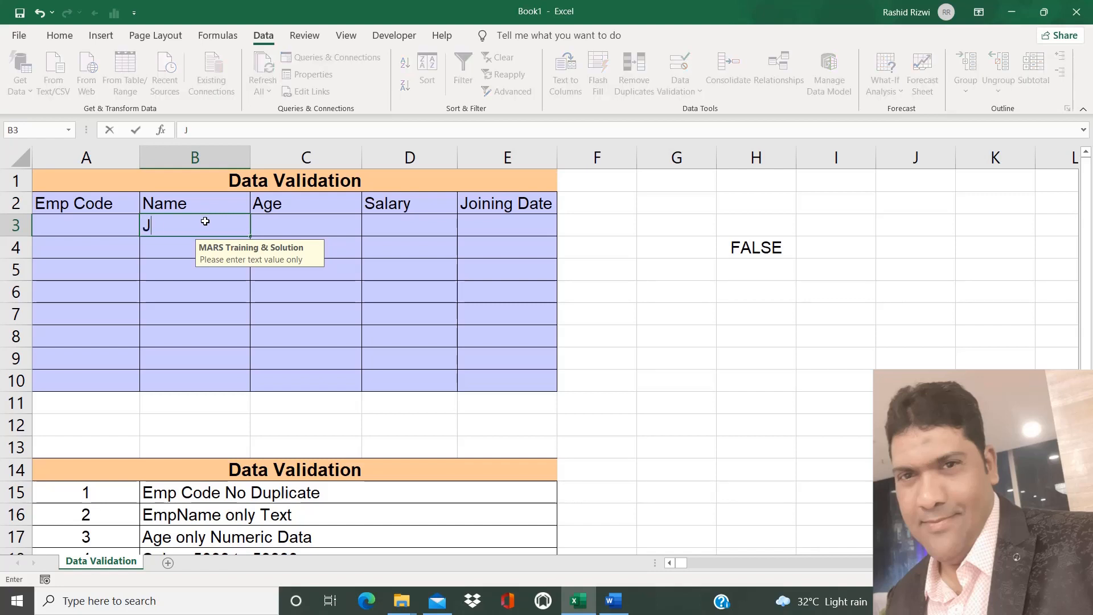
pyautogui.write("ames'")
pyautogui.press('BackSpace')
pyautogui.press('Return')
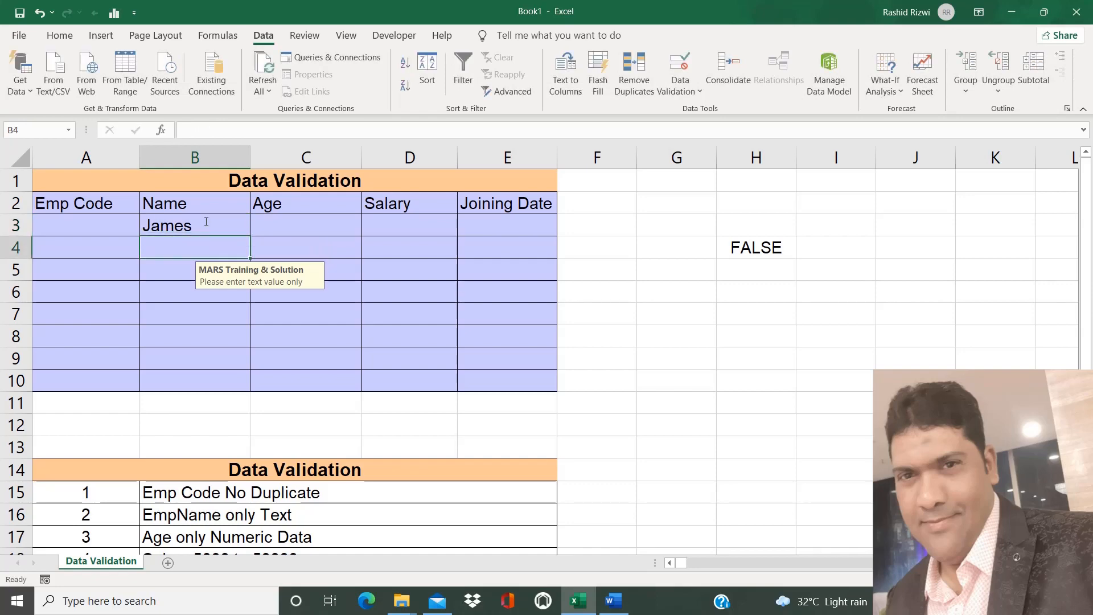
# Test the text-only rule by trying to enter 123 in Name cell B4, and cancel the entry
pyautogui.write('123')
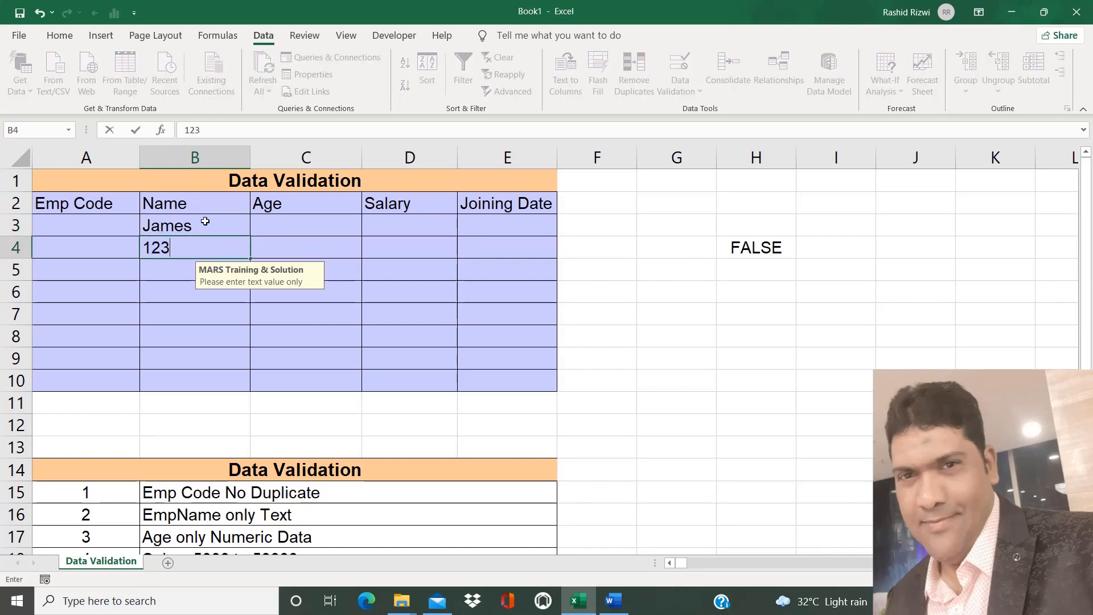
pyautogui.press('Return')
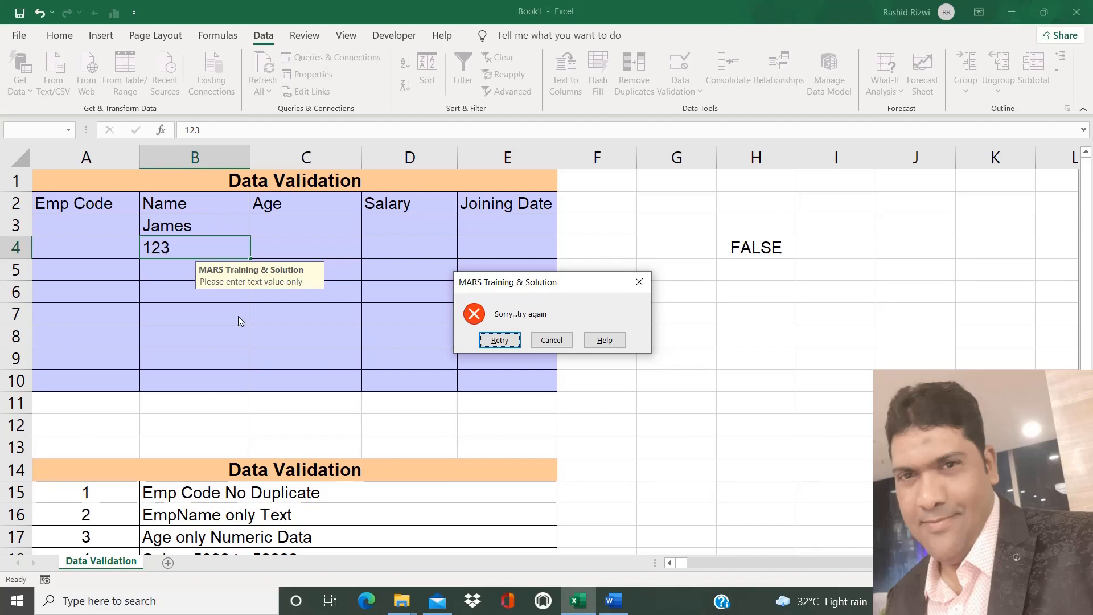
pyautogui.click(550, 340)
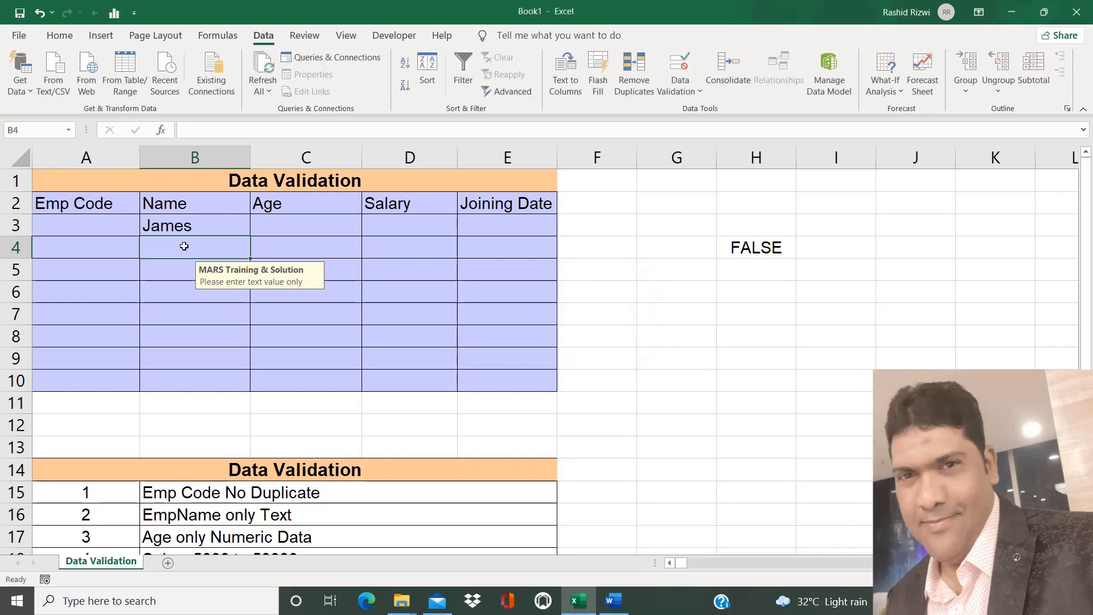
# Enter a first name in B4, the same name followed by 1 in B5, and the name preceded by 1 in B6
pyautogui.write('Martin')
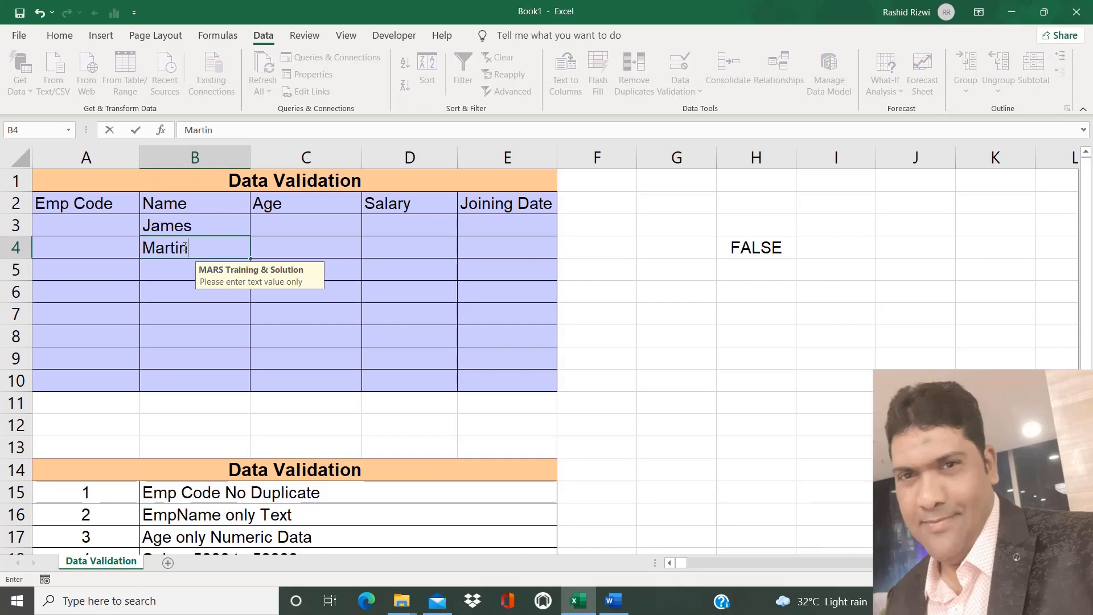
pyautogui.press('Return')
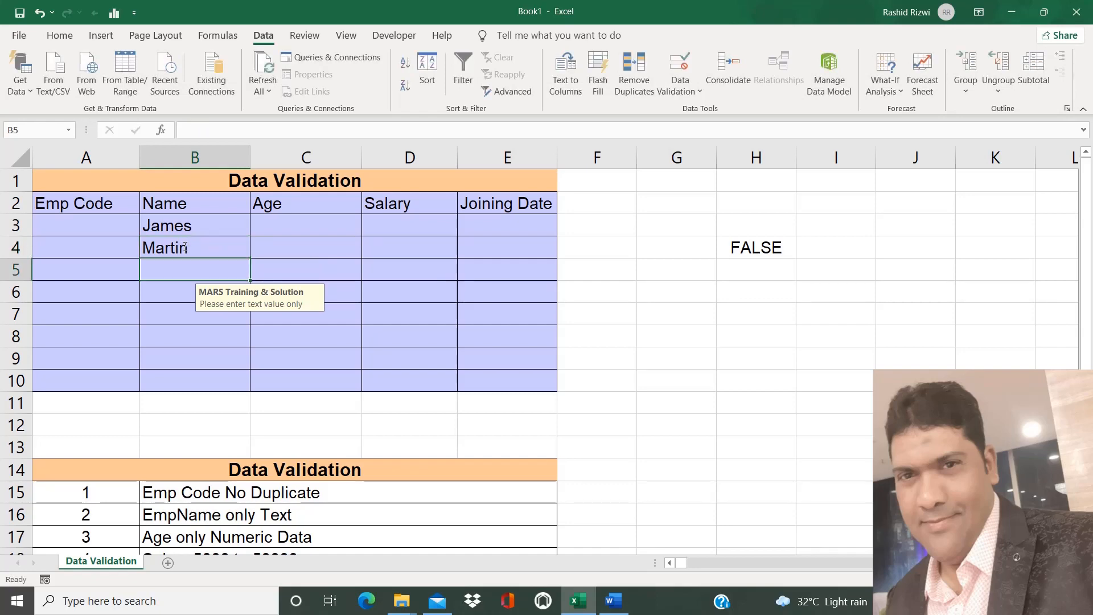
pyautogui.write('Martin1')
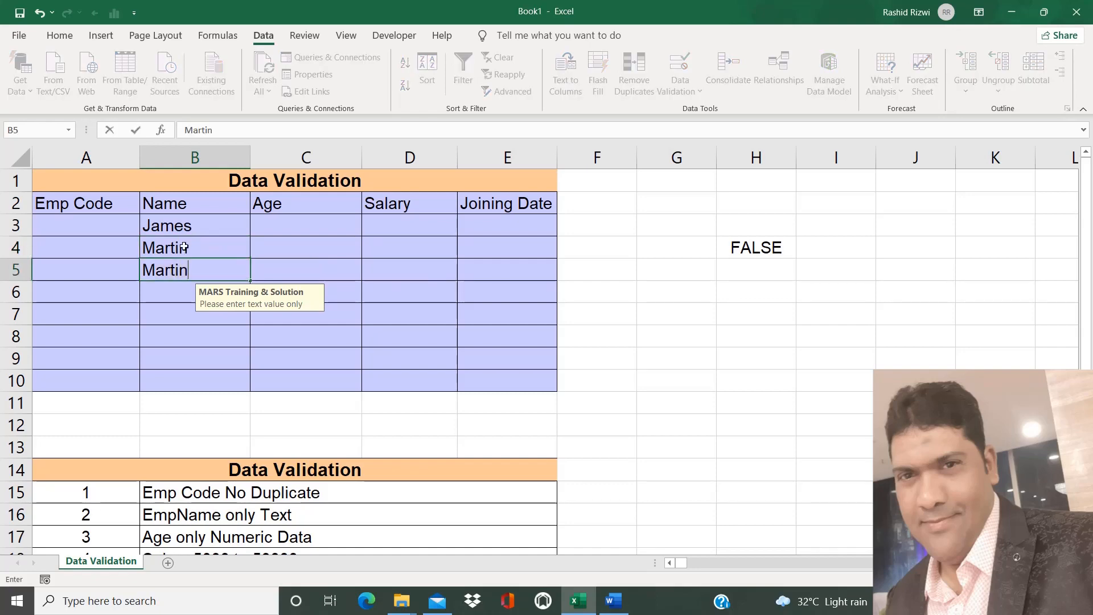
pyautogui.press('Return')
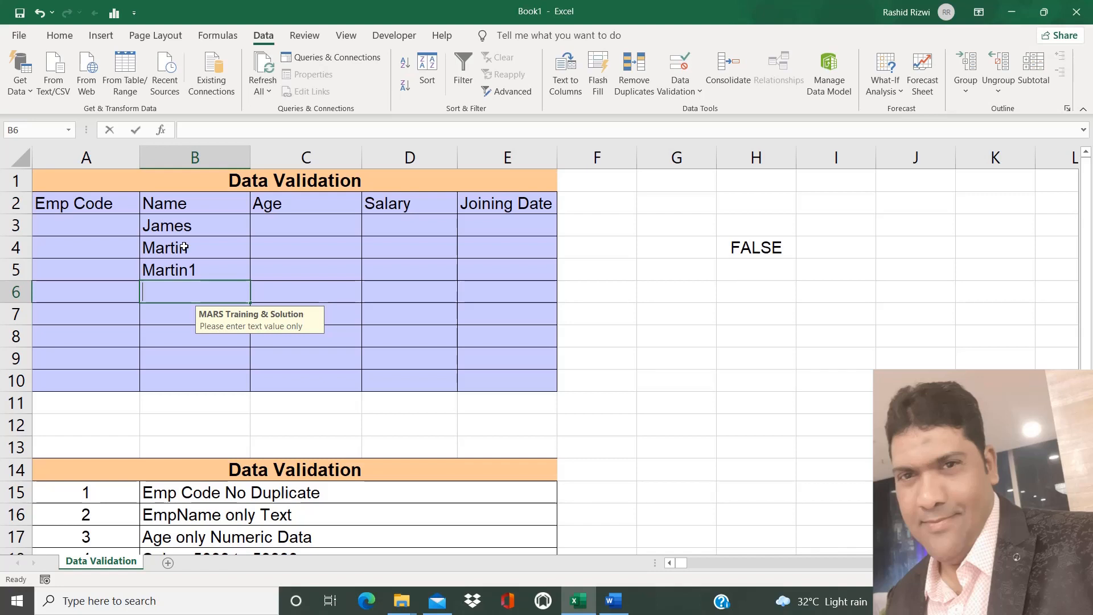
pyautogui.write('1Martin')
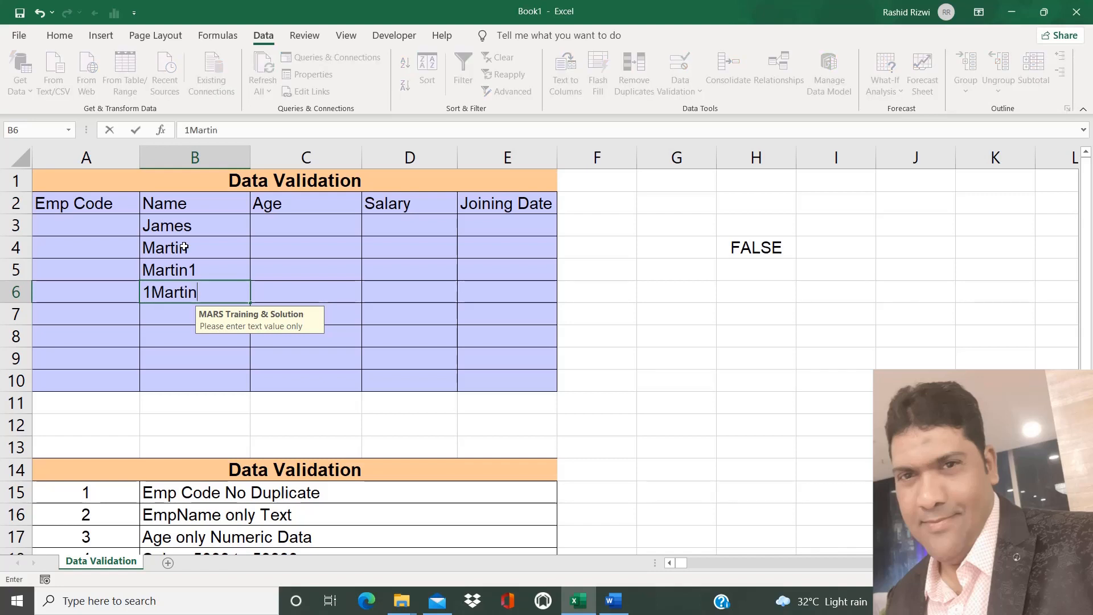
pyautogui.press('Return')
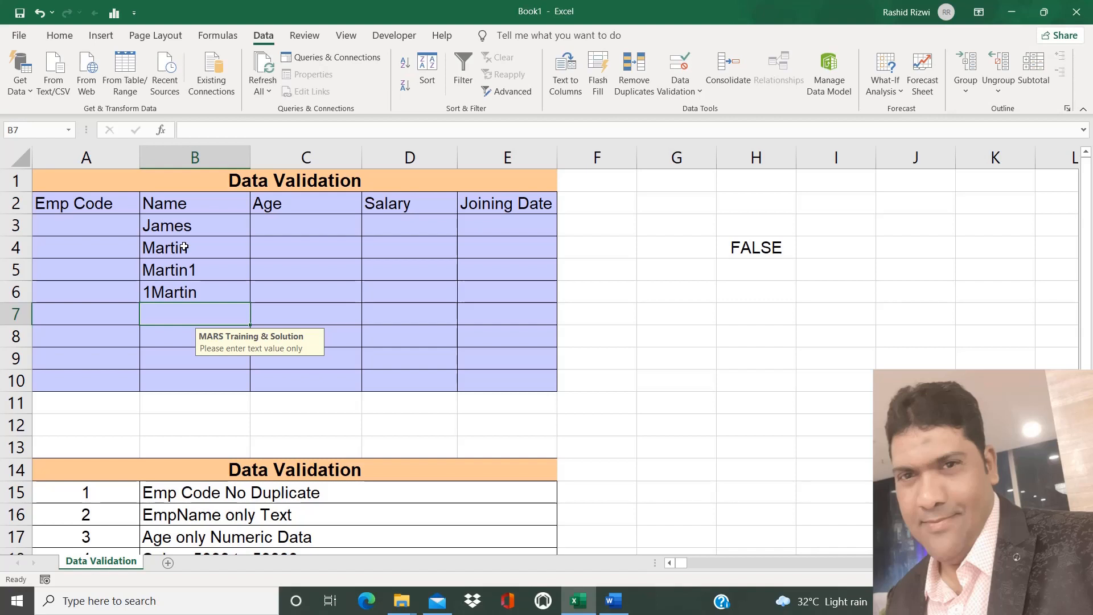
# Look over the entries in B4:B6, test the text-only rule with the number 8766 in B7, and cancel the entry
pyautogui.click(184, 248)
pyautogui.hotkey('shift', 'Down')
pyautogui.hotkey('shift', 'Down')
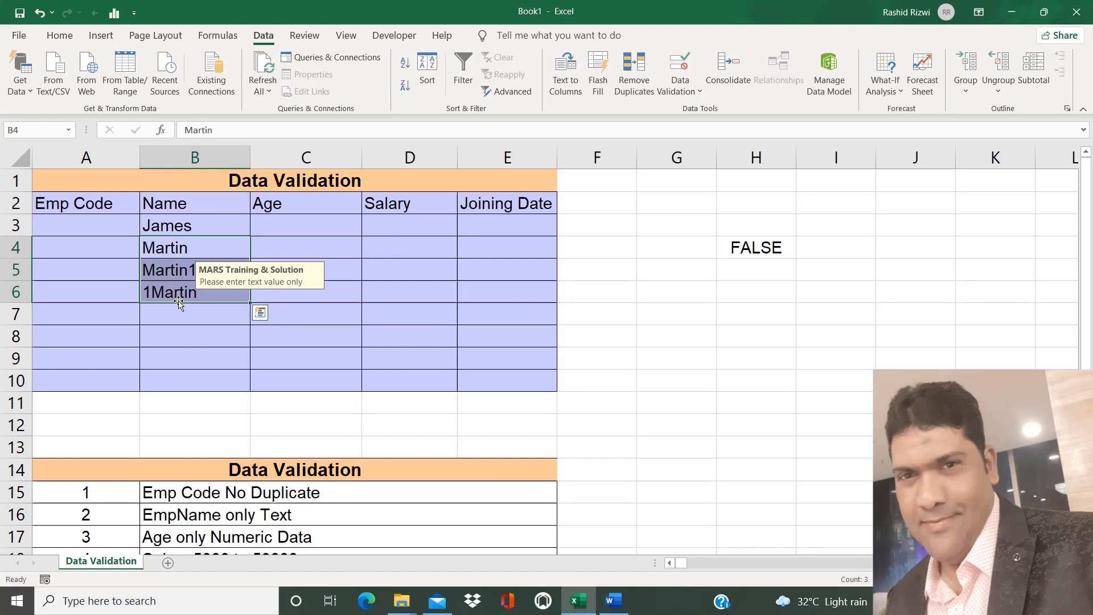
pyautogui.click(198, 321)
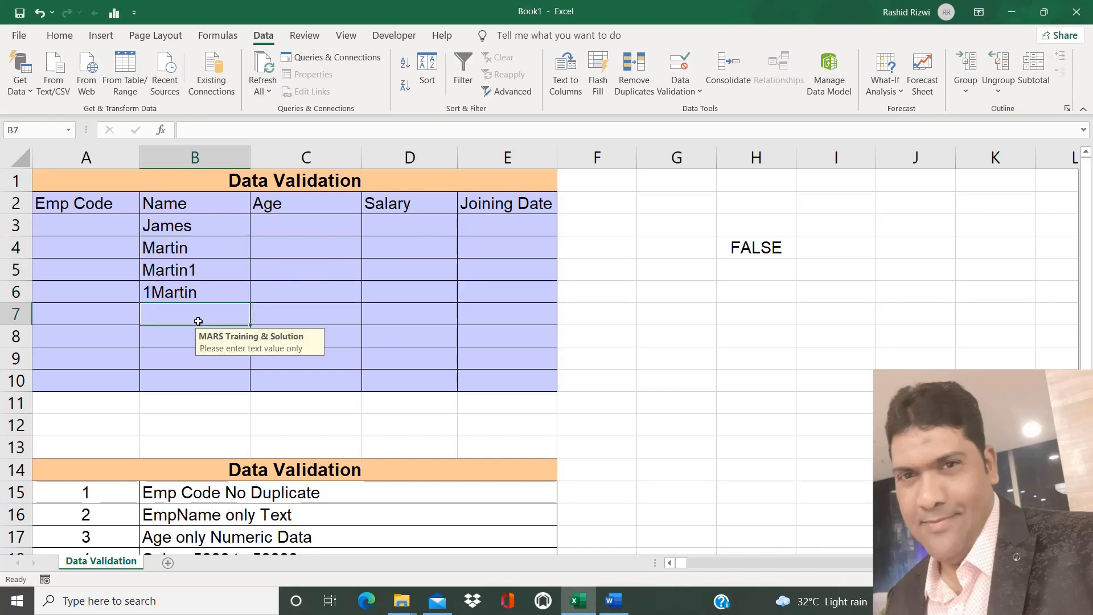
pyautogui.write('8766')
pyautogui.press('Return')
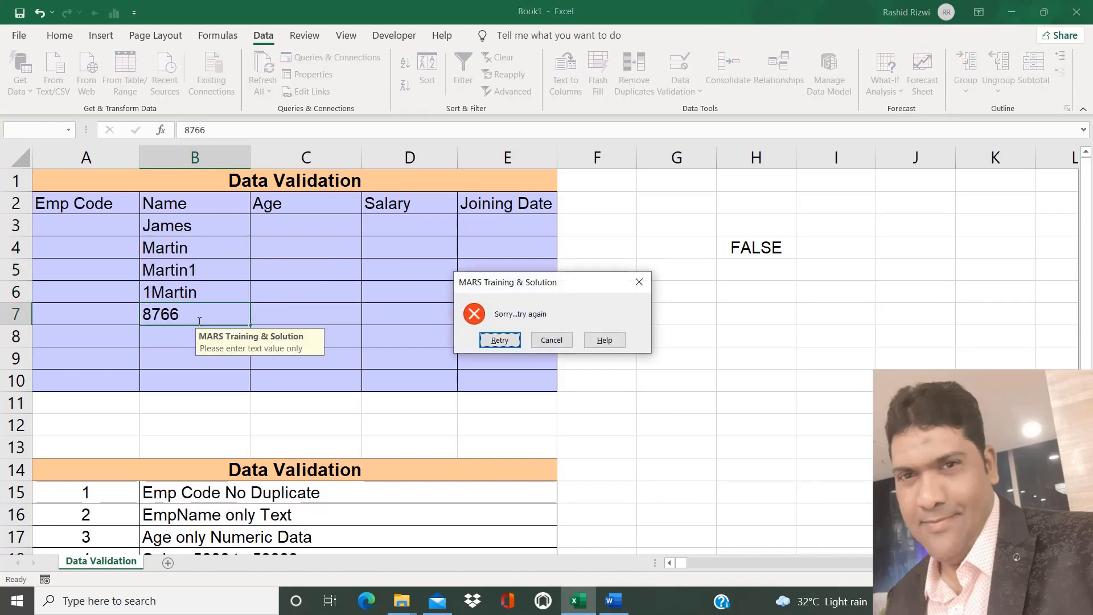
pyautogui.press('Escape')
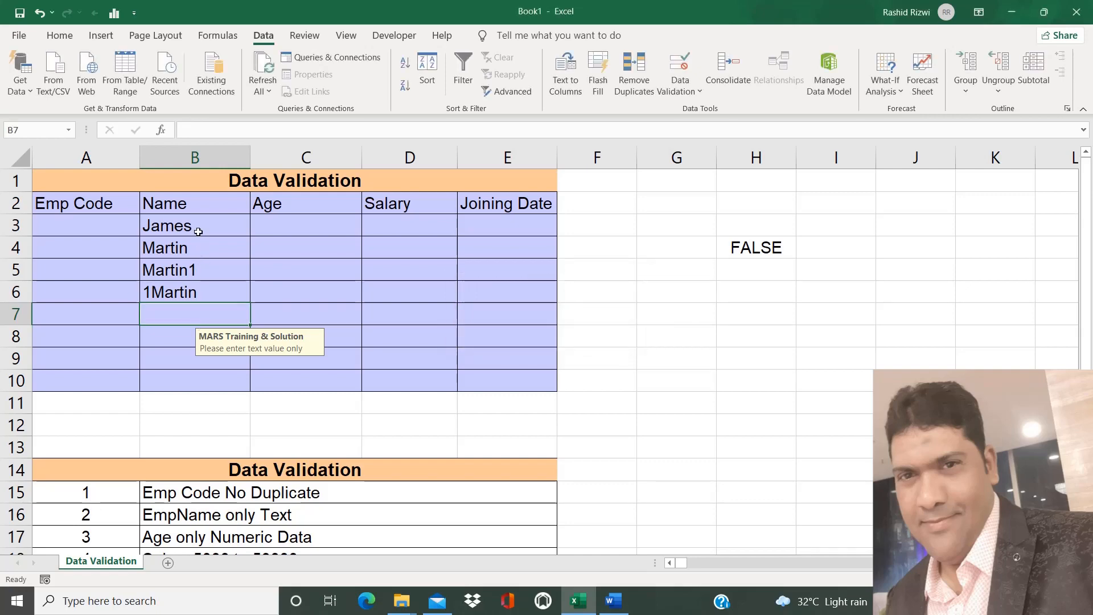
# Select the Age cells C3:C10 and check the Age requirement in the list of validation rules below the table
pyautogui.click(282, 227)
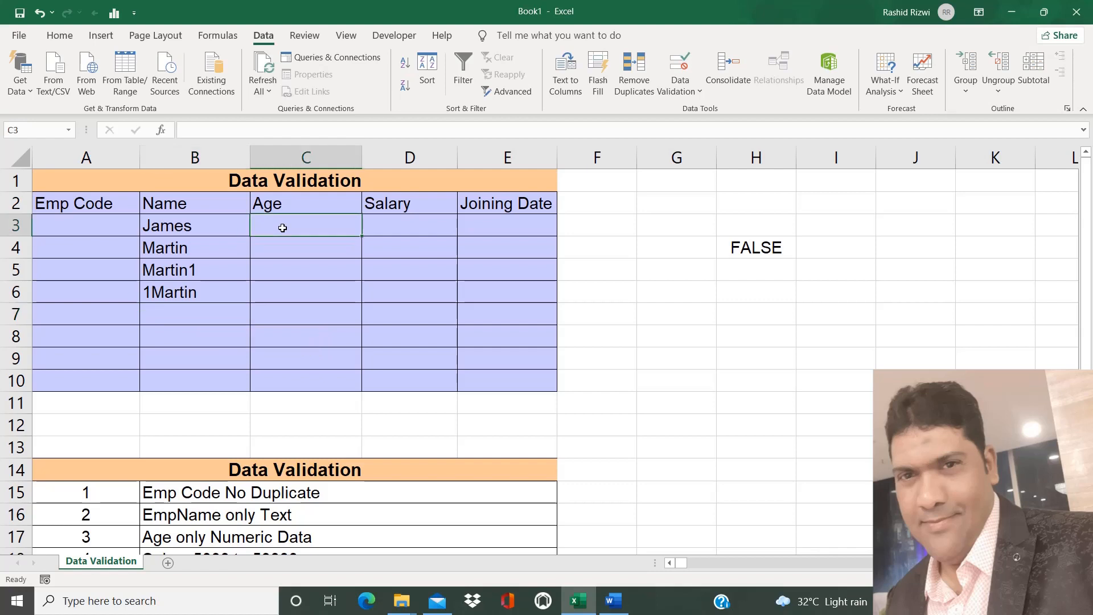
pyautogui.hotkey('shift', 'Down')
pyautogui.hotkey('shift', 'Down')
pyautogui.hotkey('shift', 'Down')
pyautogui.hotkey('shift', 'Down')
pyautogui.hotkey('shift', 'Down')
pyautogui.hotkey('shift', 'Down')
pyautogui.hotkey('shift', 'Down')
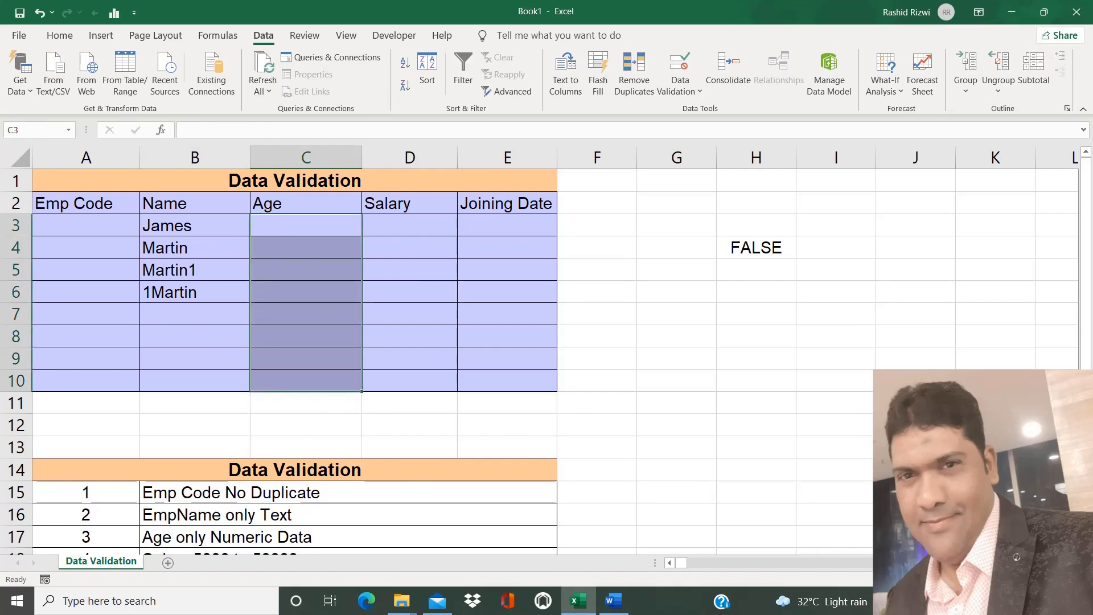
pyautogui.scroll(-1, 618, 476)
pyautogui.scroll(-1, 433, 358)
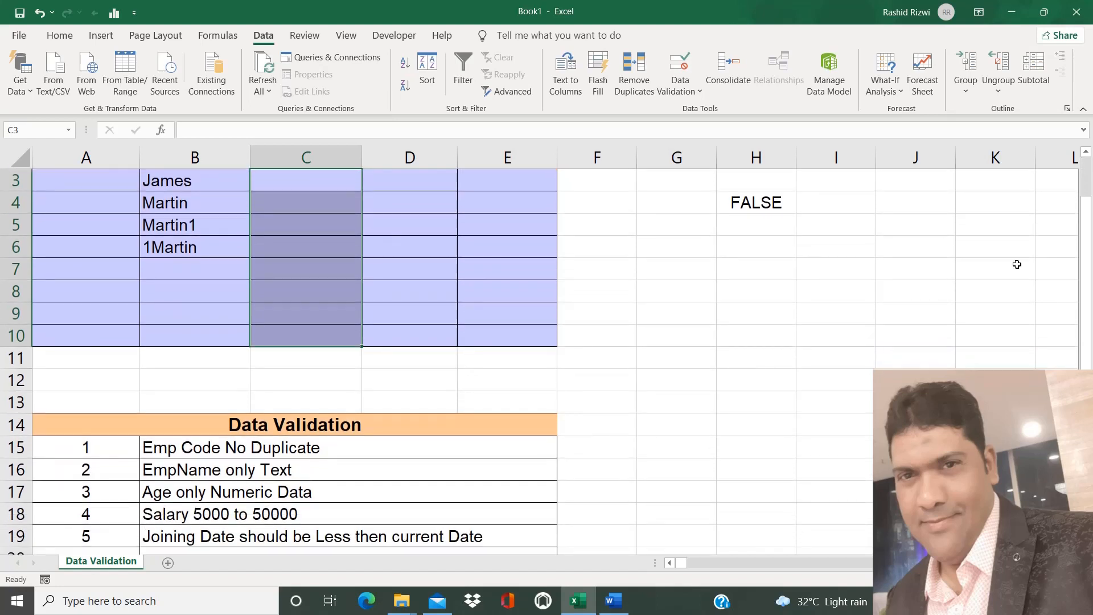
pyautogui.moveTo(1090, 190); pyautogui.dragTo(1090, 187)
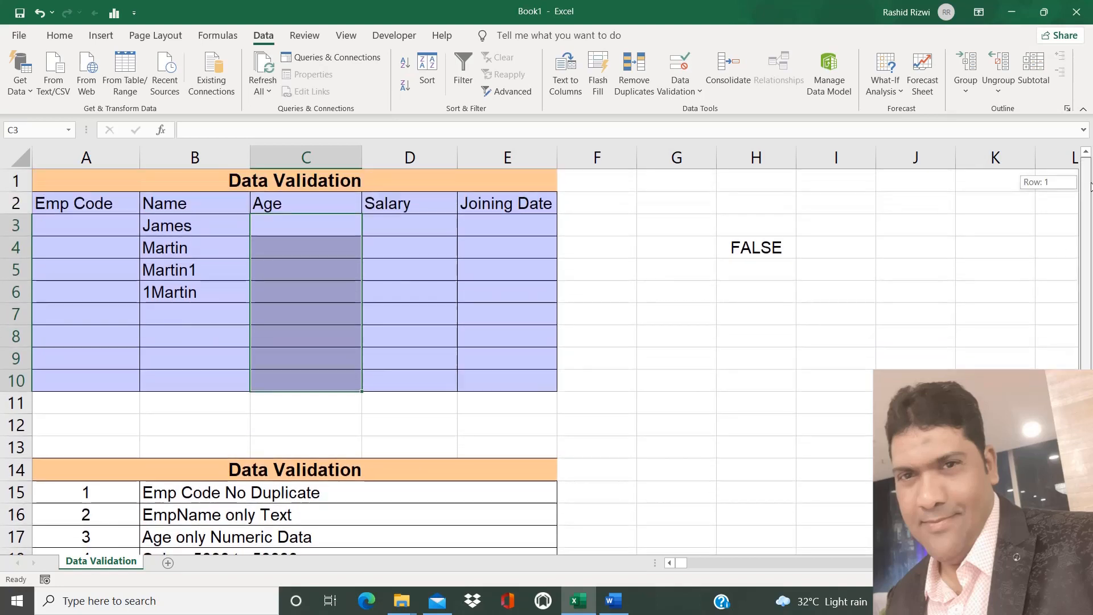
# Check the ISTEXT formula in H4, and label G4 ISTEXT and G5 ISNUMBER with column G fitted to the text
pyautogui.doubleClick(764, 247)
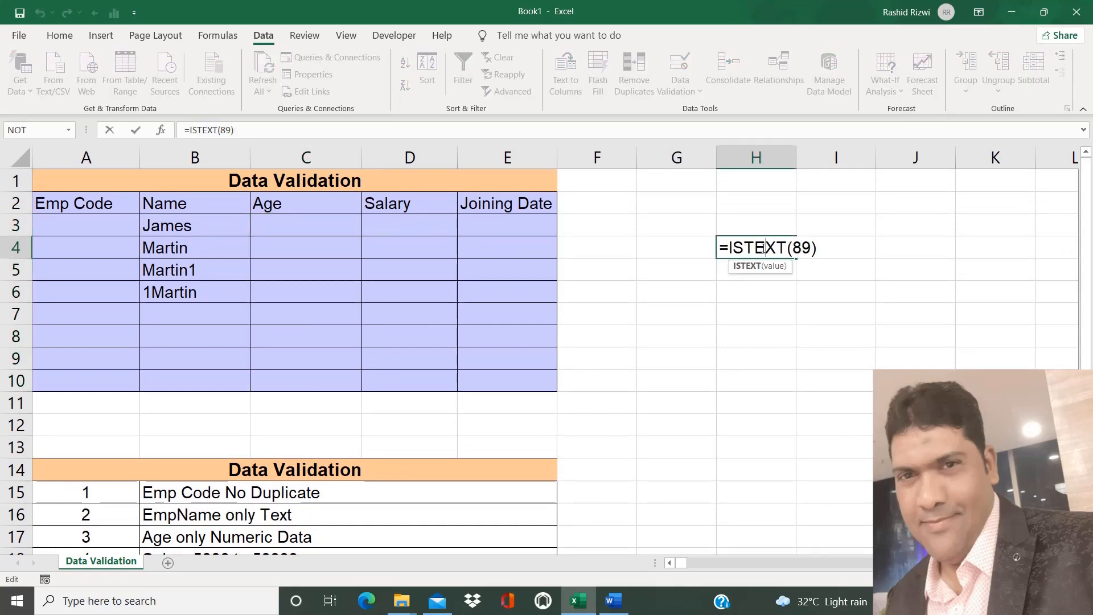
pyautogui.press('Return')
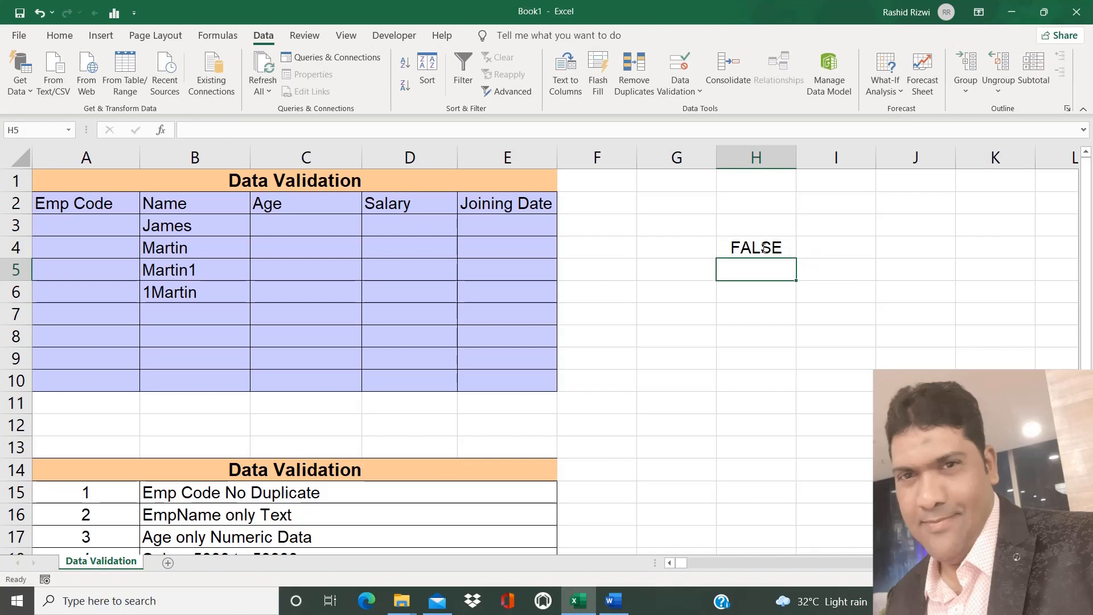
pyautogui.press('Right')
pyautogui.press('Up')
pyautogui.press('Left')
pyautogui.press('Left')
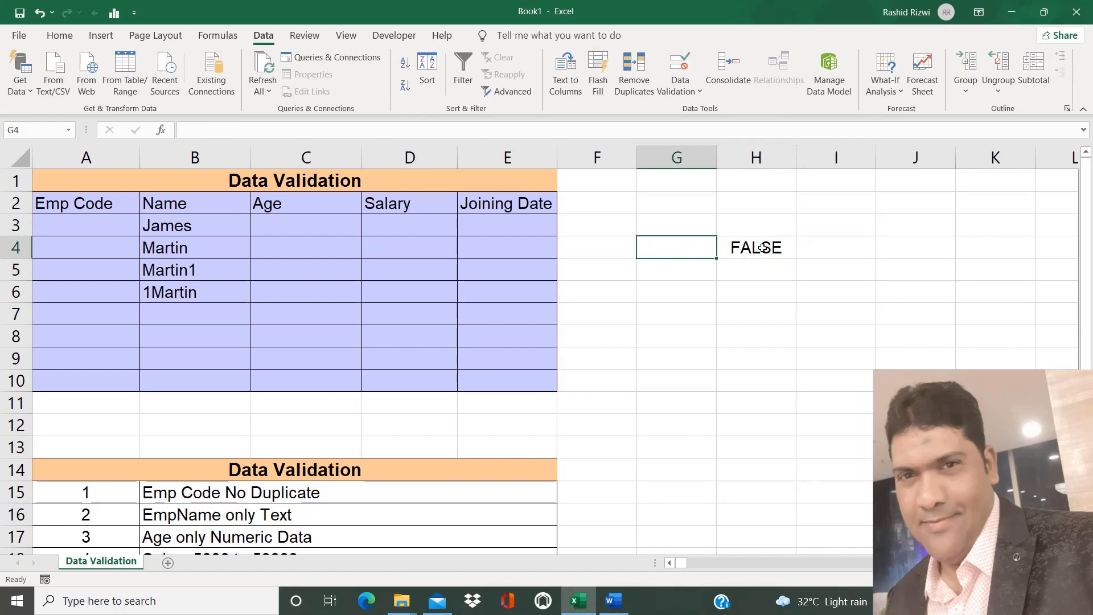
pyautogui.write('ISTEXT')
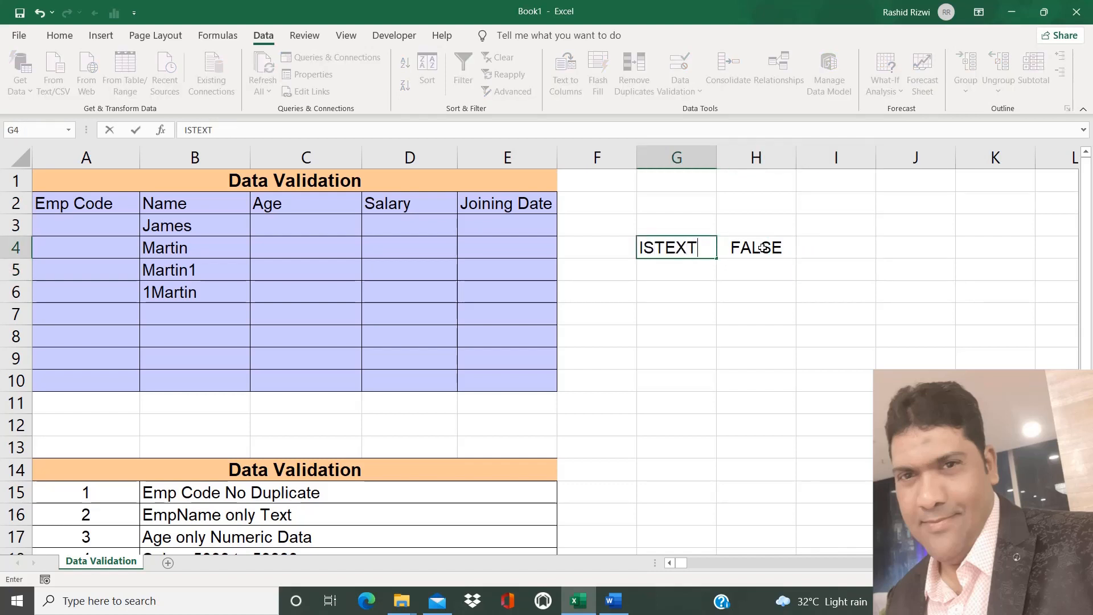
pyautogui.press('Return')
pyautogui.write('IS')
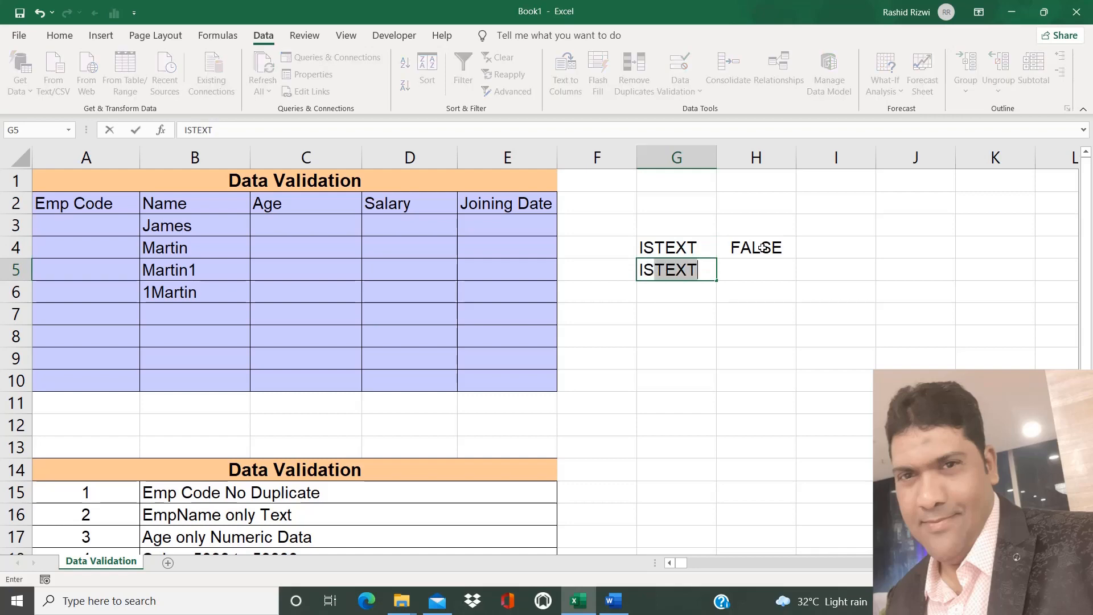
pyautogui.write('NUMBER')
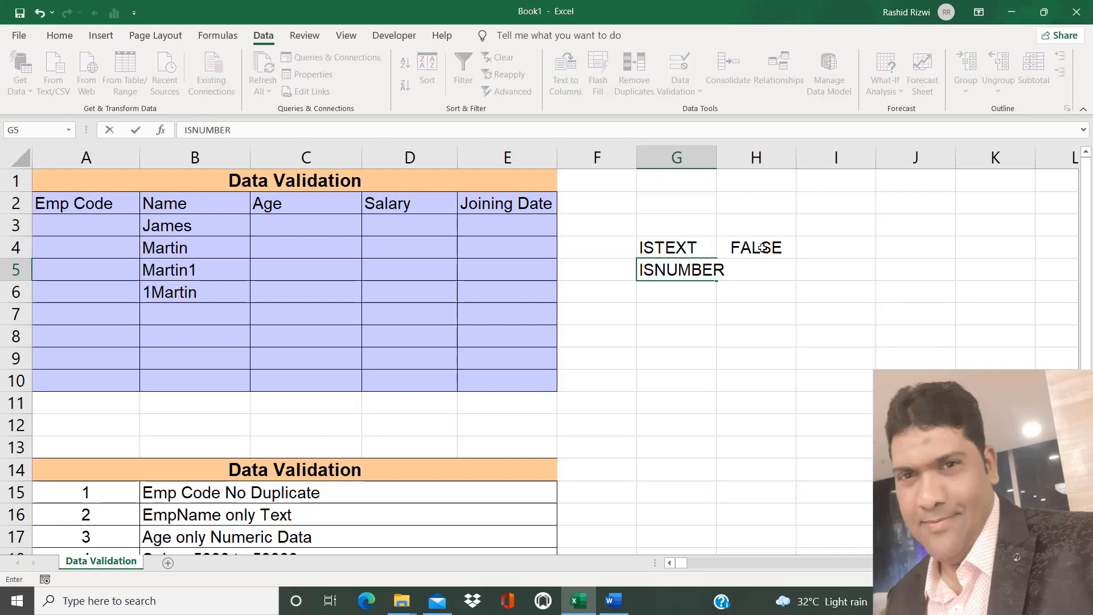
pyautogui.press('Return')
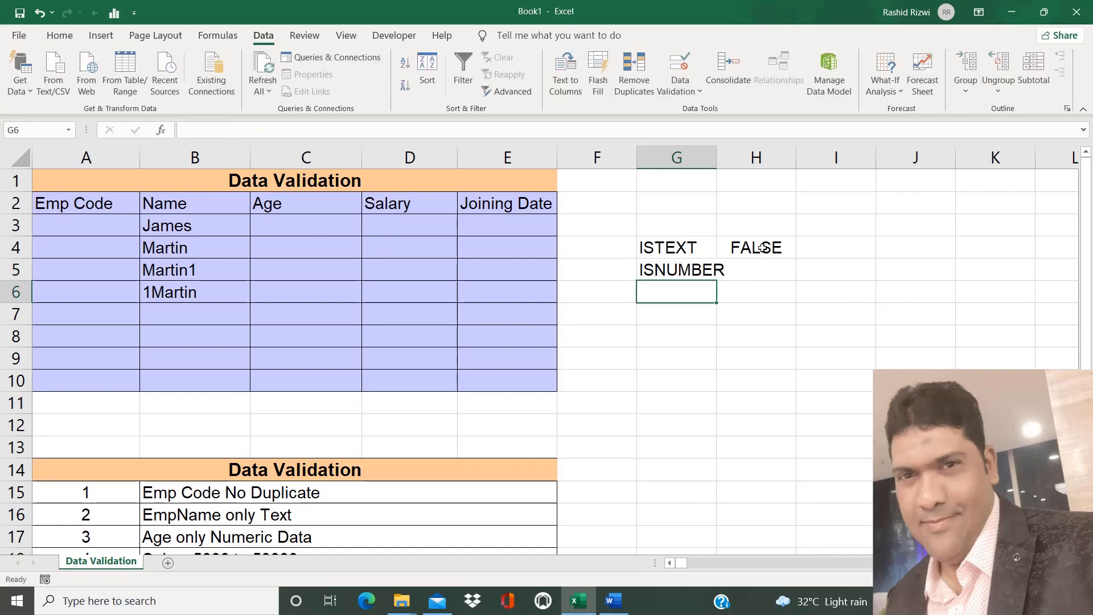
pyautogui.doubleClick(713, 158)
# Fill the label cells G4:G5 with yellow and add borders to all cells in G4:H5
pyautogui.click(697, 246)
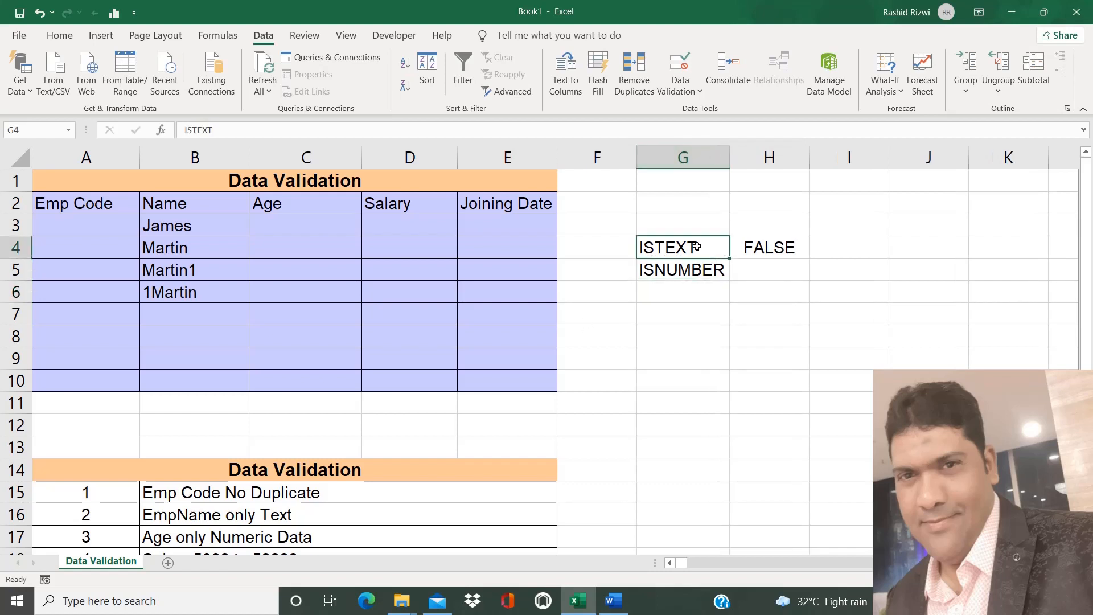
pyautogui.hotkey('shift', 'Down')
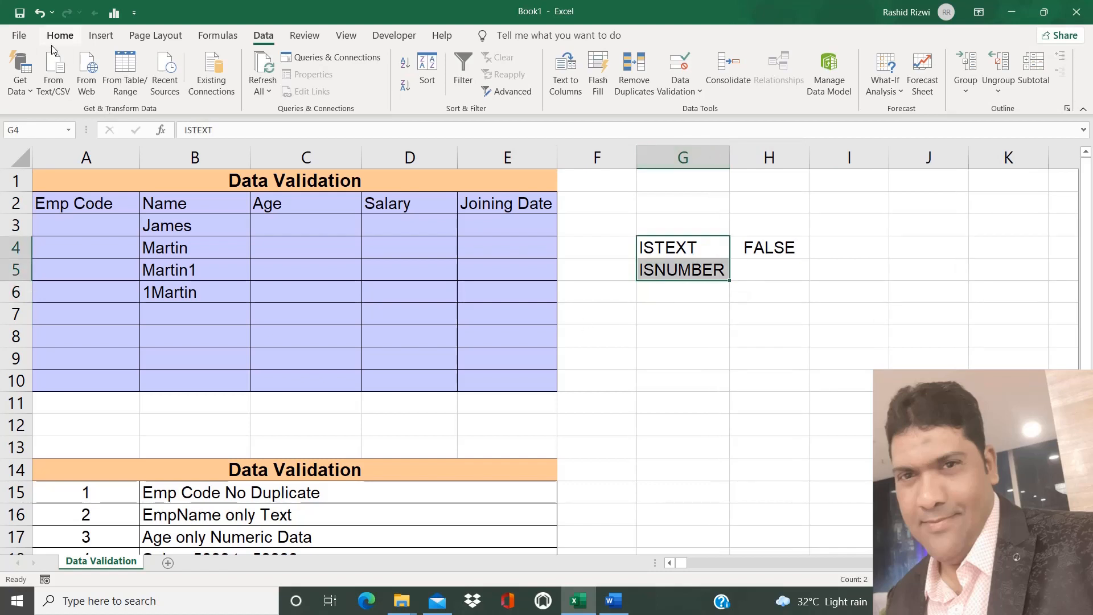
pyautogui.click(59, 36)
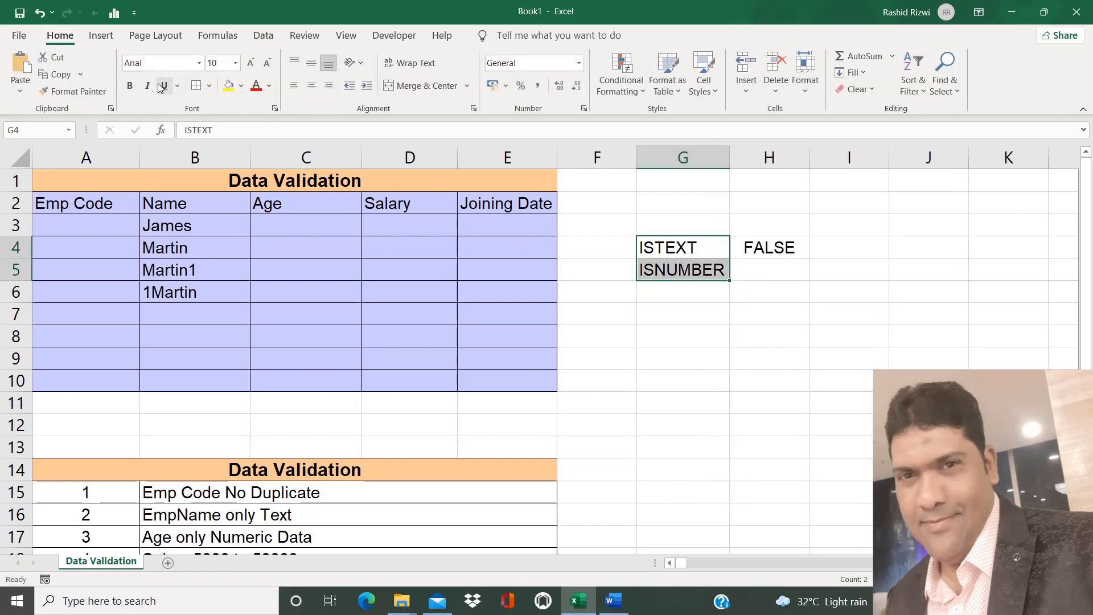
pyautogui.click(242, 86)
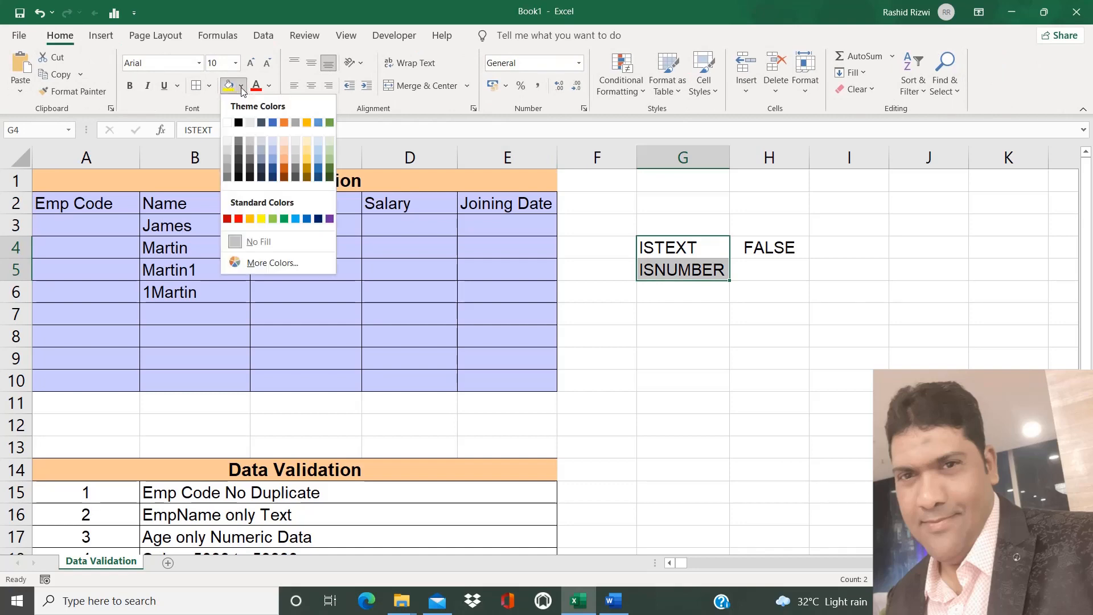
pyautogui.click(263, 220)
pyautogui.hotkey('shift', 'Right')
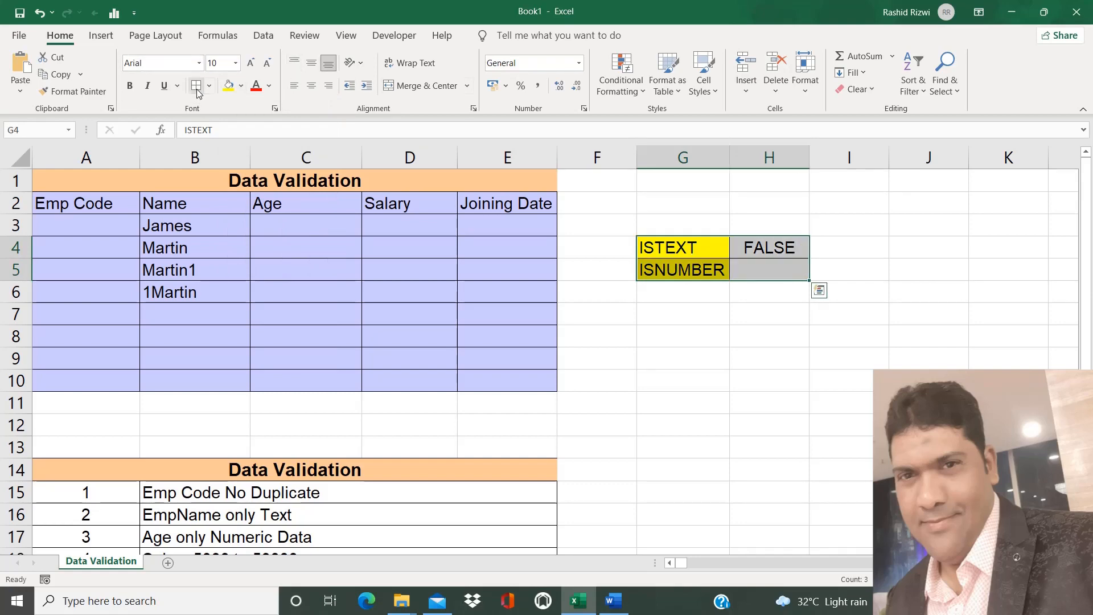
# Enter the formula =ISNUMBER(67) in H5 beside the ISNUMBER label
pyautogui.click(792, 270)
pyautogui.write('=')
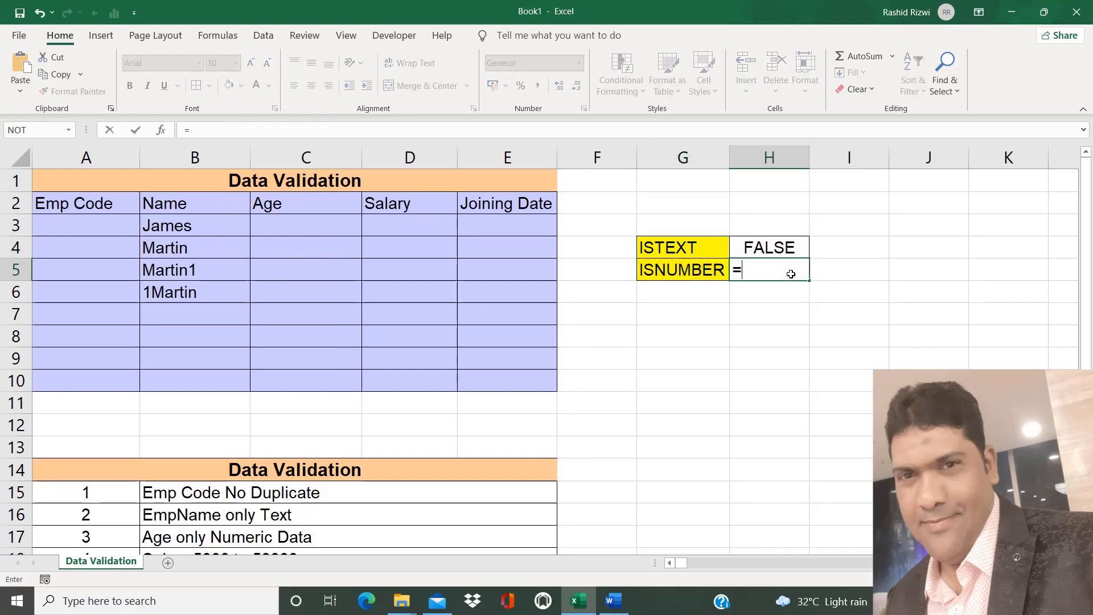
pyautogui.write('ISNU')
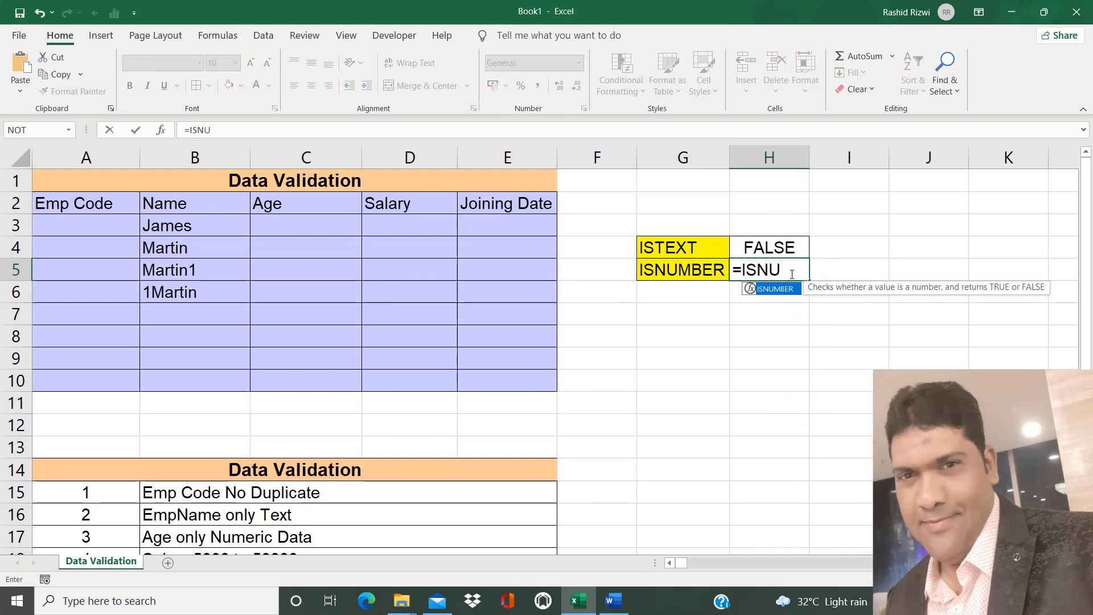
pyautogui.press('Tab')
pyautogui.write('67')
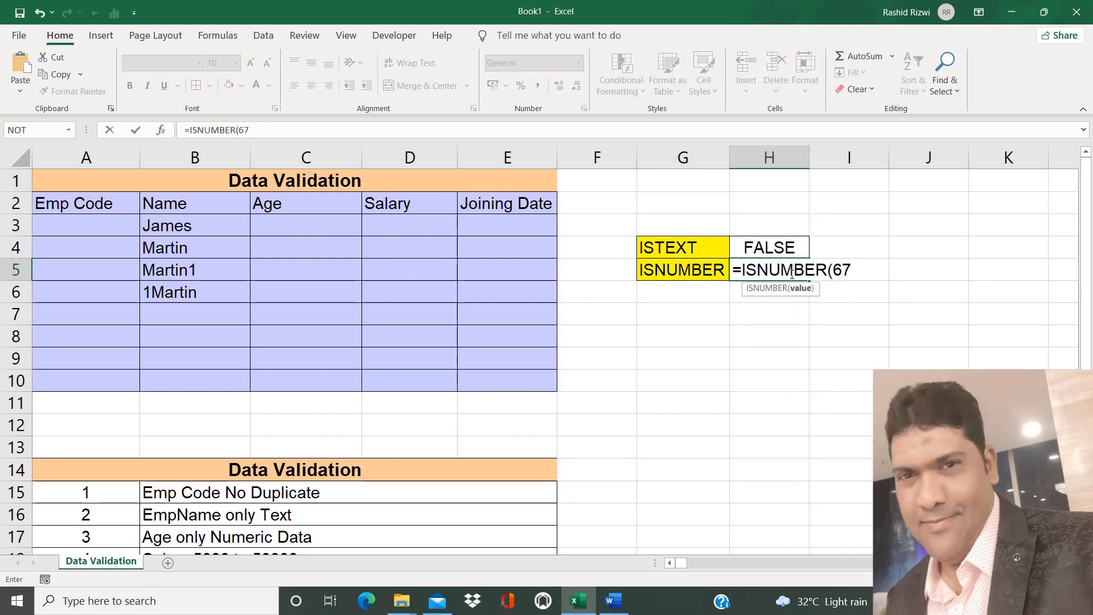
pyautogui.write(')')
pyautogui.press('Return')
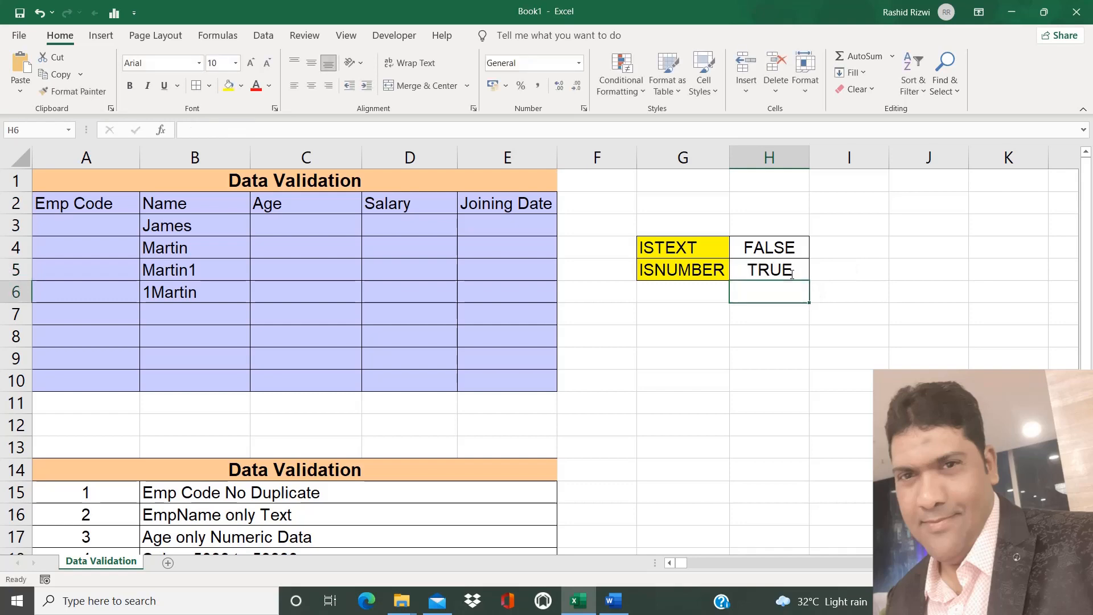
# Replace the argument of the ISNUMBER formula in H5 with the text "MARS"
pyautogui.doubleClick(791, 274)
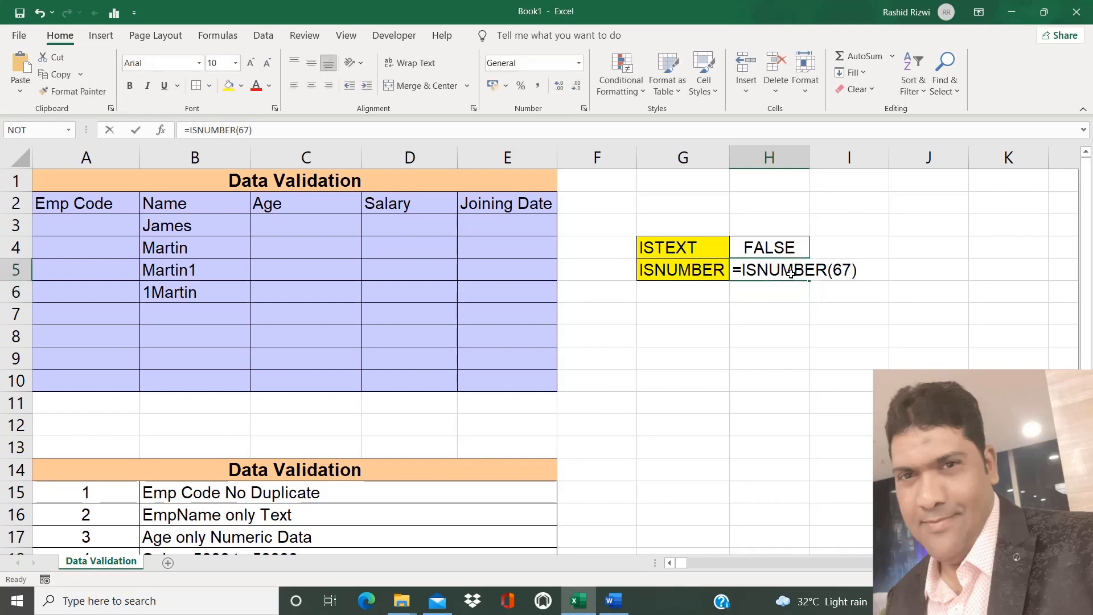
pyautogui.click(848, 271)
pyautogui.press('BackSpace')
pyautogui.press('BackSpace')
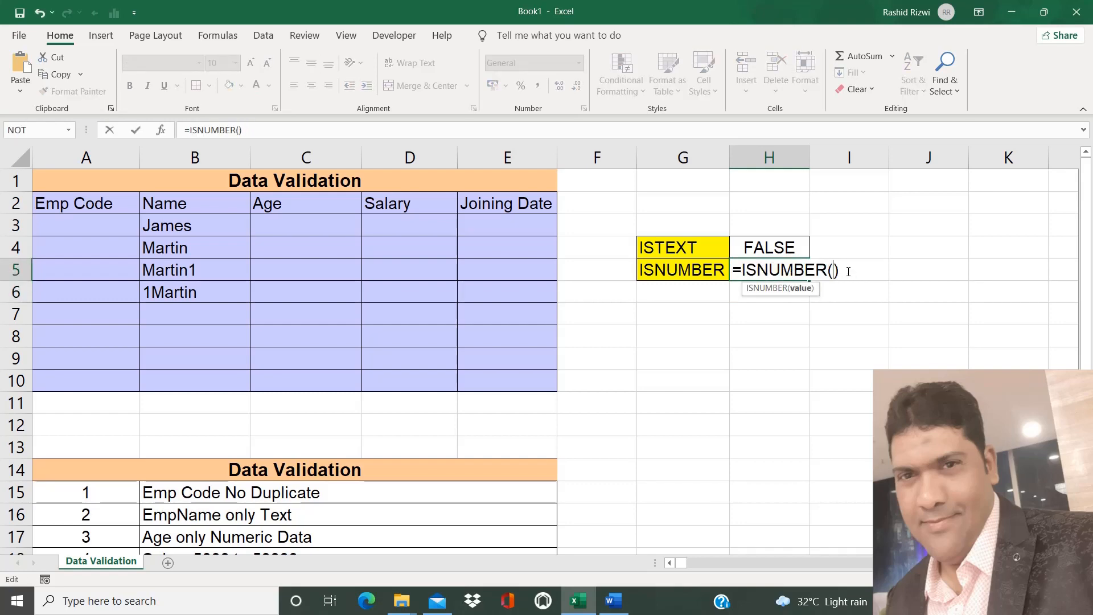
pyautogui.write('"MARS"')
pyautogui.press('Return')
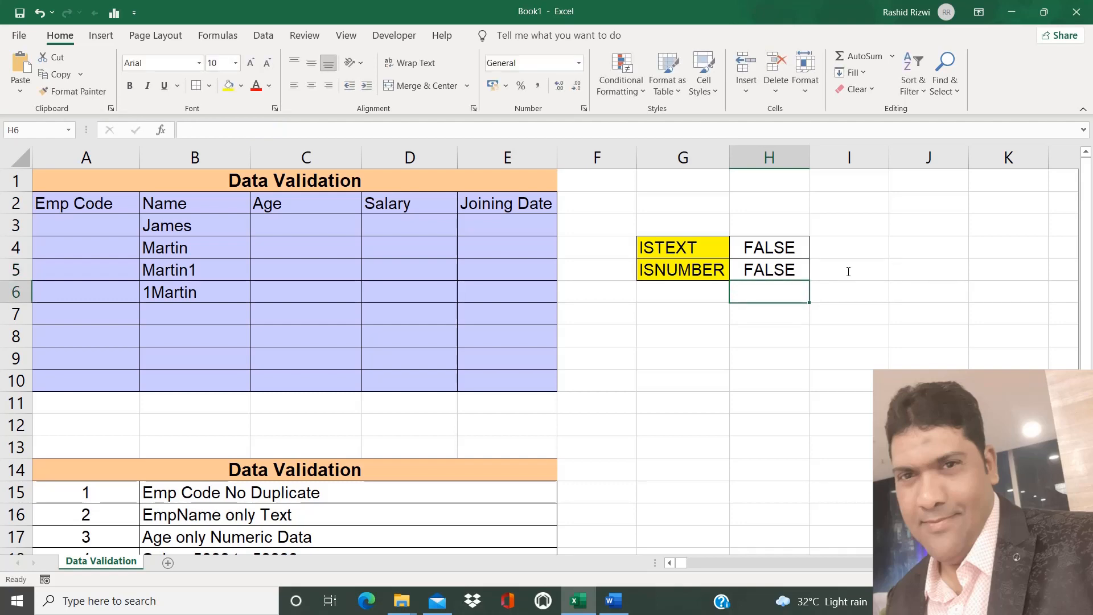
# Change the argument of the ISNUMBER formula in H5 to the number 89
pyautogui.doubleClick(781, 271)
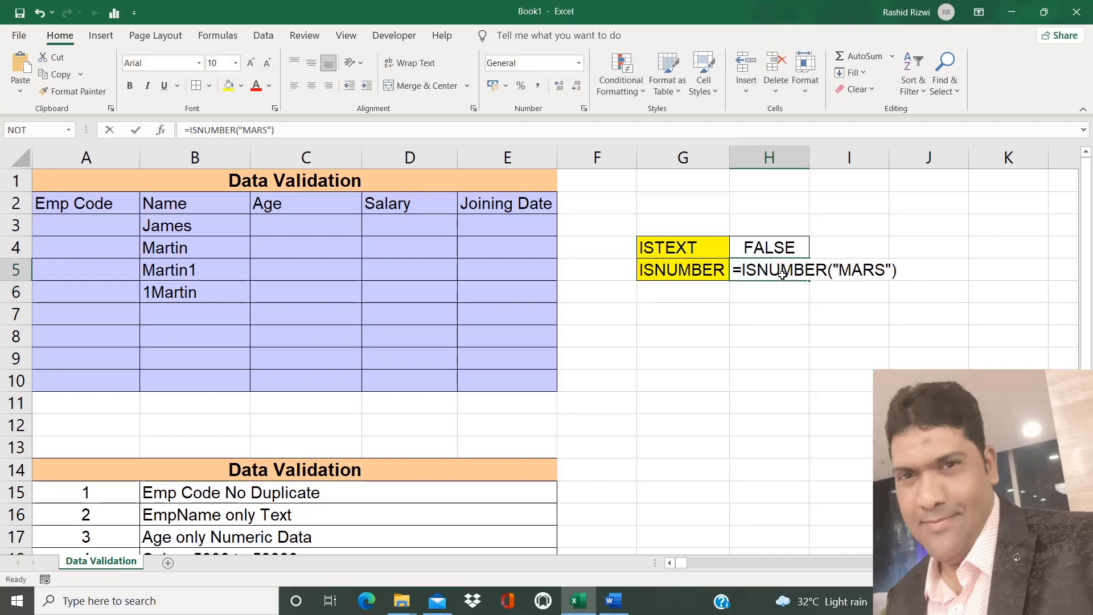
pyautogui.click(894, 271)
pyautogui.press('BackSpace')
pyautogui.press('BackSpace')
pyautogui.press('BackSpace')
pyautogui.press('BackSpace')
pyautogui.press('BackSpace')
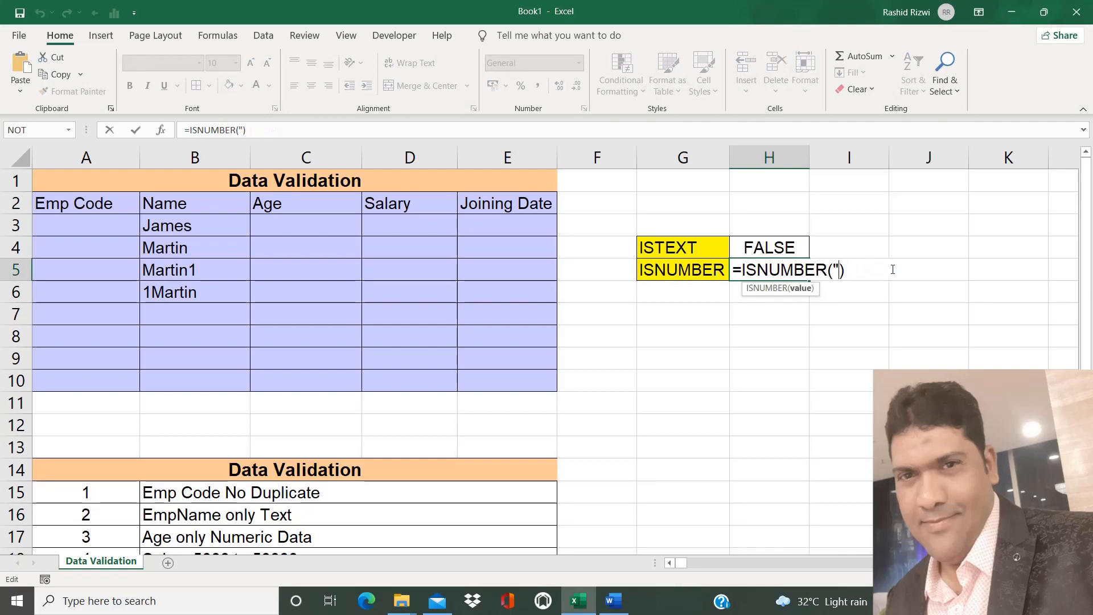
pyautogui.press('BackSpace')
pyautogui.write('89')
pyautogui.press('Return')
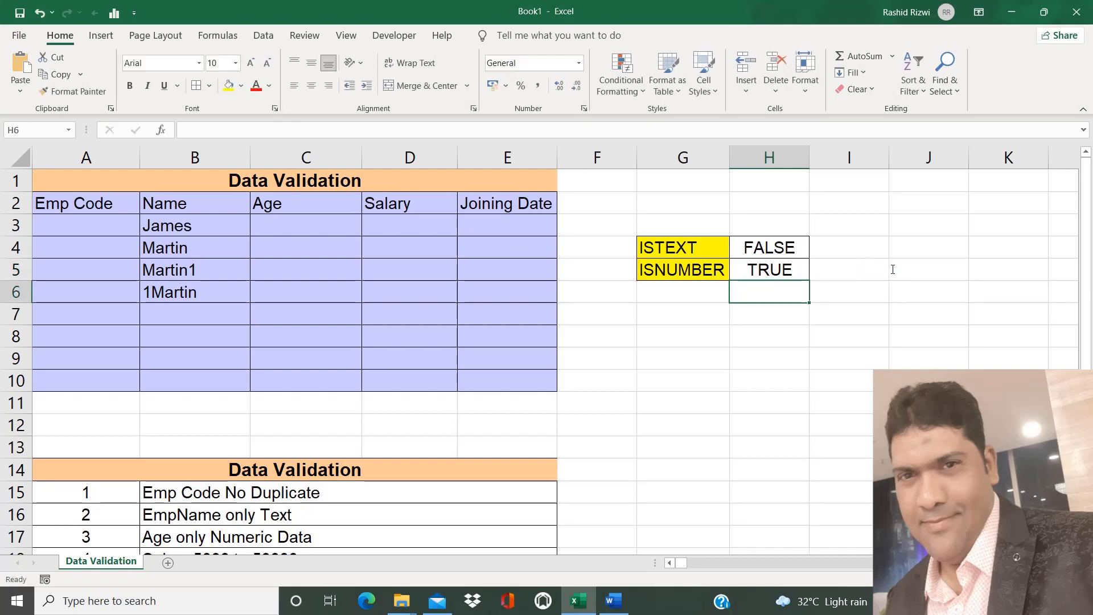
# Open the Data Validation settings for the Age cells C3:C10
pyautogui.click(309, 223)
pyautogui.hotkey('shift', 'Down')
pyautogui.hotkey('shift', 'Down')
pyautogui.hotkey('shift', 'Down')
pyautogui.hotkey('shift', 'Down')
pyautogui.hotkey('shift', 'Down')
pyautogui.hotkey('shift', 'Down')
pyautogui.hotkey('shift', 'Down')
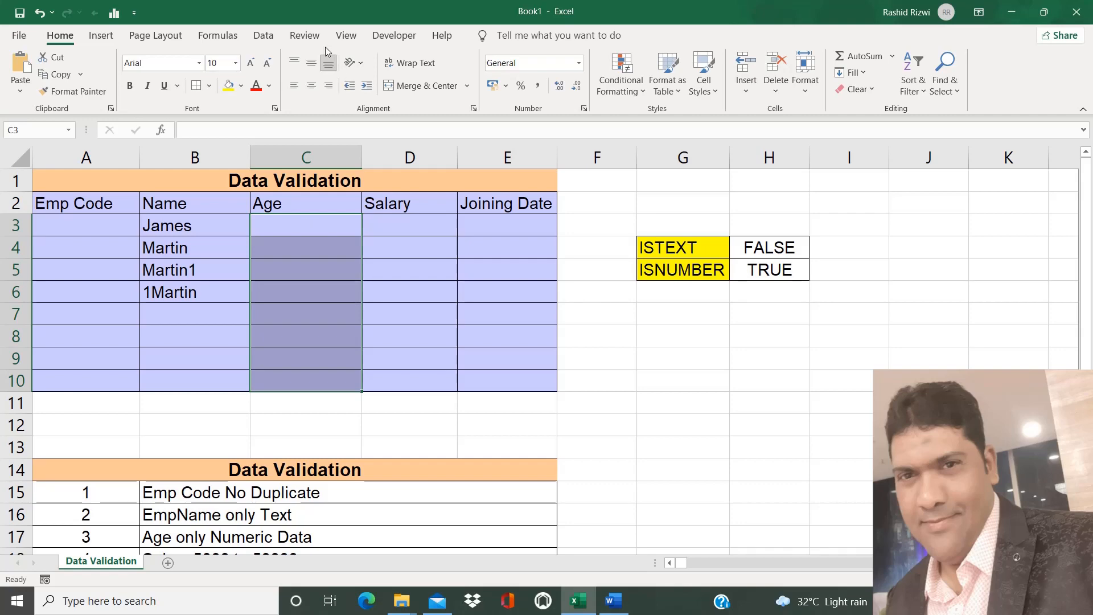
pyautogui.click(262, 39)
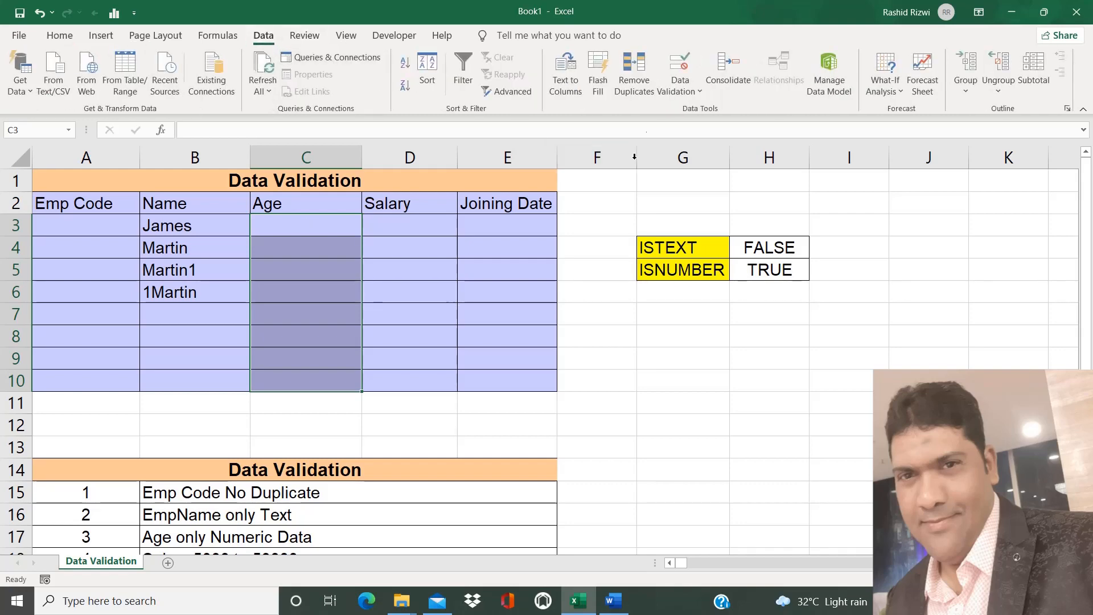
pyautogui.click(681, 85)
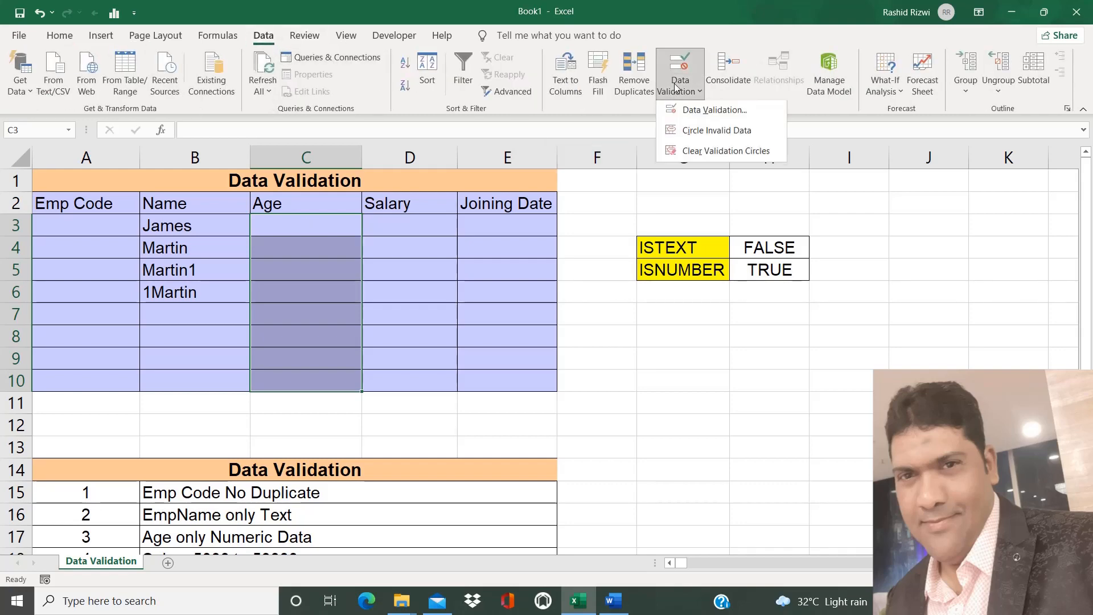
pyautogui.click(716, 112)
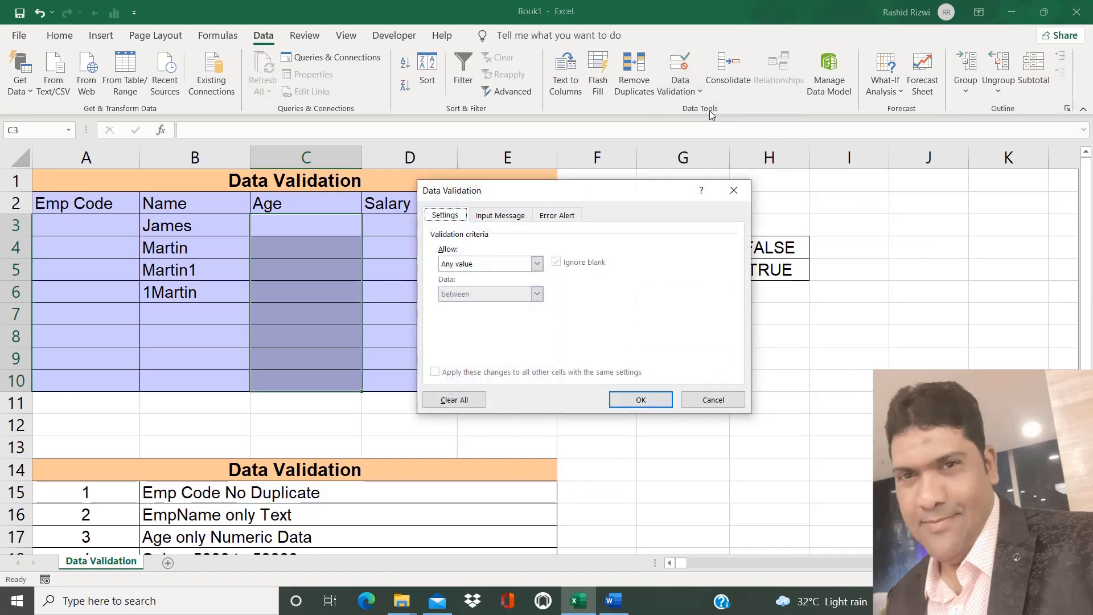
# Set the Age cells' validation criteria to Custom with the formula =ISNUMBER(C3)
pyautogui.click(514, 265)
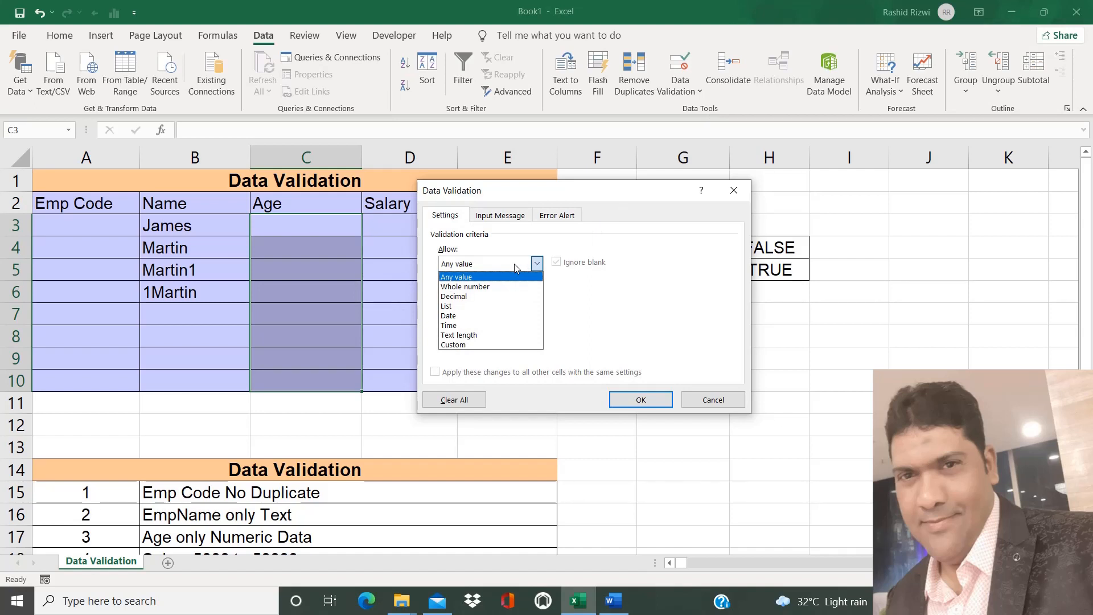
pyautogui.click(455, 346)
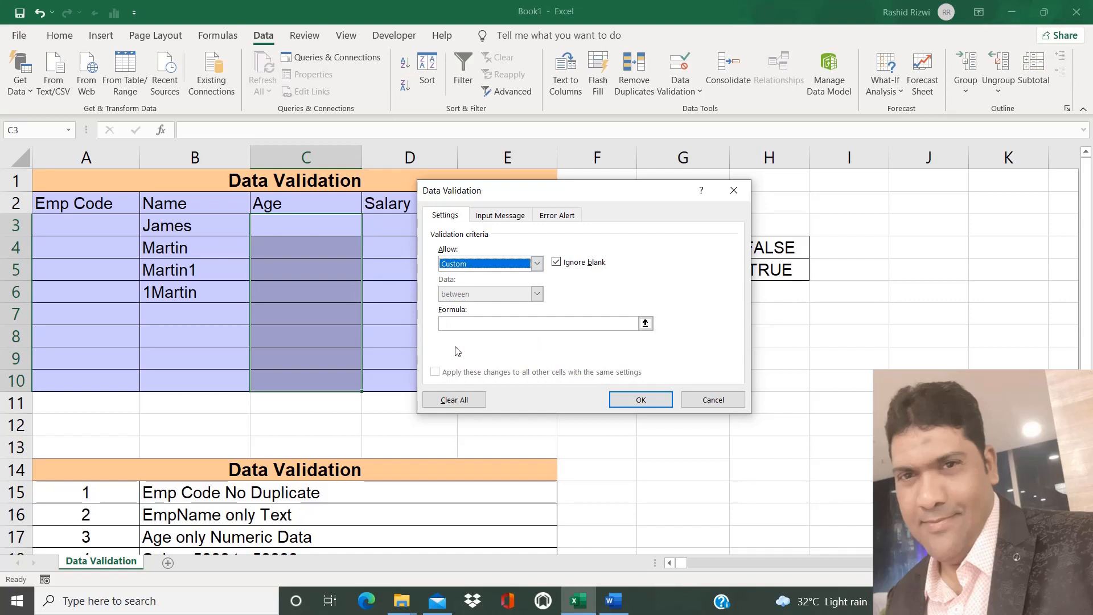
pyautogui.click(457, 323)
pyautogui.write('=')
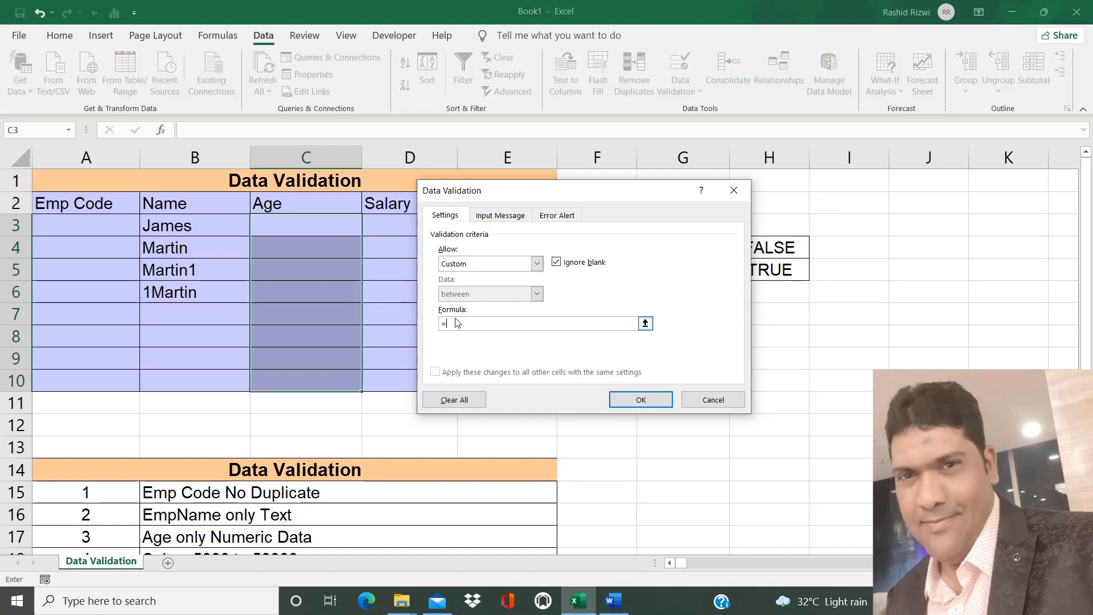
pyautogui.write('ISNUMBER(')
pyautogui.click(311, 232)
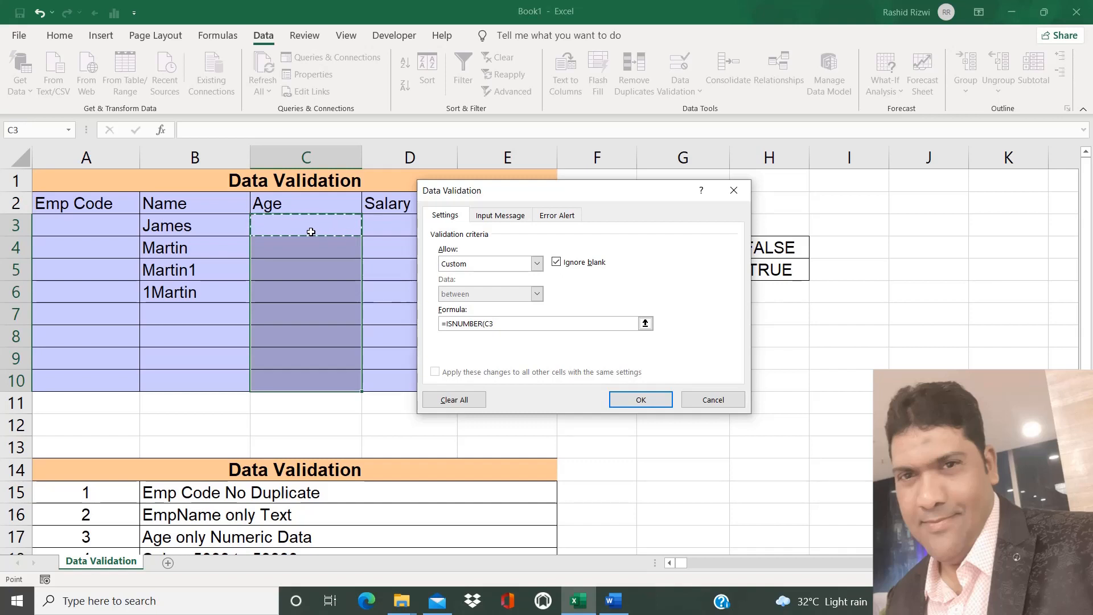
pyautogui.write(')')
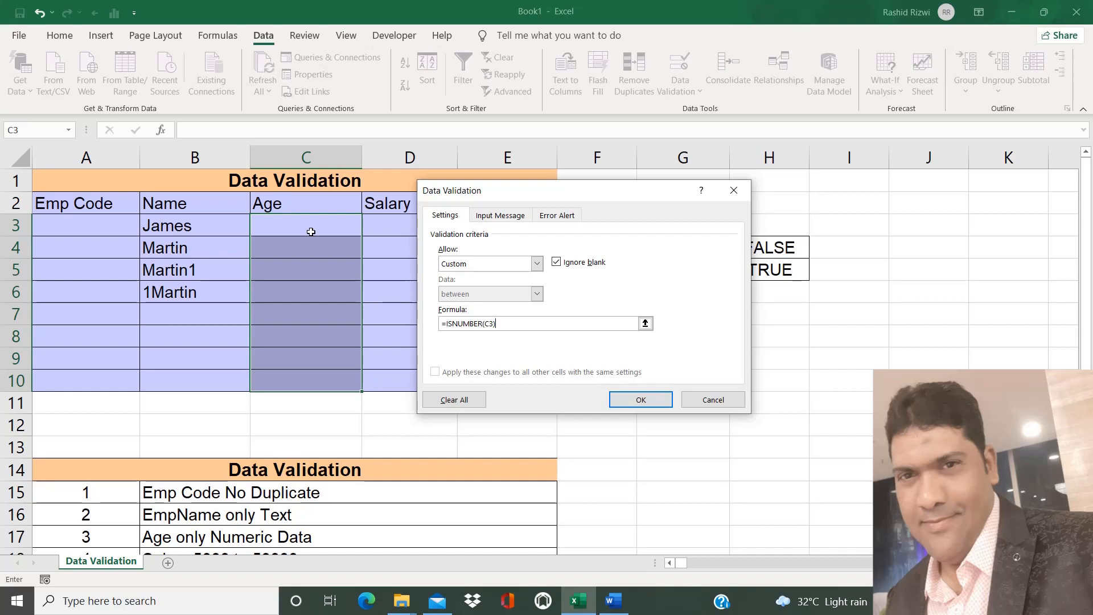
# Give the Age rule an input message titled "MARS Training & Solution" with the text "Please enter numeric value only"
pyautogui.click(492, 221)
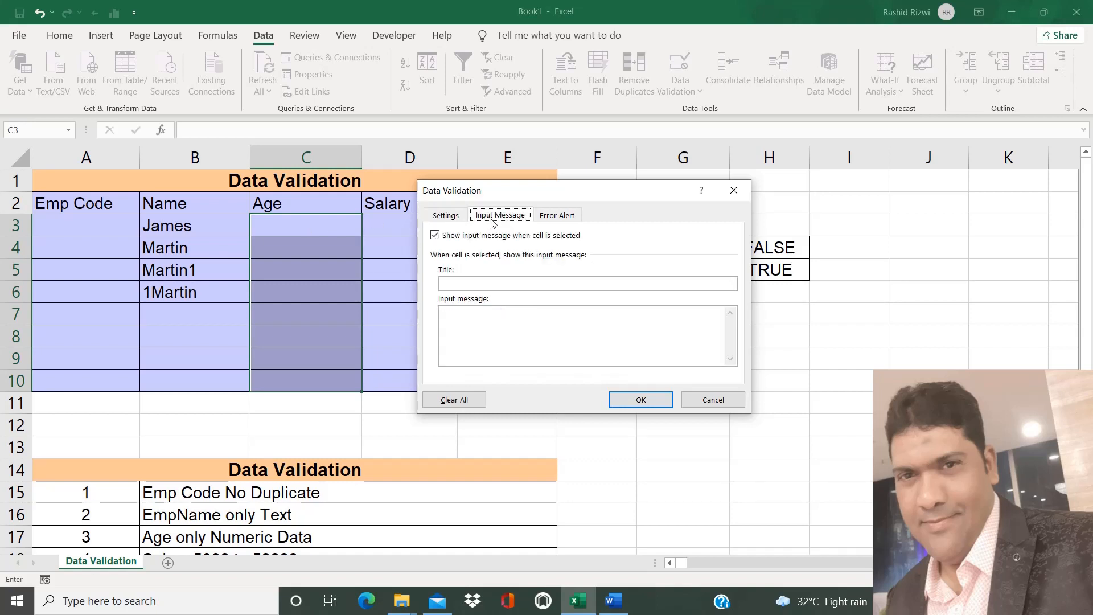
pyautogui.click(462, 285)
pyautogui.write('MARS Training *')
pyautogui.press('BackSpace')
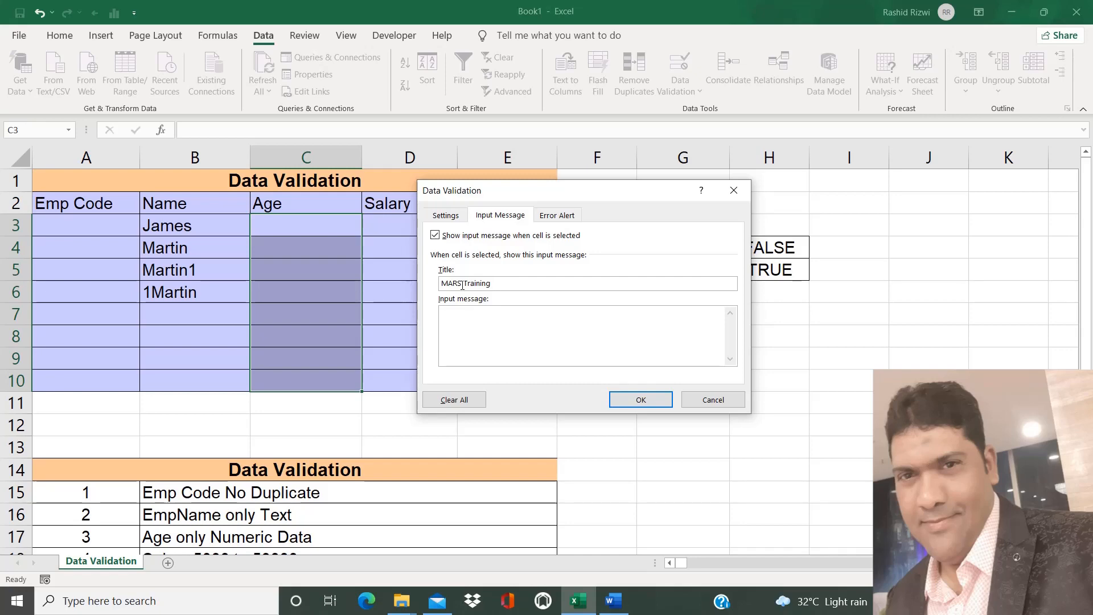
pyautogui.write('& SOlution')
pyautogui.click(511, 283)
pyautogui.press('BackSpace')
pyautogui.write('o')
pyautogui.click(489, 340)
pyautogui.write('Please enter numeric value onl')
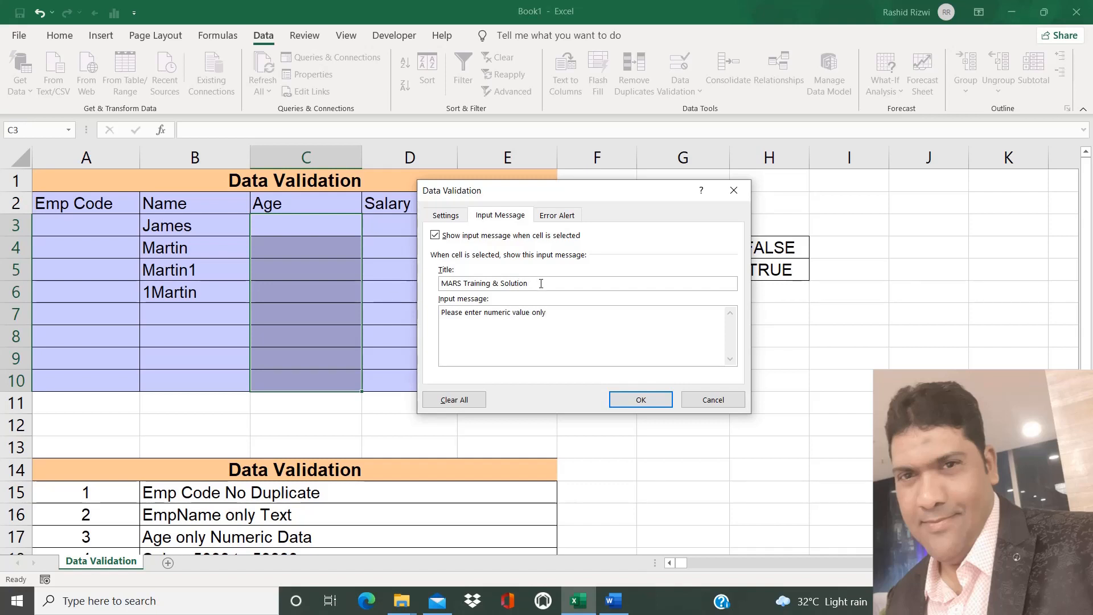
# Copy the Age rule's input message title and open the rule's error alert settings
pyautogui.moveTo(538, 283); pyautogui.dragTo(419, 275)
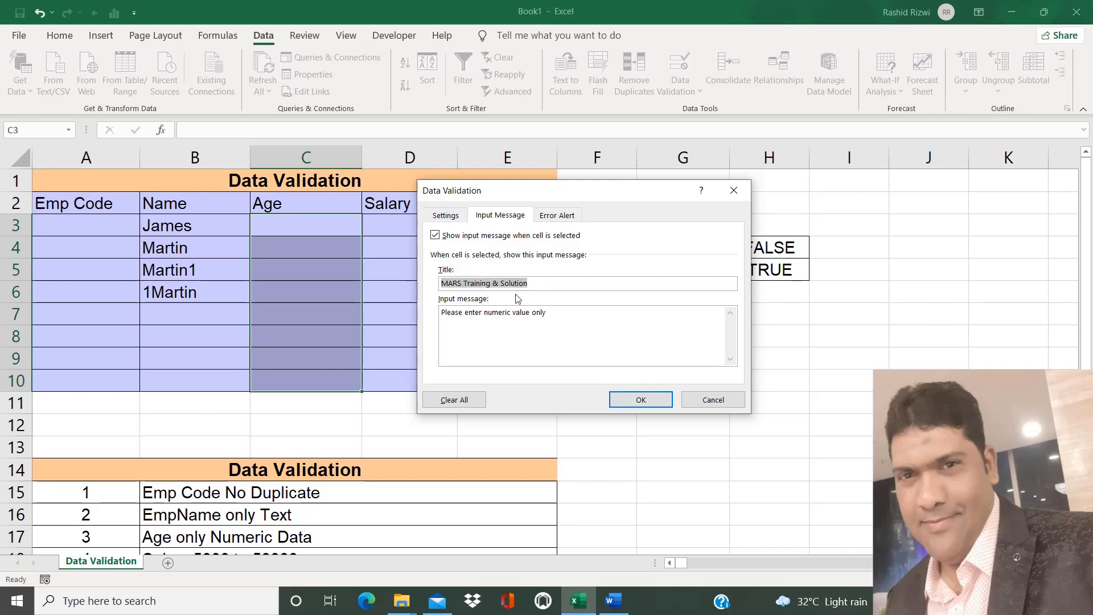
pyautogui.click(553, 216)
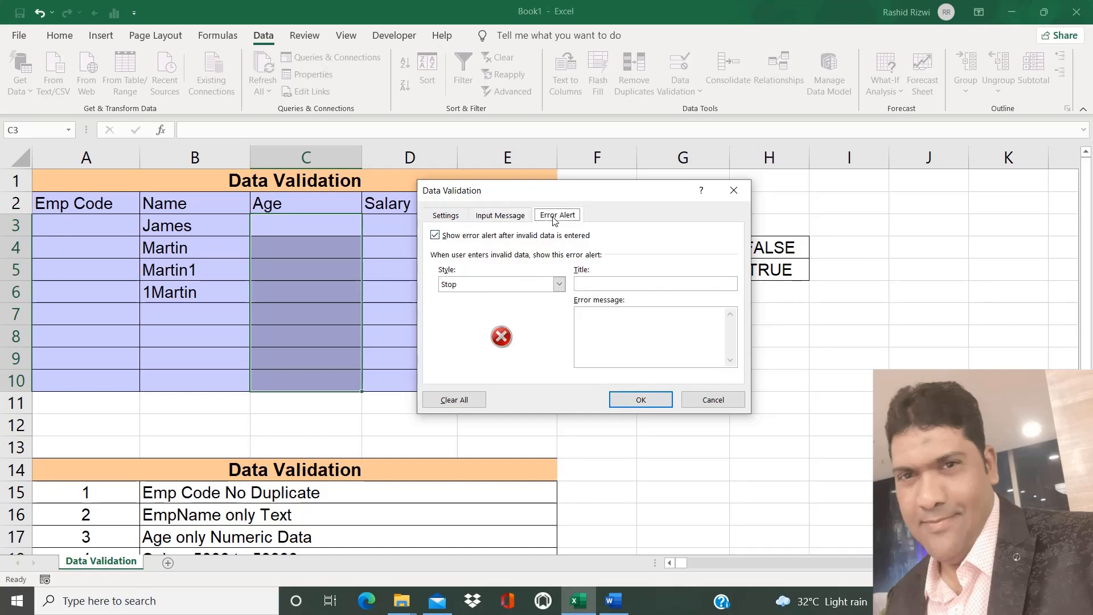
# Try the Warning and Information error alert styles for the Age rule, and return the style to Stop
pyautogui.click(492, 285)
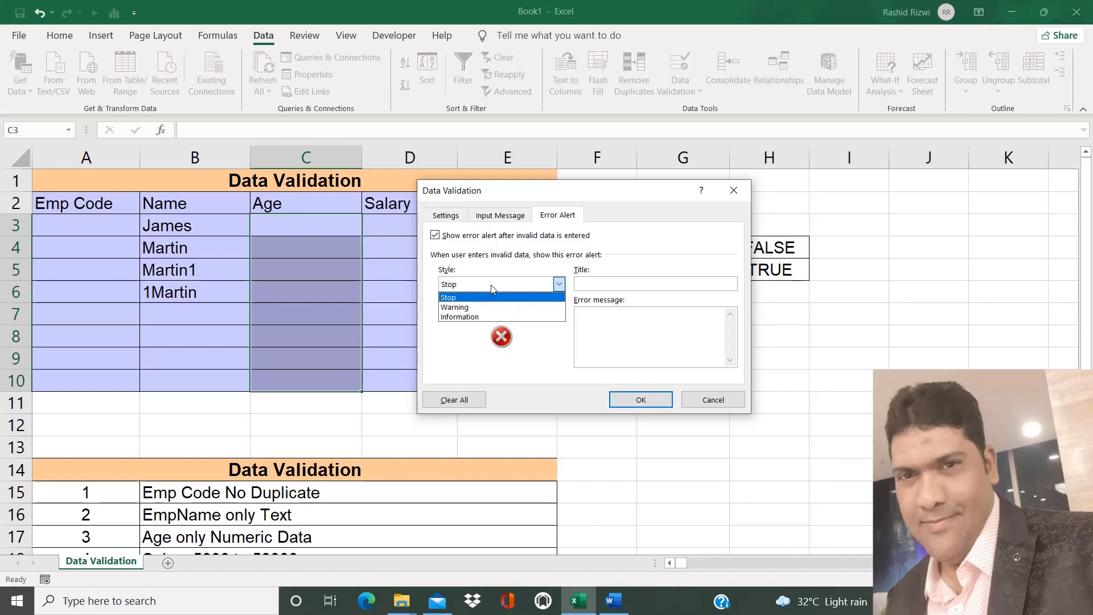
pyautogui.click(473, 307)
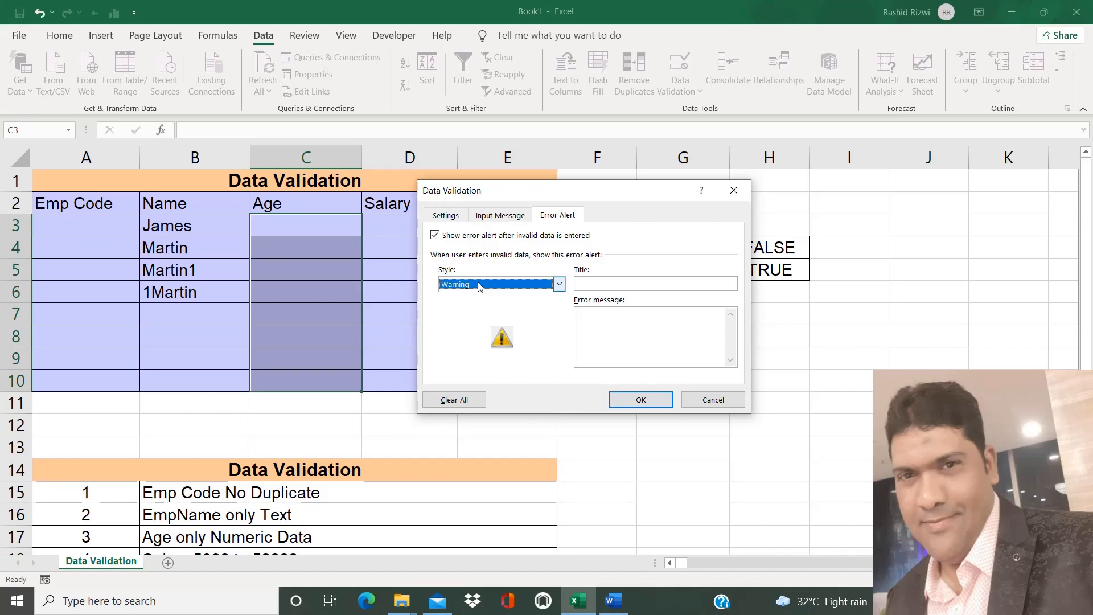
pyautogui.click(478, 287)
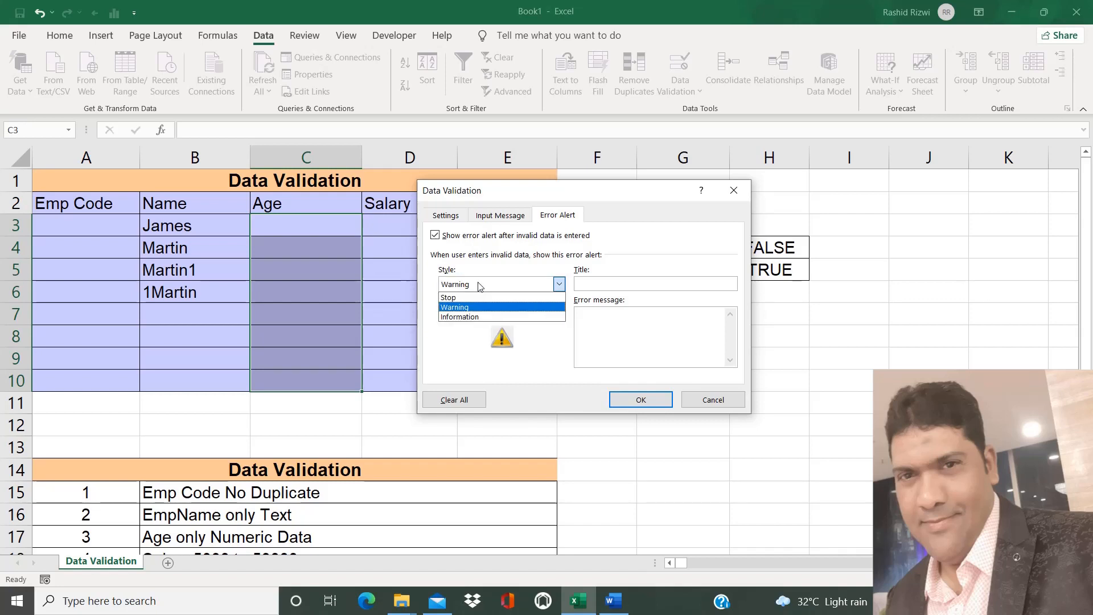
pyautogui.click(469, 317)
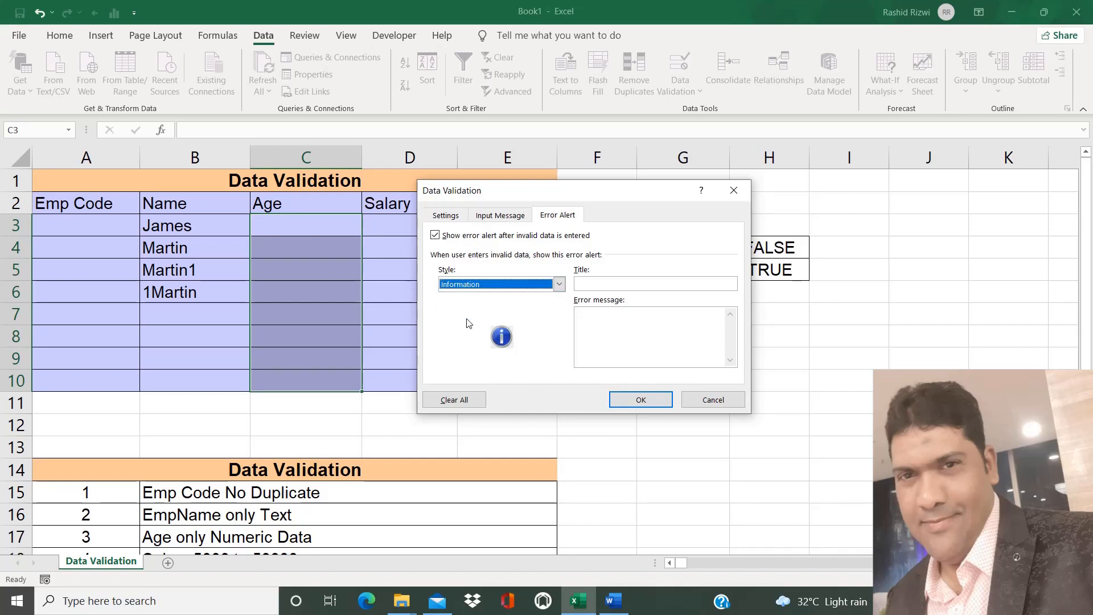
pyautogui.click(470, 287)
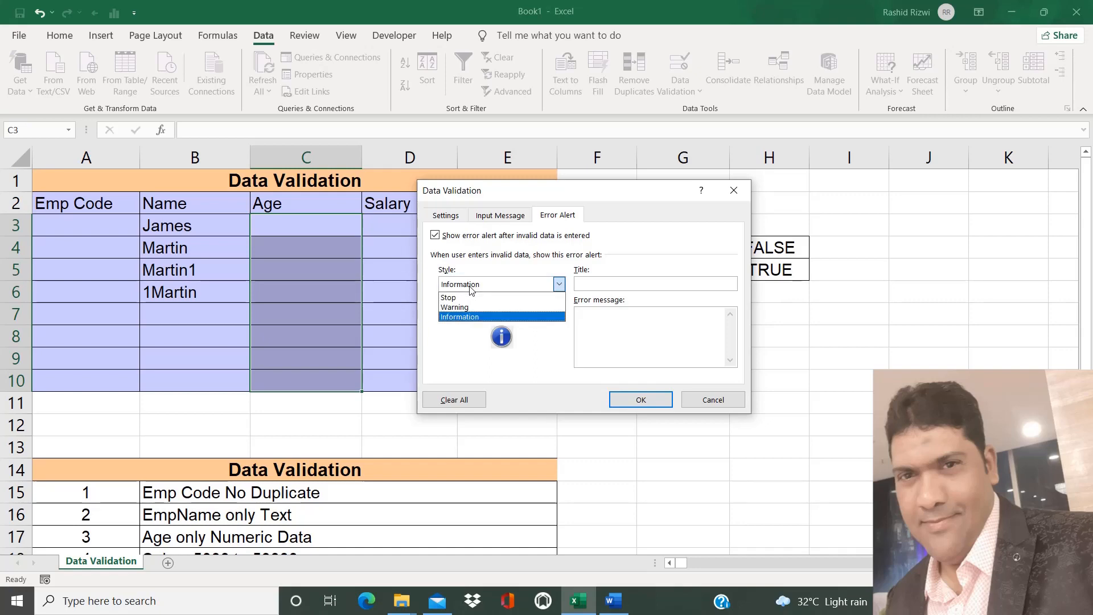
pyautogui.click(455, 297)
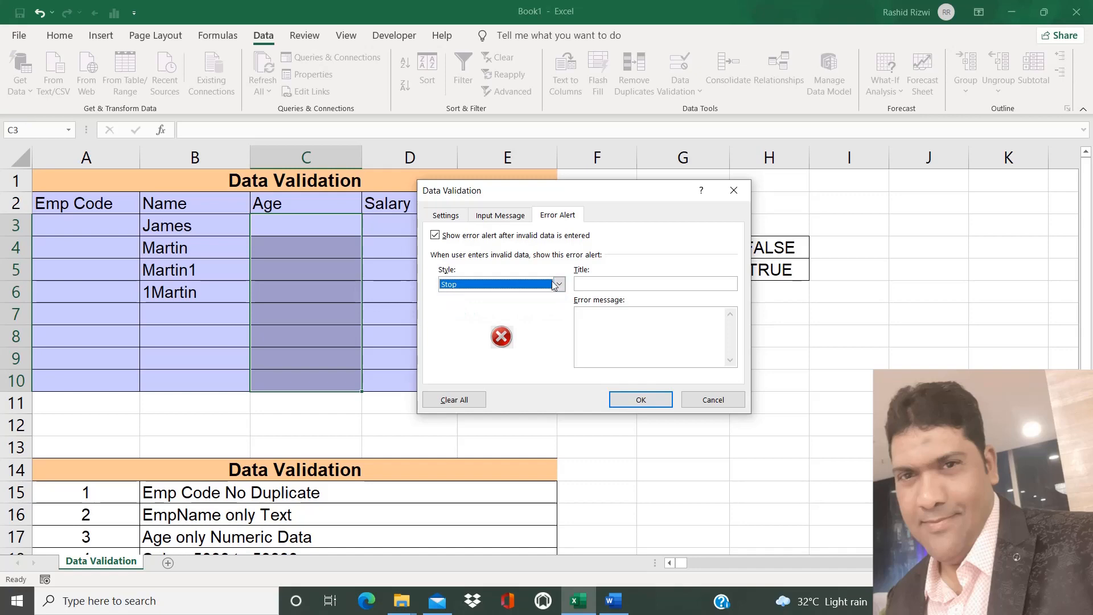
# Give the Age rule's error alert the title "MARS Training & Solution" and the message "Sorry......try again"
pyautogui.click(599, 284)
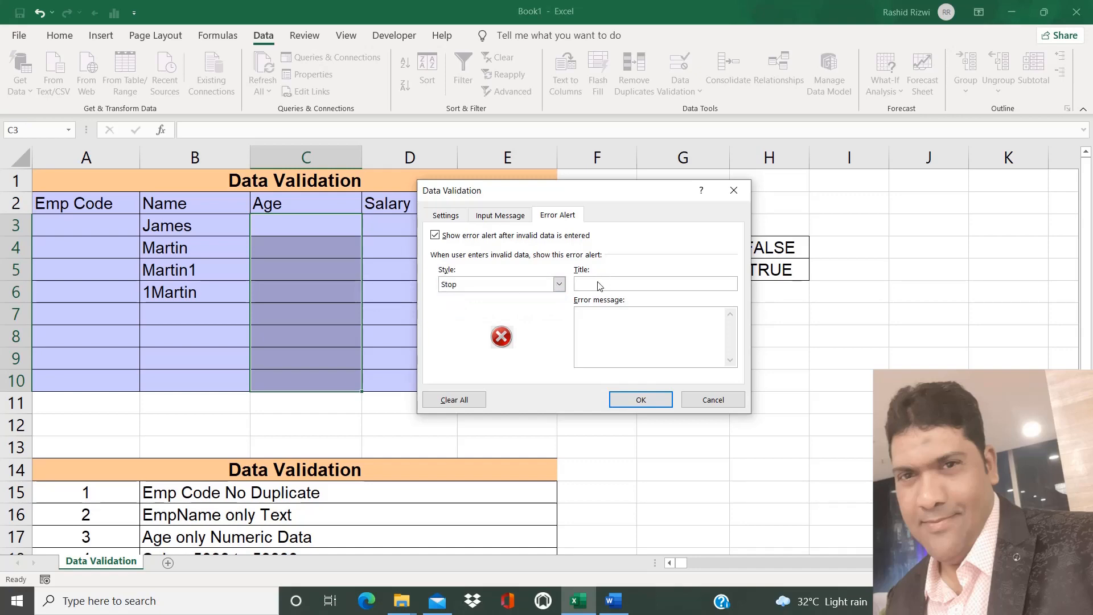
pyautogui.hotkey('ctrl', 'v')
pyautogui.click(628, 323)
pyautogui.write('Sorry......try aga')
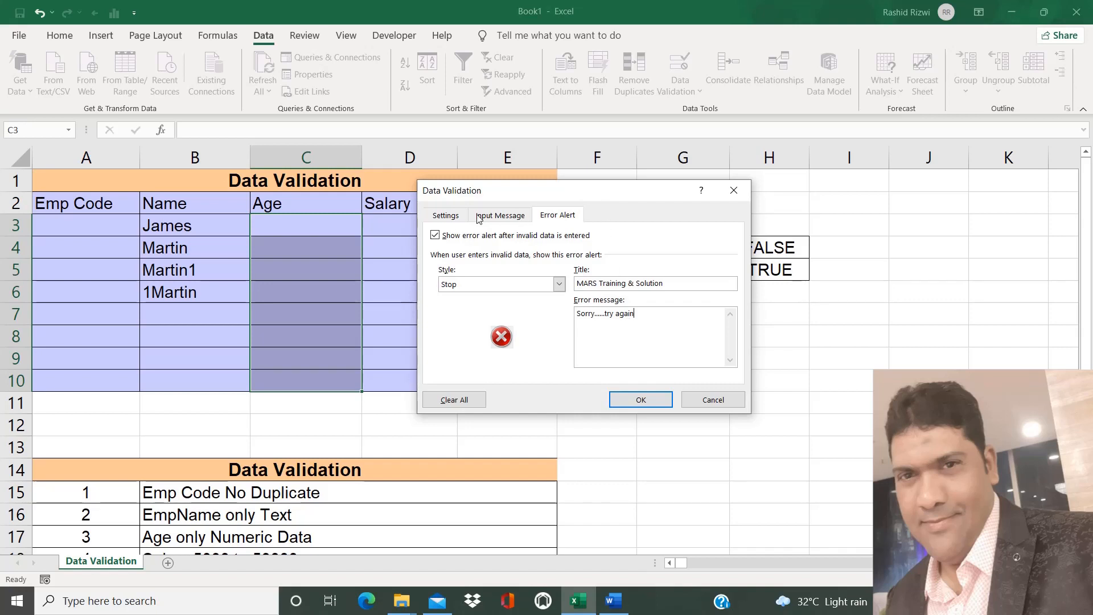
# Review the Age rule's criteria, input message and error alert, and apply the rule to the cells
pyautogui.click(448, 219)
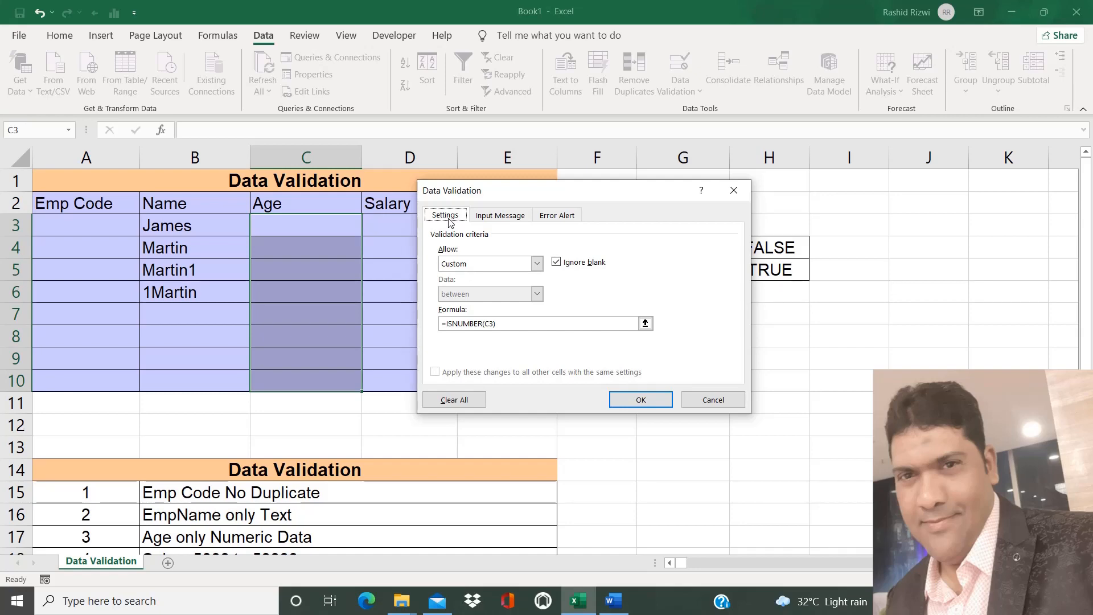
pyautogui.click(501, 215)
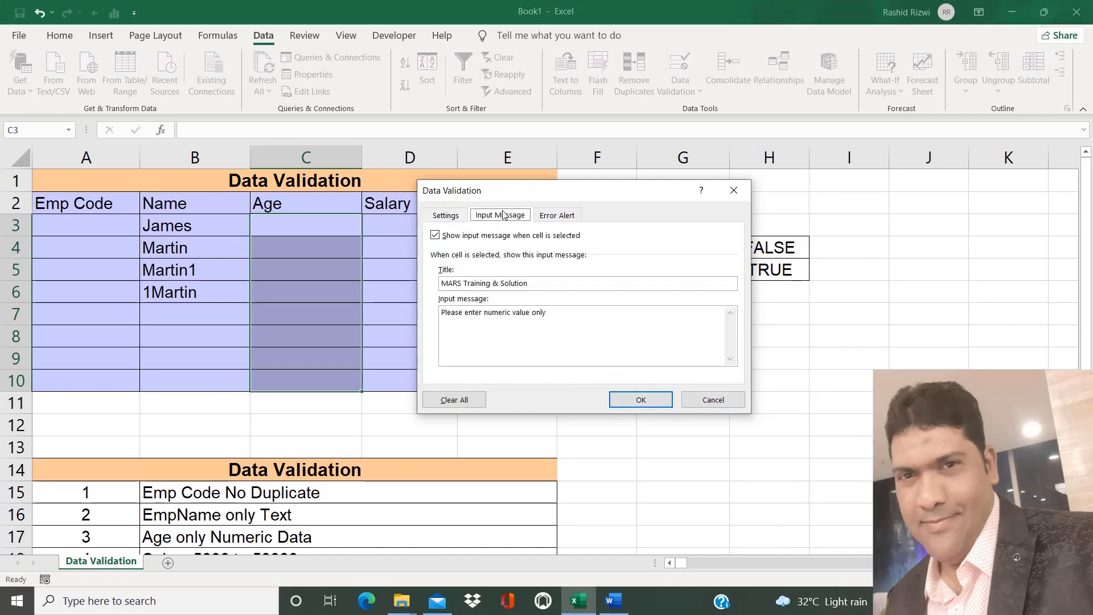
pyautogui.click(564, 216)
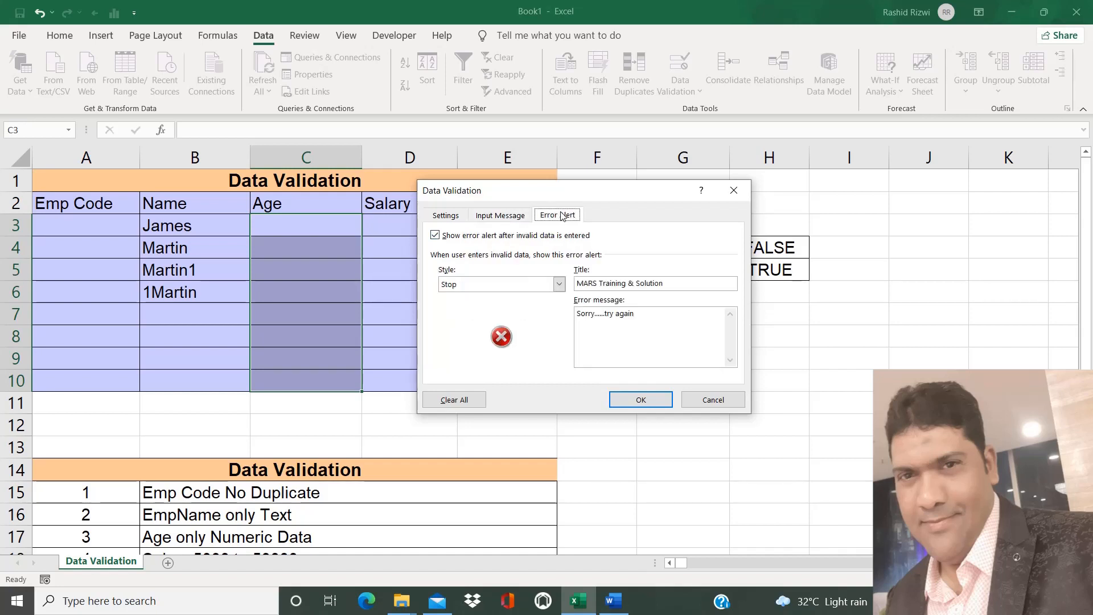
pyautogui.click(446, 221)
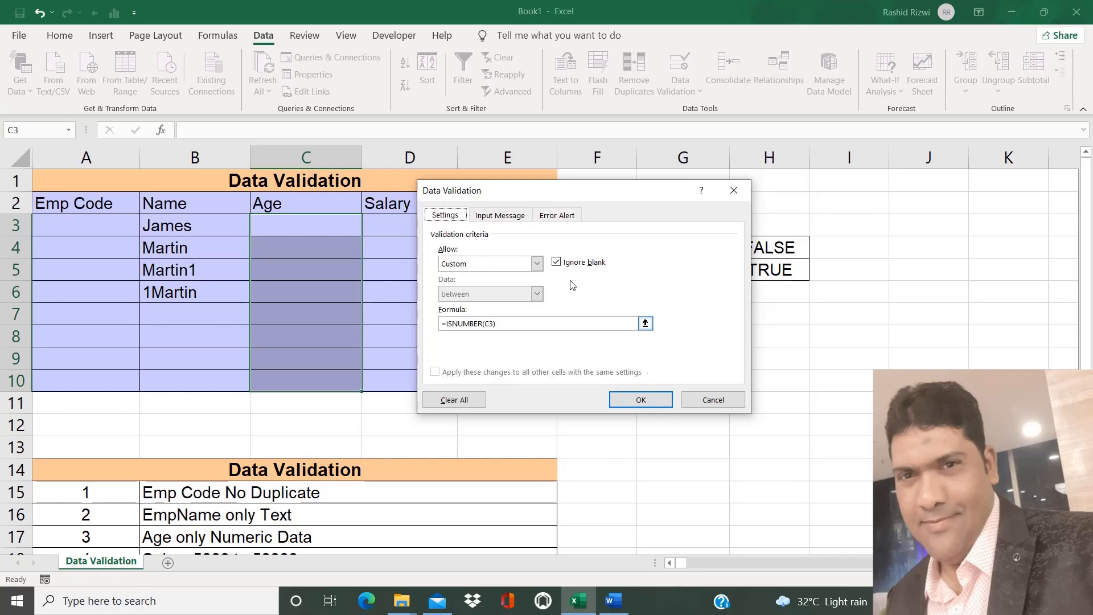
pyautogui.click(640, 401)
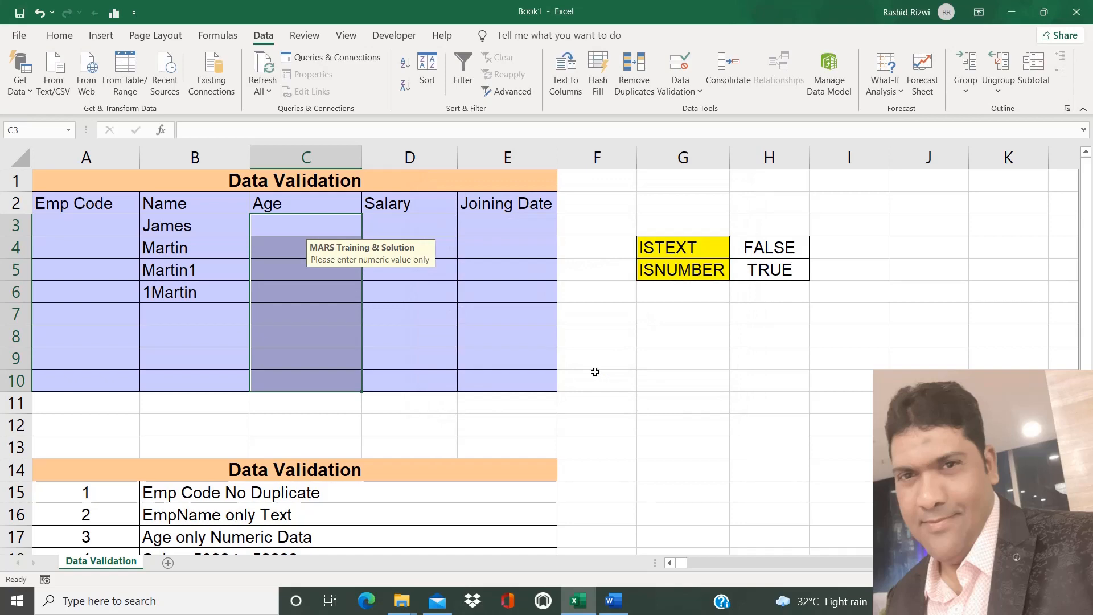
# Try to enter the text "mars" in Age cell C3 to test the numeric-only rule
pyautogui.click(308, 226)
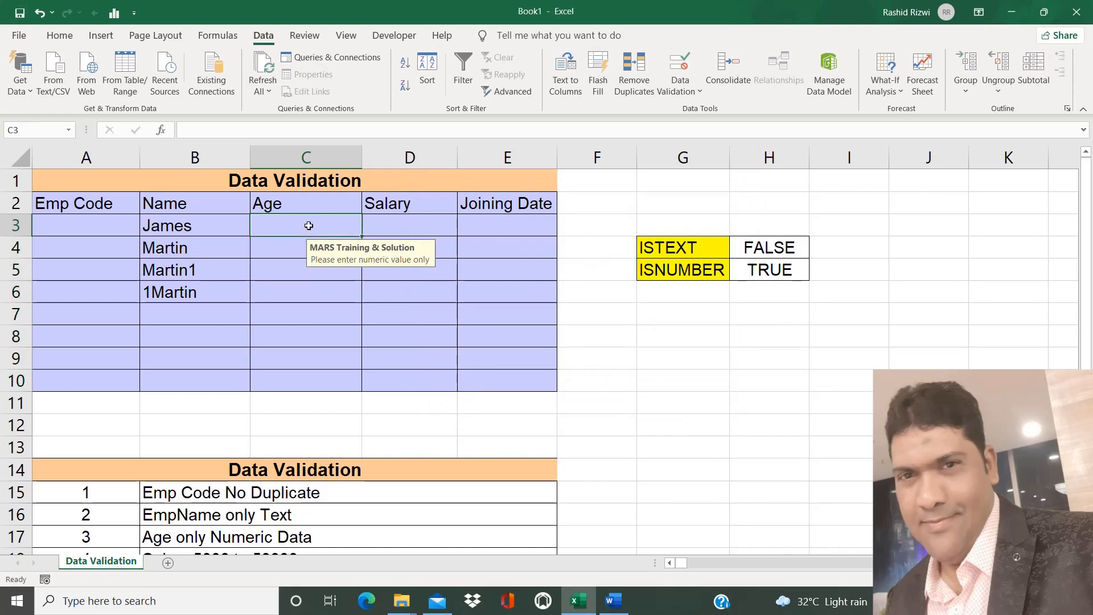
pyautogui.write('mars')
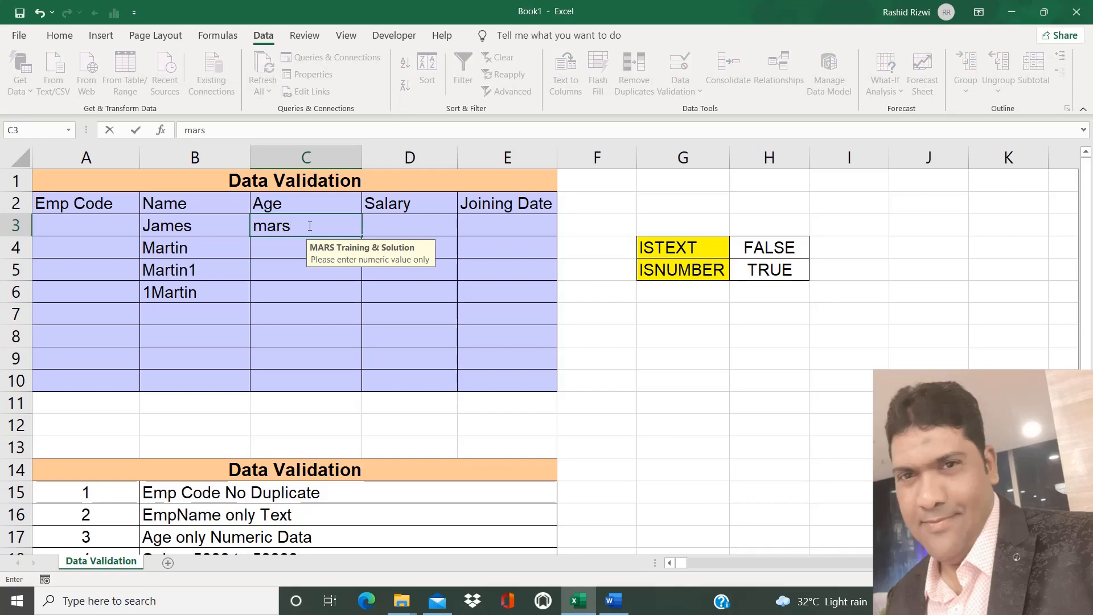
pyautogui.press('Return')
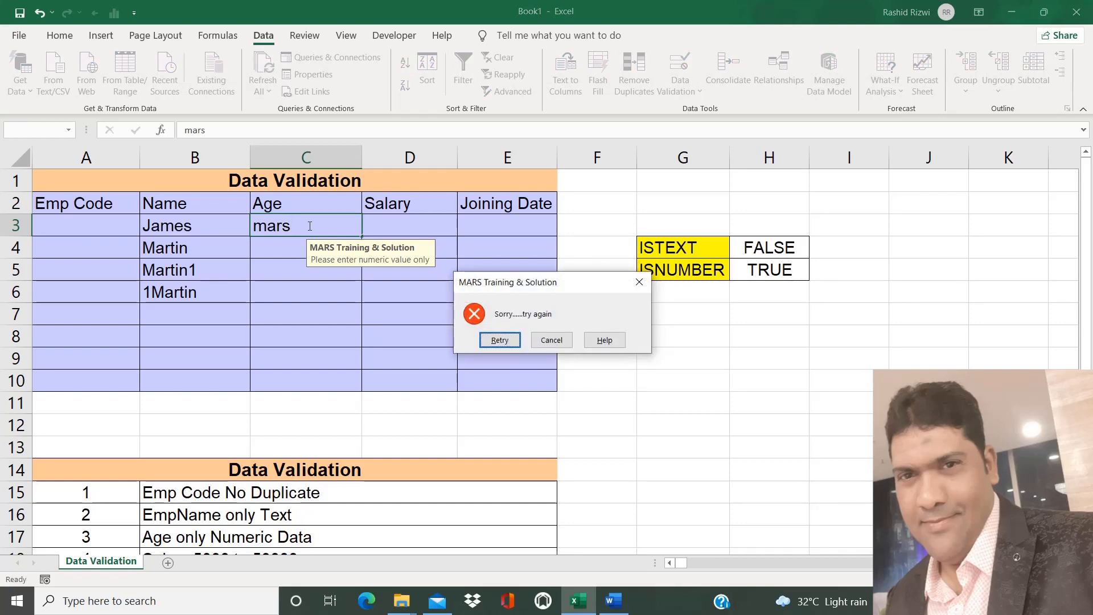
pyautogui.press('Return')
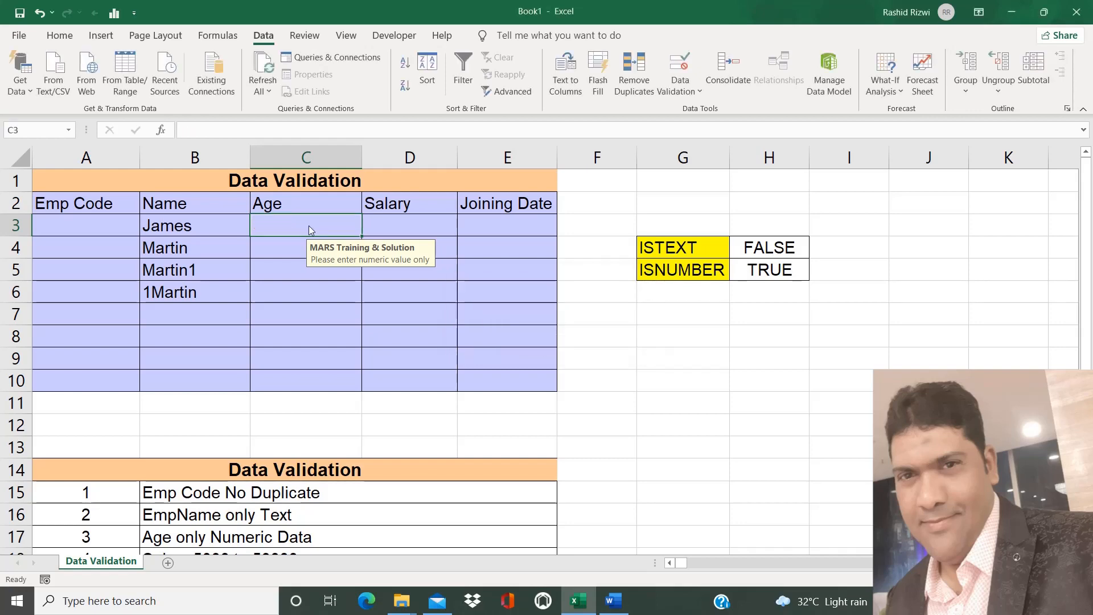
# Enter the ages 67 in C3 and 12 in C4 to test the rule with numbers
pyautogui.write('67')
pyautogui.press('Return')
pyautogui.write('12')
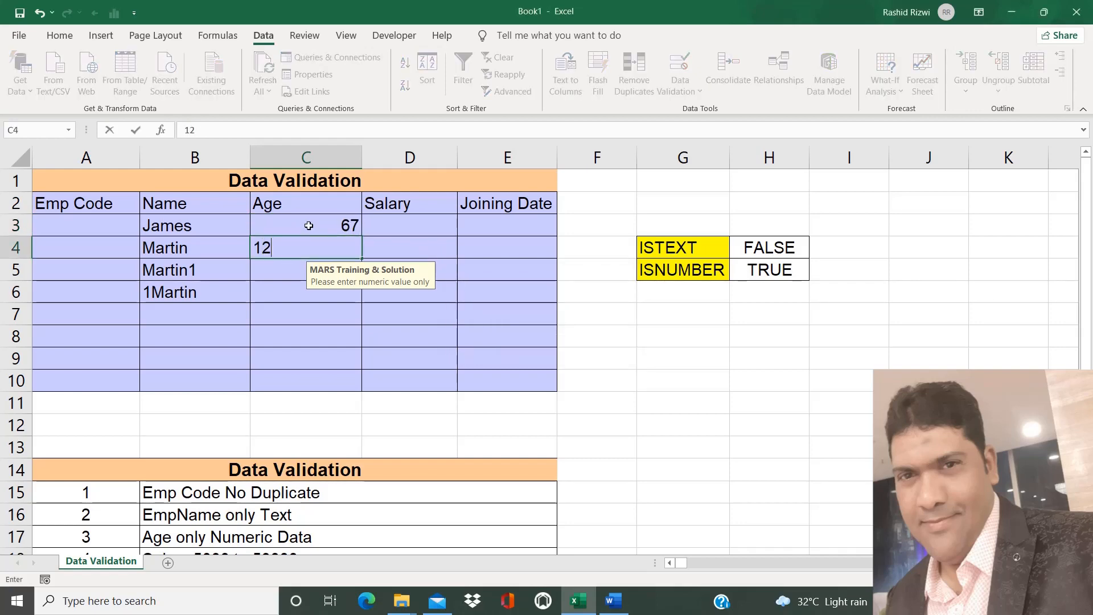
pyautogui.press('Return')
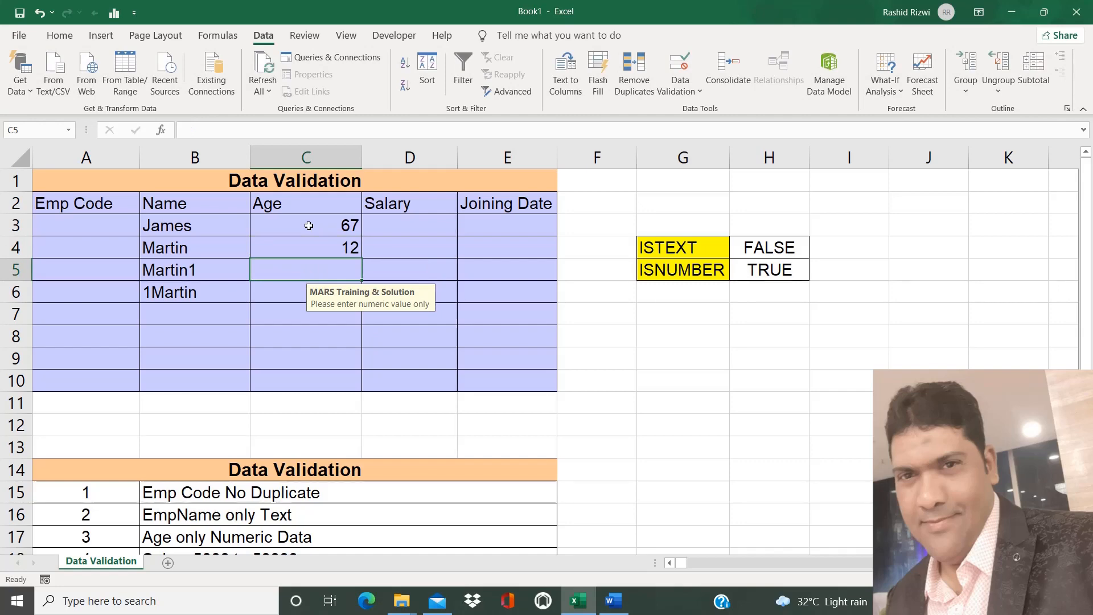
# Try to enter the mixed value "mars1" in Age cell C5
pyautogui.write('mars1')
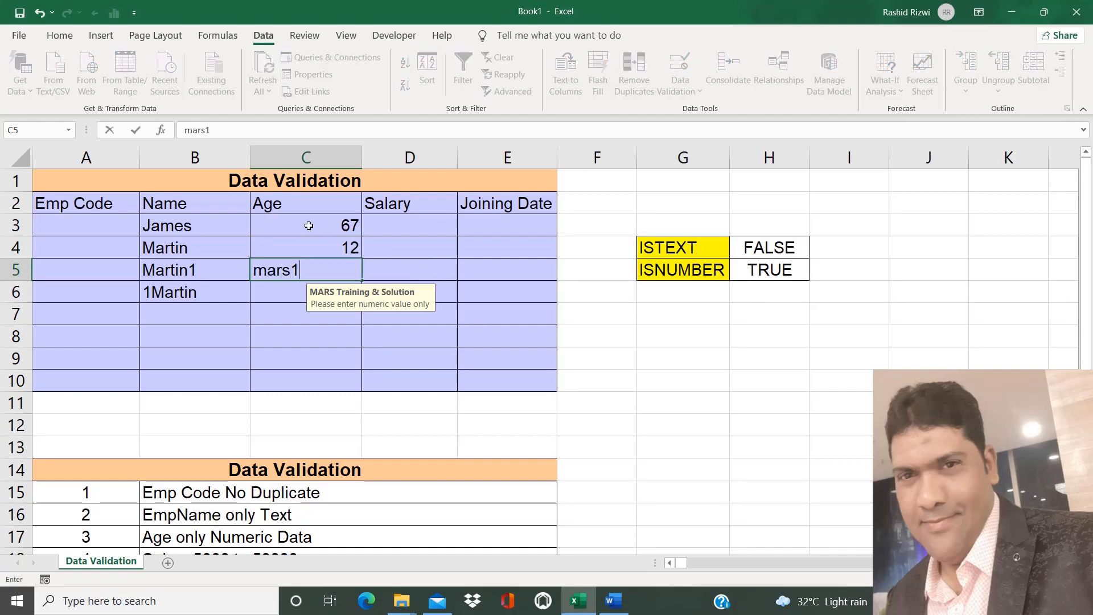
pyautogui.press('Return')
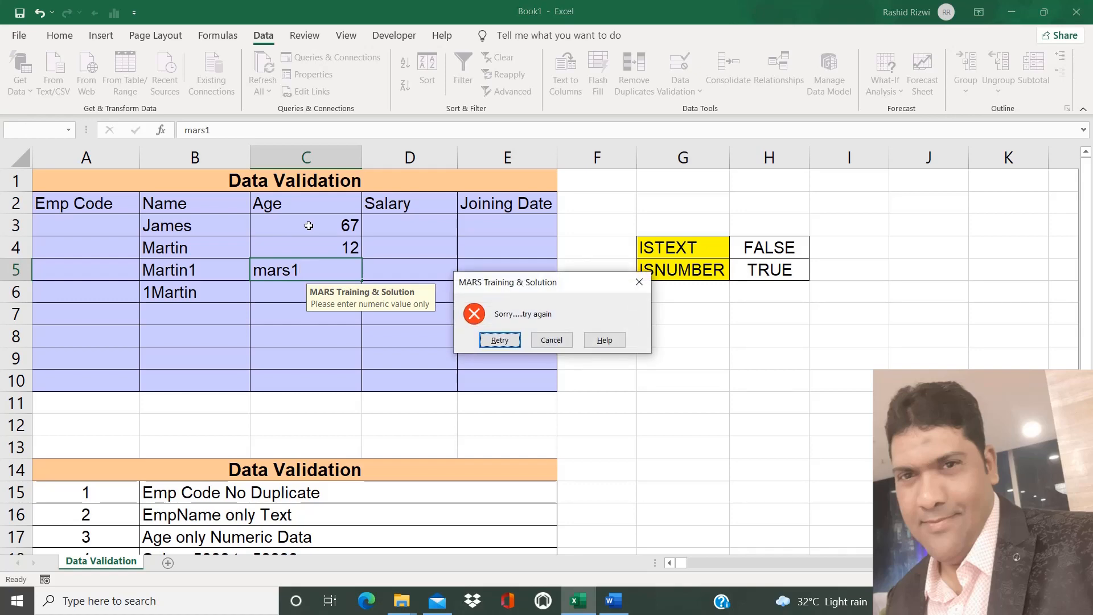
pyautogui.press('Escape')
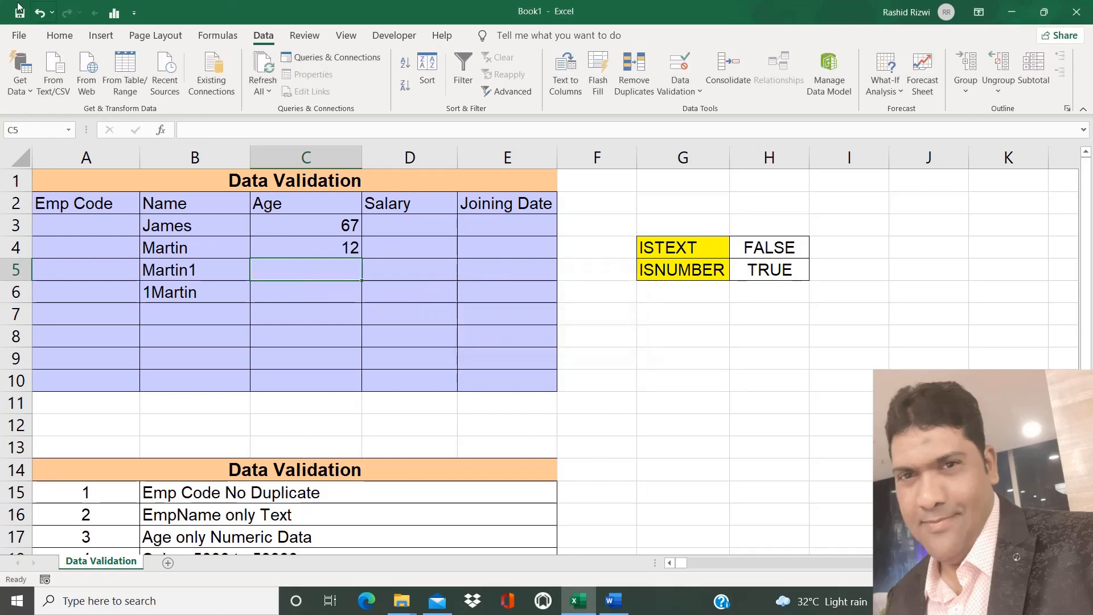
# Enter 800 as the age in cell C5
pyautogui.click(295, 308)
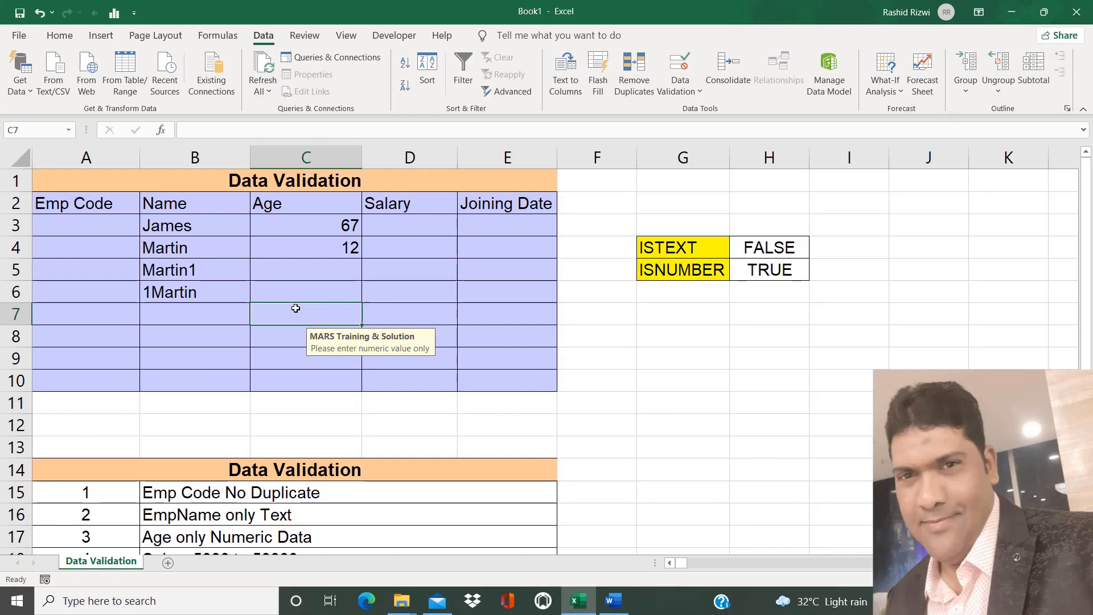
pyautogui.click(330, 270)
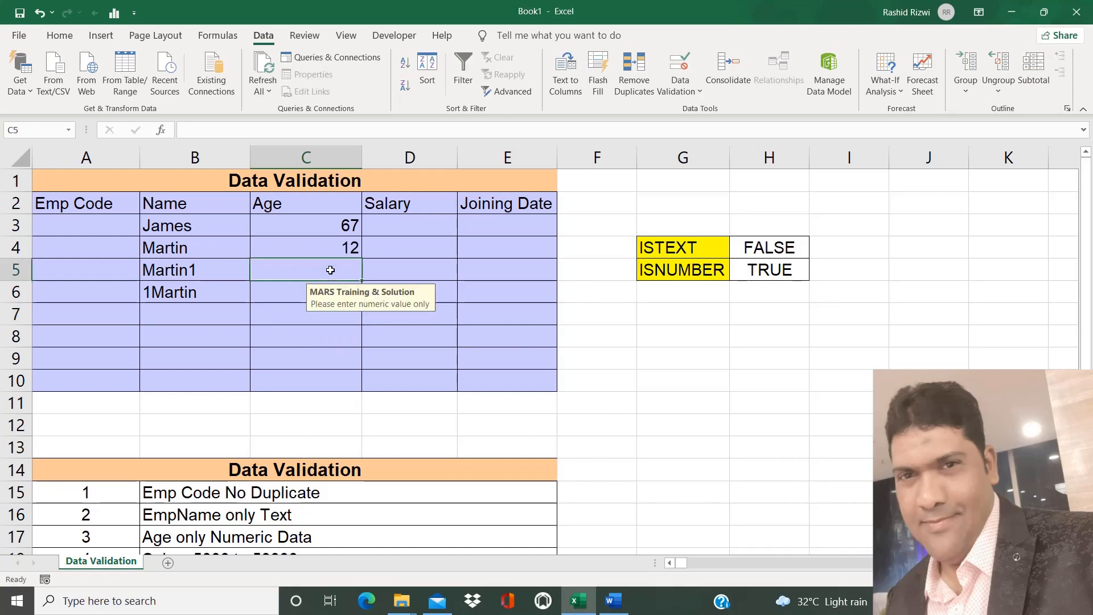
pyautogui.write('800')
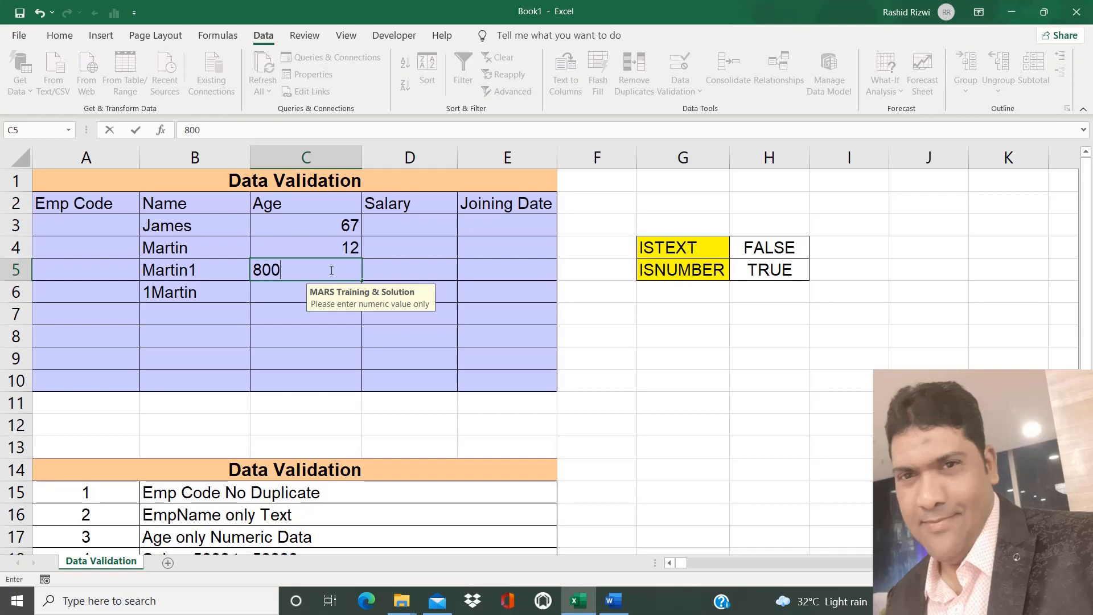
pyautogui.press('Return')
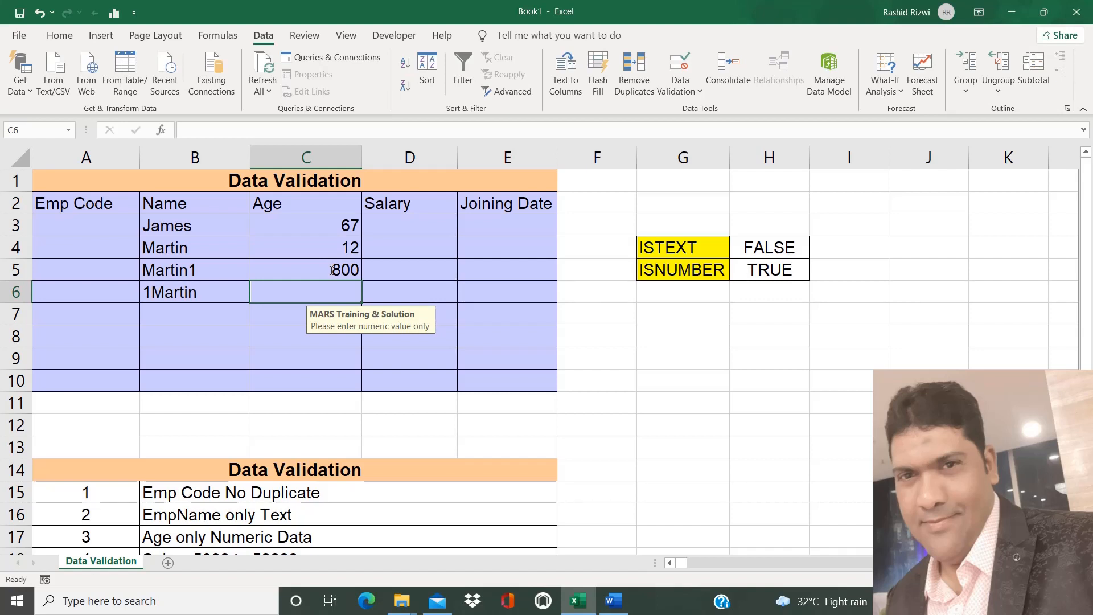
# Delete the test ages from cells C3:C5
pyautogui.click(352, 227)
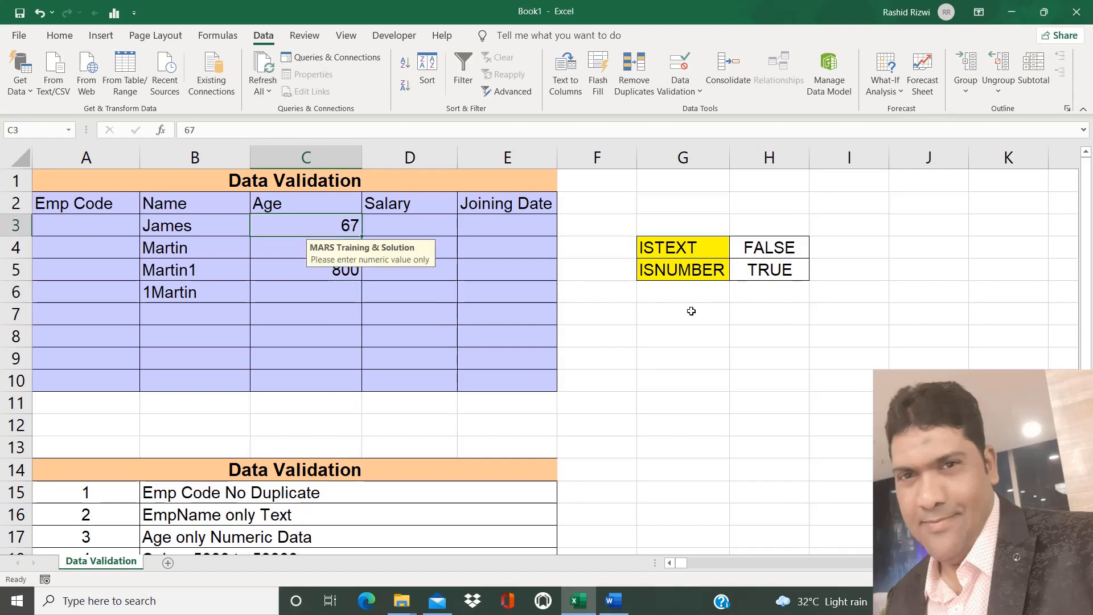
pyautogui.click(713, 317)
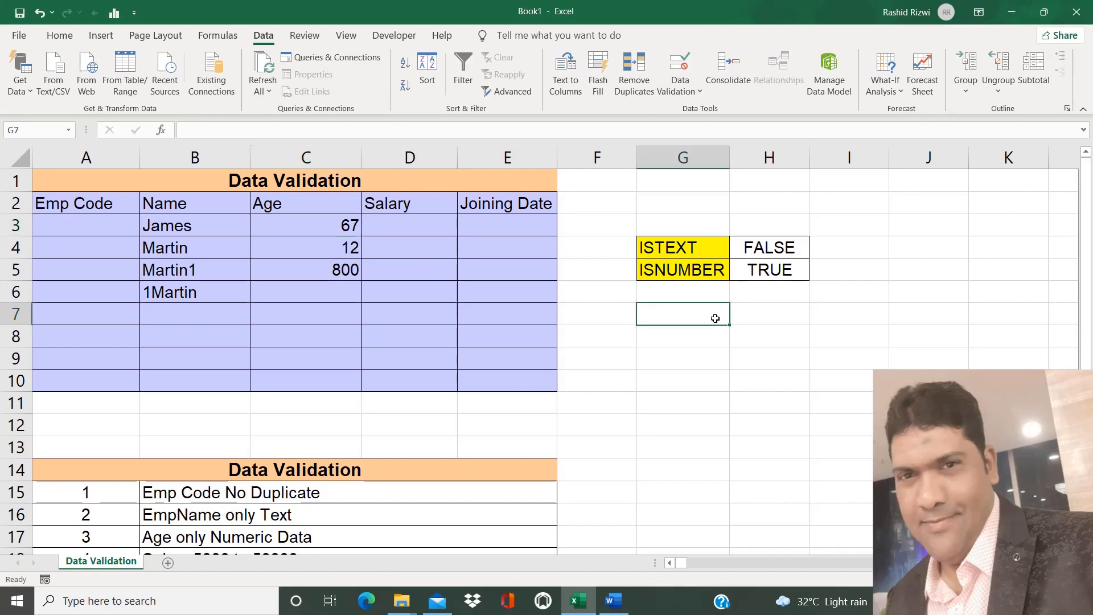
pyautogui.click(313, 223)
pyautogui.hotkey('shift', 'Down')
pyautogui.hotkey('shift', 'Down')
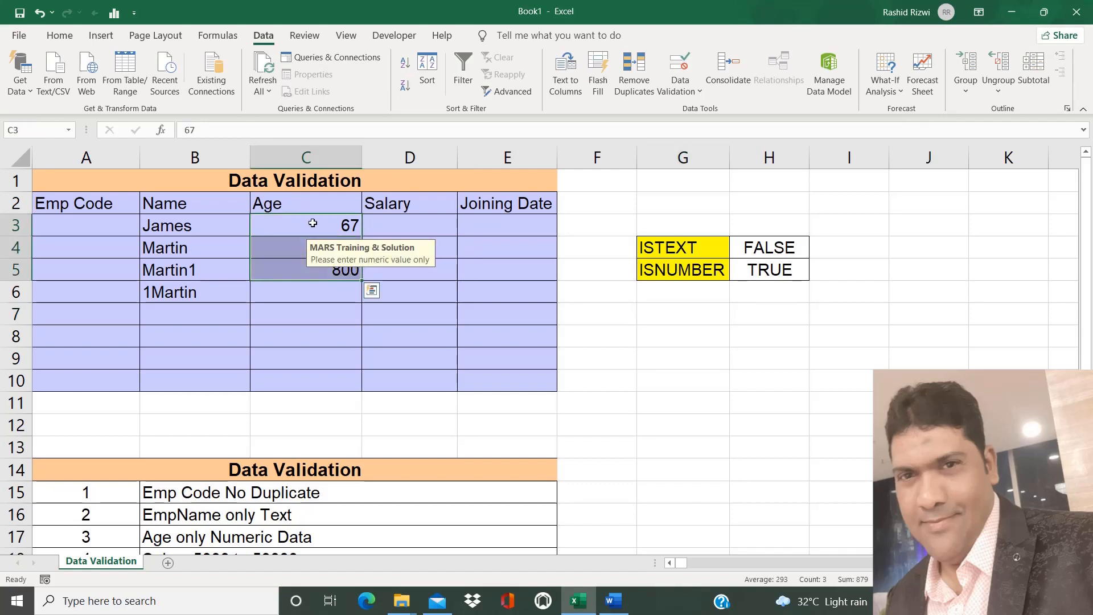
pyautogui.press('Delete')
# Select the Age cells C3:C10 and reopen their Data Validation settings
pyautogui.click(313, 223)
pyautogui.press('Down')
pyautogui.click(313, 223)
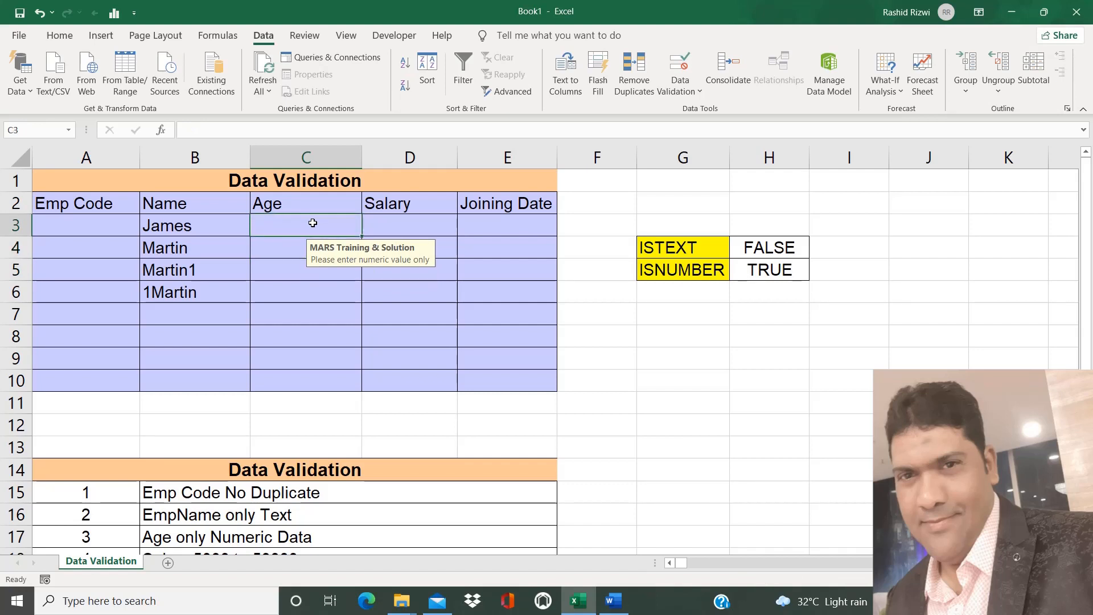
pyautogui.hotkey('shift', 'Down')
pyautogui.hotkey('shift', 'Down')
pyautogui.hotkey('shift', 'Down')
pyautogui.hotkey('shift', 'Down')
pyautogui.hotkey('shift', 'Down')
pyautogui.hotkey('shift', 'Down')
pyautogui.hotkey('shift', 'Down')
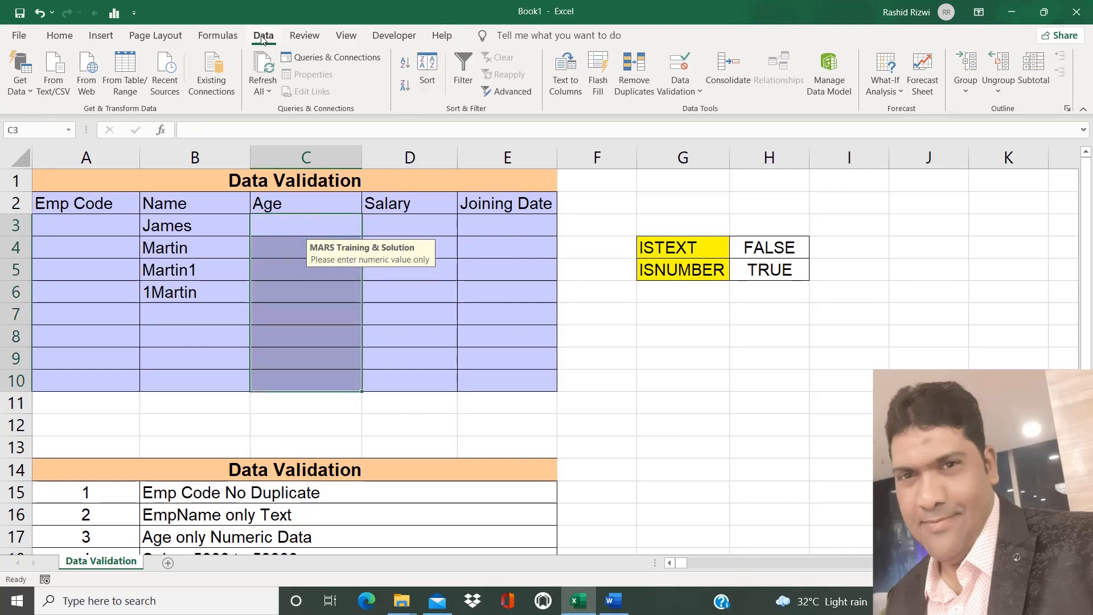
pyautogui.click(683, 90)
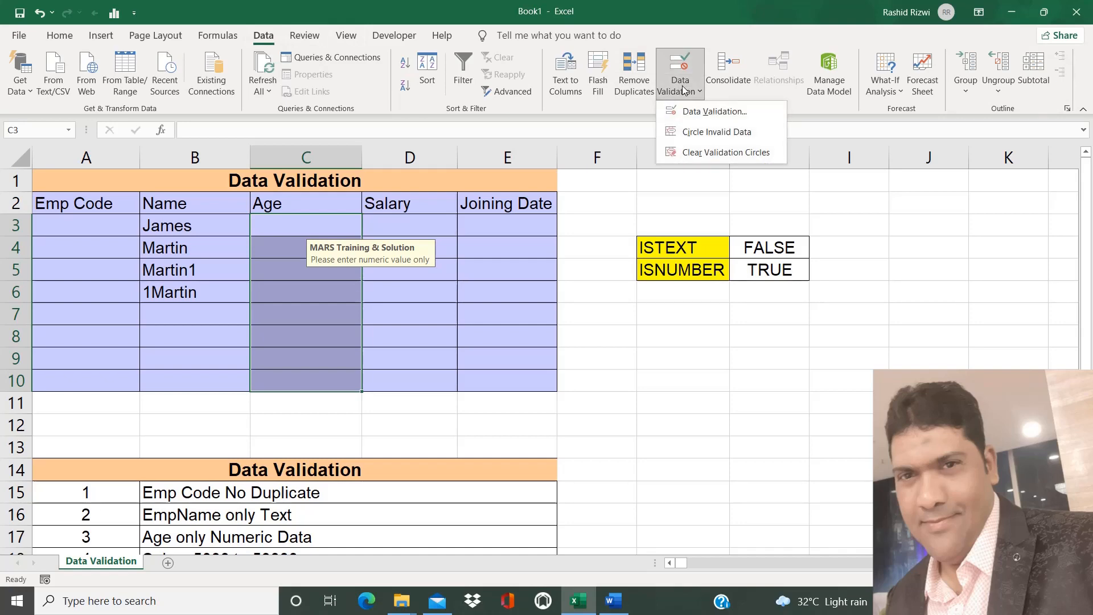
pyautogui.click(710, 112)
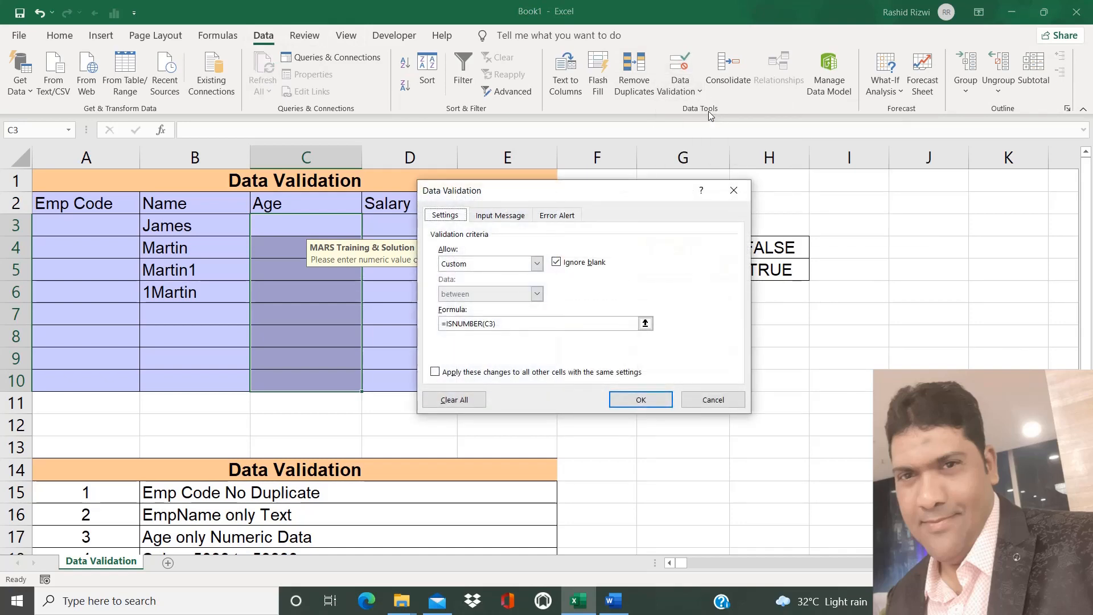
# Extend the custom validation formula for the Age cells to =AND(ISNUMBER(C3),C3>=18,C3<=60)
pyautogui.click(500, 324)
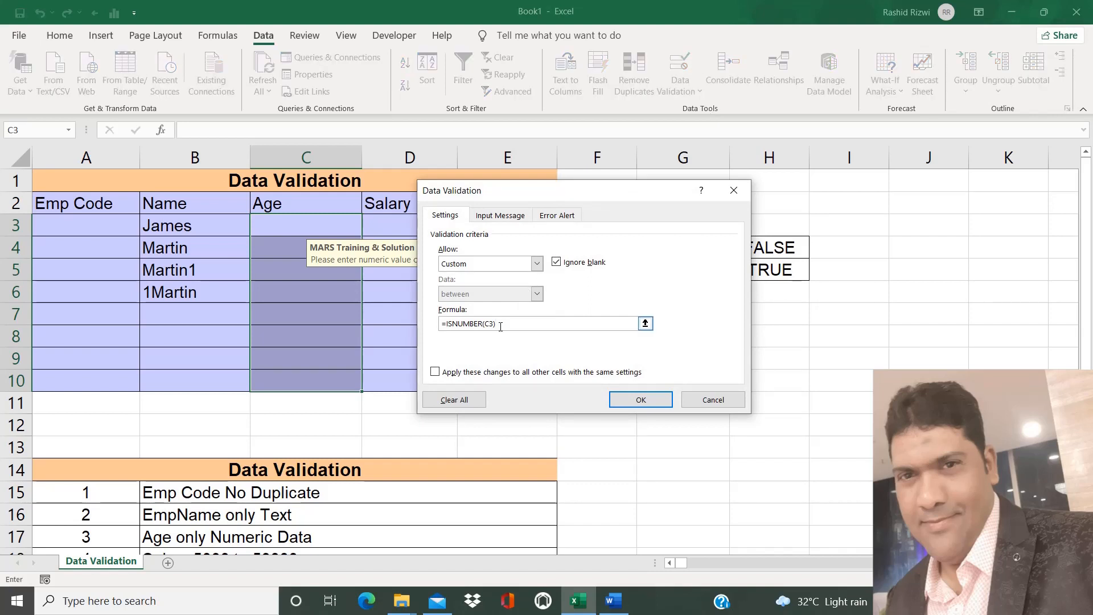
pyautogui.write(',')
pyautogui.write('c3')
pyautogui.press('BackSpace')
pyautogui.press('BackSpace')
pyautogui.write('C3>=18,C3<=60')
pyautogui.click(447, 323)
pyautogui.write('AND()')
# Review the input message and error alert of the Age cells and apply the custom validation rule
pyautogui.click(493, 220)
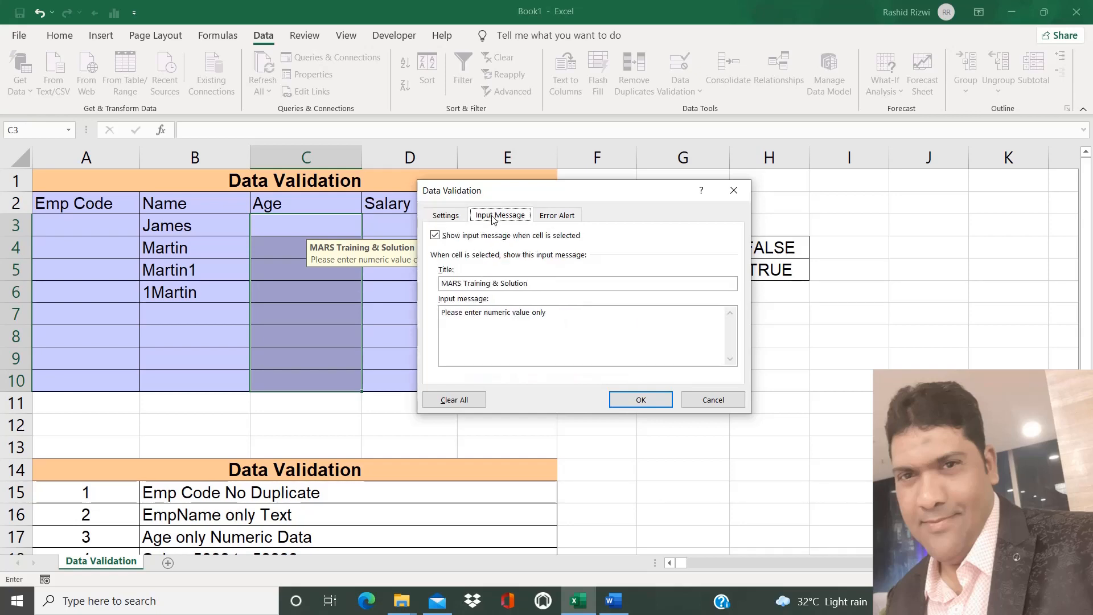
pyautogui.click(552, 219)
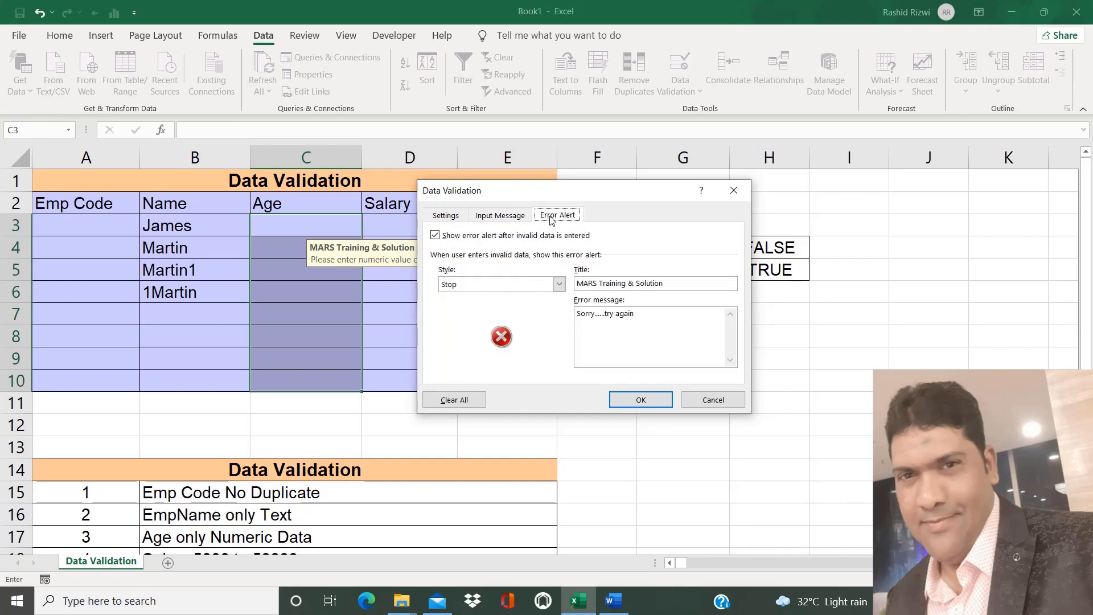
pyautogui.click(453, 219)
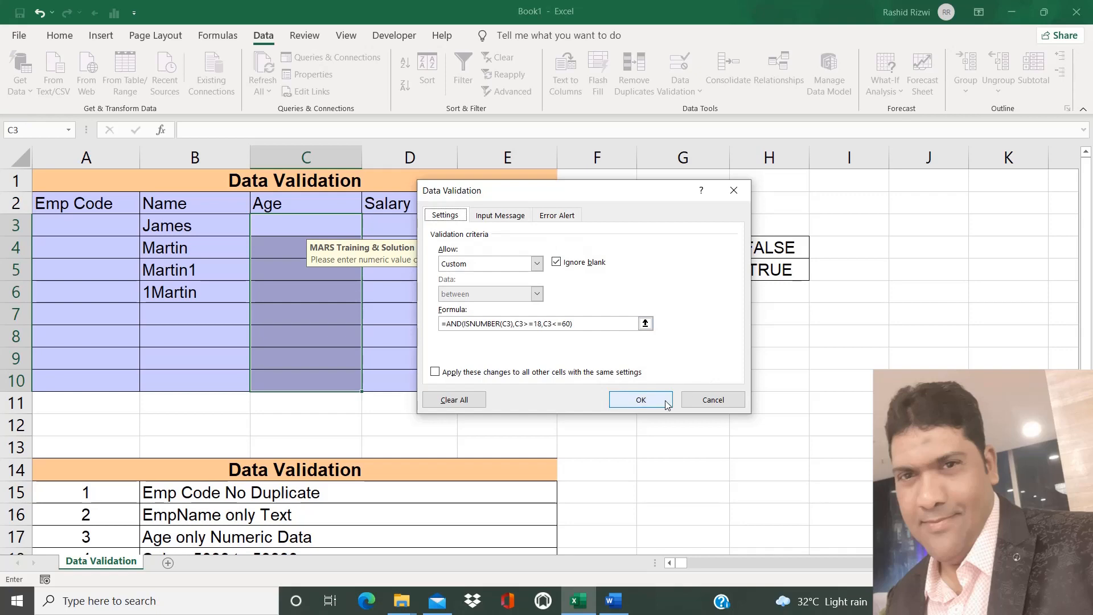
pyautogui.click(640, 399)
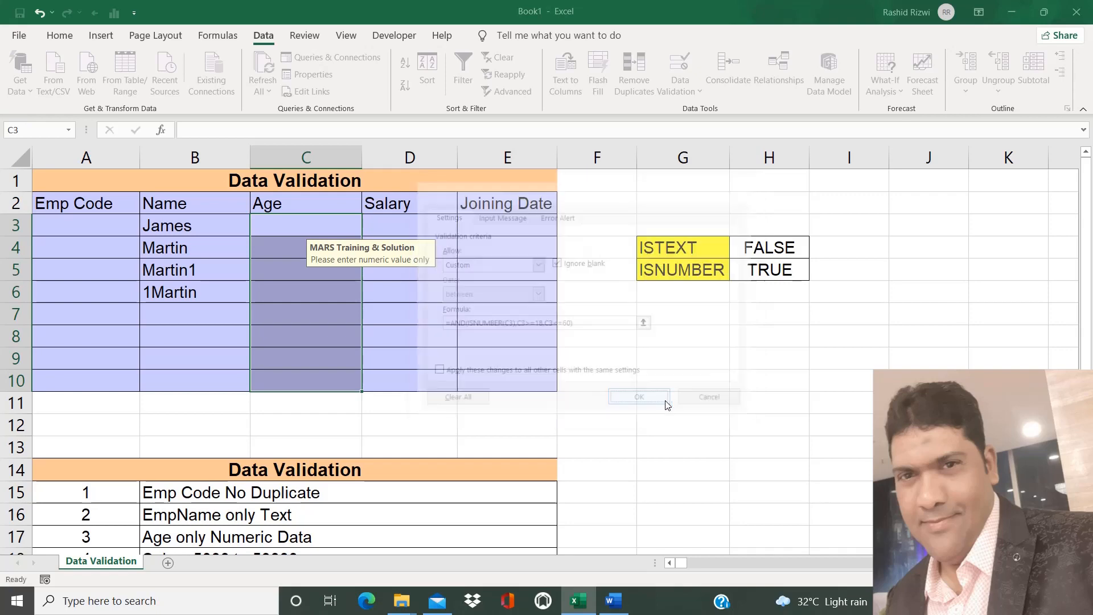
# Try to enter the text "MARS" and the underage value 12 in Age cell C3
pyautogui.click(332, 228)
pyautogui.write('MARS')
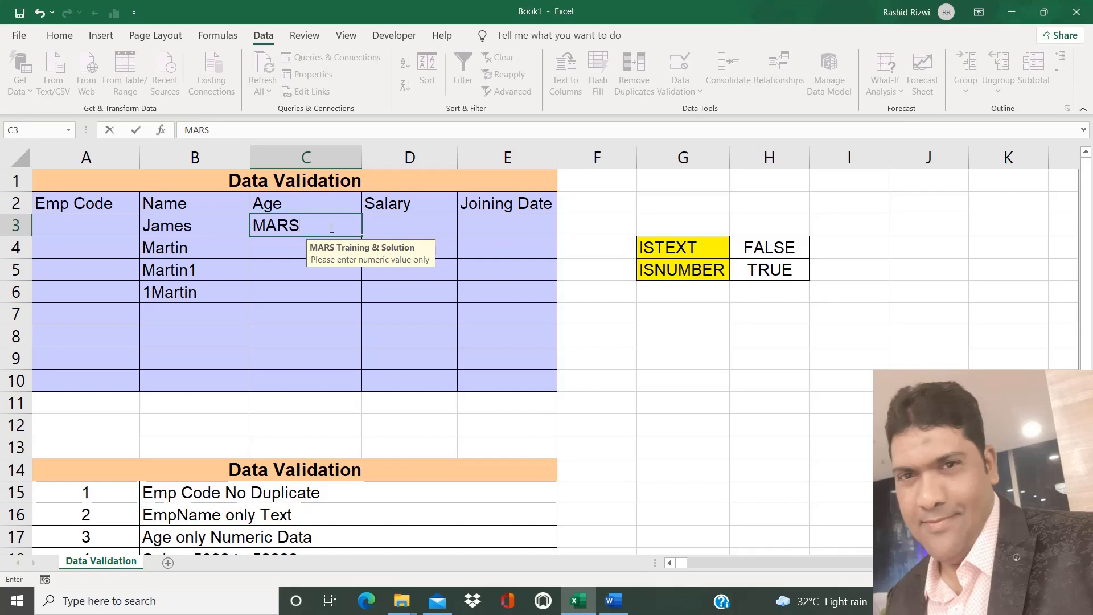
pyautogui.press('Return')
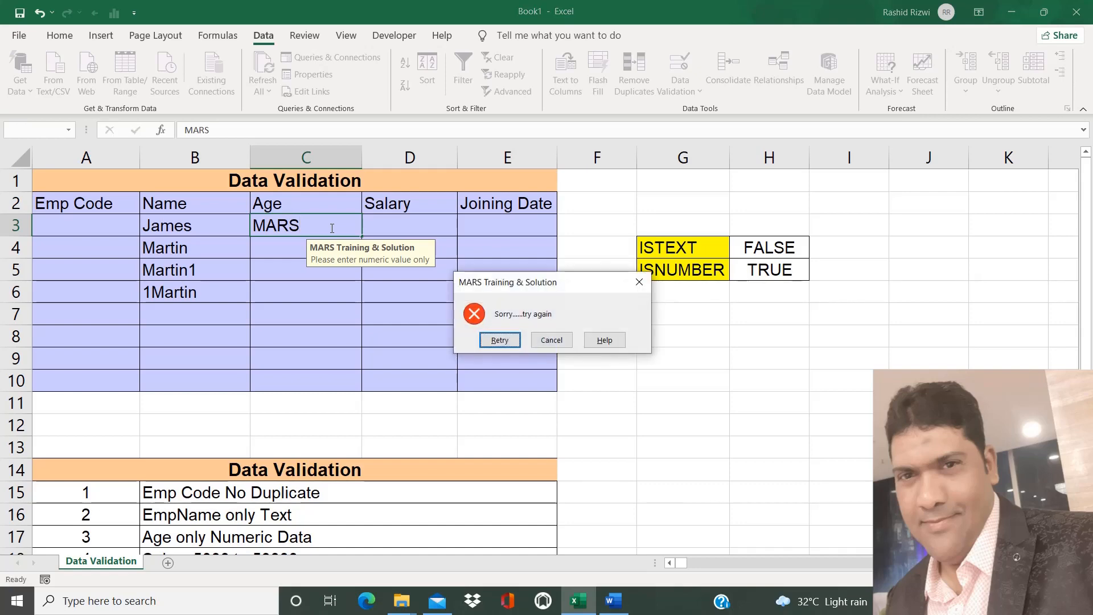
pyautogui.press('Escape')
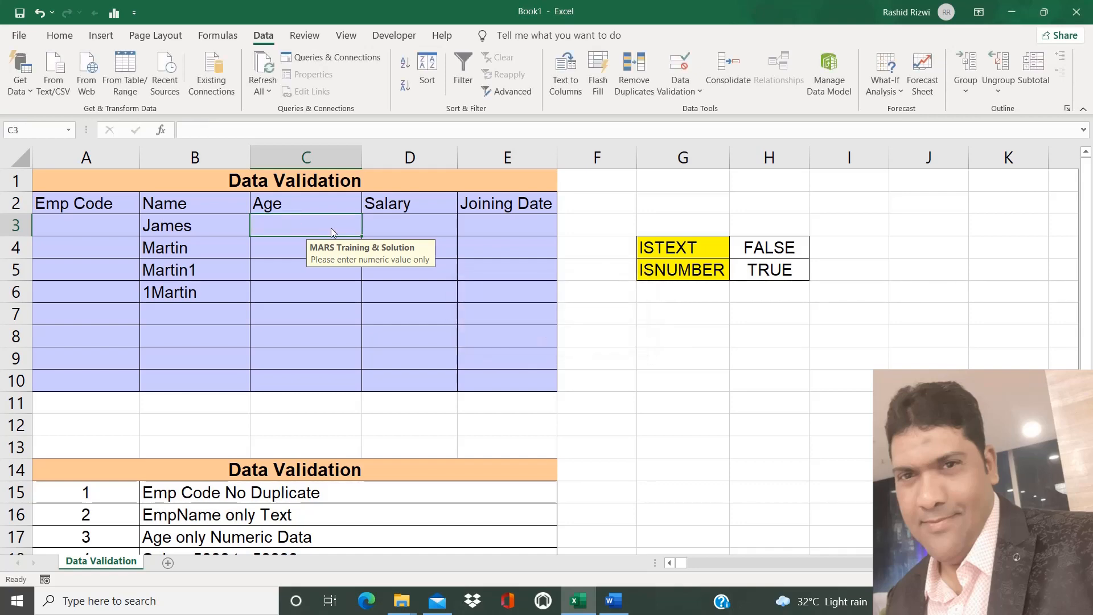
pyautogui.write('12')
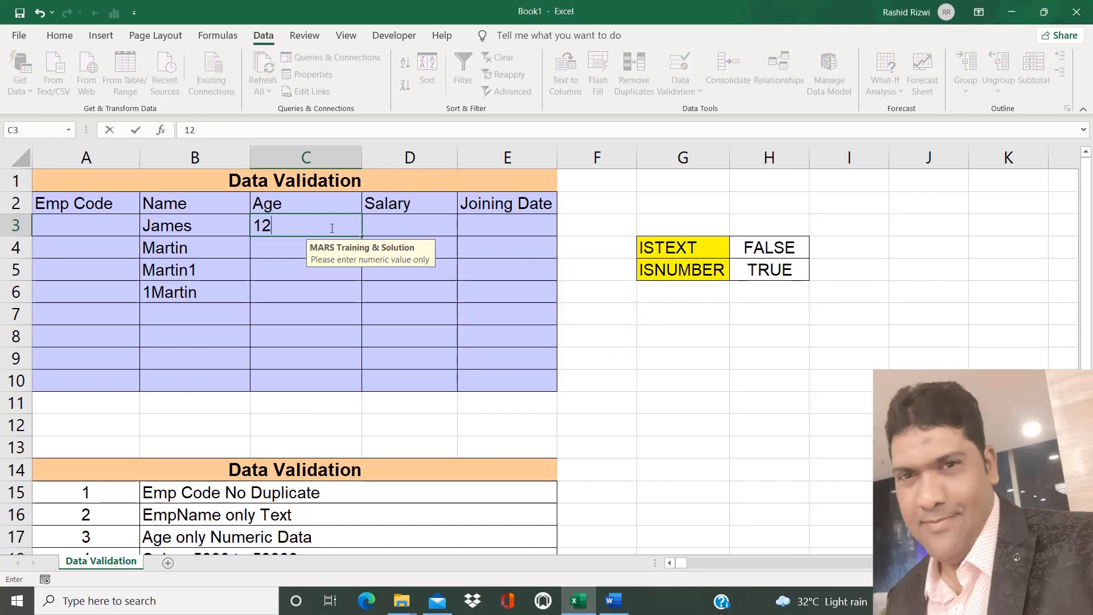
pyautogui.press('Return')
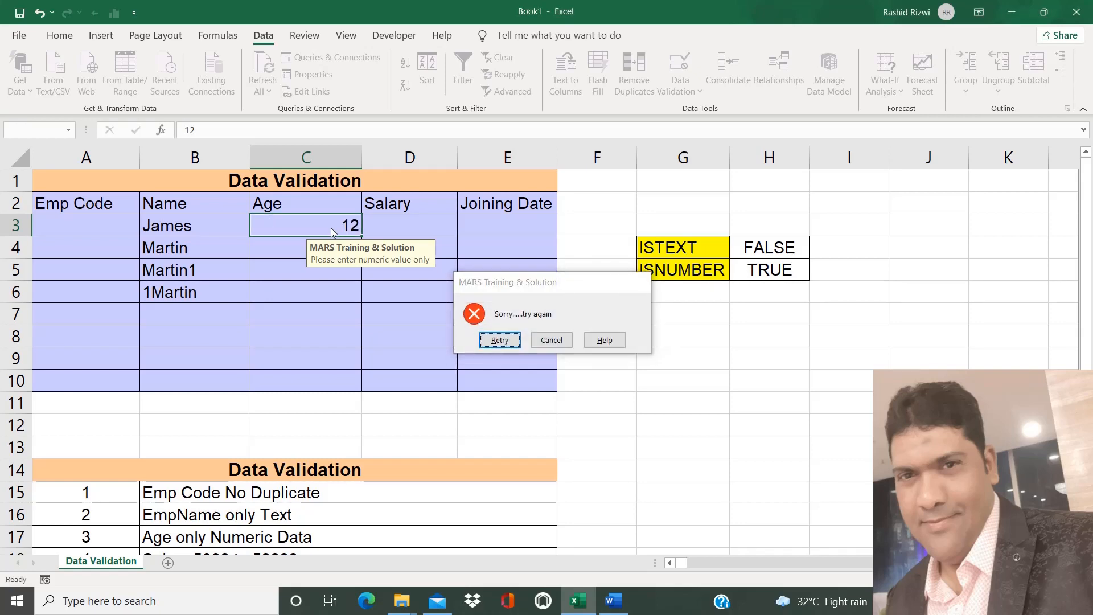
pyautogui.press('Escape')
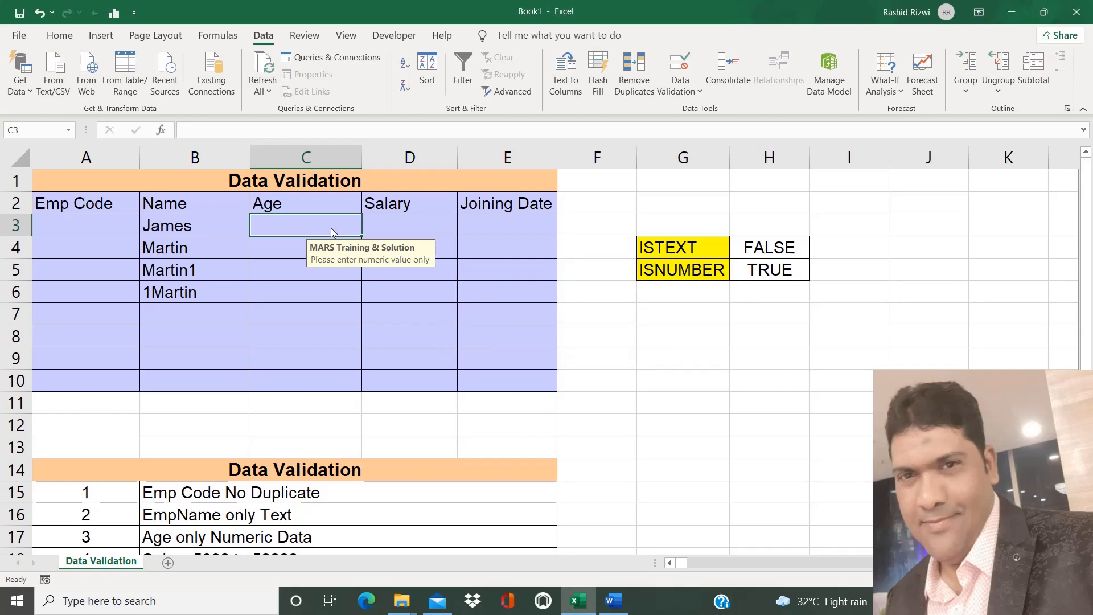
# Enter the limit ages 18 in cell C3 and 60 in cell C4
pyautogui.write('18')
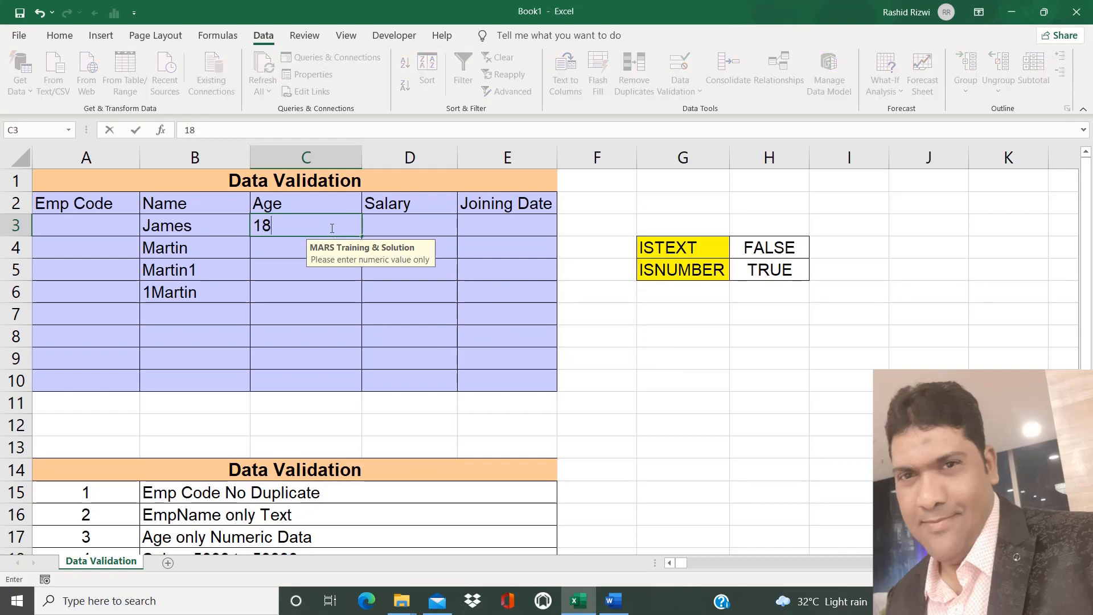
pyautogui.press('Return')
pyautogui.write('60')
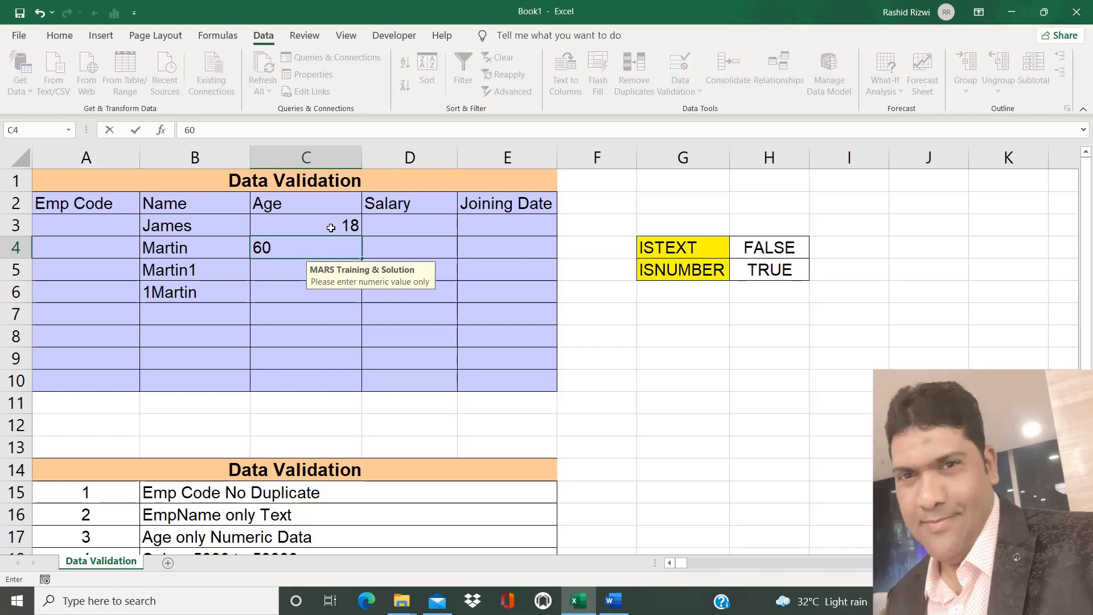
pyautogui.press('Return')
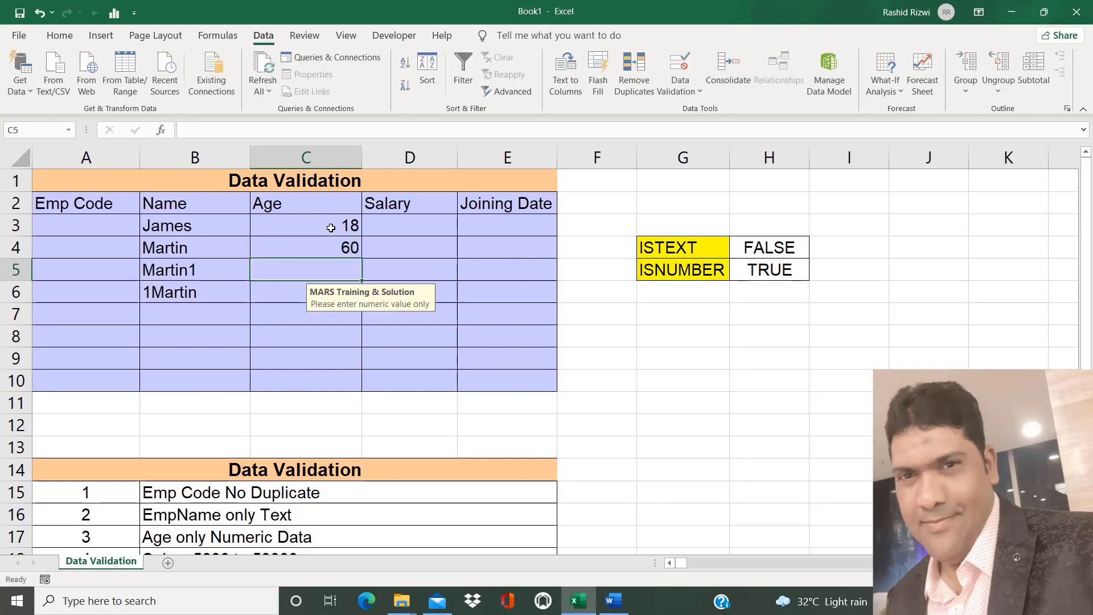
# Try to enter the out-of-range ages 61 and 17 in cell C5
pyautogui.write('8')
pyautogui.press('BackSpace')
pyautogui.write('61')
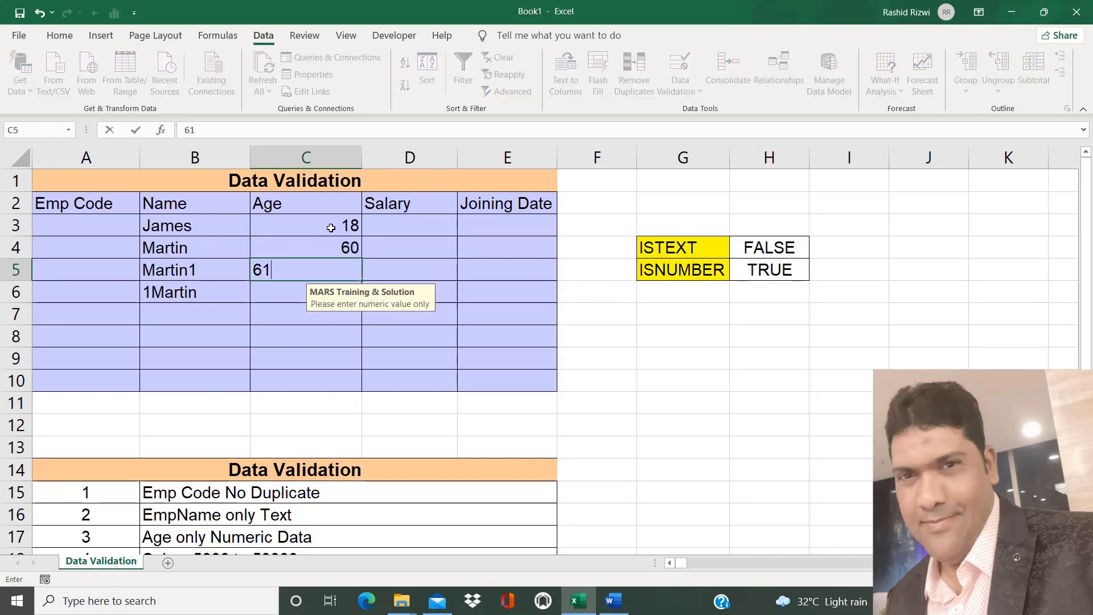
pyautogui.press('Return')
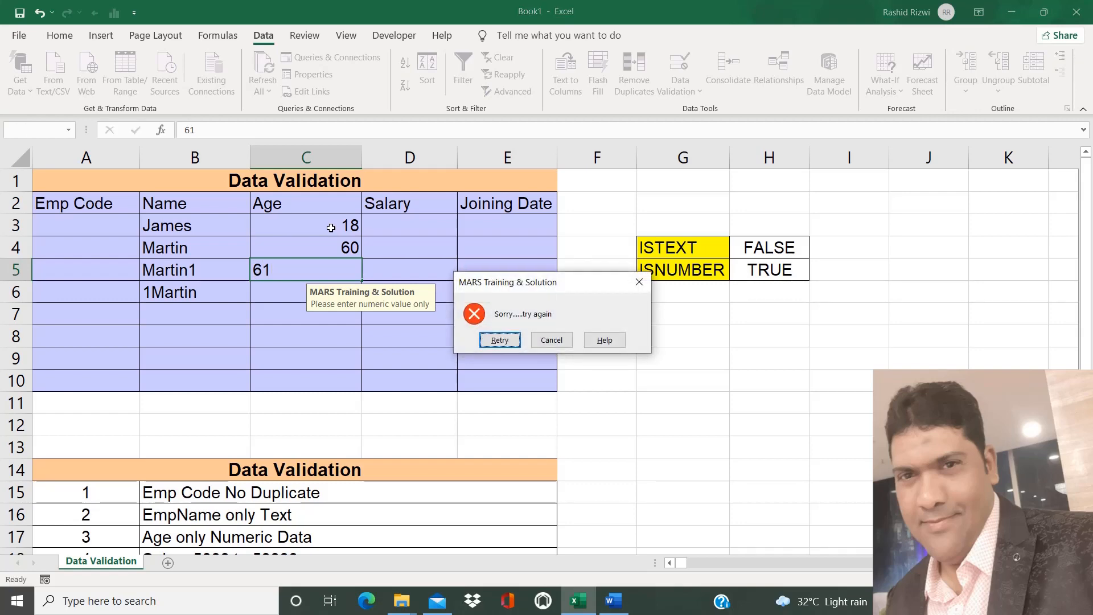
pyautogui.press('Escape')
pyautogui.write('1')
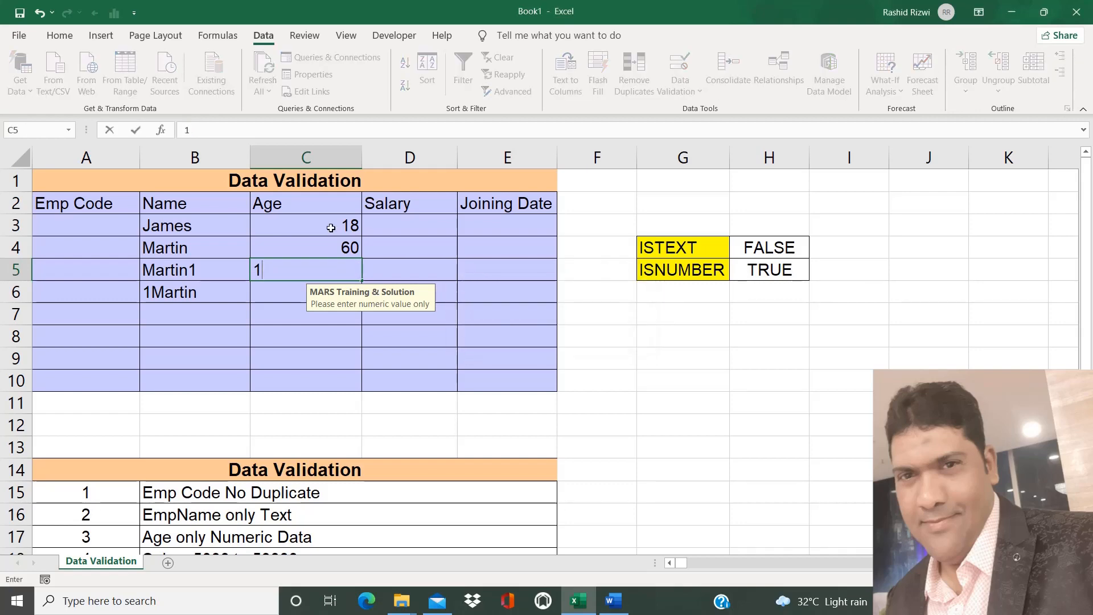
pyautogui.write('7')
pyautogui.press('Return')
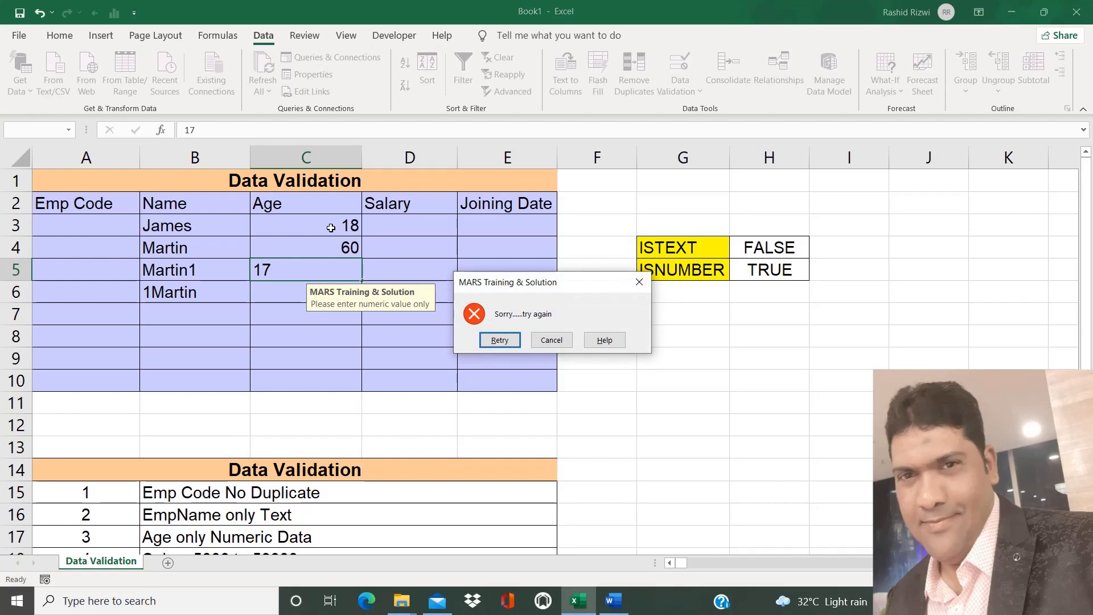
pyautogui.press('Escape')
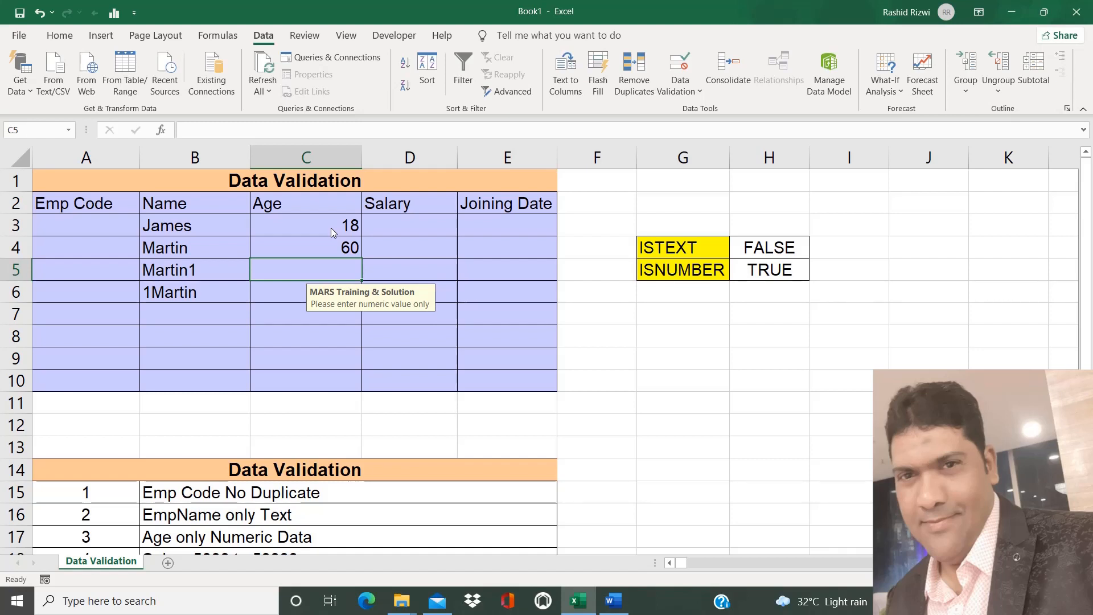
# Change the data validation of Age cells C3:C10 to allow whole numbers
pyautogui.click(330, 227)
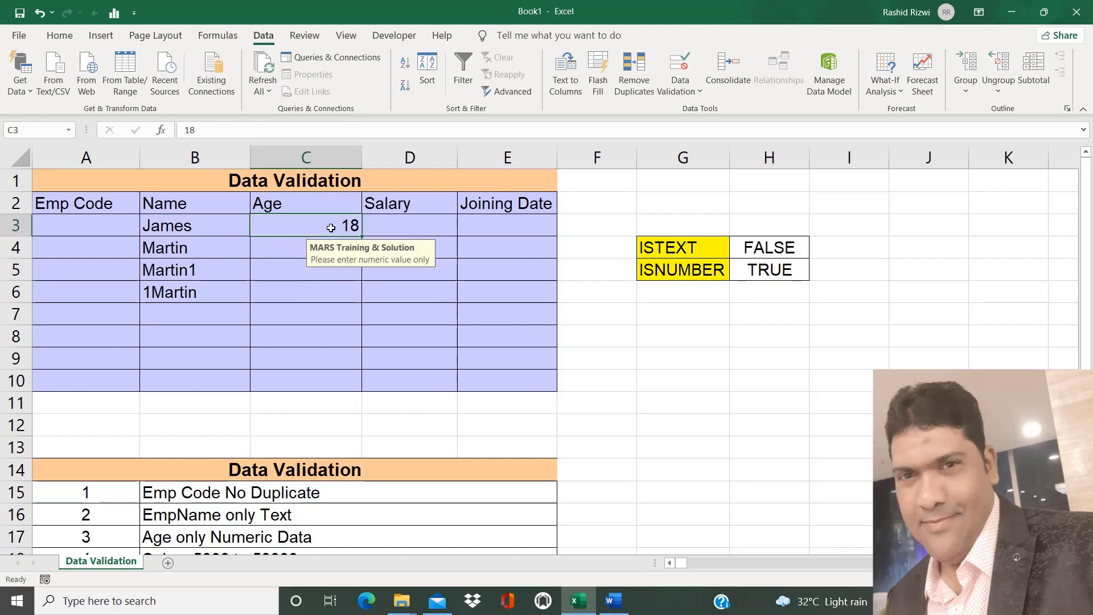
pyautogui.hotkey('shift', 'Down')
pyautogui.hotkey('shift', 'Down')
pyautogui.hotkey('shift', 'Down')
pyautogui.hotkey('shift', 'Down')
pyautogui.hotkey('shift', 'Down')
pyautogui.hotkey('shift', 'Down')
pyautogui.hotkey('shift', 'Down')
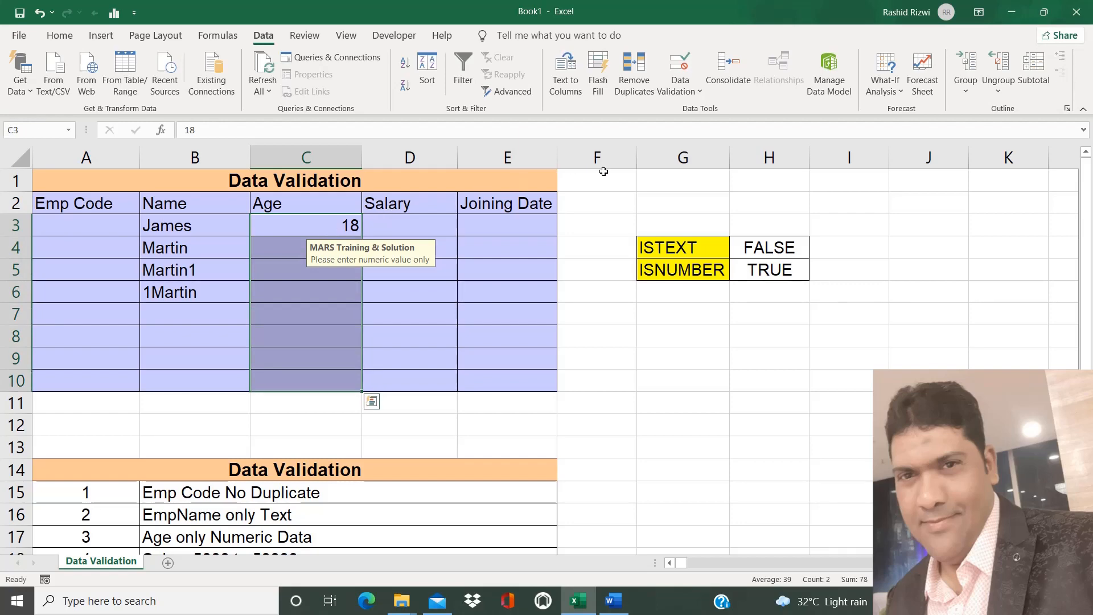
pyautogui.click(682, 93)
pyautogui.click(704, 112)
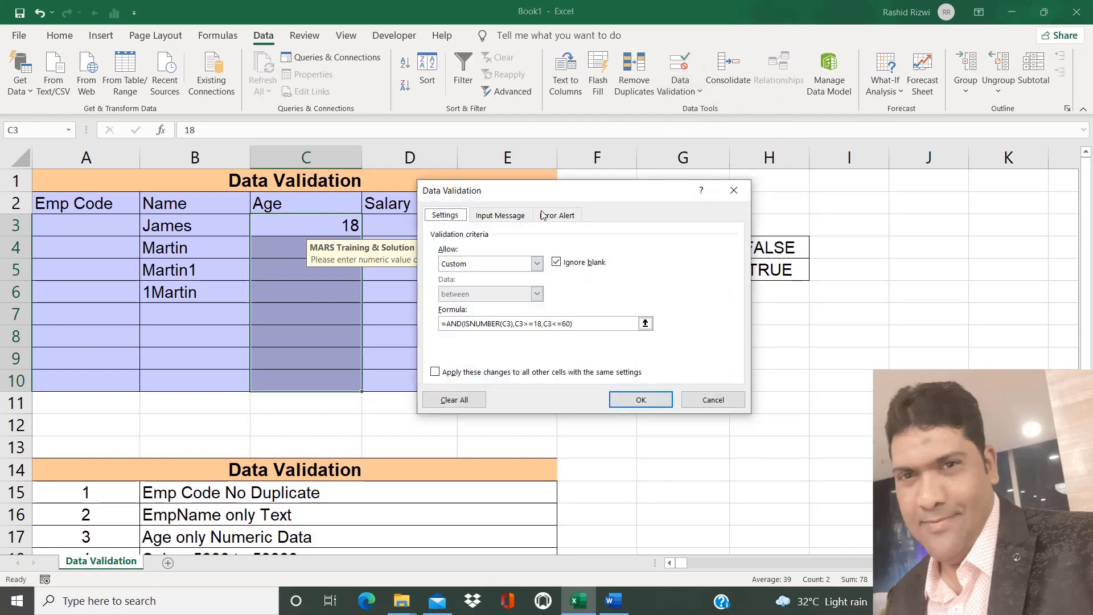
pyautogui.click(481, 266)
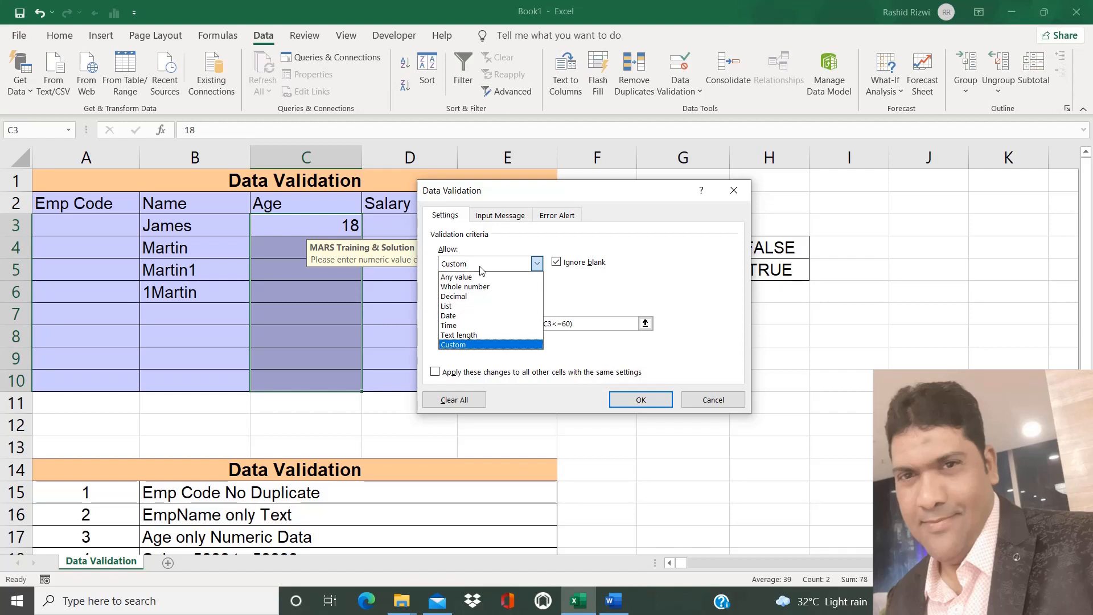
pyautogui.click(480, 287)
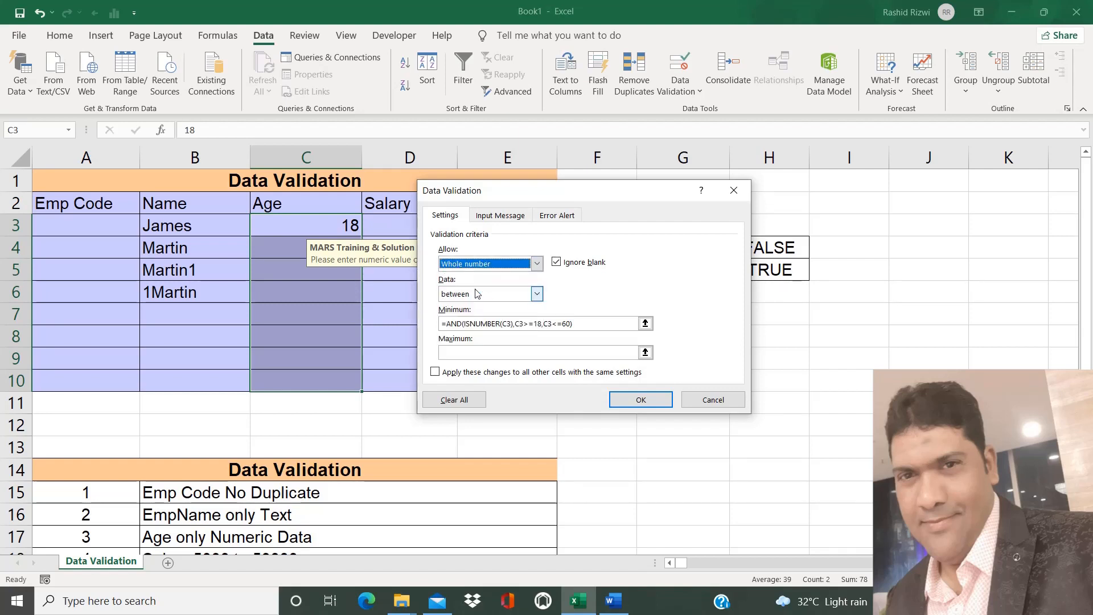
# Replace the formula with a minimum of 18, set the maximum to 60, and apply the whole number rule
pyautogui.click(576, 323)
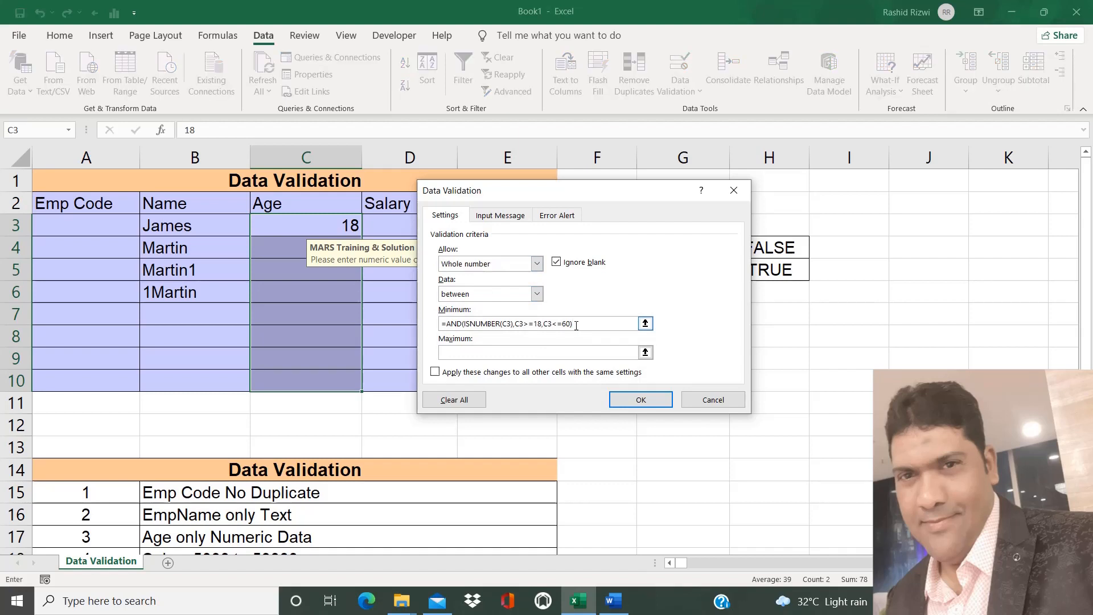
pyautogui.press('BackSpace')
pyautogui.press('BackSpace')
pyautogui.press('BackSpace')
pyautogui.press('BackSpace')
pyautogui.press('BackSpace')
pyautogui.press('BackSpace')
pyautogui.press('BackSpace')
pyautogui.press('BackSpace')
pyautogui.press('BackSpace')
pyautogui.press('BackSpace')
pyautogui.press('BackSpace')
pyautogui.press('BackSpace')
pyautogui.press('BackSpace')
pyautogui.press('BackSpace')
pyautogui.press('BackSpace')
pyautogui.press('BackSpace')
pyautogui.press('BackSpace')
pyautogui.press('BackSpace')
pyautogui.press('BackSpace')
pyautogui.press('BackSpace')
pyautogui.press('BackSpace')
pyautogui.press('BackSpace')
pyautogui.press('BackSpace')
pyautogui.press('BackSpace')
pyautogui.press('BackSpace')
pyautogui.press('BackSpace')
pyautogui.press('BackSpace')
pyautogui.press('BackSpace')
pyautogui.press('BackSpace')
pyautogui.press('BackSpace')
pyautogui.press('BackSpace')
pyautogui.press('BackSpace')
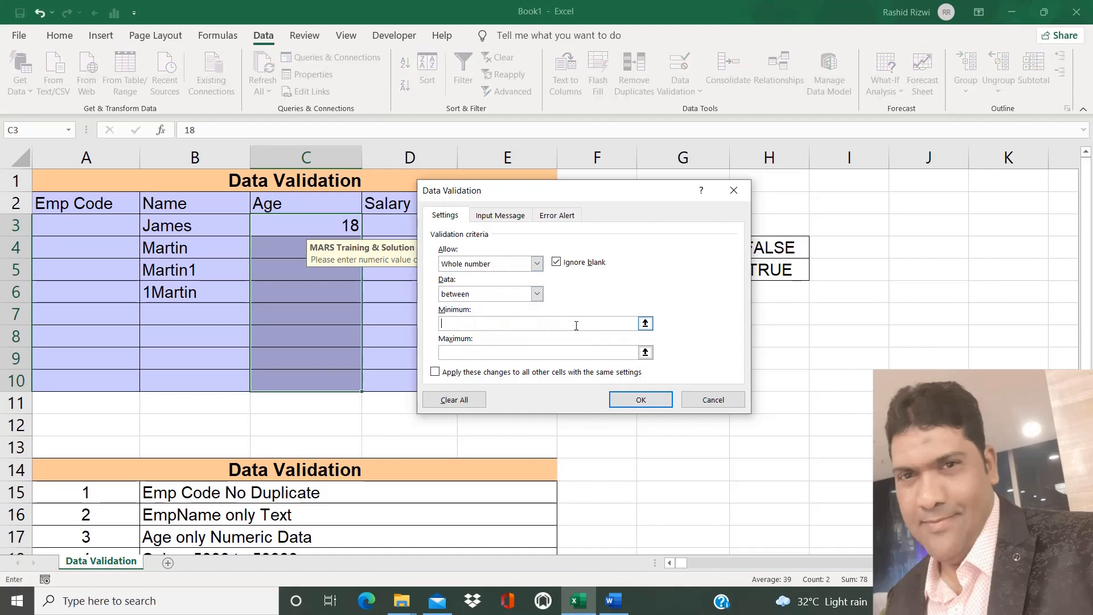
pyautogui.press('Tab')
pyautogui.write('6')
pyautogui.click(653, 401)
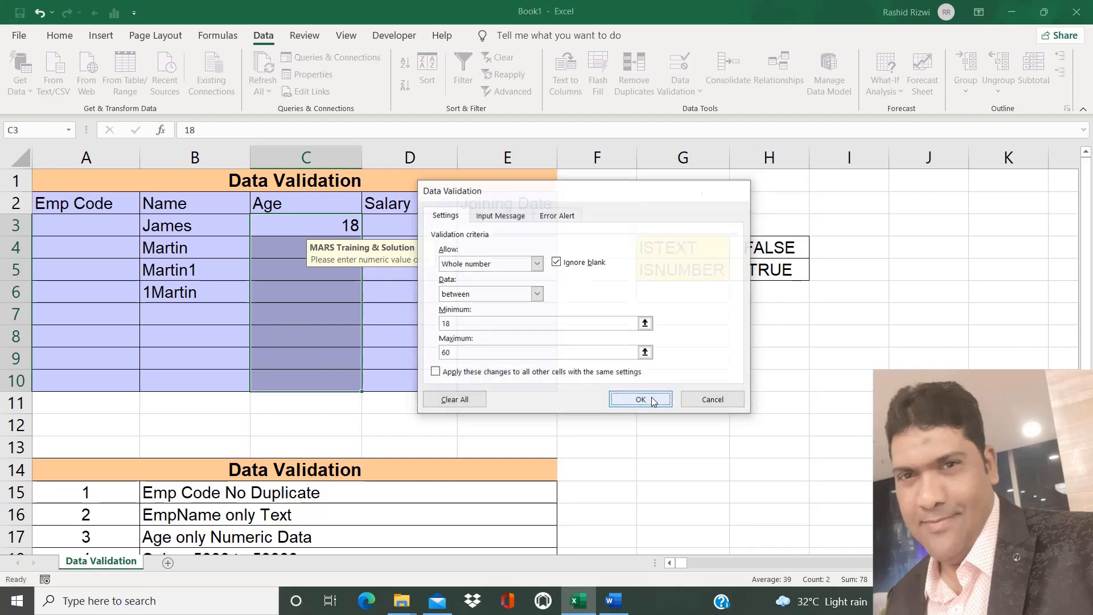
# Try to enter the age 17 in cell C3 under the whole number rule
pyautogui.click(289, 233)
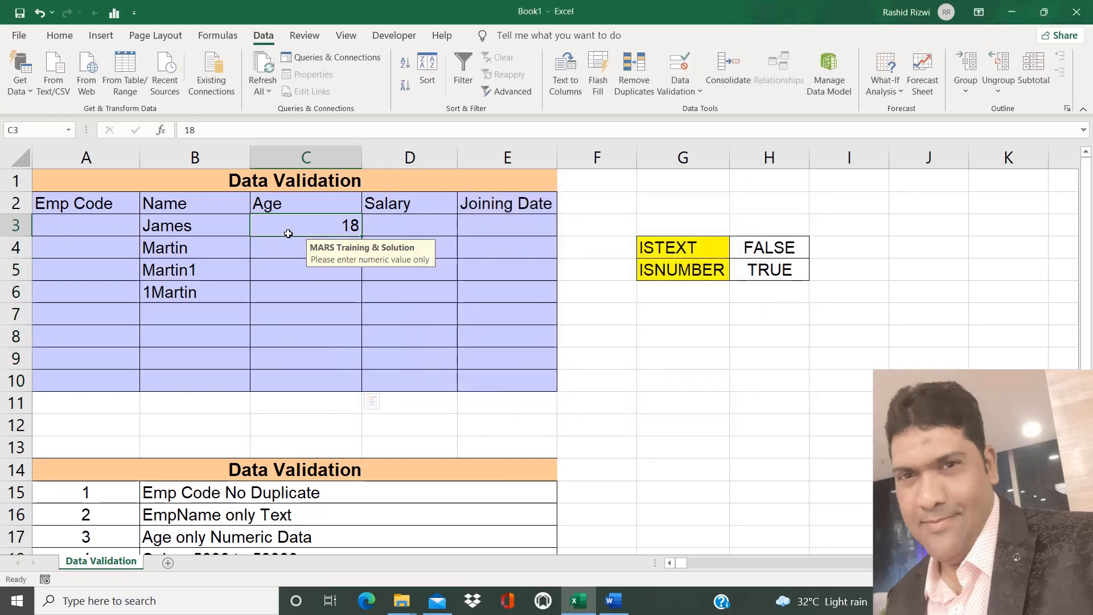
pyautogui.write('17')
pyautogui.press('Return')
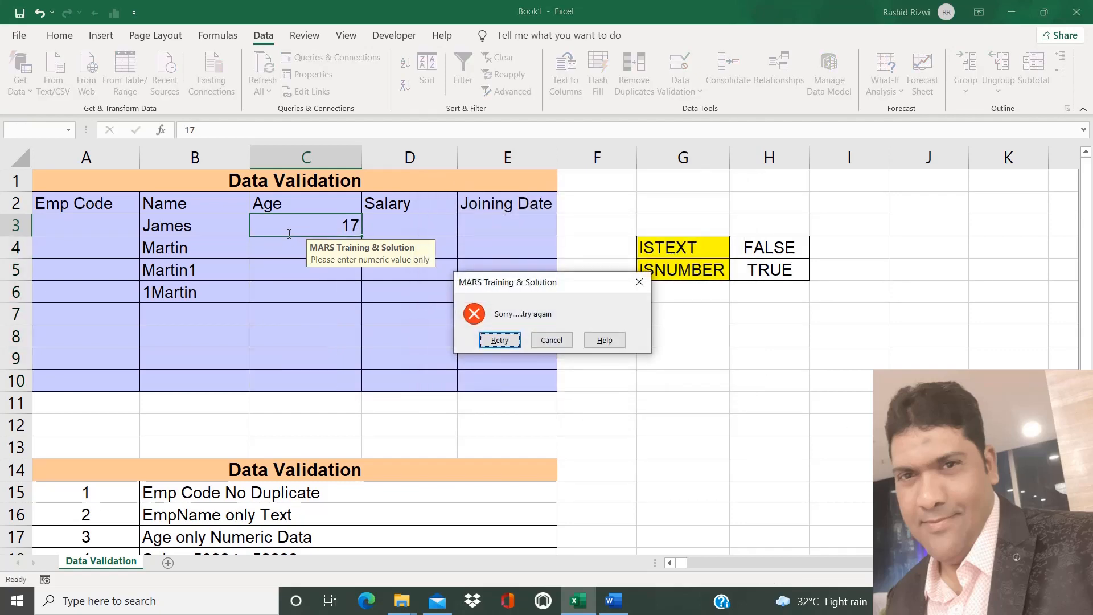
pyautogui.press('Escape')
# Enter the age 18 in cell C3 and 60 in cell C5
pyautogui.write('18')
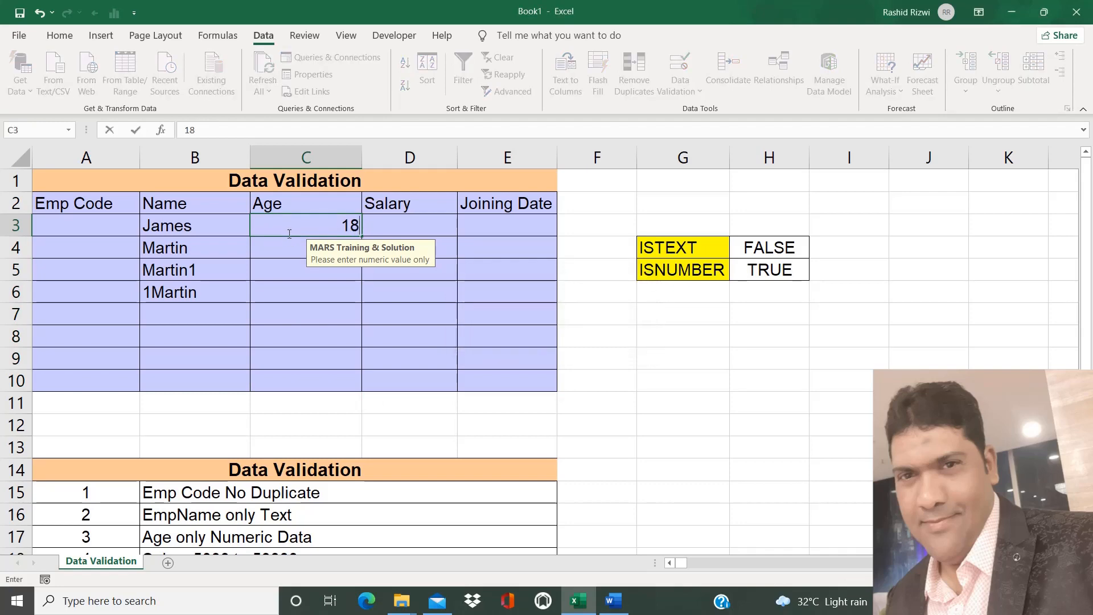
pyautogui.press('Return')
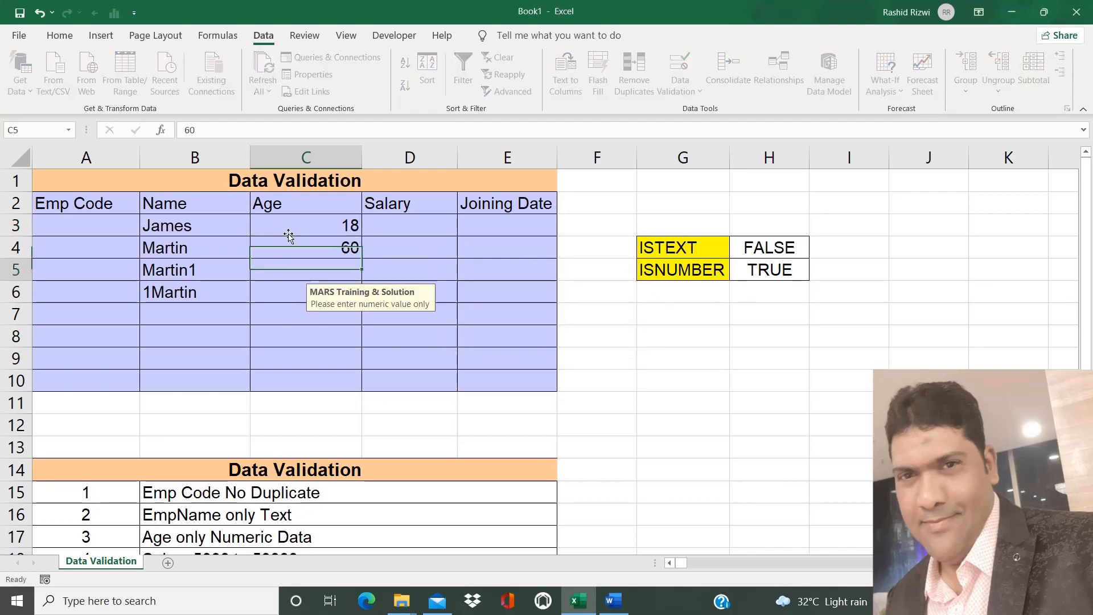
pyautogui.press('Return')
pyautogui.write('60')
pyautogui.press('Return')
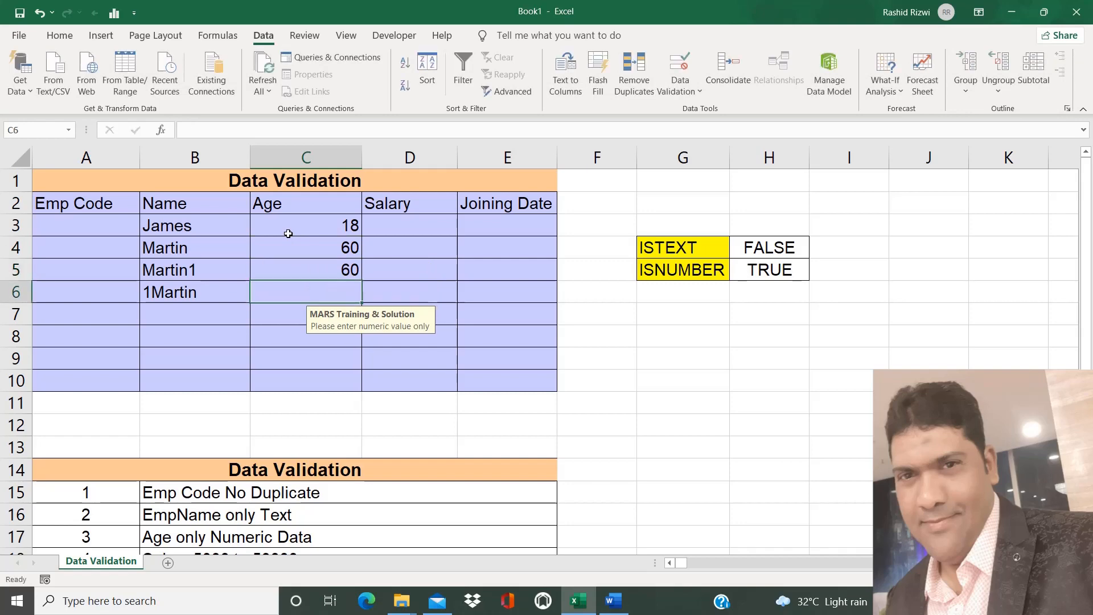
# Try to enter the text "EXCEL" in Age cell C6
pyautogui.write('EXCEL')
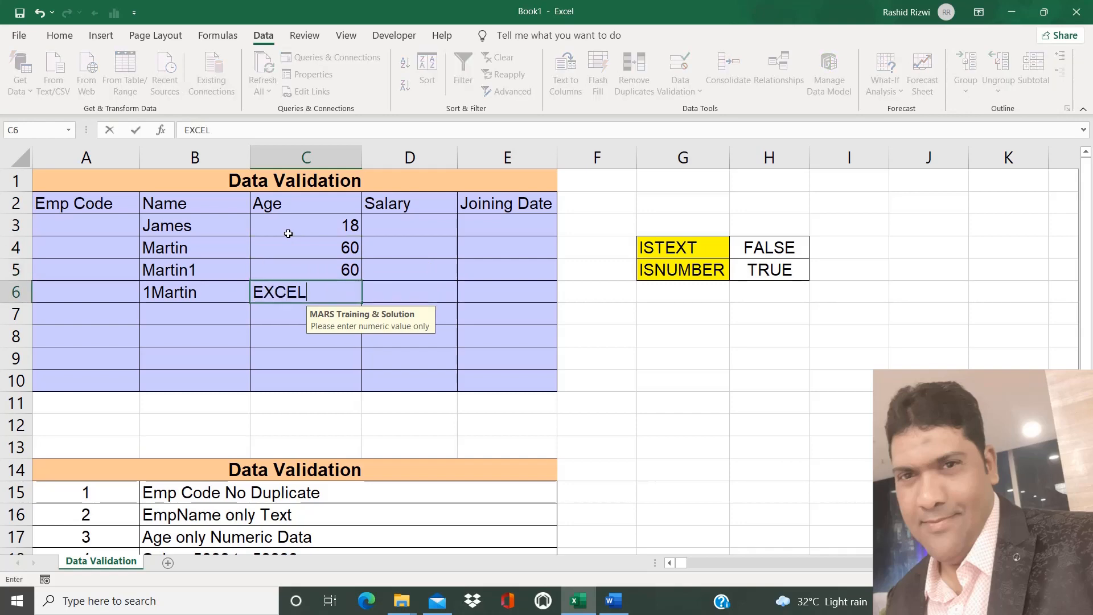
pyautogui.press('Return')
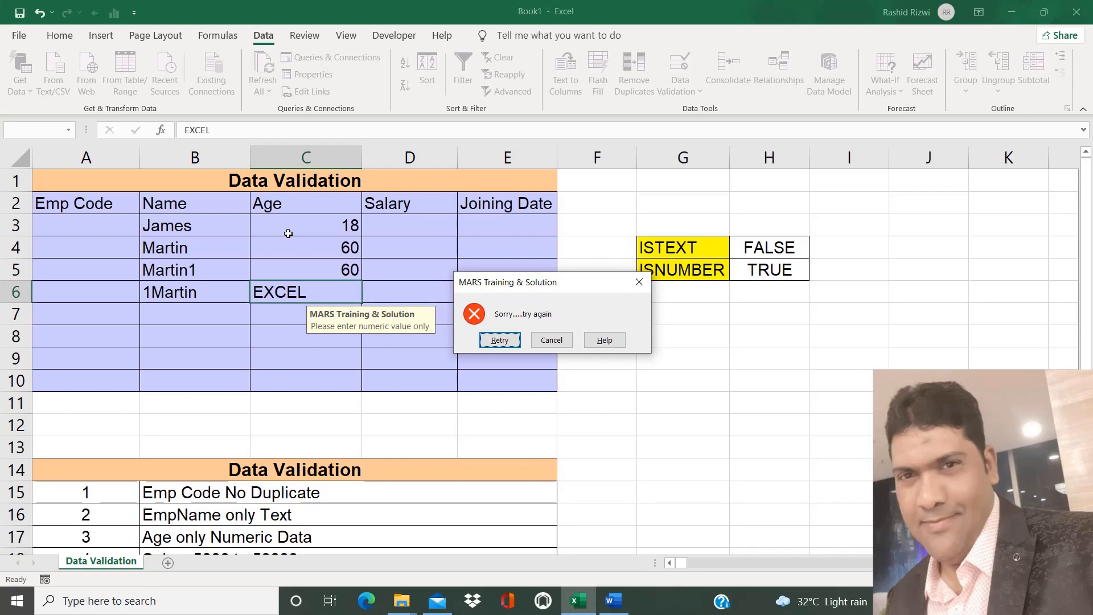
pyautogui.press('Escape')
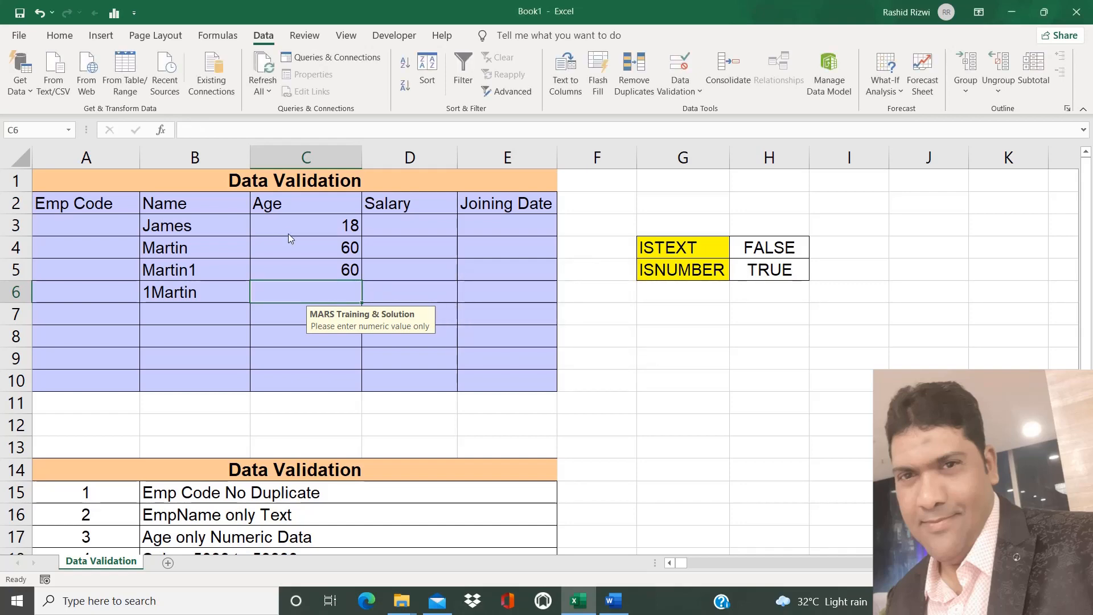
# Review the data validation settings of Age cells C3:C10, including the available comparison conditions
pyautogui.click(288, 233)
pyautogui.hotkey('shift', 'Down')
pyautogui.hotkey('shift', 'Down')
pyautogui.hotkey('shift', 'Down')
pyautogui.hotkey('shift', 'Down')
pyautogui.hotkey('shift', 'Down')
pyautogui.hotkey('shift', 'Down')
pyautogui.hotkey('shift', 'Down')
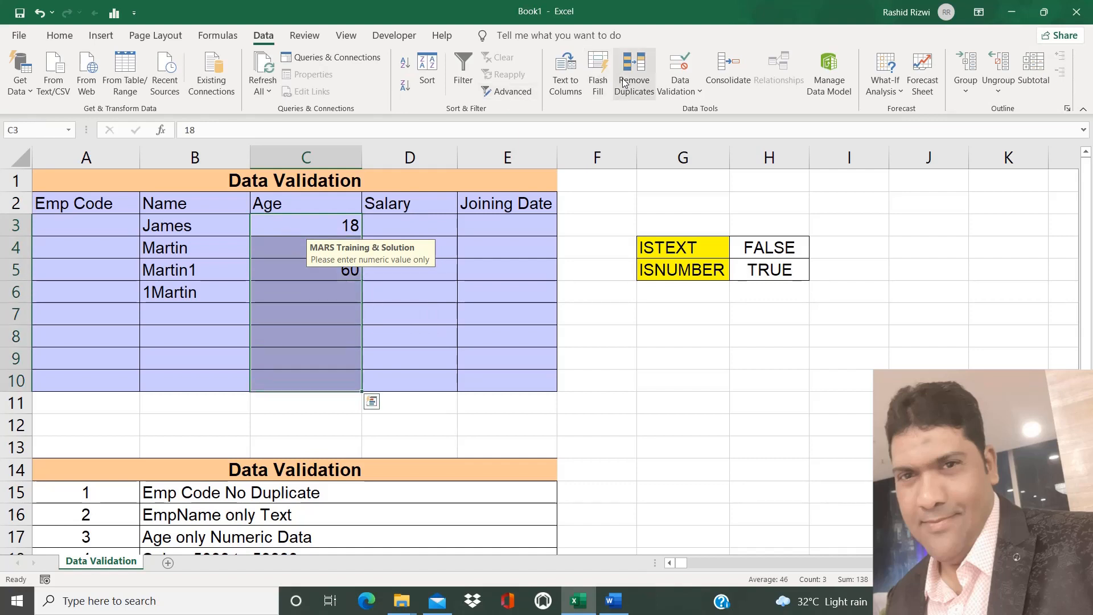
pyautogui.click(676, 93)
pyautogui.click(685, 112)
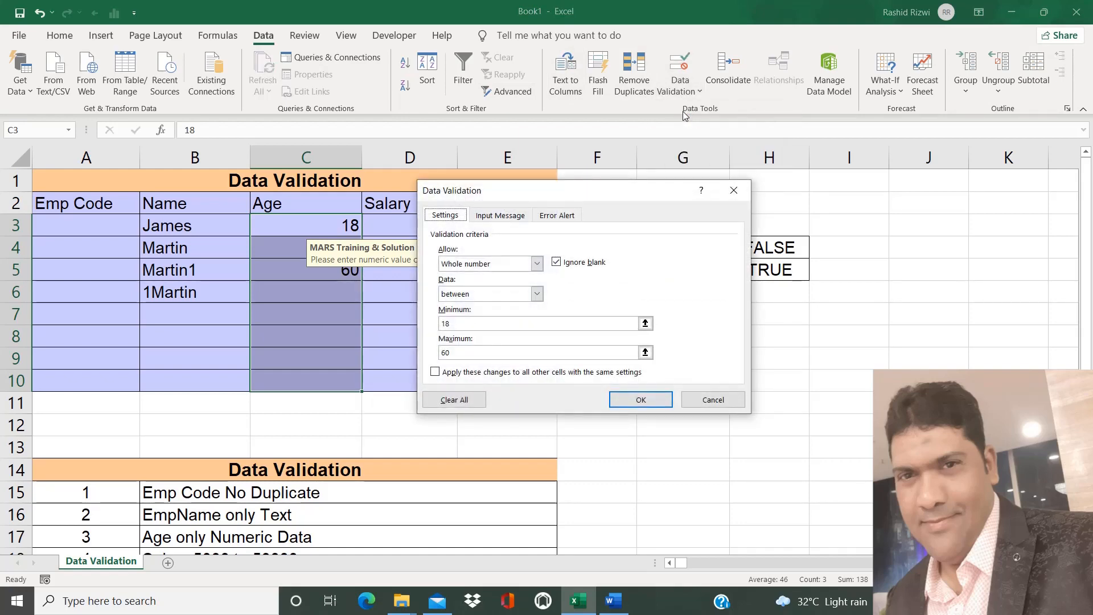
pyautogui.click(538, 296)
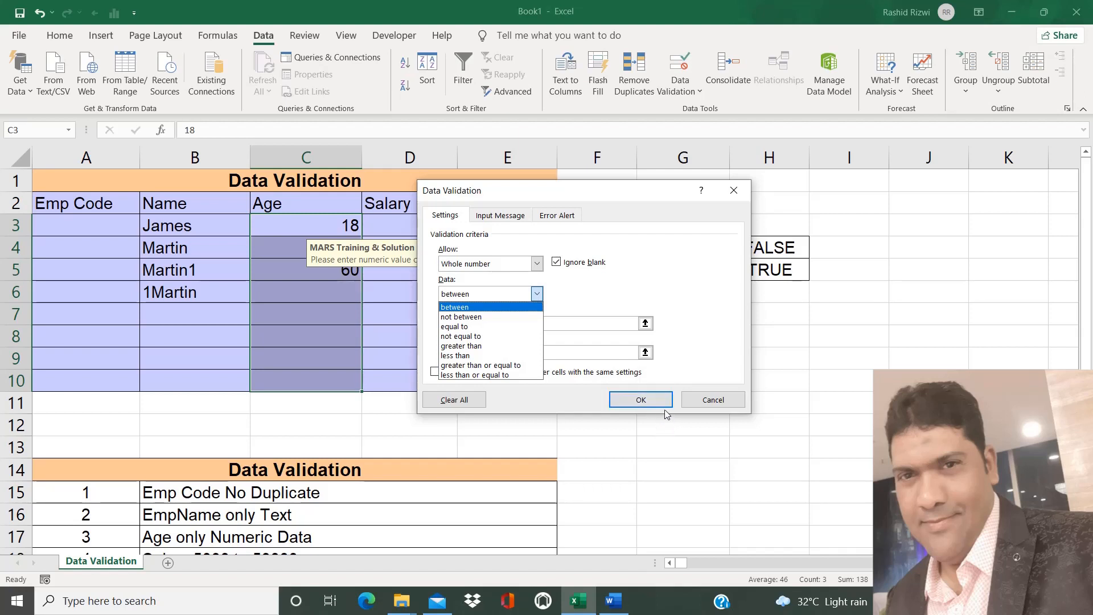
pyautogui.click(651, 403)
pyautogui.click(651, 403)
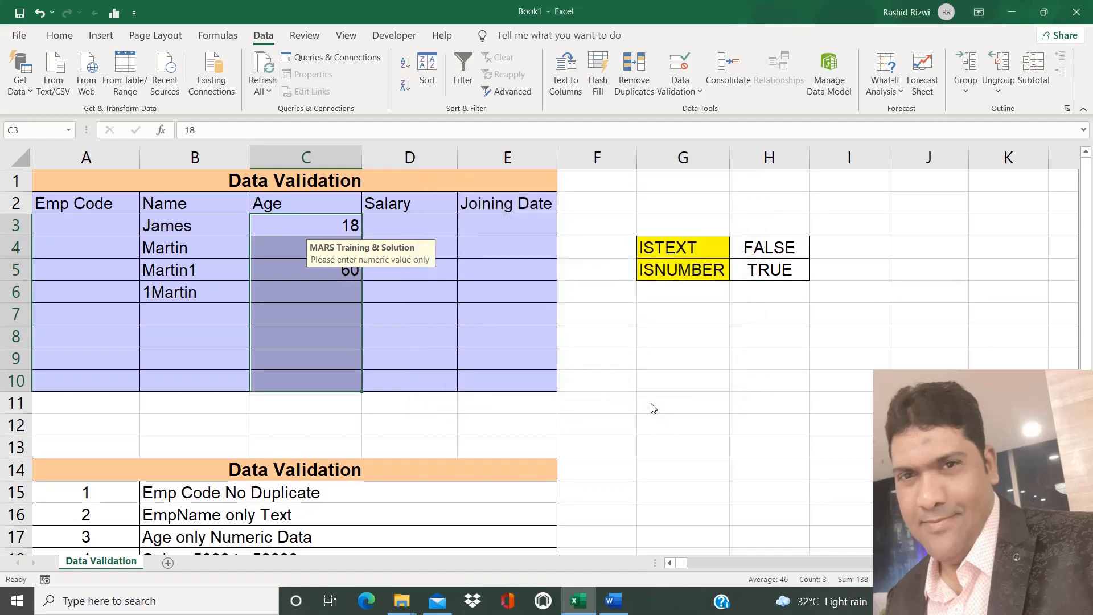
# Examine the rule list beneath the employee table for the Salary column's requirement
pyautogui.click(226, 319)
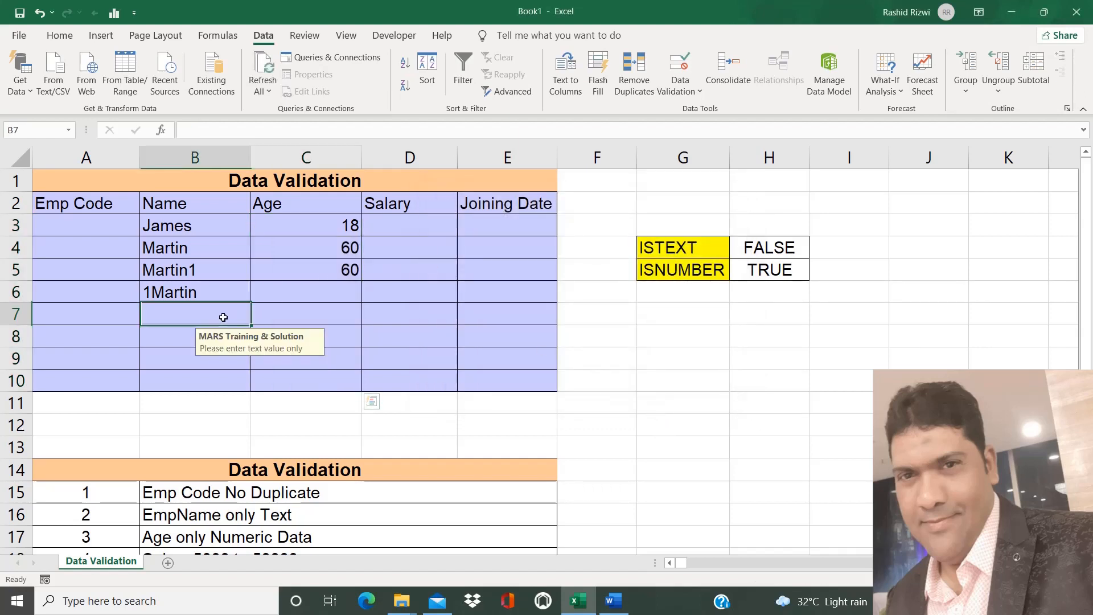
pyautogui.click(399, 228)
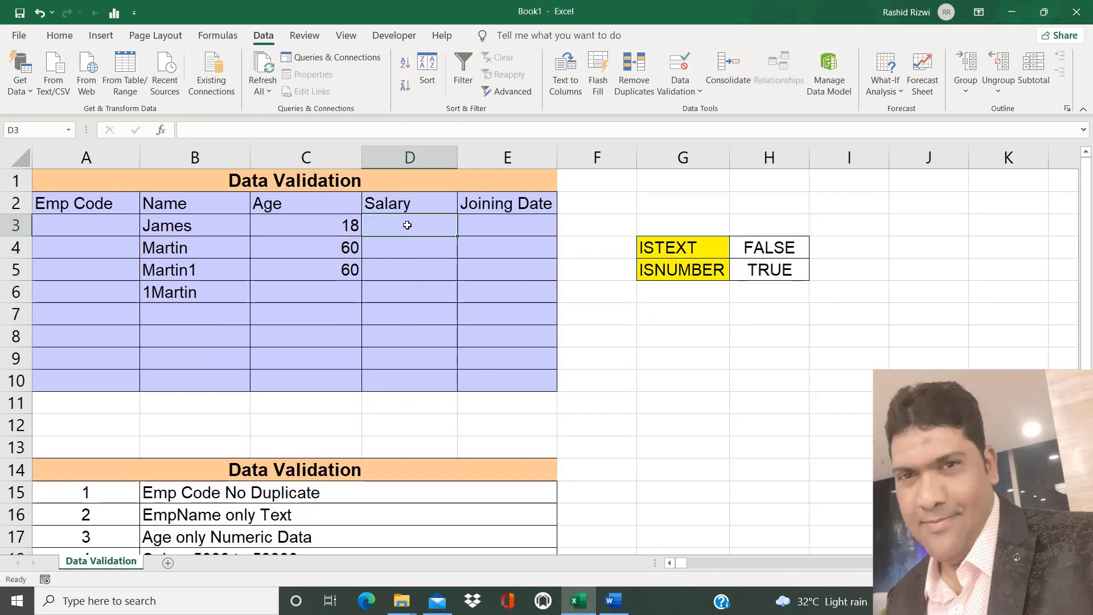
pyautogui.press('Down')
pyautogui.press('Down')
pyautogui.press('Down')
pyautogui.press('Down')
pyautogui.press('Down')
pyautogui.press('Down')
pyautogui.press('Down')
pyautogui.press('Down')
pyautogui.press('Down')
pyautogui.press('Down')
pyautogui.press('Down')
pyautogui.press('Down')
pyautogui.press('Down')
pyautogui.press('Down')
pyautogui.press('Down')
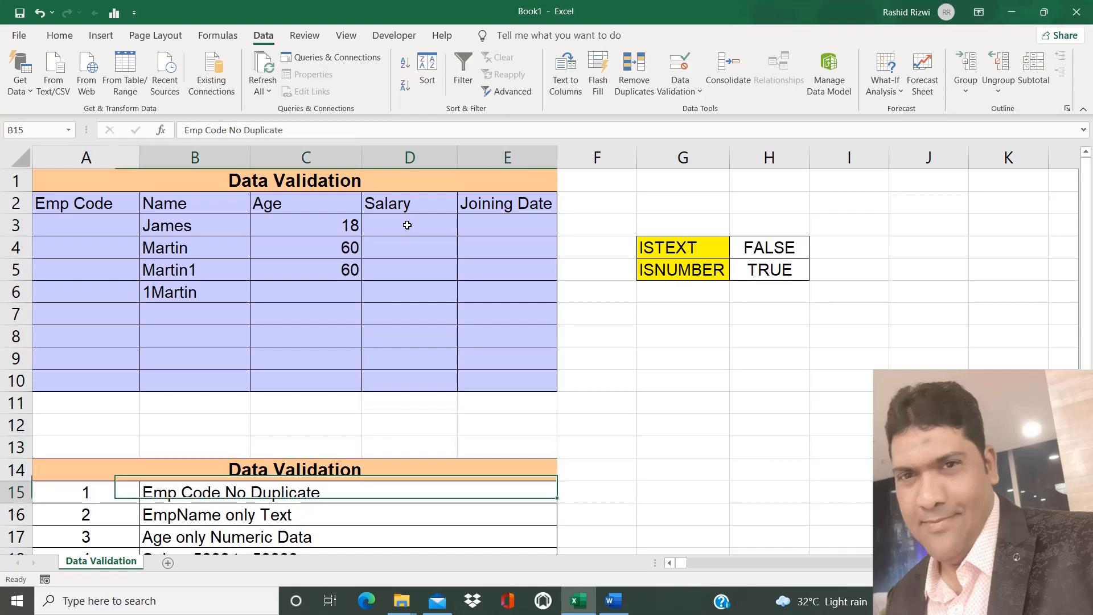
pyautogui.press('Down')
pyautogui.press('Up')
pyautogui.press('Up')
pyautogui.press('Up')
pyautogui.press('Up')
pyautogui.press('Up')
pyautogui.press('Up')
pyautogui.press('Up')
pyautogui.press('Up')
pyautogui.press('Up')
pyautogui.press('Up')
pyautogui.press('Up')
pyautogui.press('Up')
pyautogui.press('Up')
pyautogui.press('Up')
pyautogui.press('Up')
pyautogui.press('Up')
pyautogui.press('Up')
pyautogui.press('Up')
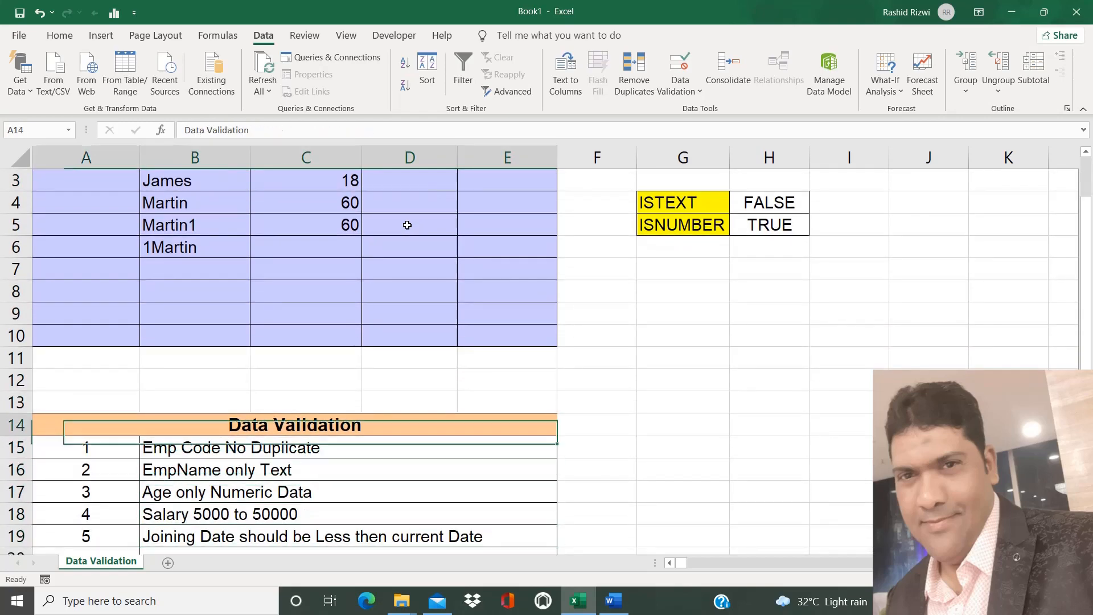
# Set a validation rule for Salary cells D3:D10 that allows whole numbers between 5000 and 50000
pyautogui.click(408, 225)
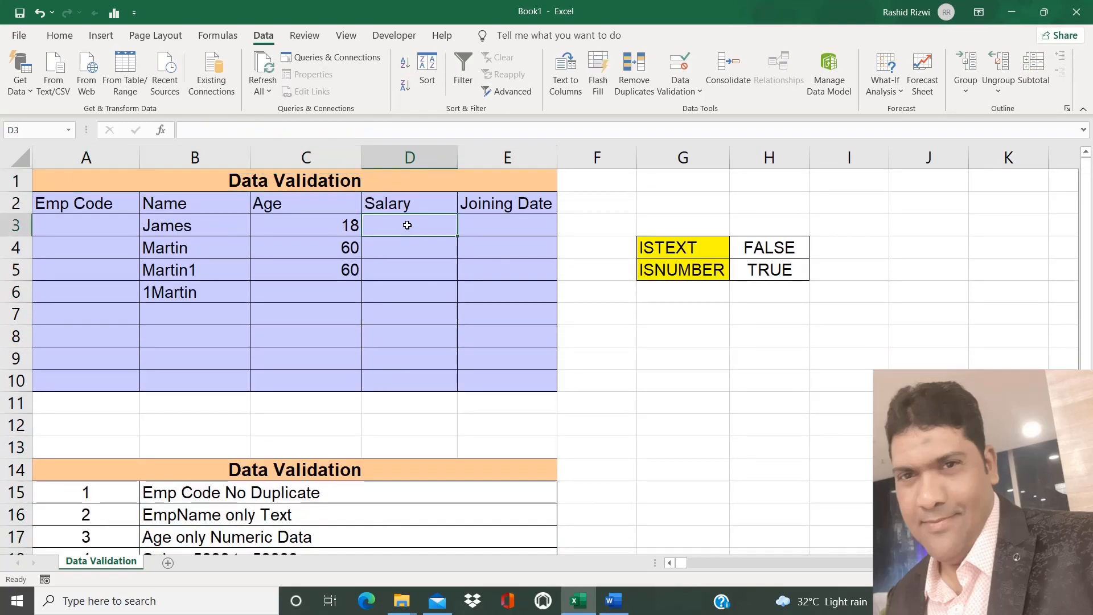
pyautogui.hotkey('shift', 'Down')
pyautogui.hotkey('shift', 'Down')
pyautogui.hotkey('shift', 'Down')
pyautogui.hotkey('shift', 'Down')
pyautogui.hotkey('shift', 'Down')
pyautogui.hotkey('shift', 'Down')
pyautogui.hotkey('shift', 'Down')
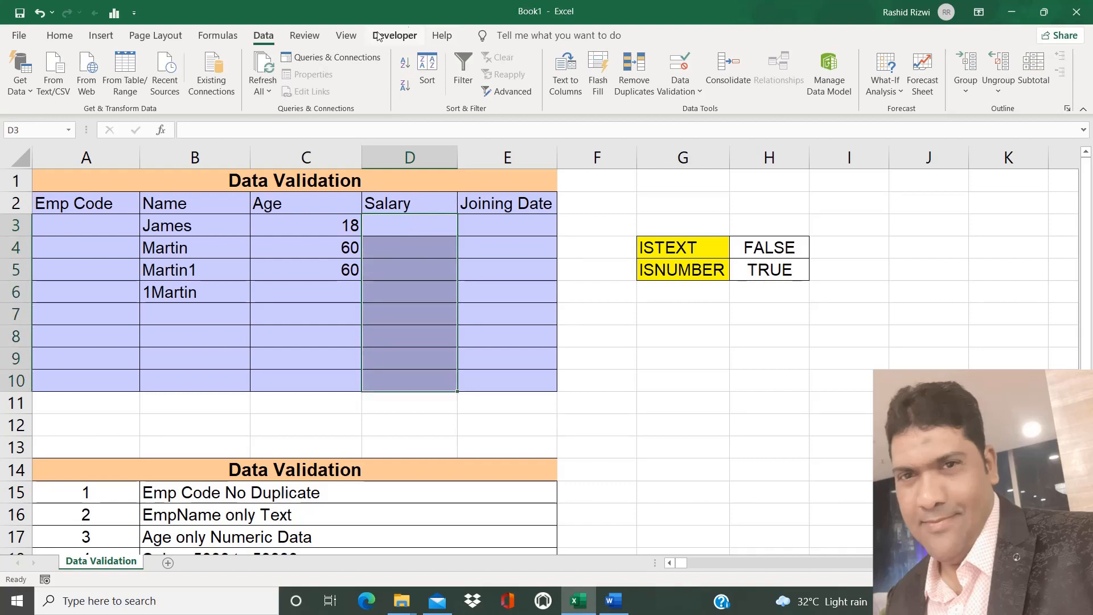
pyautogui.click(674, 93)
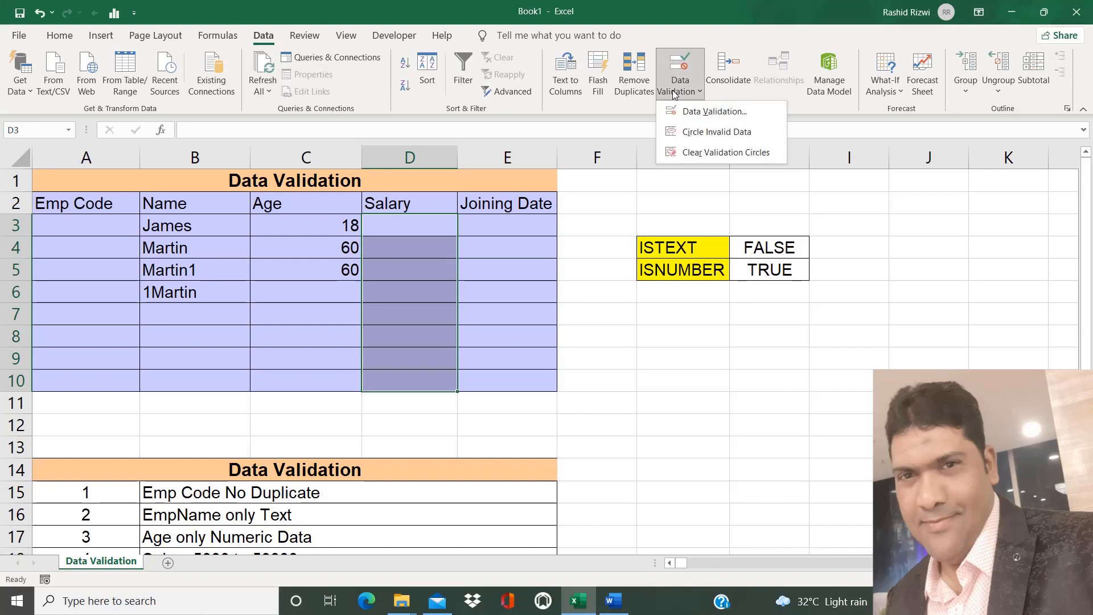
pyautogui.click(706, 113)
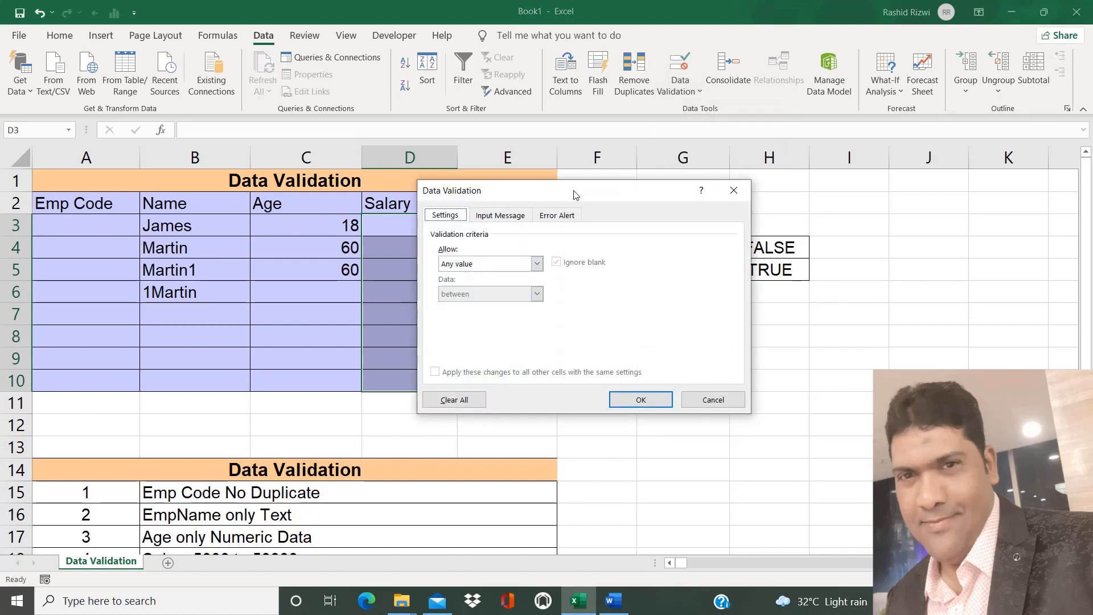
pyautogui.moveTo(574, 195); pyautogui.dragTo(691, 135)
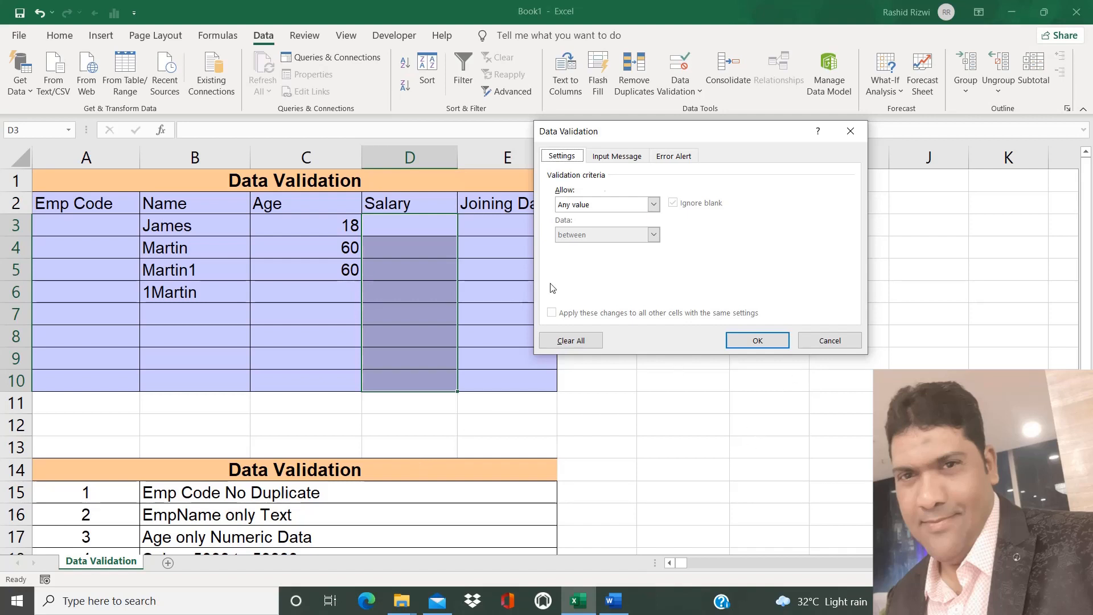
pyautogui.click(595, 206)
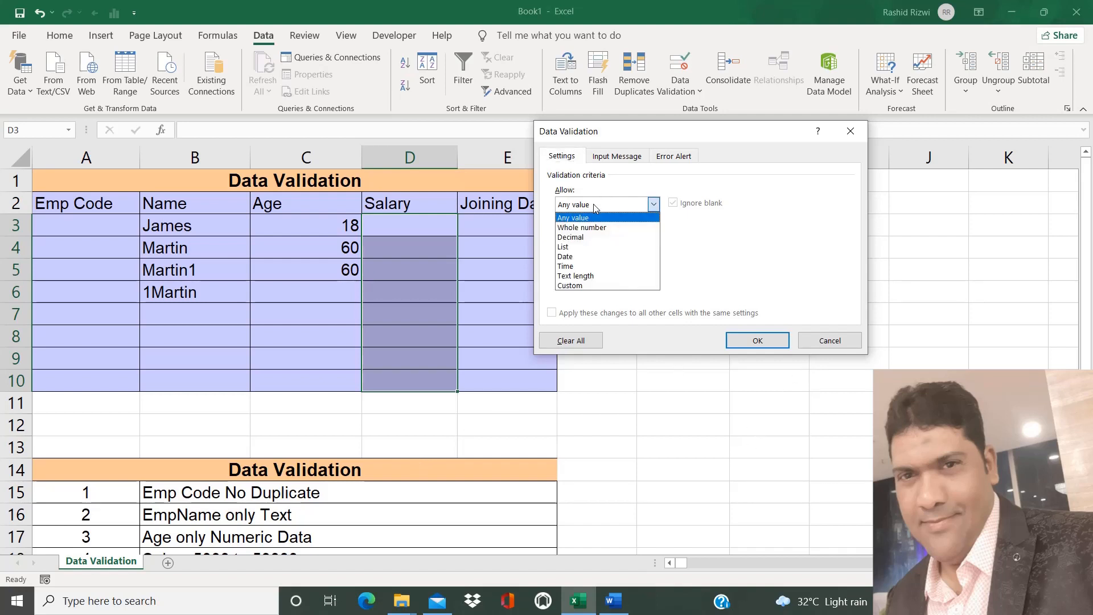
pyautogui.click(626, 227)
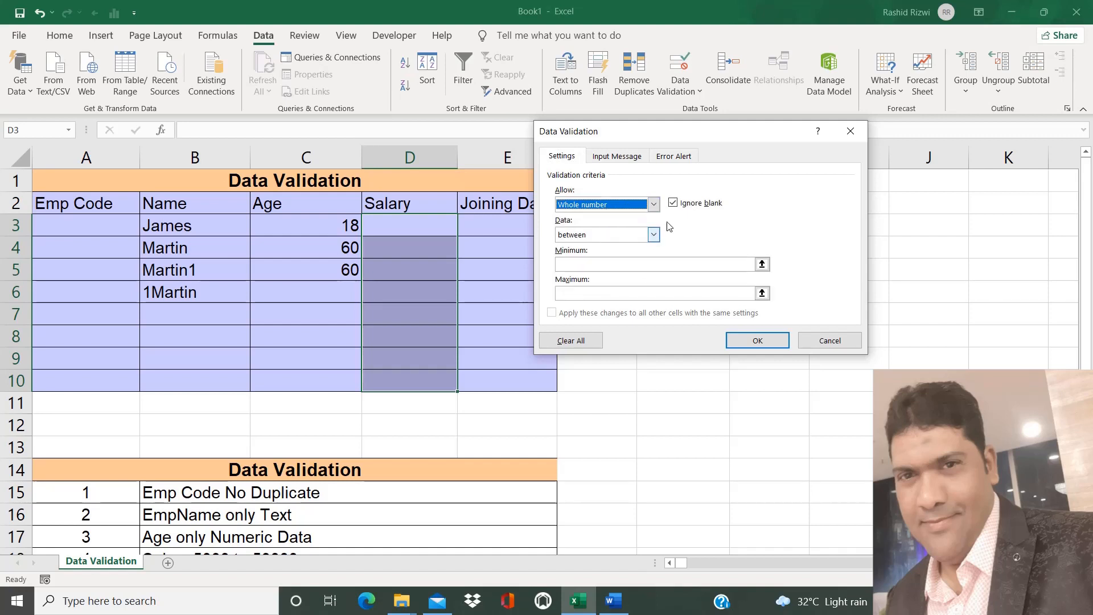
pyautogui.click(588, 265)
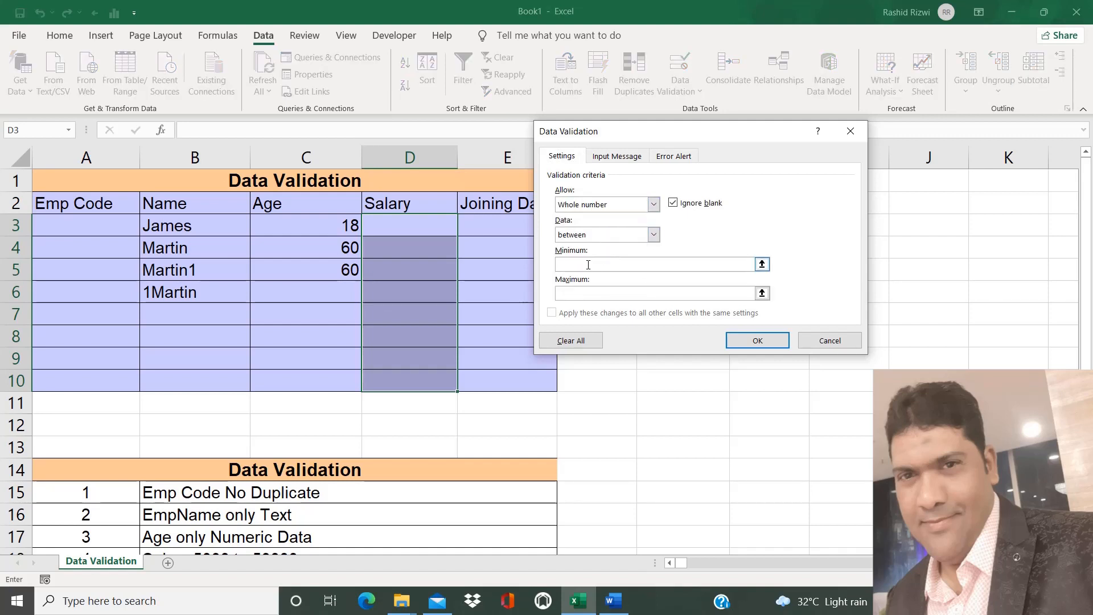
pyautogui.write('5000')
pyautogui.press('Tab')
pyautogui.write('50000')
# Check the Salary rule's input message and error alert settings, leave them blank, and apply the rule
pyautogui.click(601, 161)
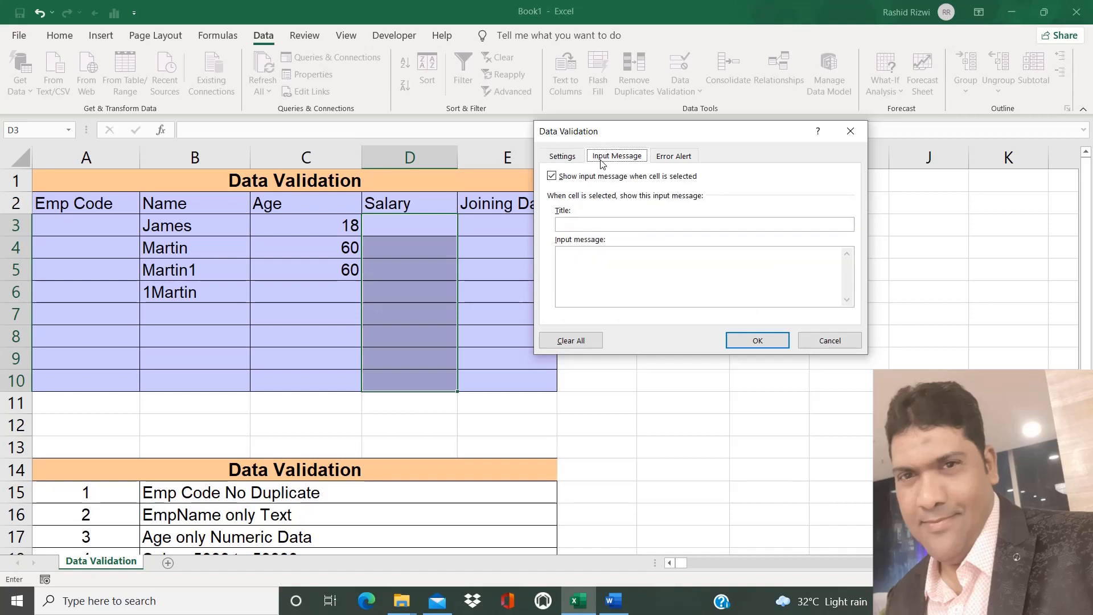
pyautogui.click(683, 162)
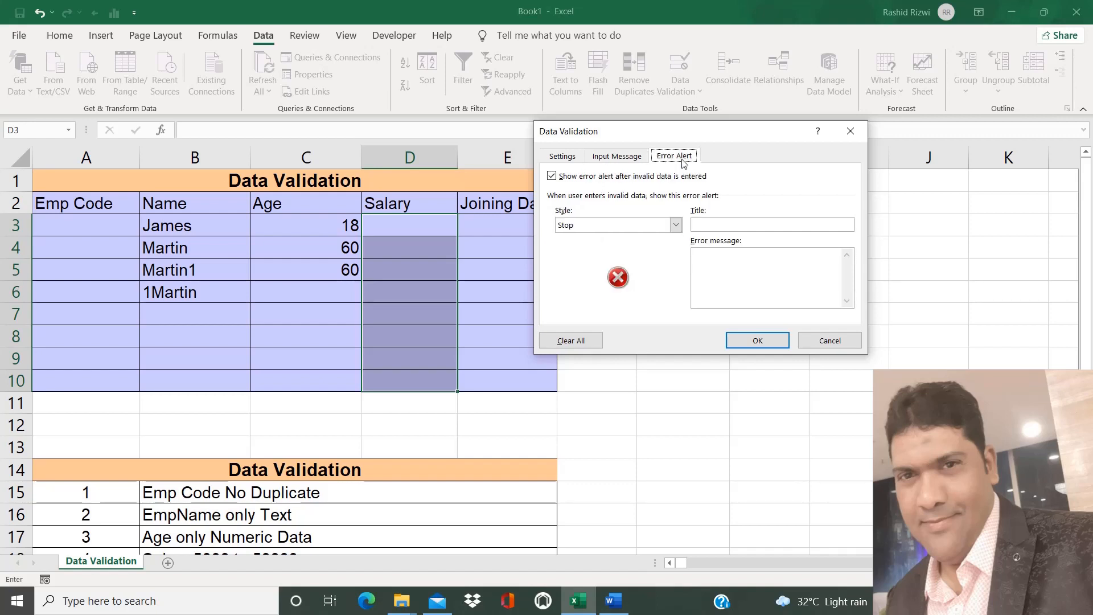
pyautogui.click(604, 160)
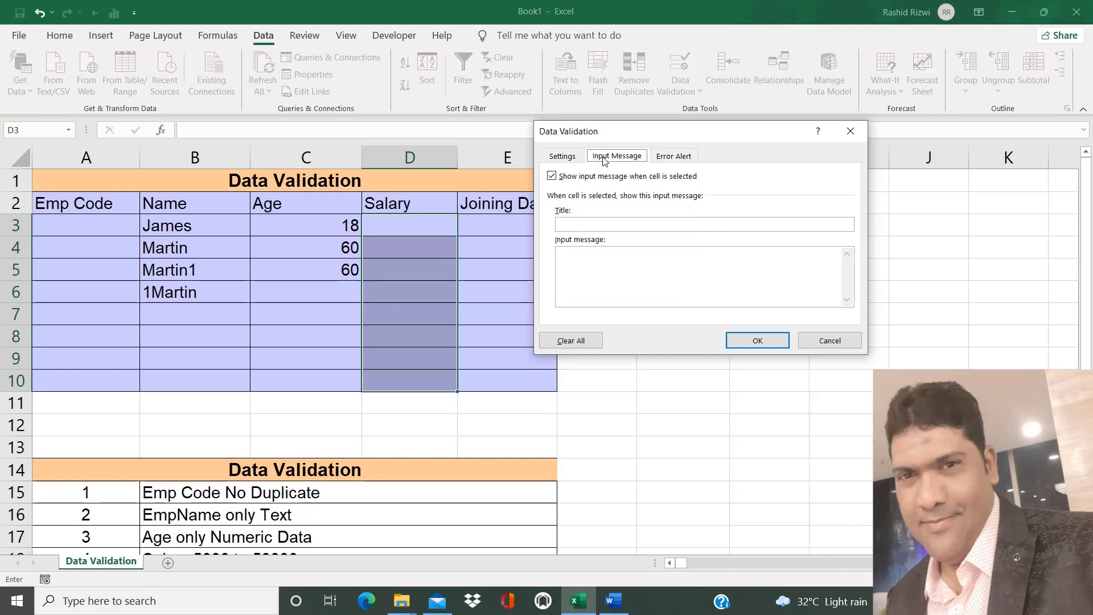
pyautogui.click(740, 347)
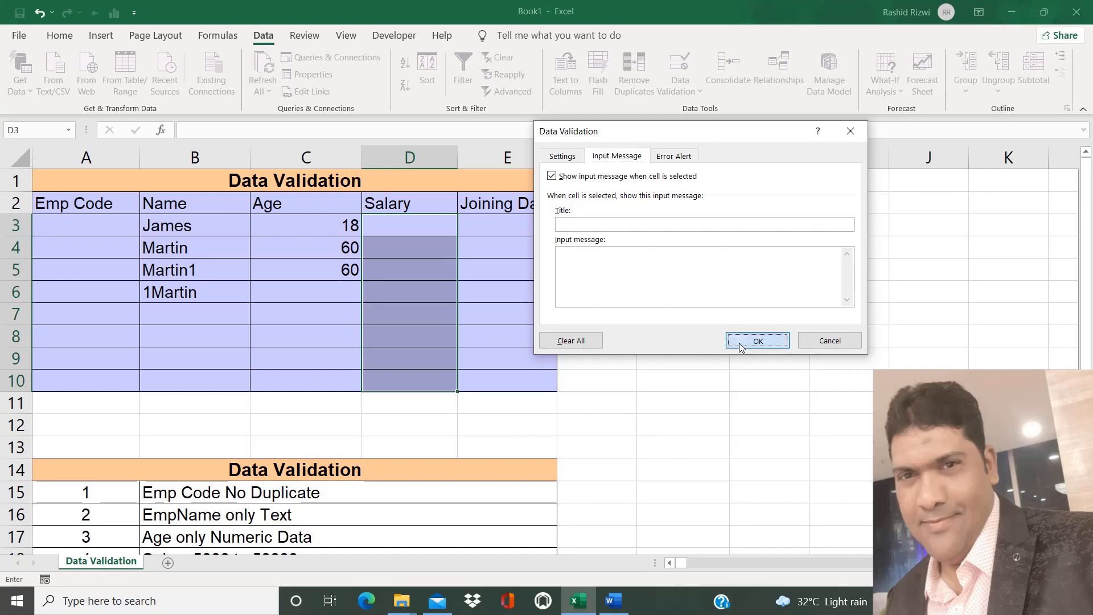
# Try to enter the salary 4999 in cell D3
pyautogui.click(437, 227)
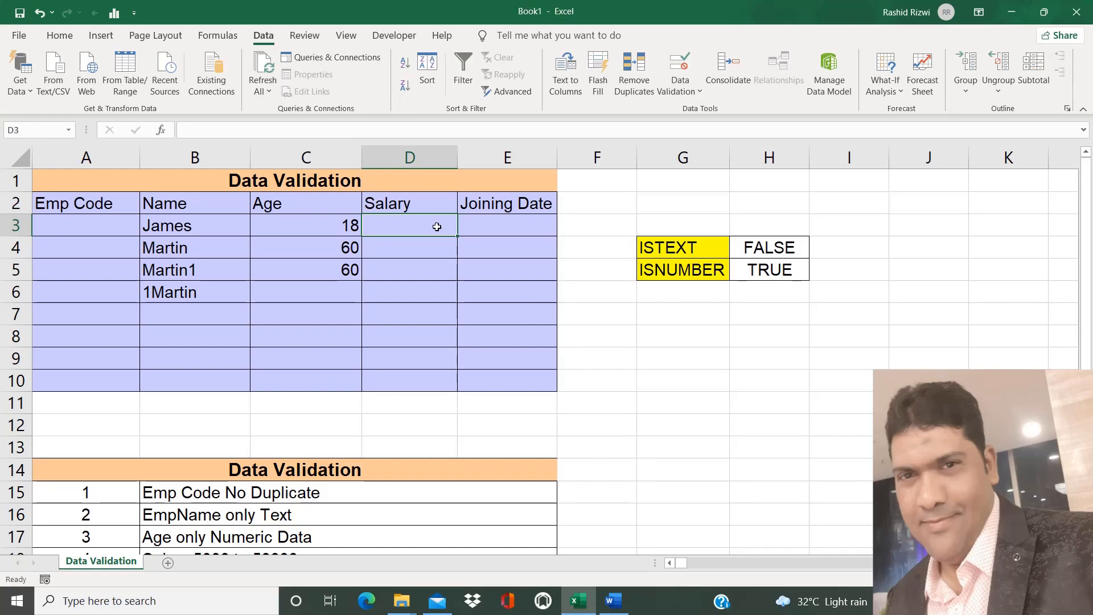
pyautogui.write('4999')
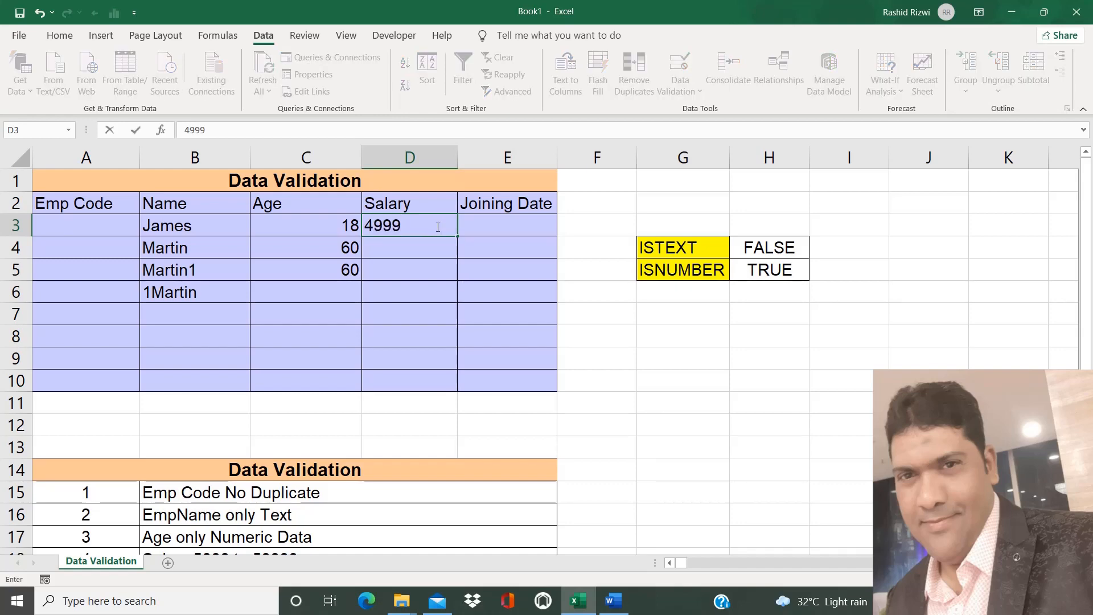
pyautogui.press('Return')
pyautogui.press('Escape')
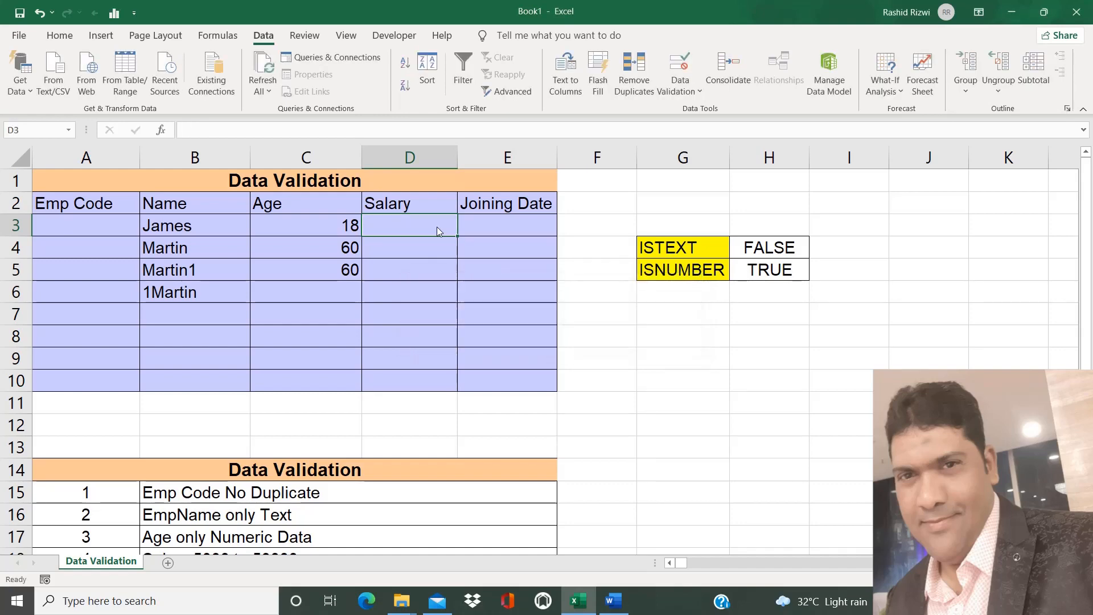
# Enter the salary 5000 in cell D3 and 50000 in cell D4
pyautogui.write('5000')
pyautogui.press('Return')
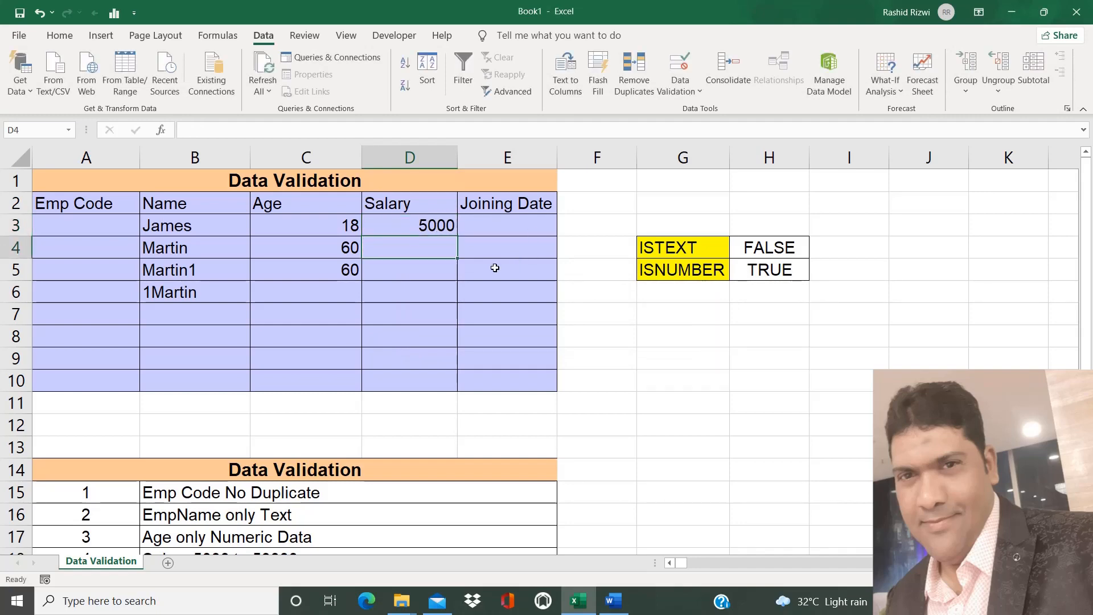
pyautogui.write('50000')
pyautogui.press('Return')
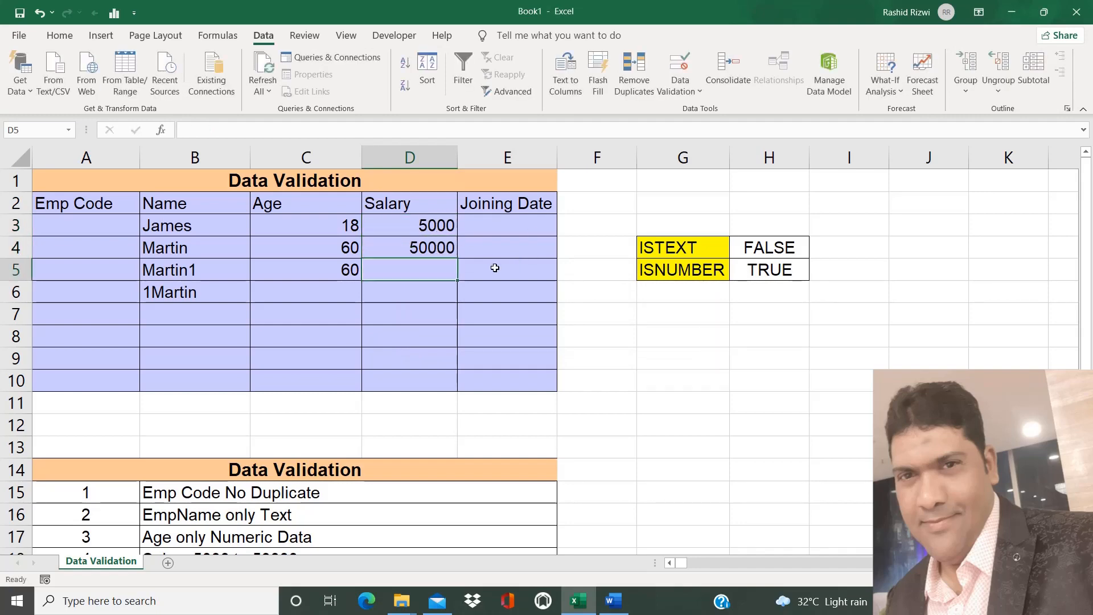
# Try to enter the salary 50001 in cell D5
pyautogui.write('5000')
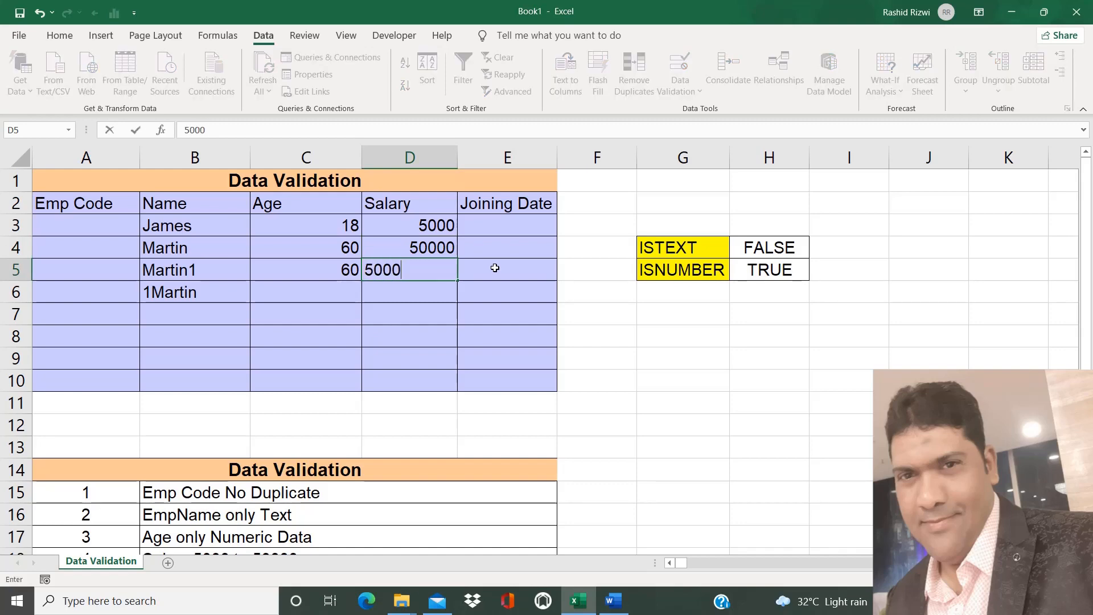
pyautogui.write('1')
pyautogui.press('Return')
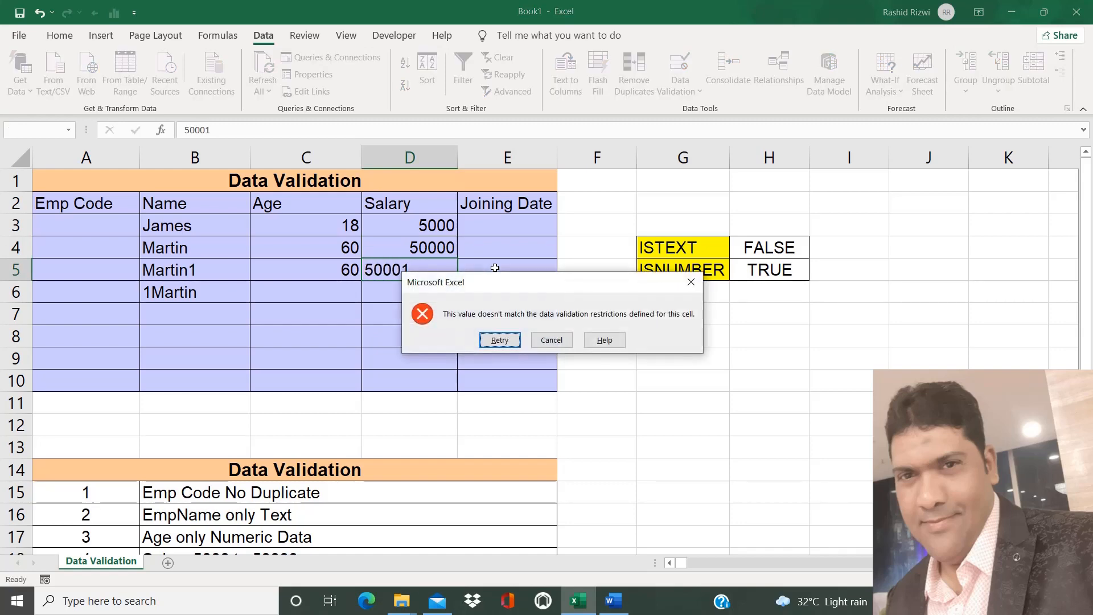
pyautogui.press('Escape')
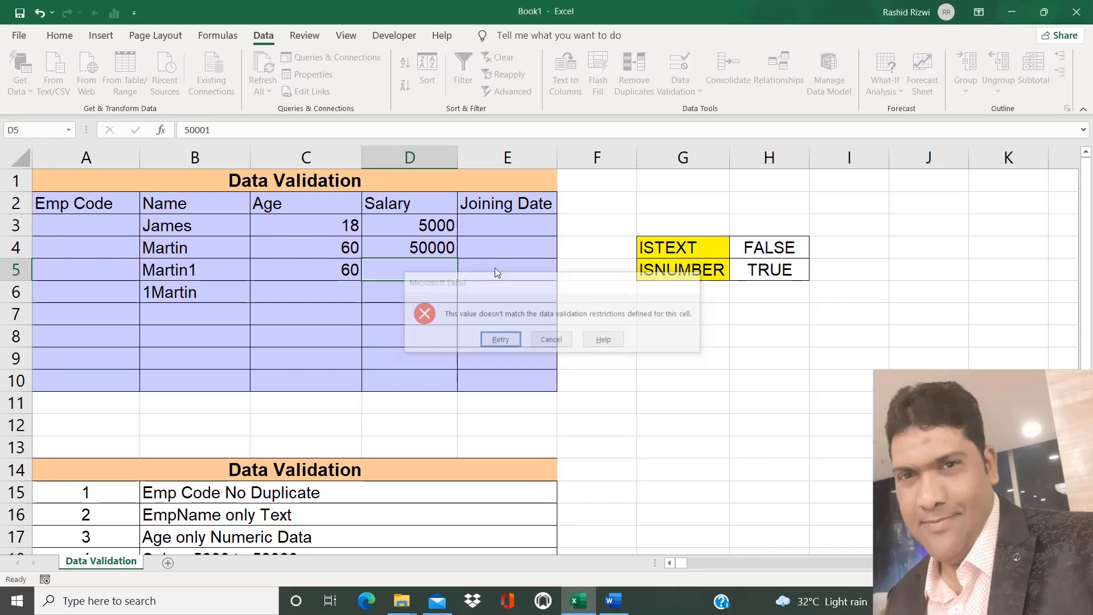
# Examine the rule list beneath the employee table for the Joining Date column's requirement
pyautogui.click(421, 233)
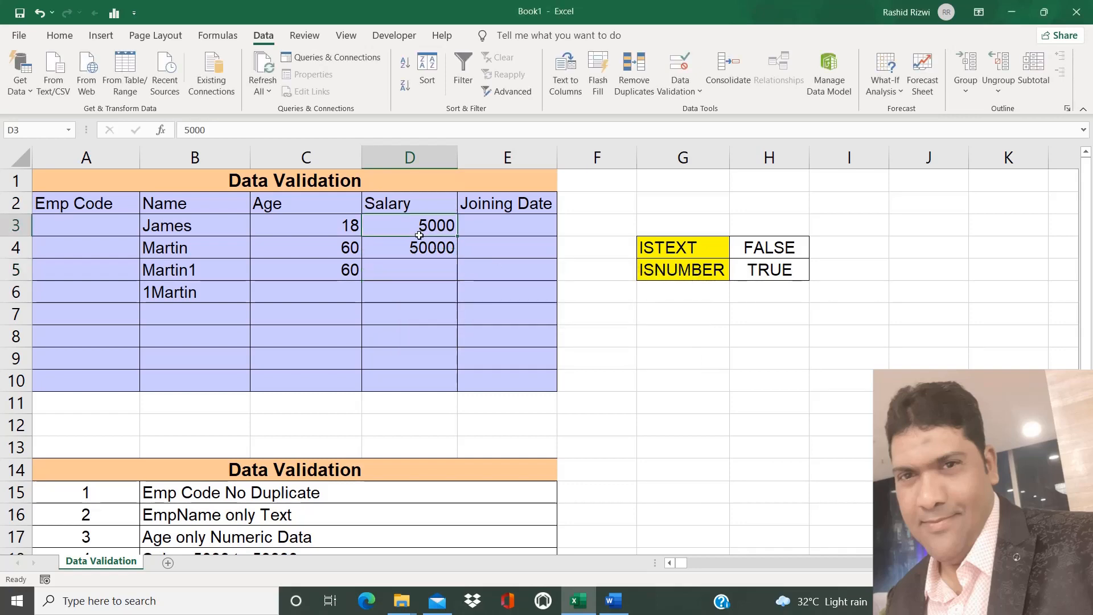
pyautogui.click(518, 224)
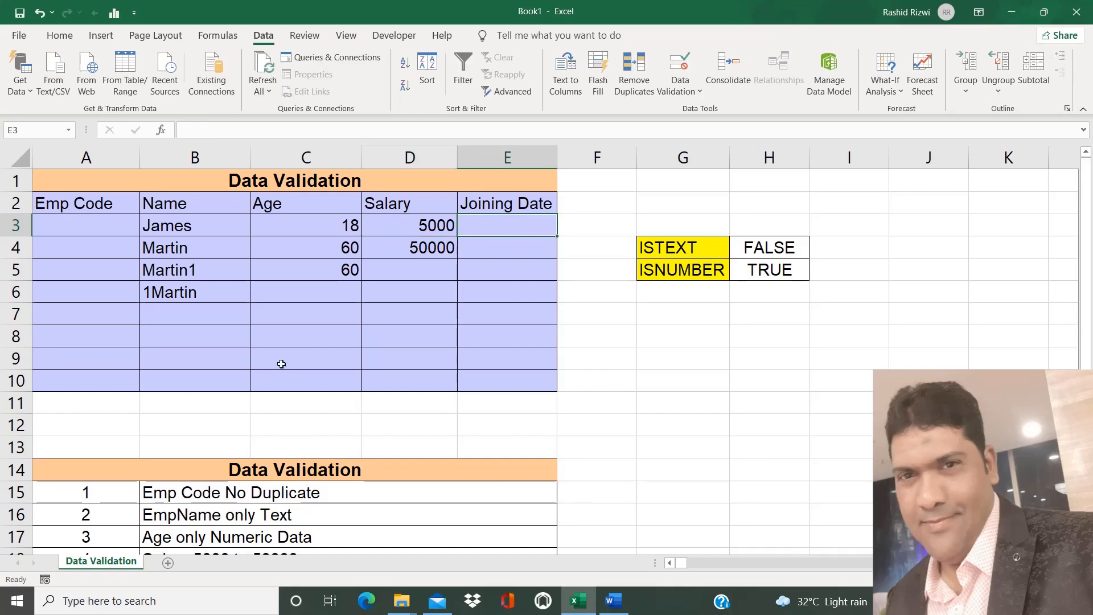
pyautogui.click(144, 482)
pyautogui.press('Down')
pyautogui.press('Down')
pyautogui.press('Down')
pyautogui.press('Down')
pyautogui.press('Down')
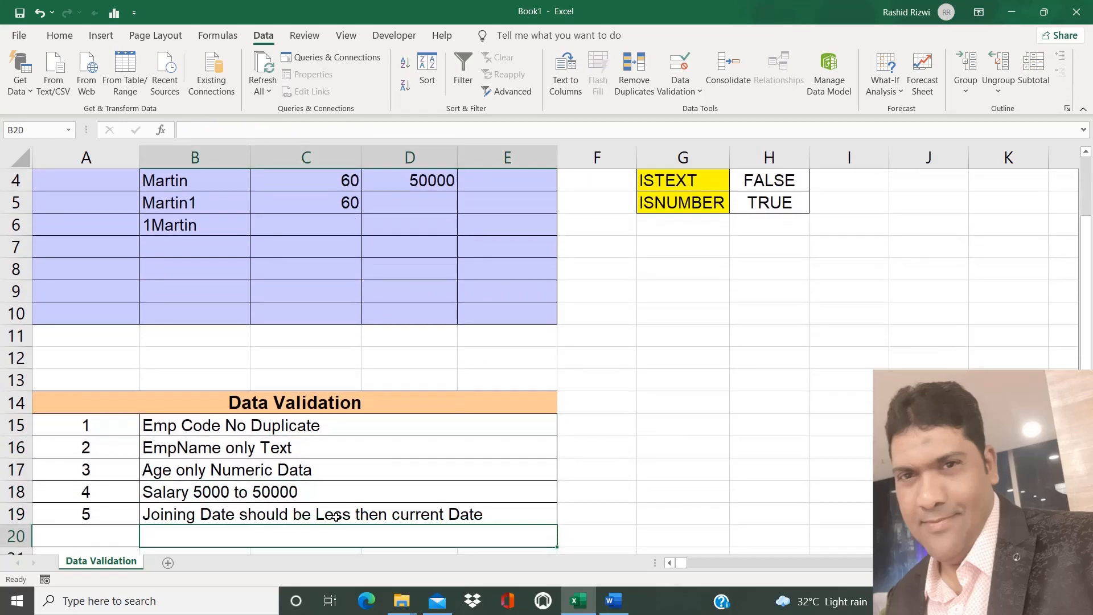
pyautogui.click(452, 360)
pyautogui.press('Left')
pyautogui.press('Up')
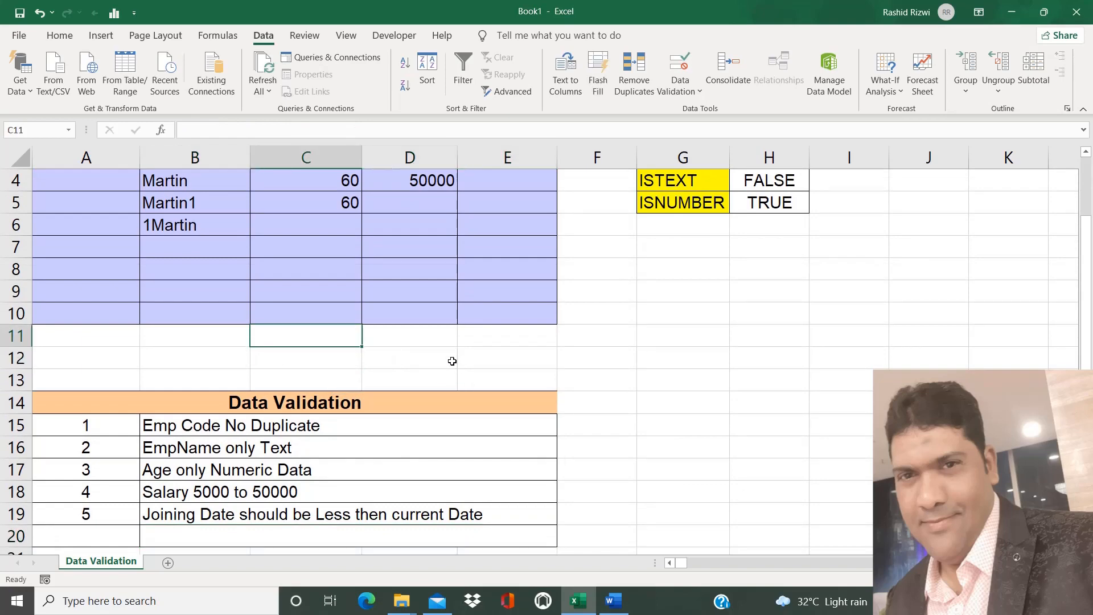
pyautogui.press('Up')
pyautogui.press('Up')
pyautogui.press('Up')
pyautogui.press('Up')
pyautogui.press('Up')
pyautogui.hotkey('ctrl', 'Home')
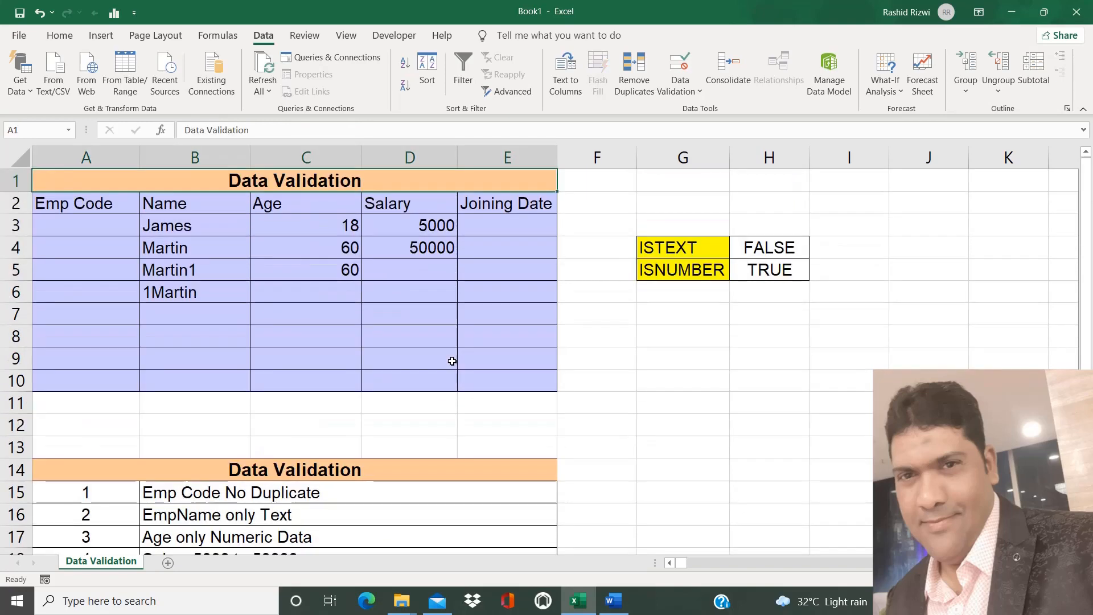
pyautogui.click(501, 228)
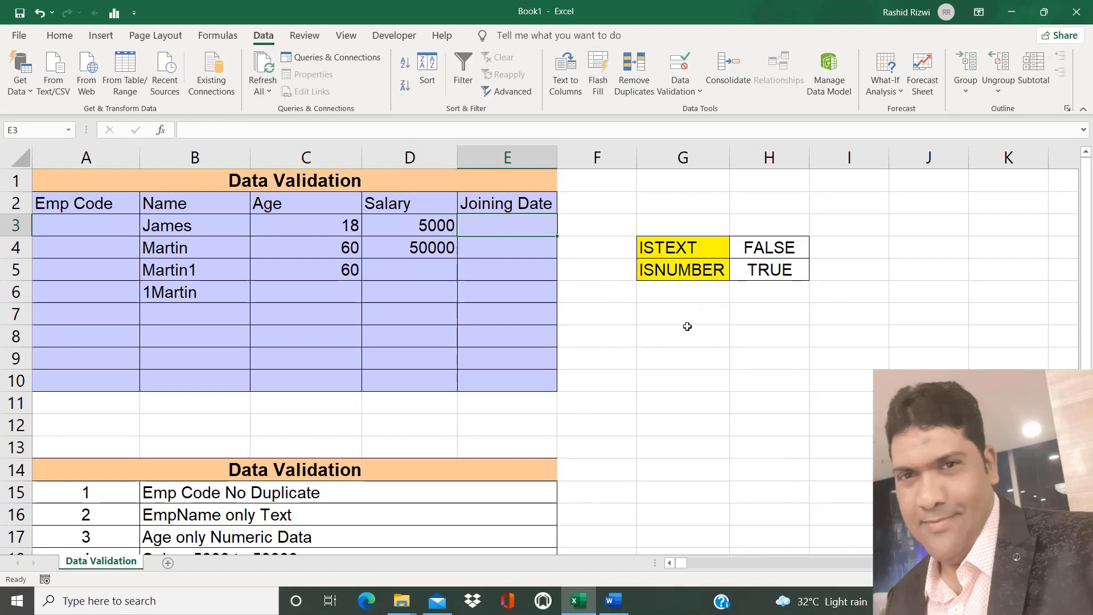
pyautogui.click(763, 340)
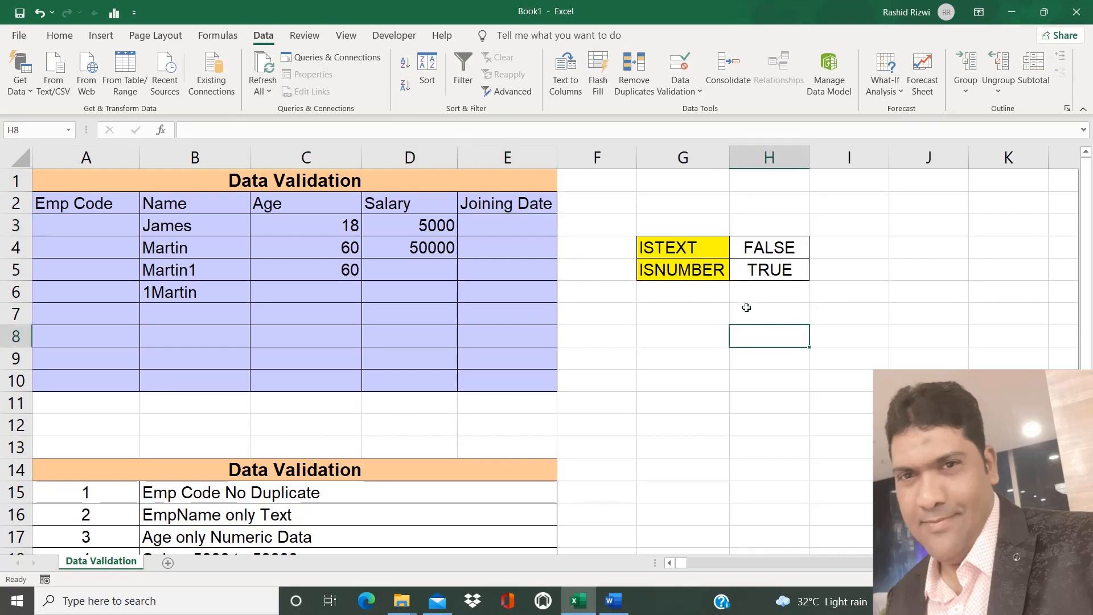
# Add the text label TODAY() in cell G6, beneath the ISNUMBER label
pyautogui.click(689, 294)
pyautogui.write("'TO")
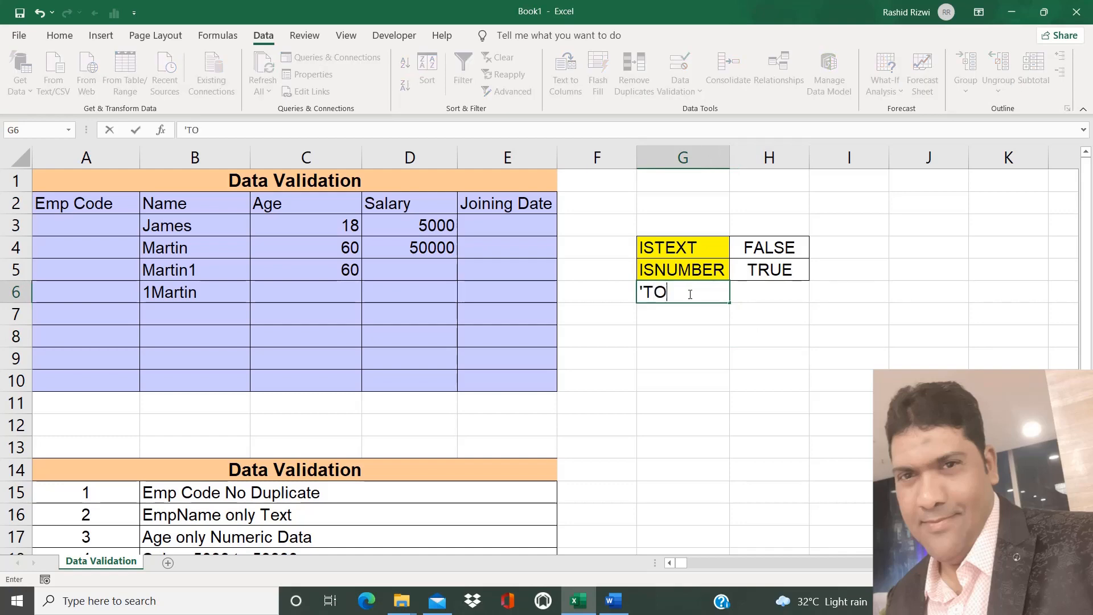
pyautogui.write('DAY()')
pyautogui.press('Return')
# Enter the formula =TODAY() in cell H6, beside its label
pyautogui.press('Up')
pyautogui.press('Right')
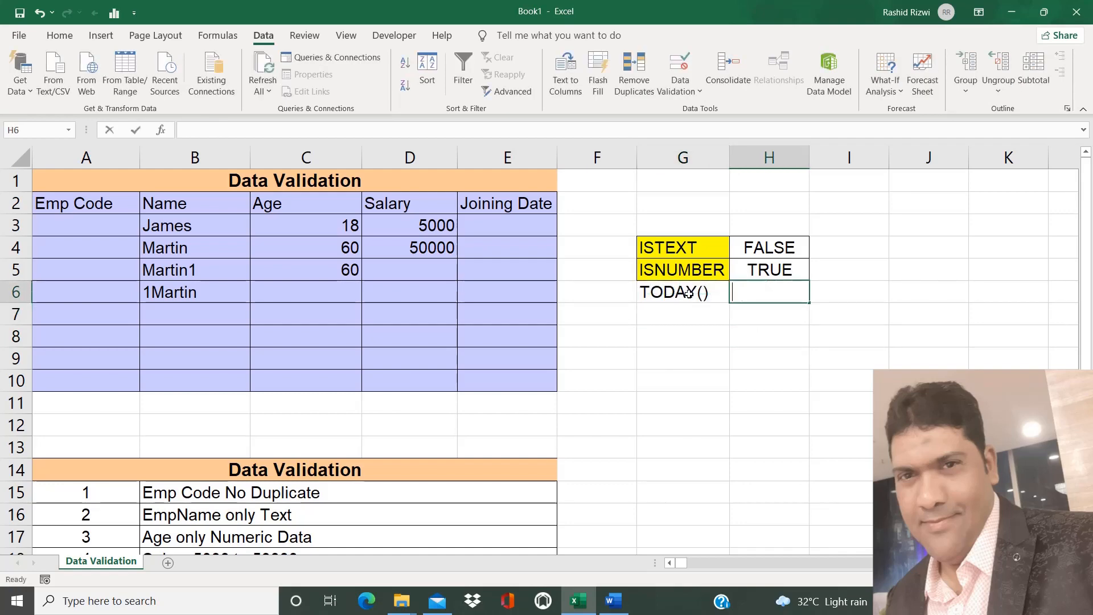
pyautogui.write('=TO')
pyautogui.press('Tab')
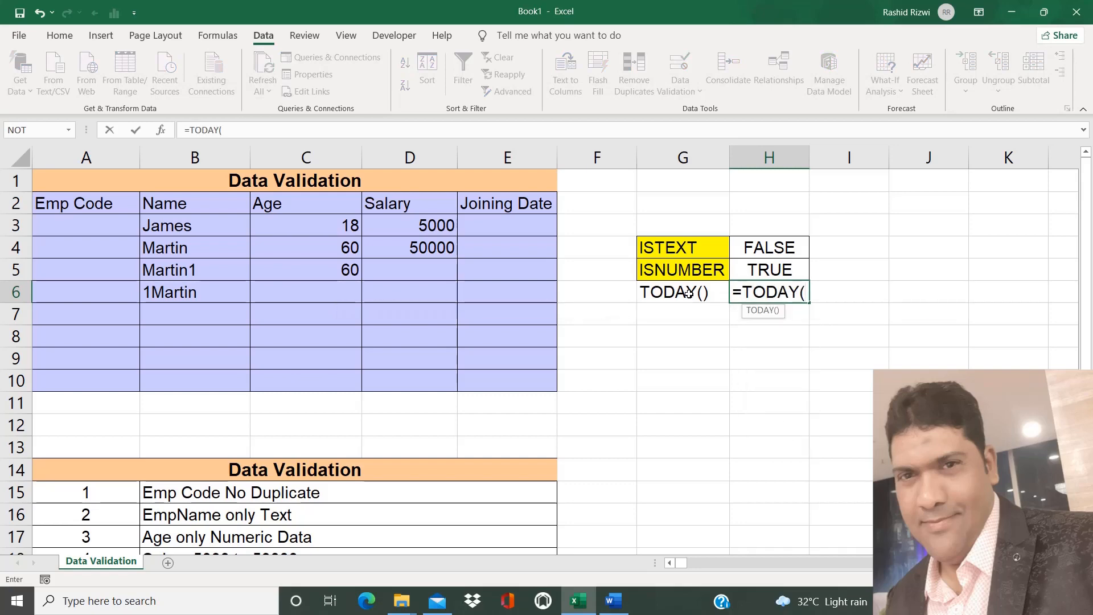
pyautogui.write(')')
pyautogui.press('Return')
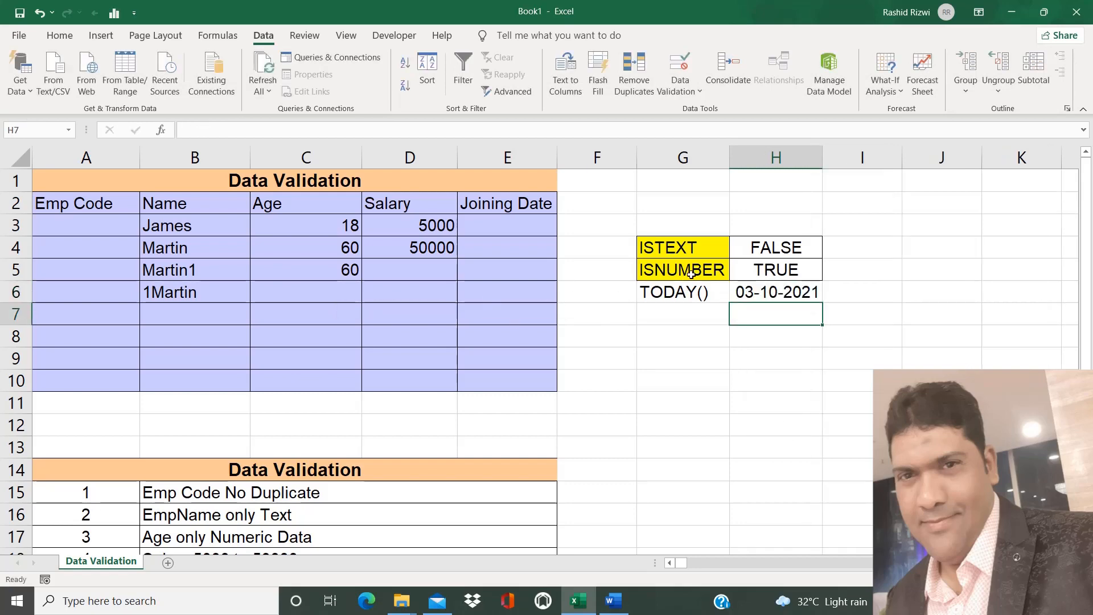
# Copy the ISNUMBER label's formatting to the TODAY() label in G6 and check the formula in H6
pyautogui.click(691, 274)
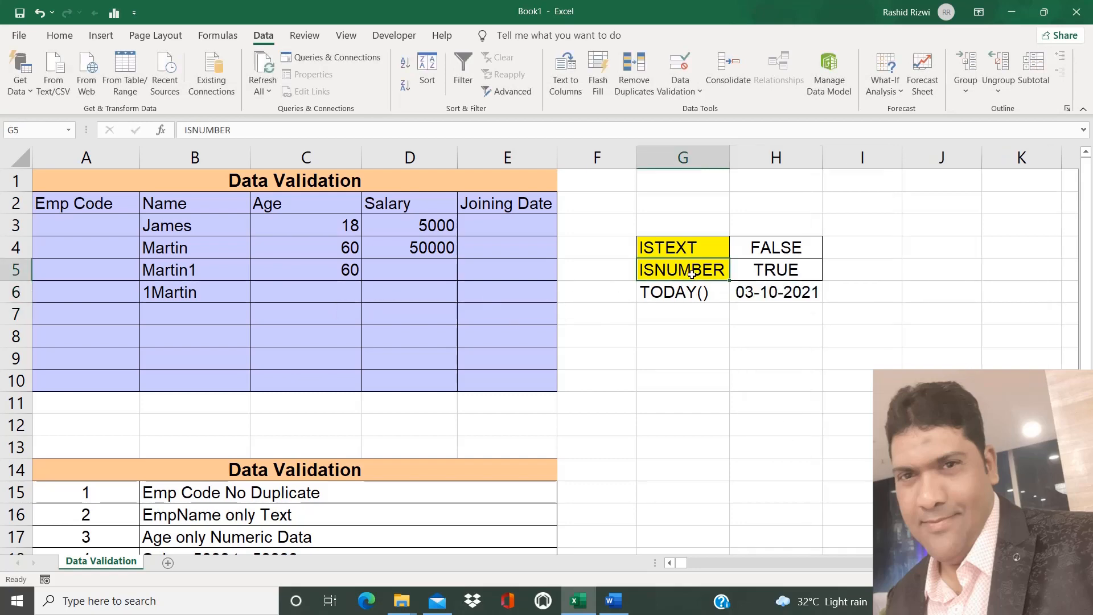
pyautogui.click(64, 38)
pyautogui.click(68, 93)
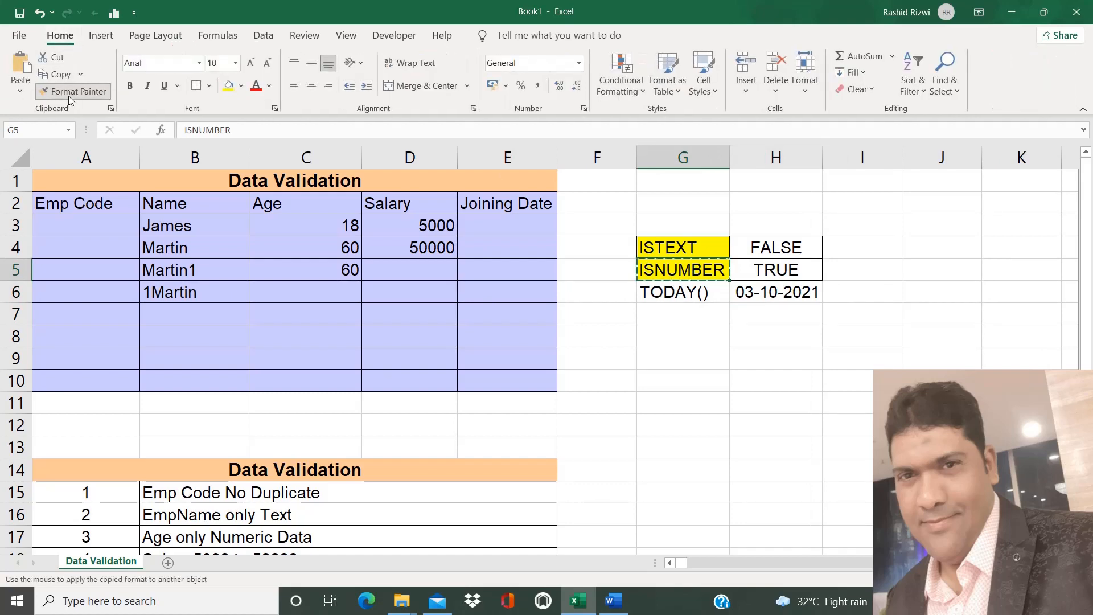
pyautogui.click(708, 292)
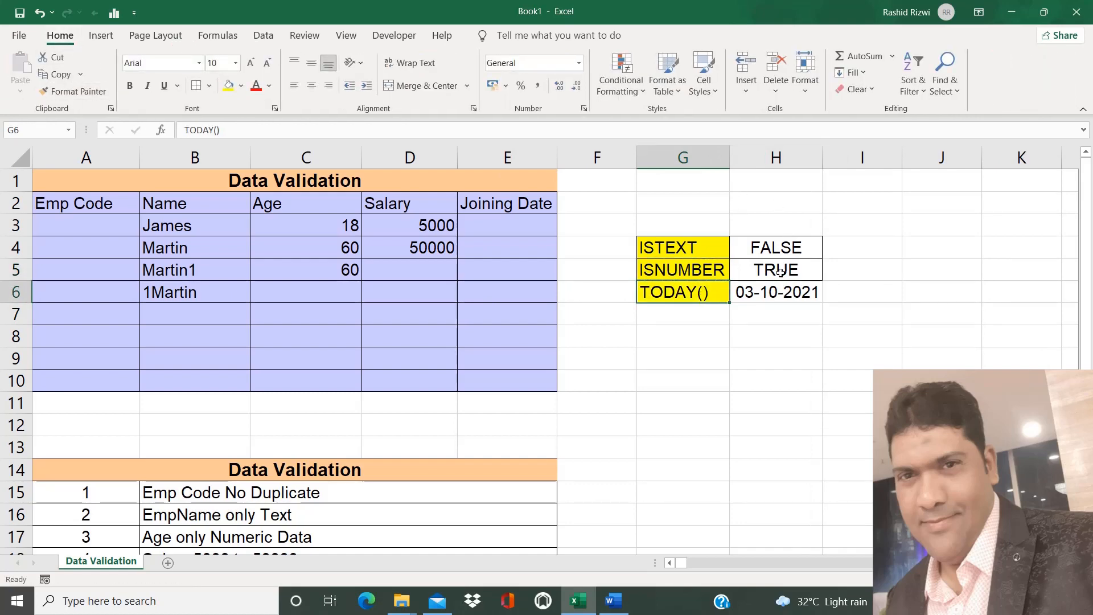
pyautogui.doubleClick(777, 292)
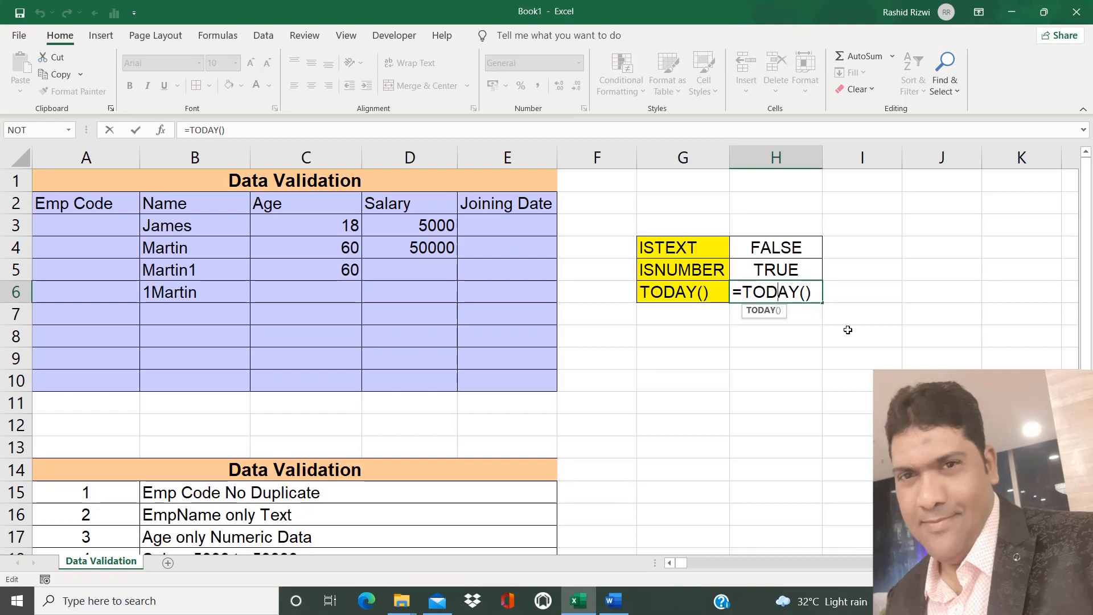
pyautogui.press('Return')
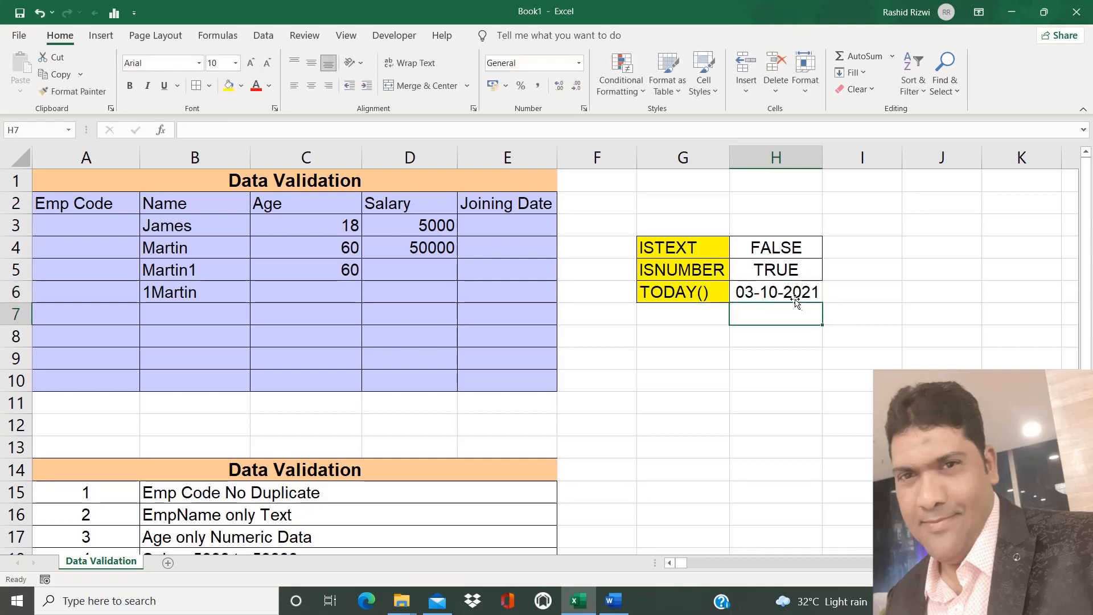
# Start a data validation rule for the Joining Date cells E3:E10 that allows Date values
pyautogui.click(533, 235)
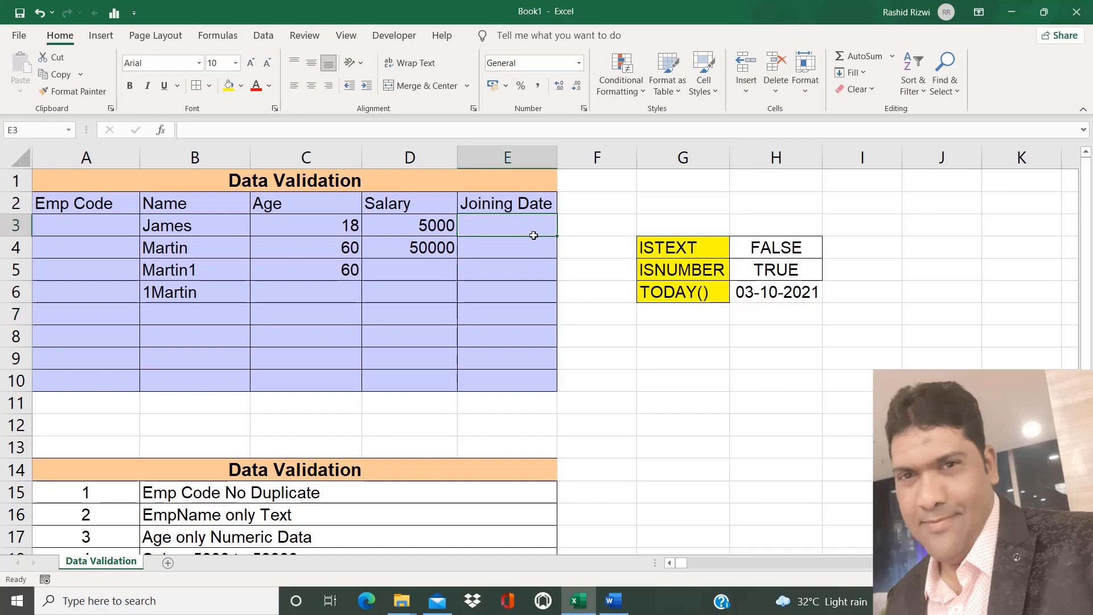
pyautogui.hotkey('shift', 'Down')
pyautogui.hotkey('shift', 'Down')
pyautogui.hotkey('shift', 'Down')
pyautogui.hotkey('shift', 'Down')
pyautogui.hotkey('shift', 'Down')
pyautogui.hotkey('shift', 'Down')
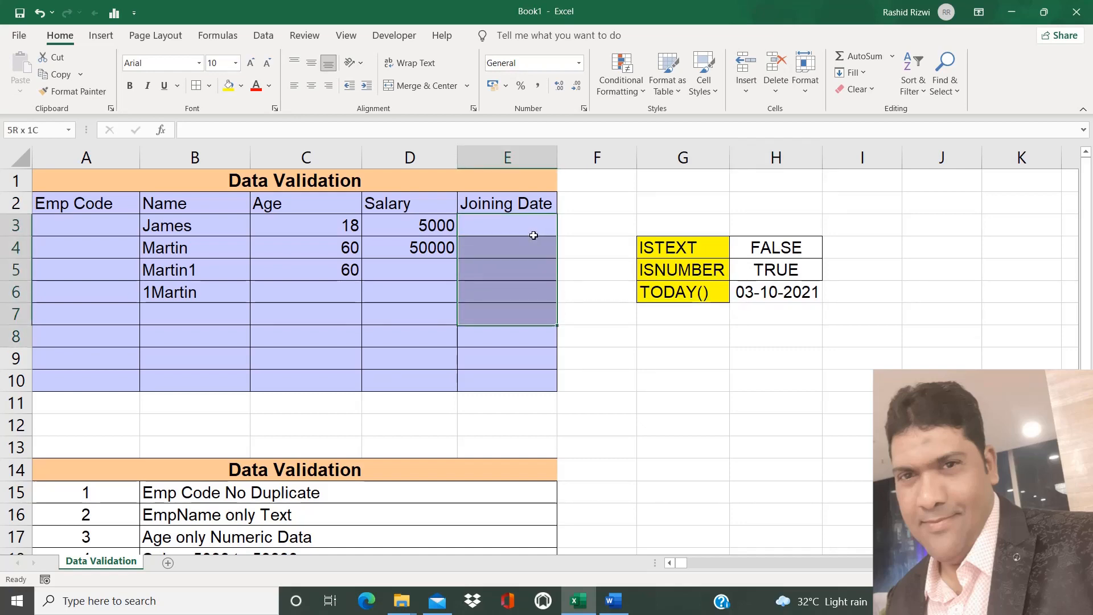
pyautogui.hotkey('shift', 'Down')
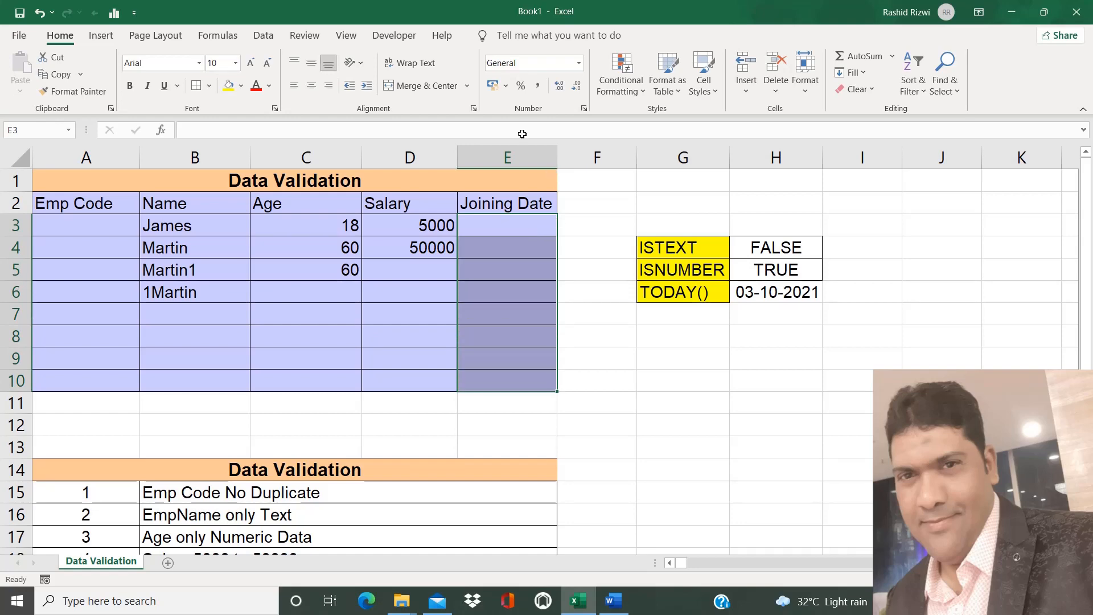
pyautogui.click(263, 36)
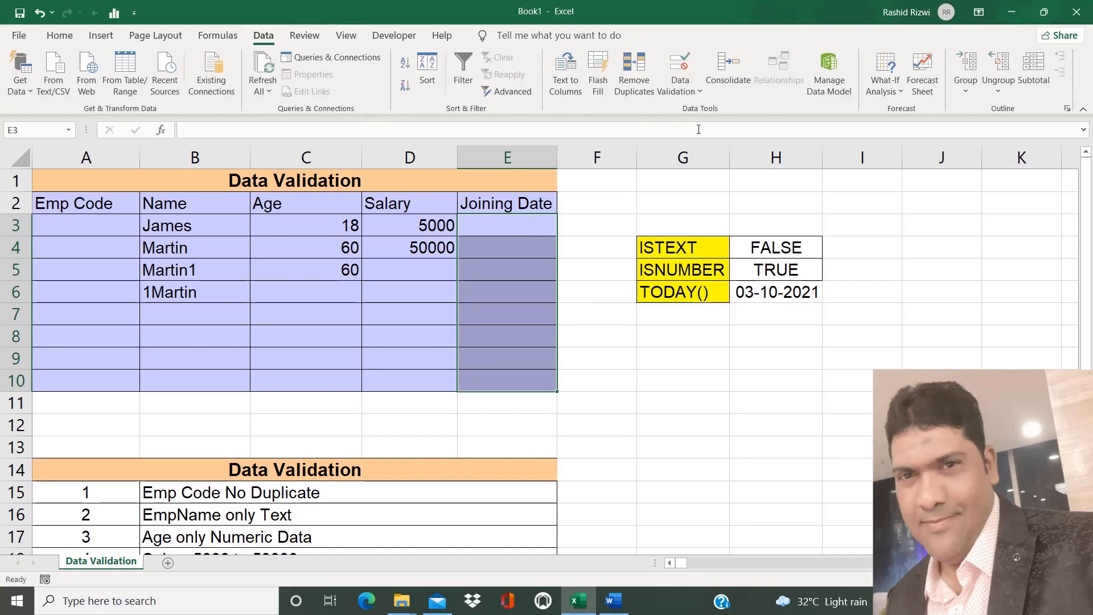
pyautogui.click(684, 90)
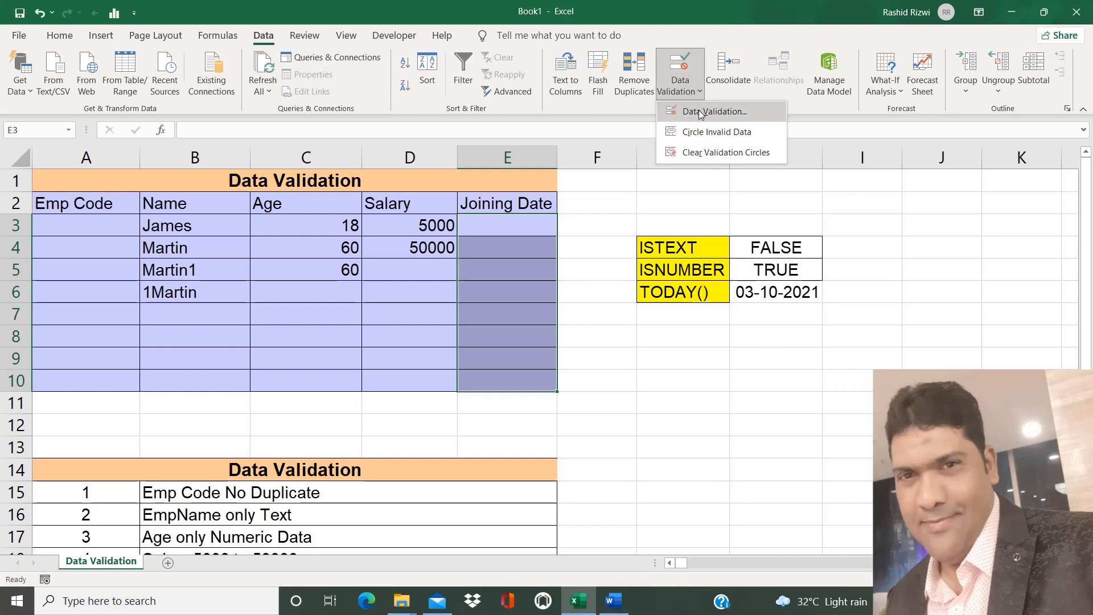
pyautogui.click(699, 111)
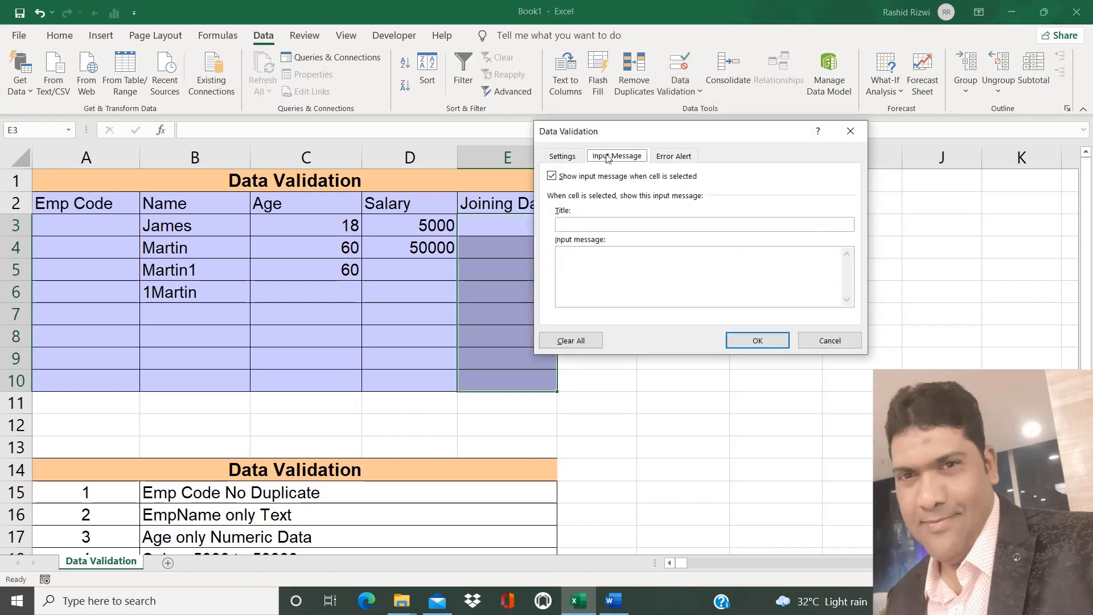
pyautogui.click(569, 161)
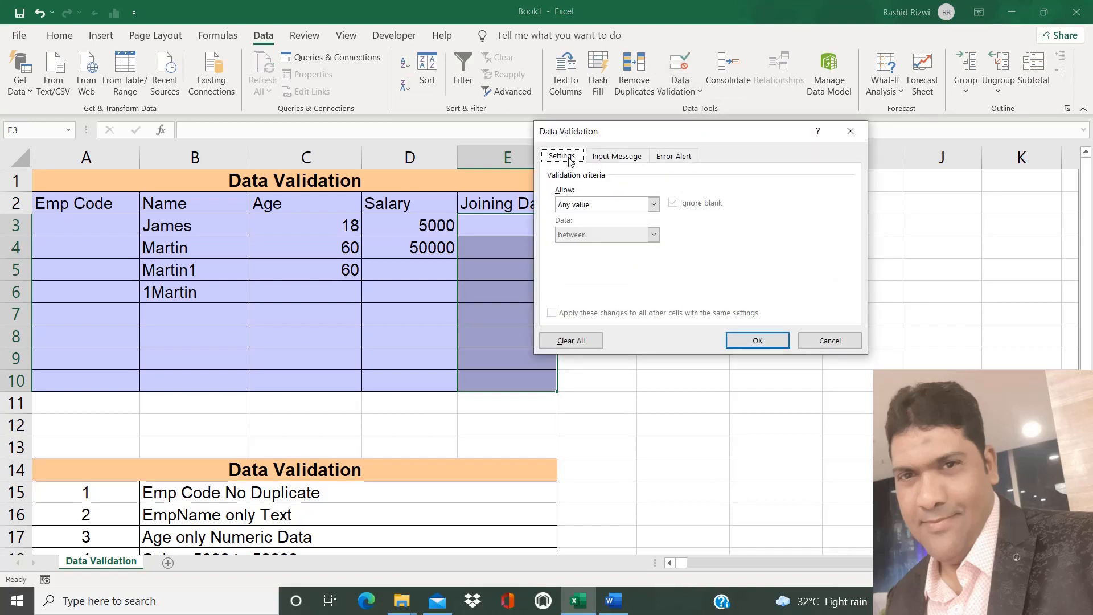
pyautogui.click(603, 206)
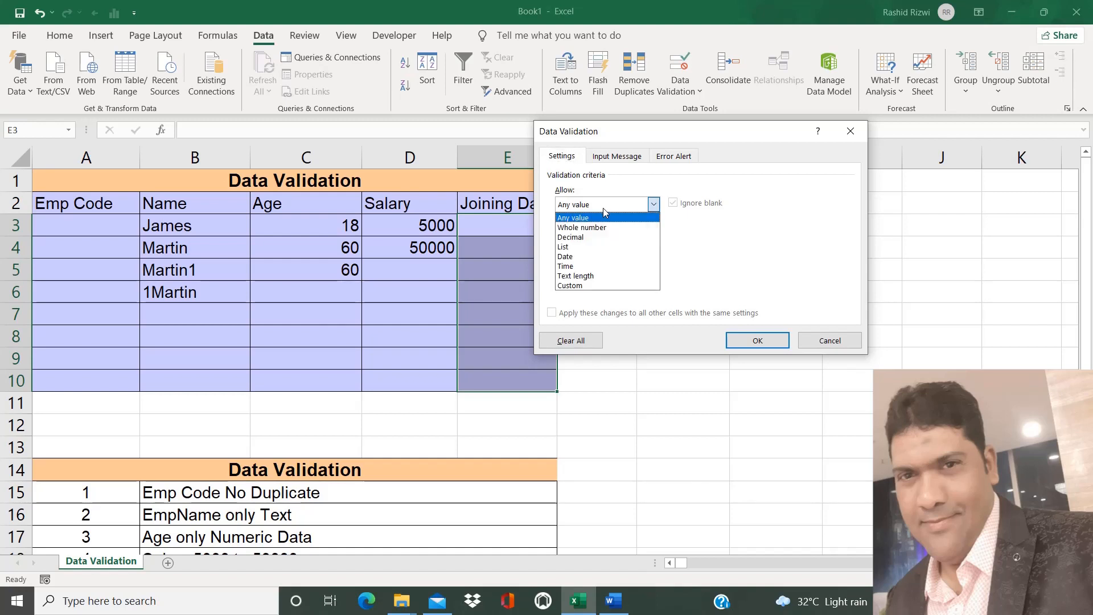
pyautogui.click(582, 257)
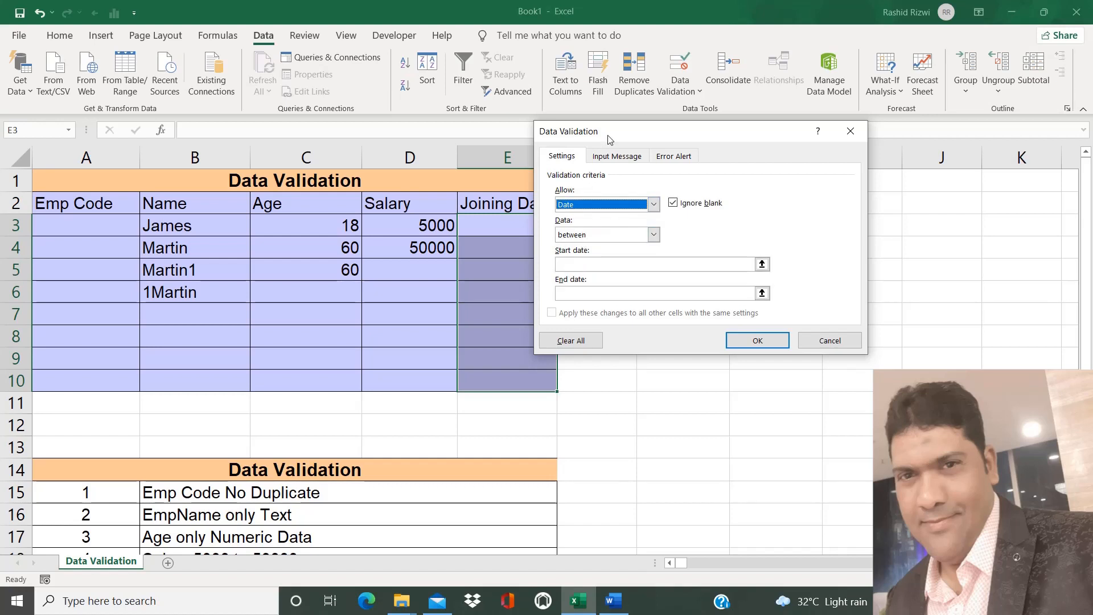
pyautogui.moveTo(615, 133); pyautogui.dragTo(692, 121)
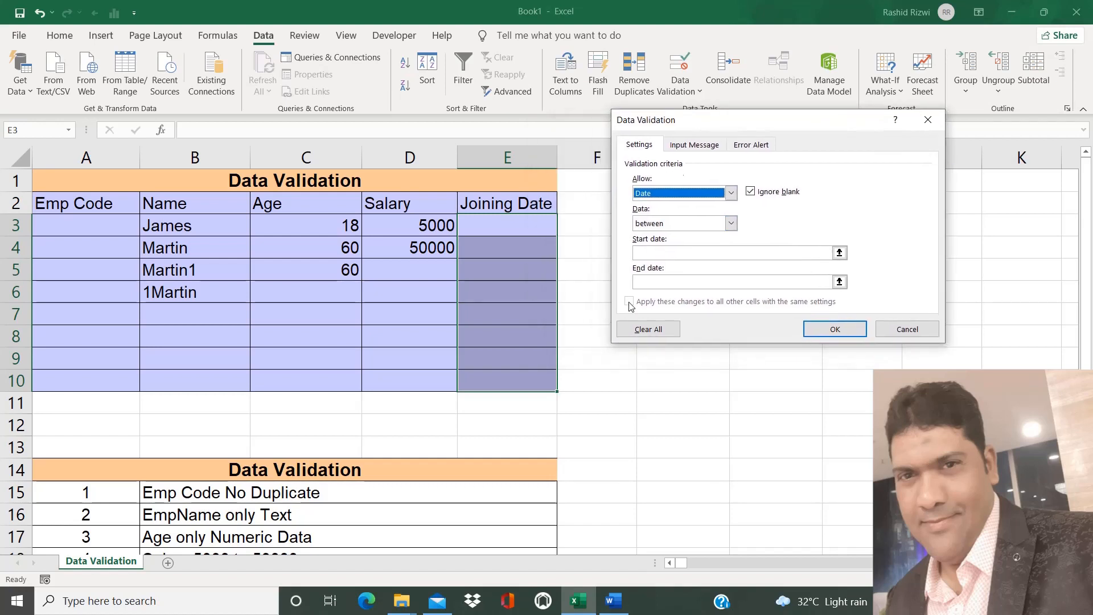
# Set the date condition to less than or equal to with end date =TODAY(), and apply the validation rule
pyautogui.click(650, 223)
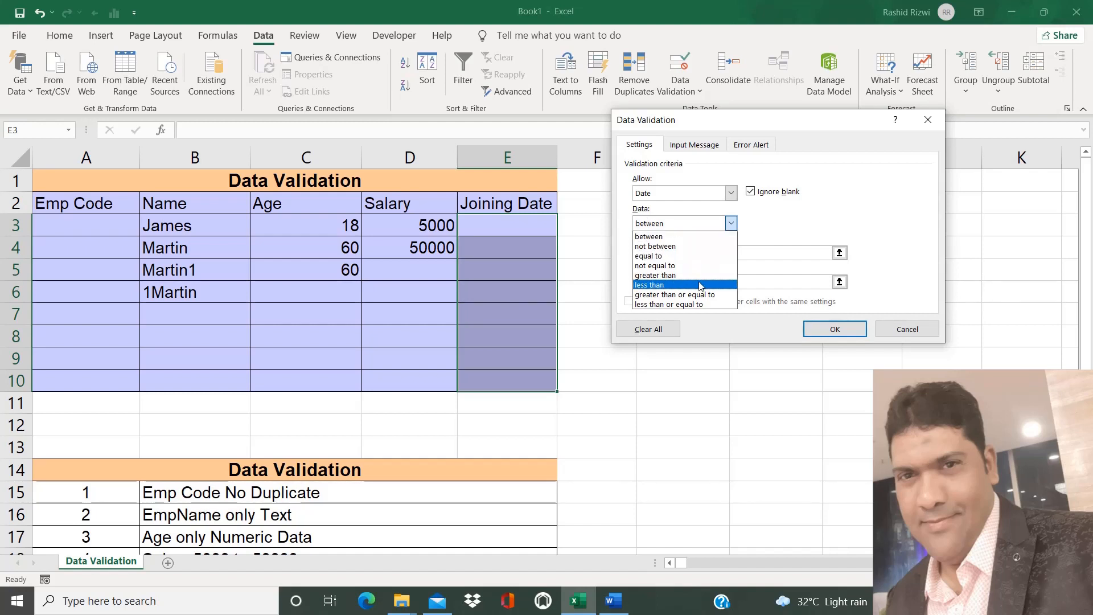
pyautogui.click(678, 285)
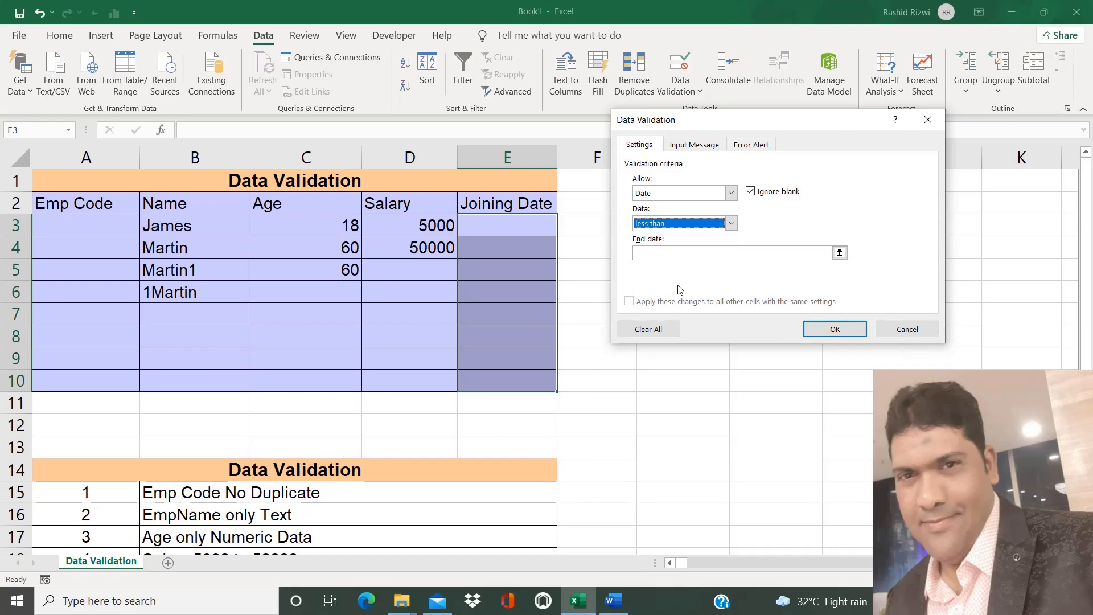
pyautogui.click(731, 224)
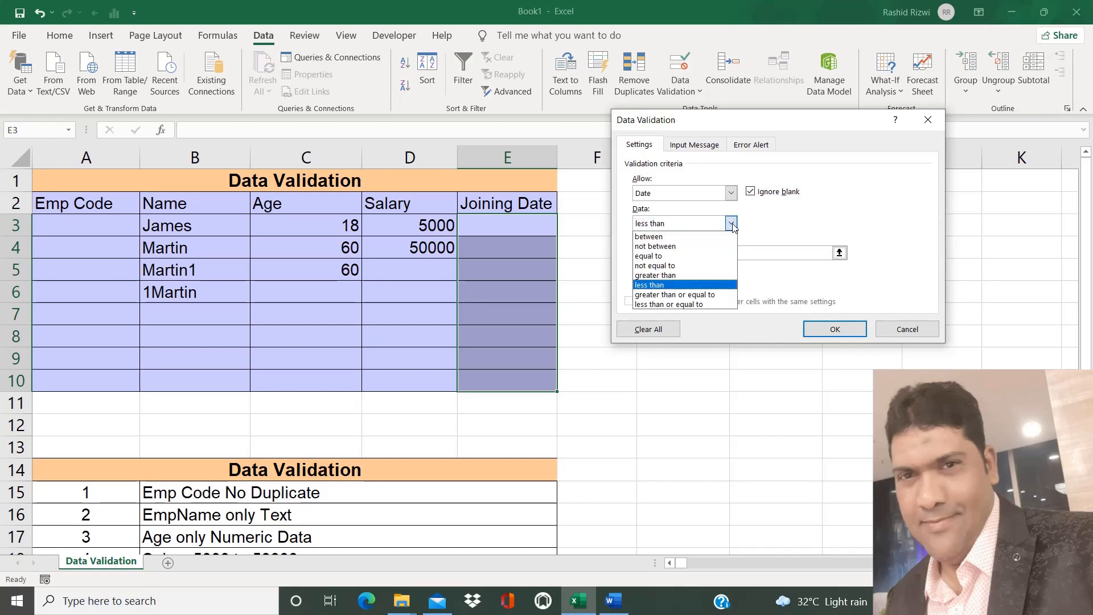
pyautogui.click(711, 305)
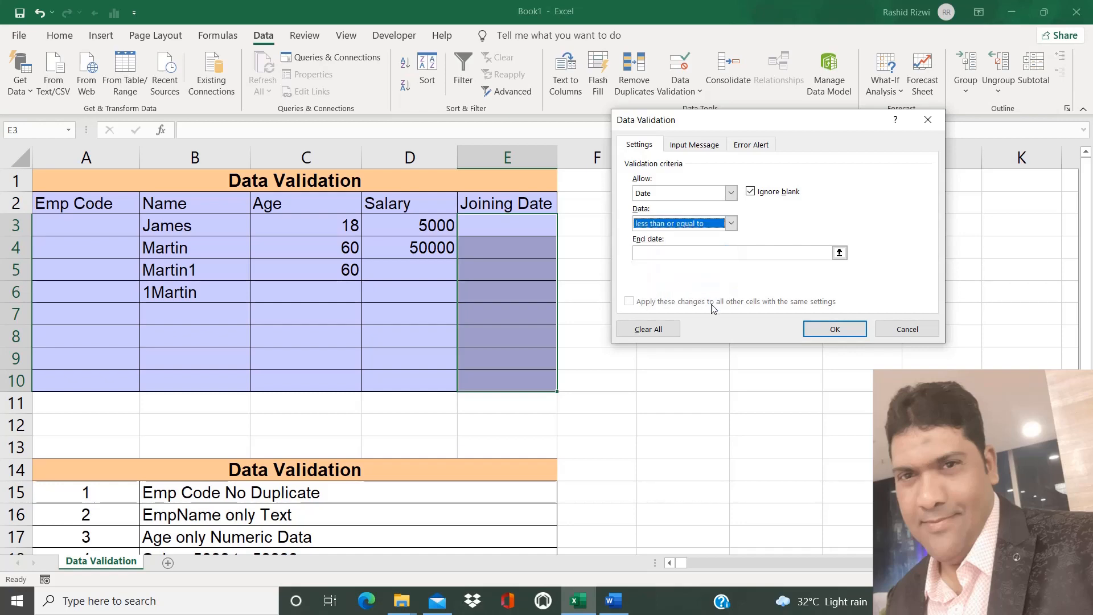
pyautogui.click(682, 252)
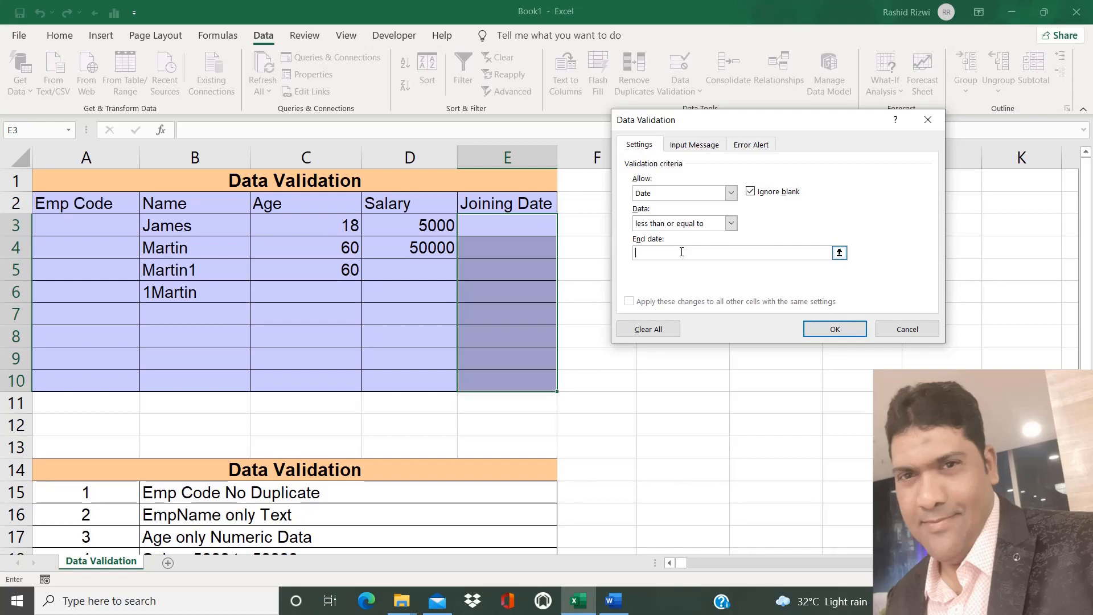
pyautogui.write('=TODAY()')
pyautogui.click(687, 149)
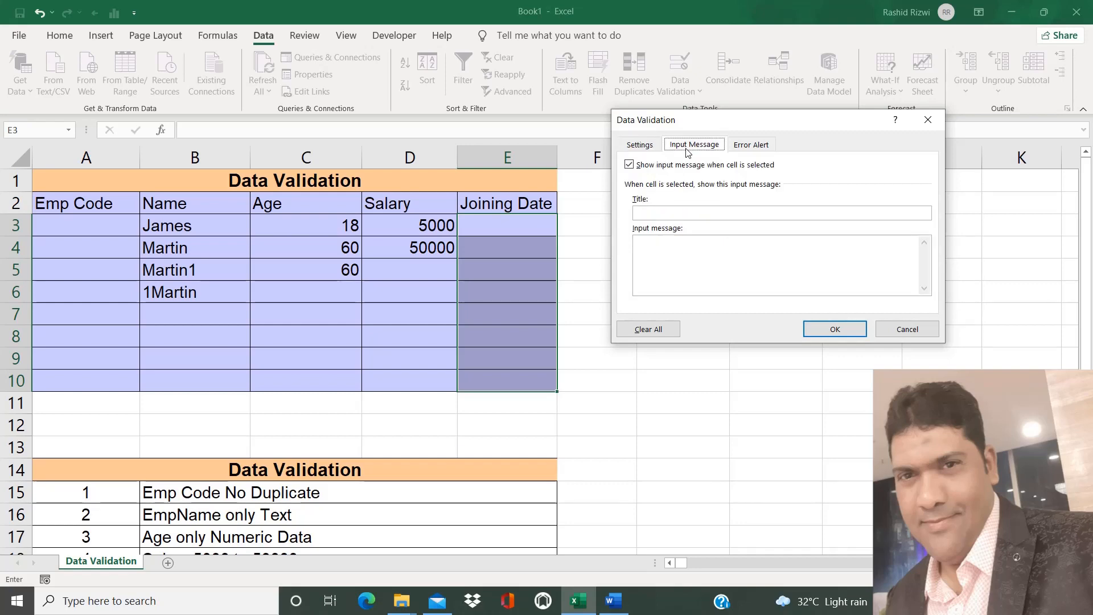
pyautogui.click(748, 147)
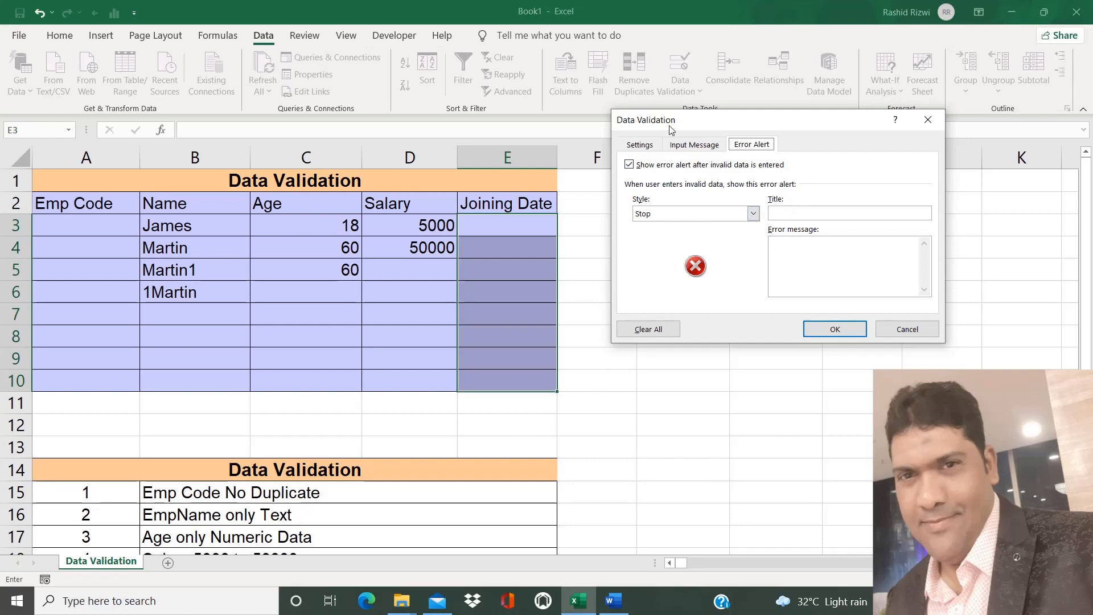
pyautogui.click(639, 145)
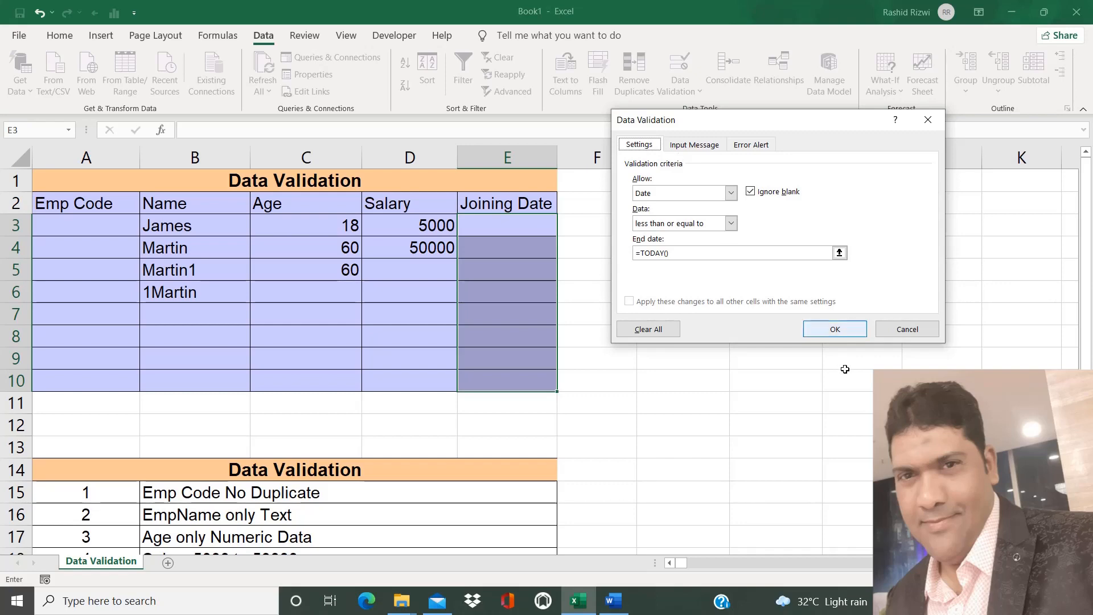
pyautogui.click(834, 329)
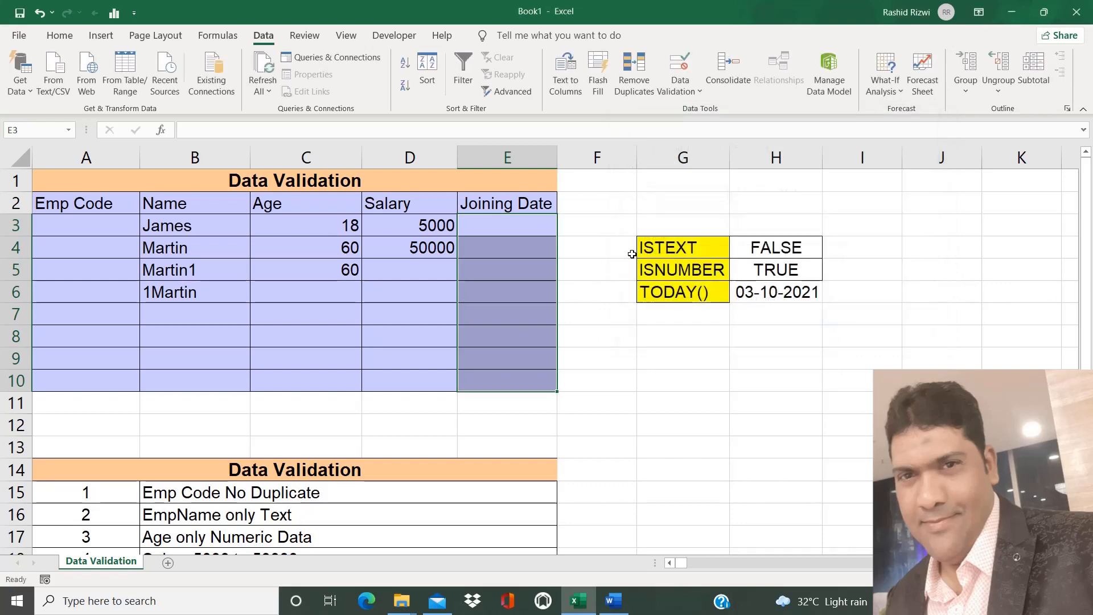
# Try to enter the joining date 04-10-2021 in cell E3
pyautogui.click(507, 230)
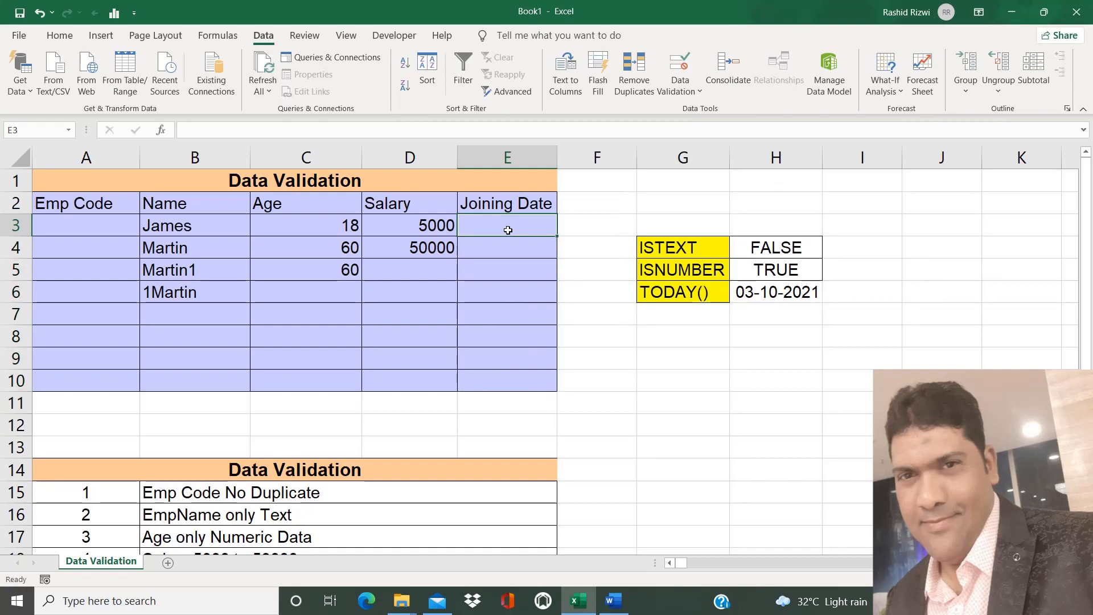
pyautogui.write('0')
pyautogui.write('4-')
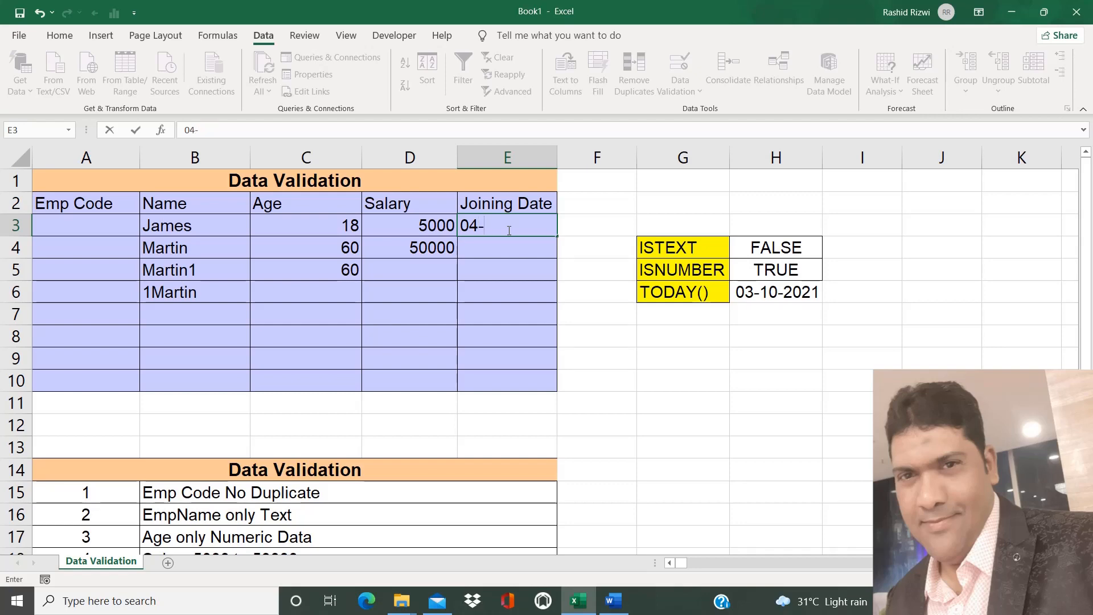
pyautogui.press('BackSpace')
pyautogui.press('BackSpace')
pyautogui.write('4')
pyautogui.press('BackSpace')
pyautogui.write('04-10-2021')
pyautogui.press('Return')
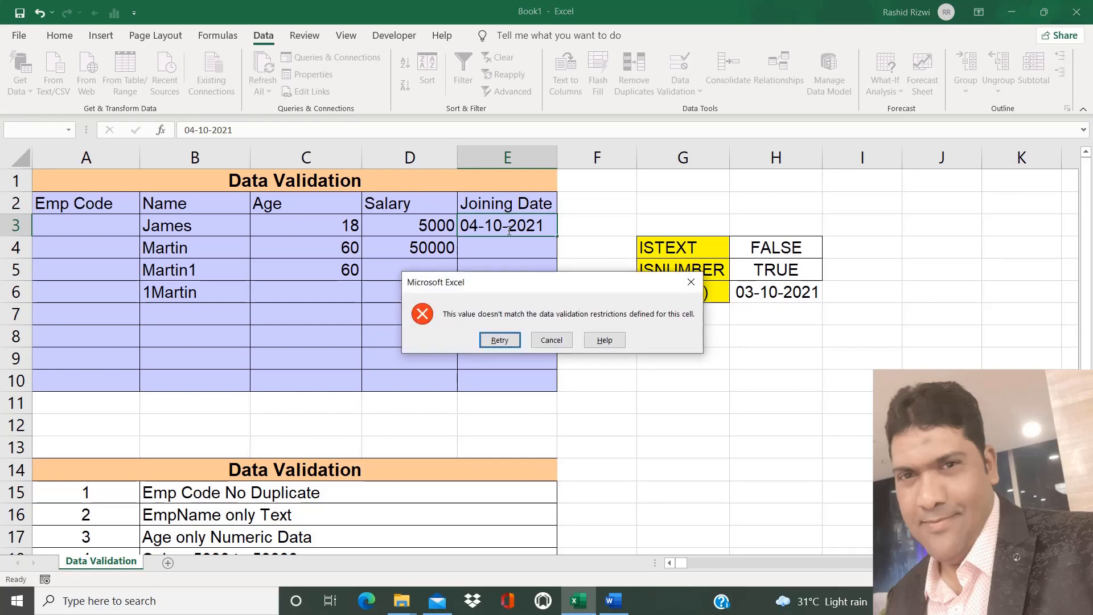
pyautogui.press('Escape')
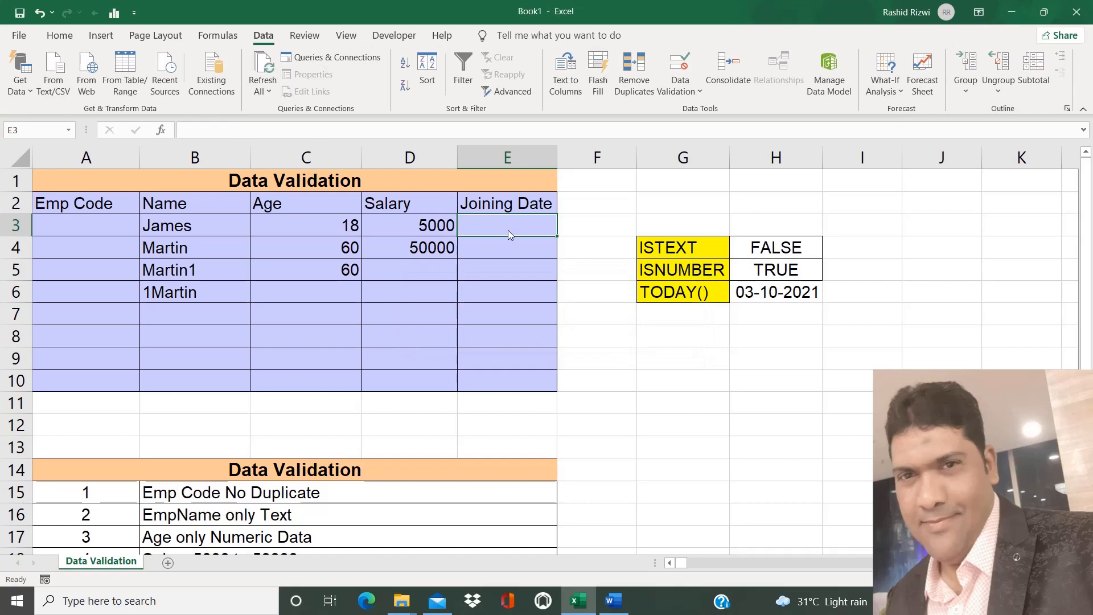
# Enter the joining dates 03-10-2021, 01-10-2021 and 30-09-2021 in cells E3 to E5
pyautogui.write('03-')
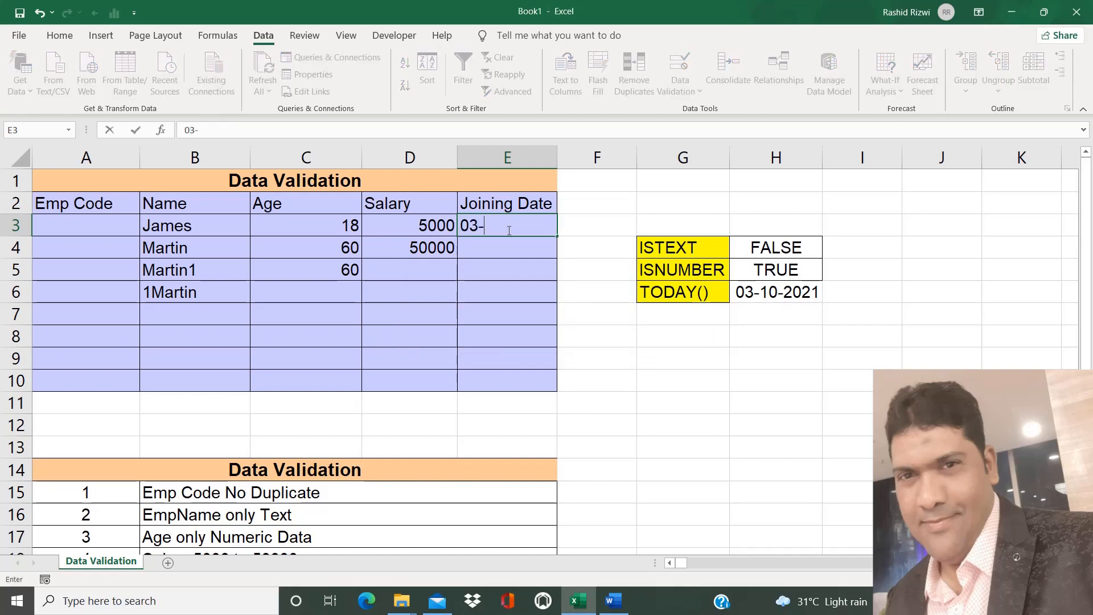
pyautogui.write('10-2021')
pyautogui.press('Return')
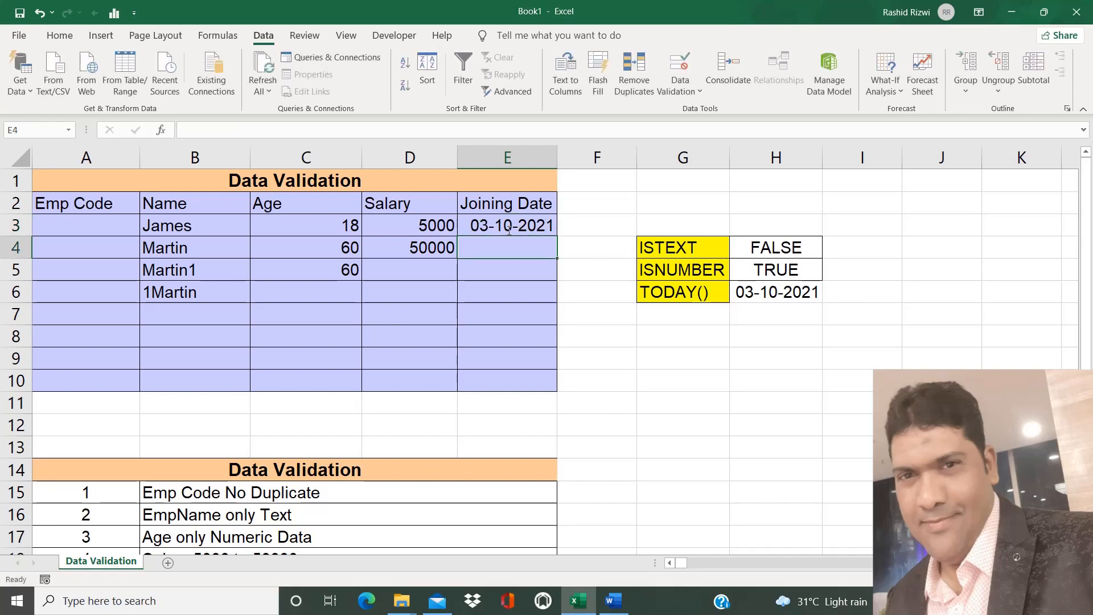
pyautogui.write('01-')
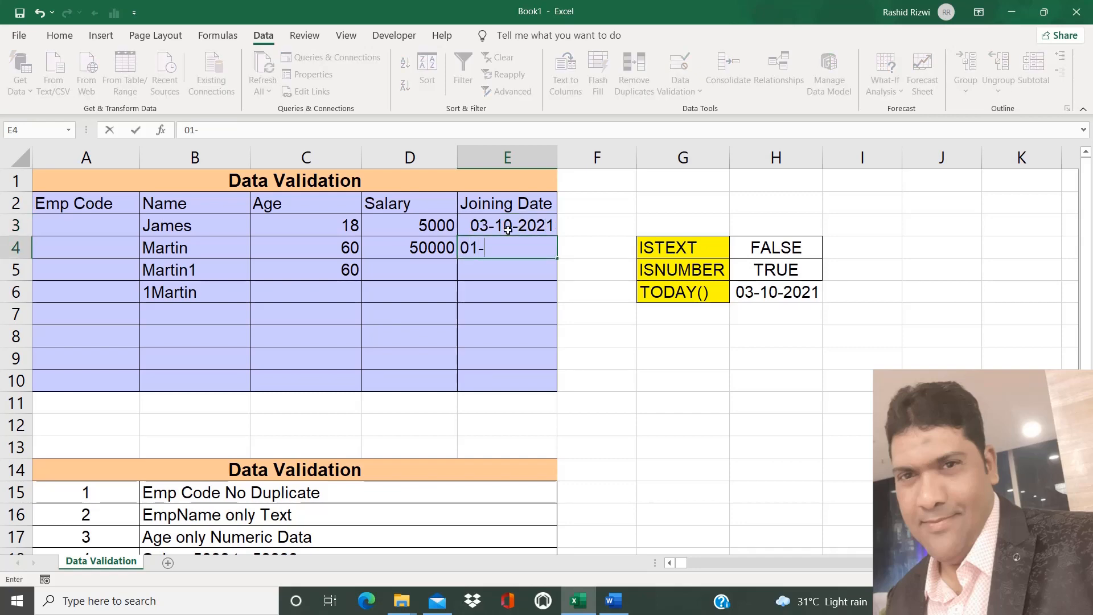
pyautogui.write("10-2021'")
pyautogui.press('BackSpace')
pyautogui.press('Return')
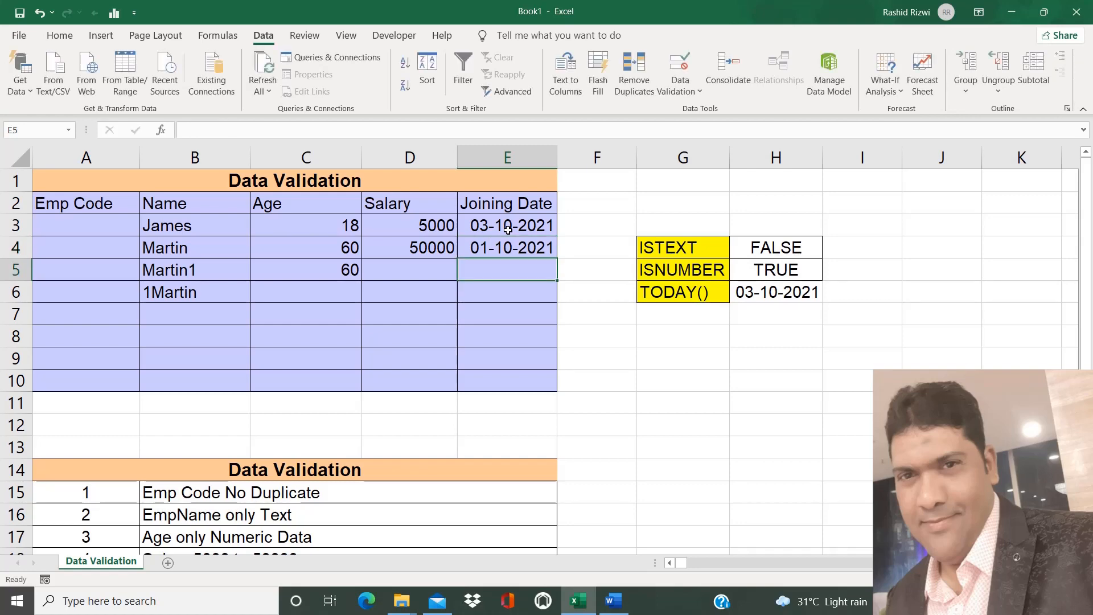
pyautogui.write('30')
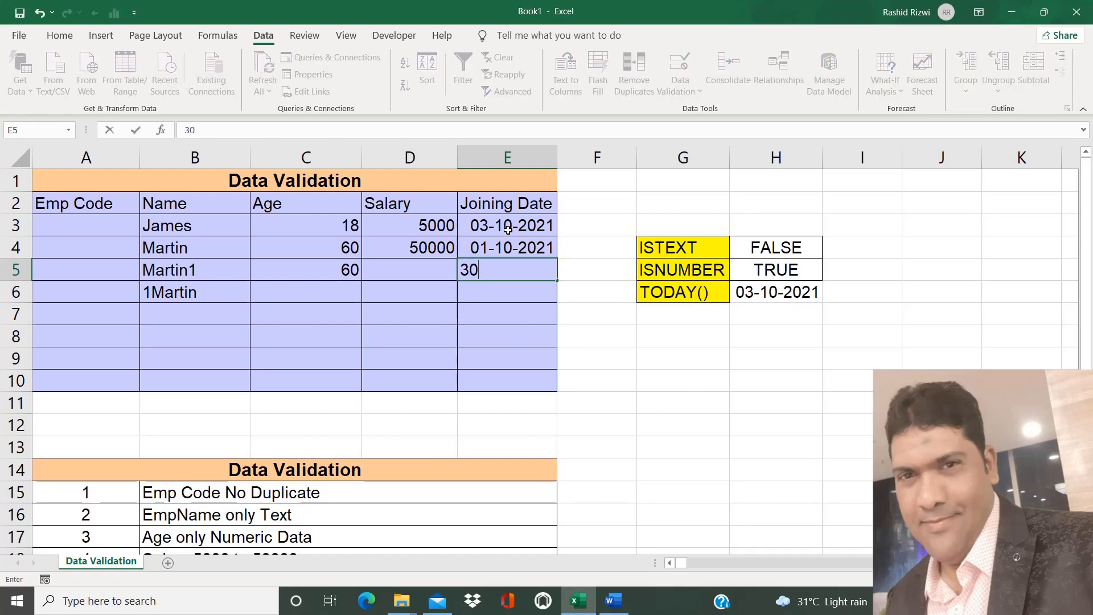
pyautogui.write('-09-2021')
pyautogui.press('Return')
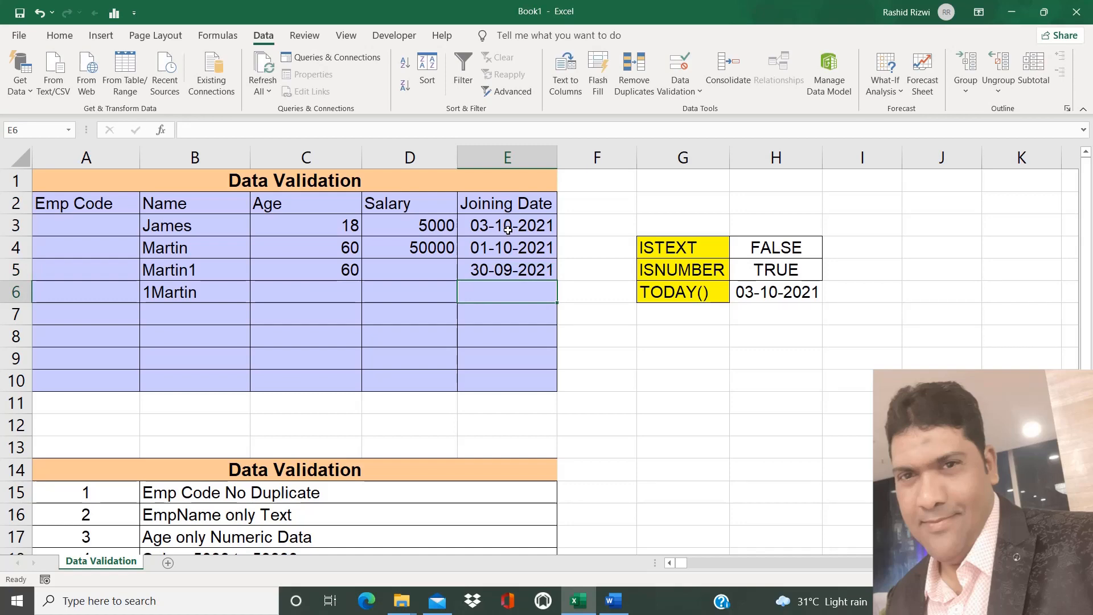
pyautogui.click(440, 312)
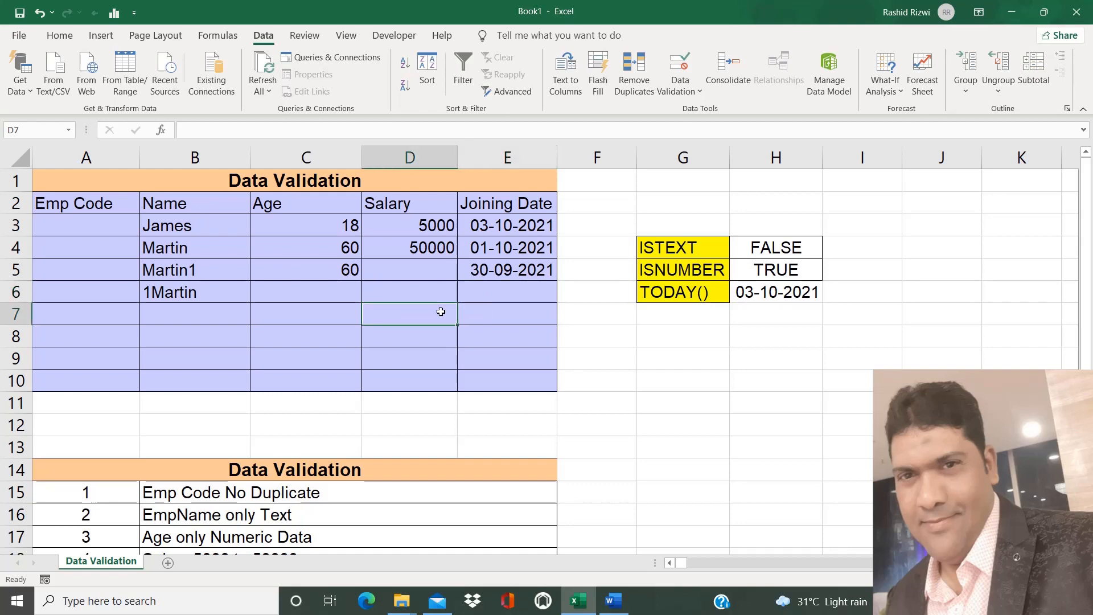
pyautogui.click(103, 227)
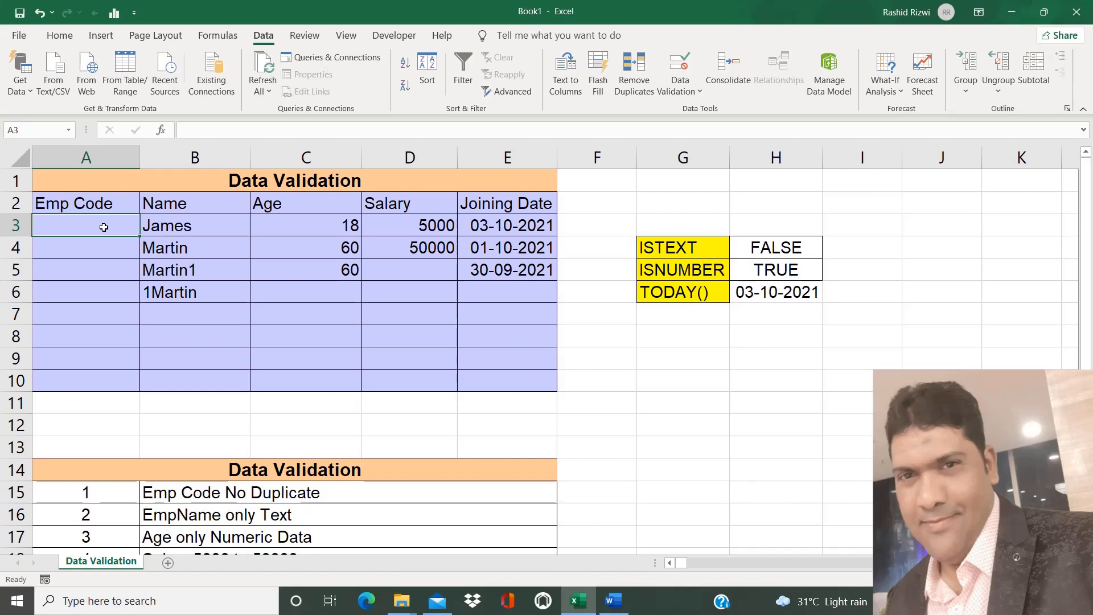
pyautogui.hotkey('shift', 'Up')
pyautogui.hotkey('shift', 'Up')
pyautogui.click(103, 227)
pyautogui.hotkey('shift', 'Down')
pyautogui.hotkey('shift', 'Down')
pyautogui.hotkey('shift', 'Down')
pyautogui.hotkey('shift', 'Down')
pyautogui.hotkey('shift', 'Down')
pyautogui.hotkey('shift', 'Down')
pyautogui.hotkey('shift', 'Down')
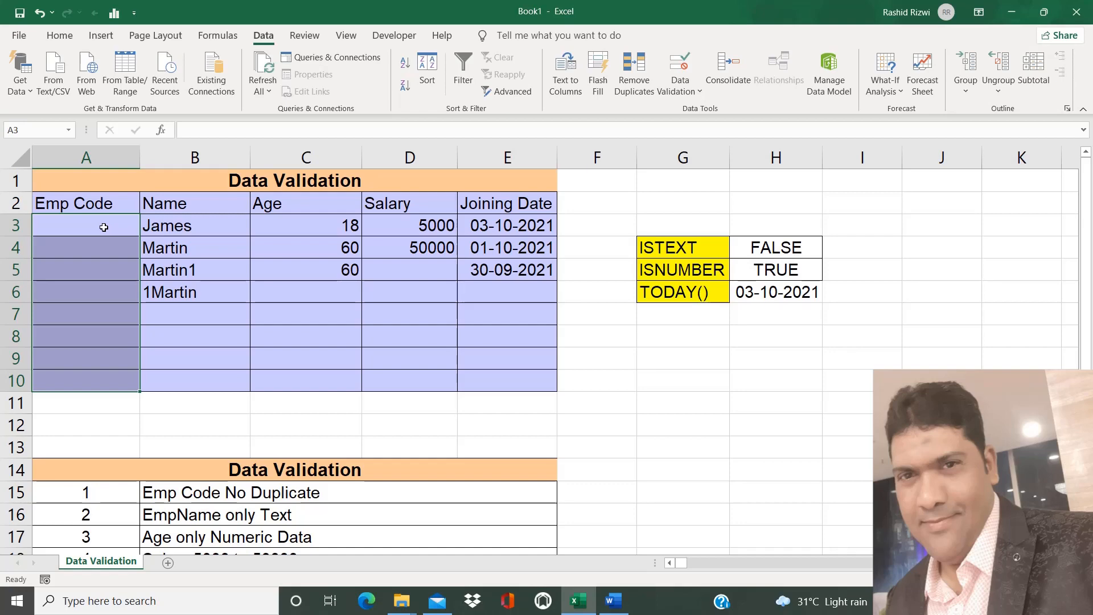
# Enter the employee codes 101, 110 and a repeated 101 in cells A3 to A5
pyautogui.click(103, 227)
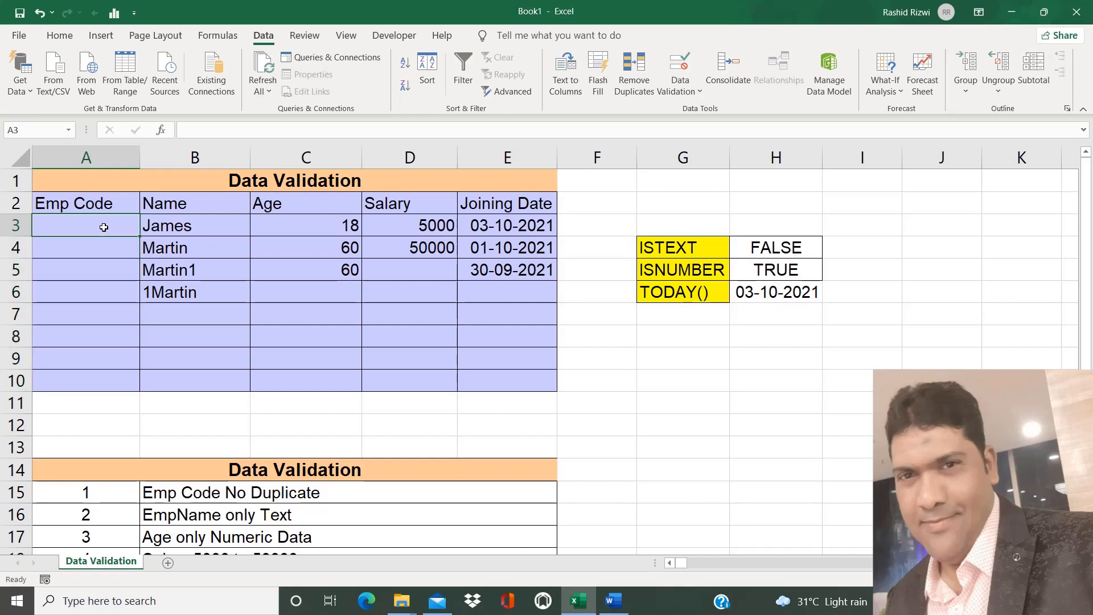
pyautogui.write("101'")
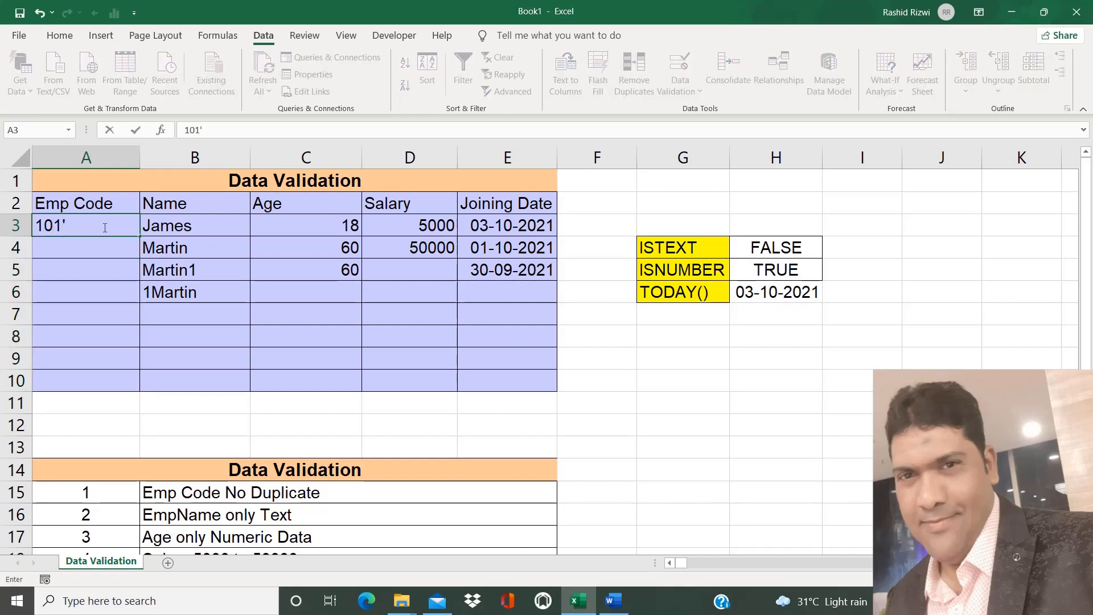
pyautogui.press('BackSpace')
pyautogui.press('Return')
pyautogui.write('11')
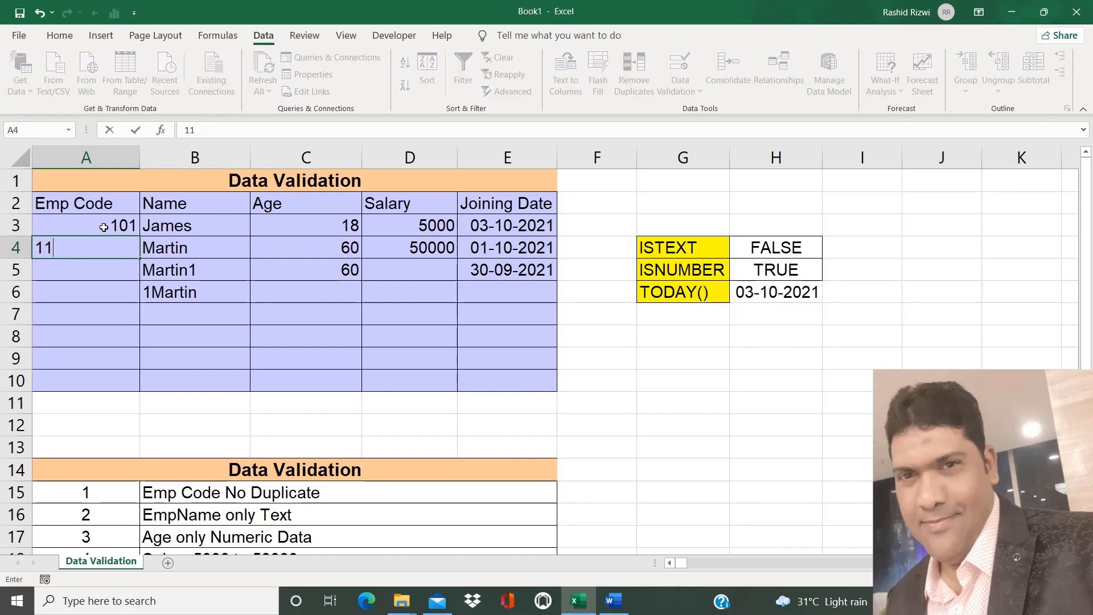
pyautogui.write('0')
pyautogui.press('Return')
pyautogui.write('10')
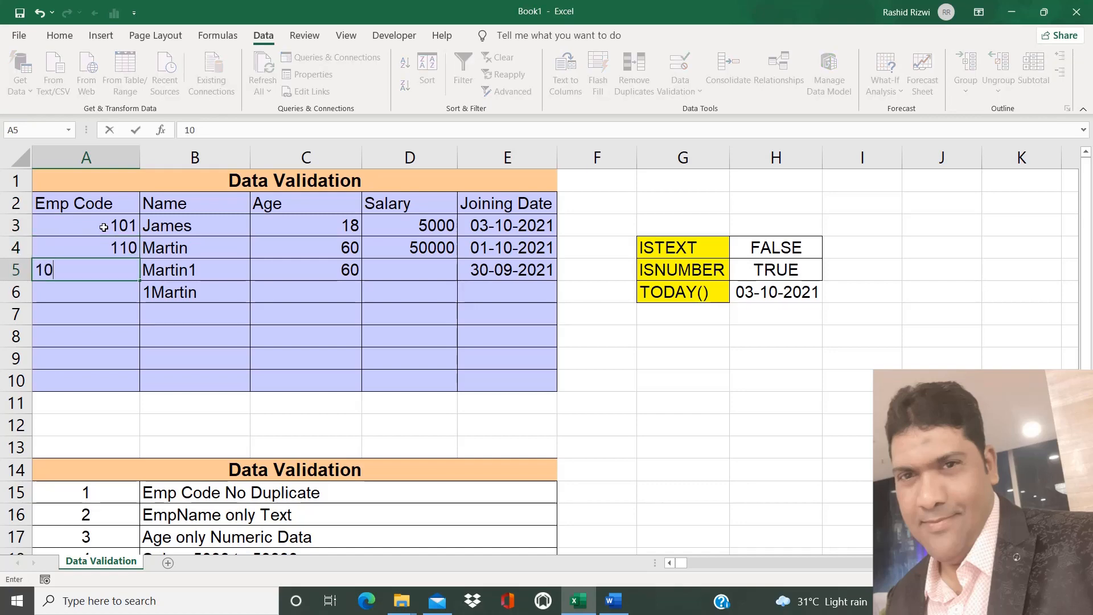
pyautogui.write('1')
pyautogui.press('Return')
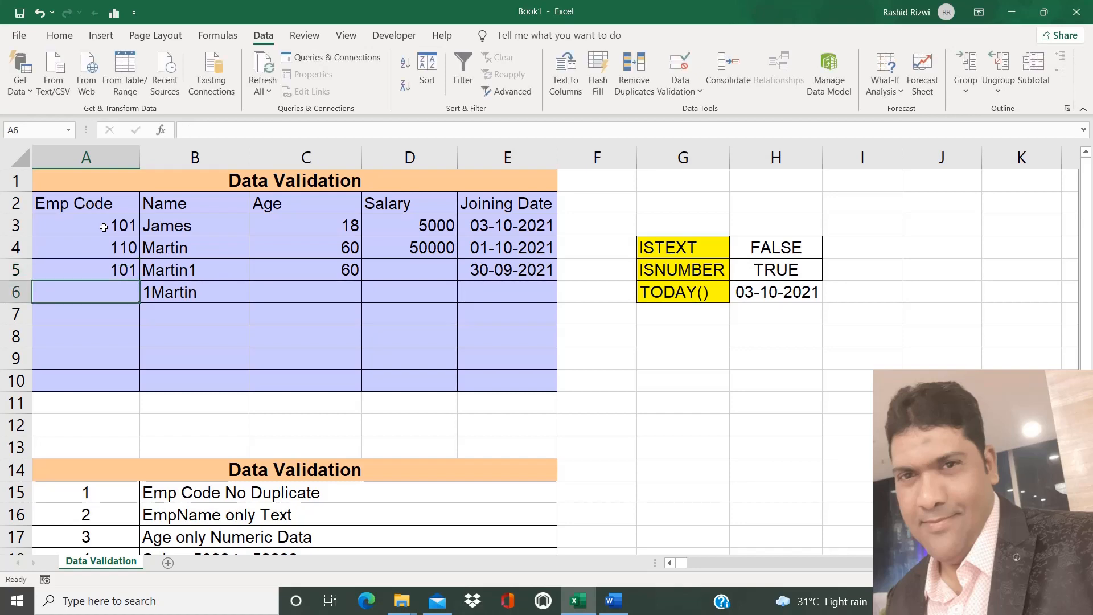
# Select the Emp Code cells A3:A10 and clear their contents
pyautogui.click(104, 227)
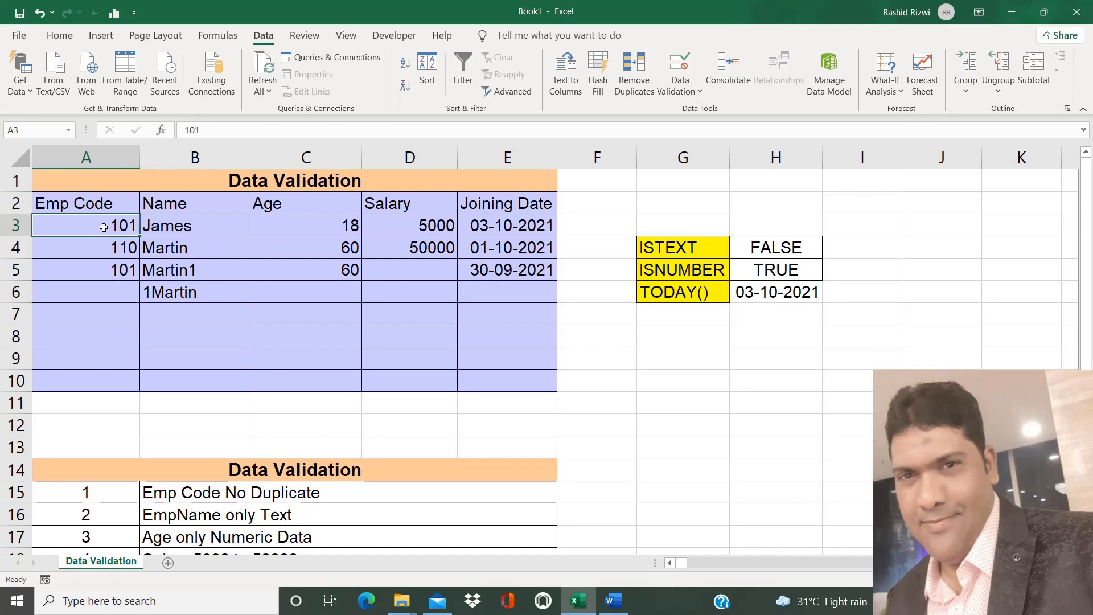
pyautogui.hotkey('shift', 'Down')
pyautogui.hotkey('shift', 'Down')
pyautogui.hotkey('shift', 'Down')
pyautogui.hotkey('shift', 'Down')
pyautogui.hotkey('shift', 'Down')
pyautogui.hotkey('shift', 'Down')
pyautogui.hotkey('shift', 'Down')
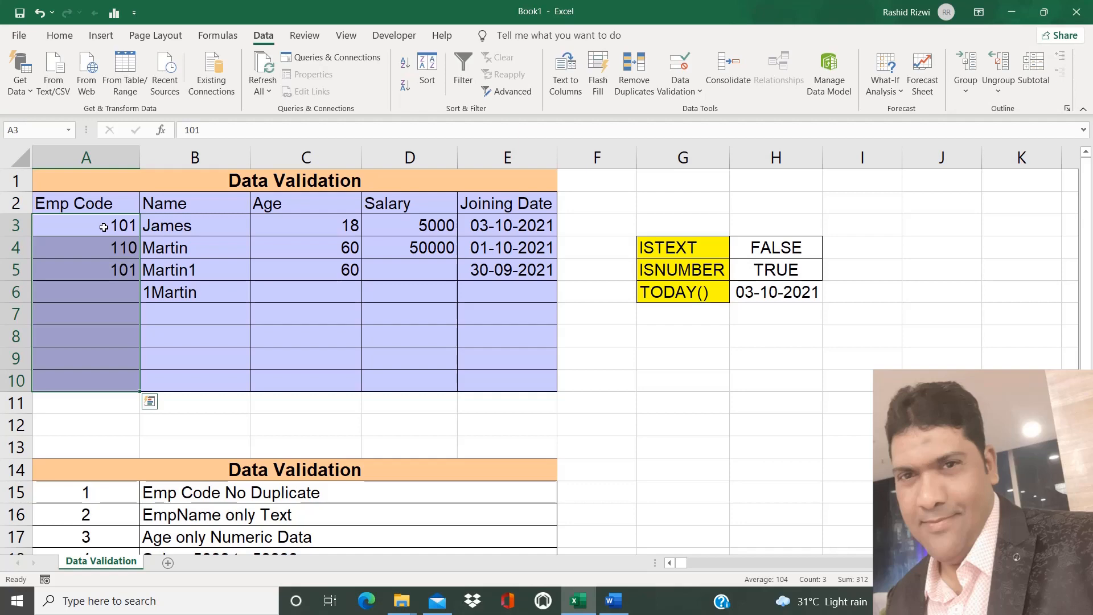
pyautogui.press('Delete')
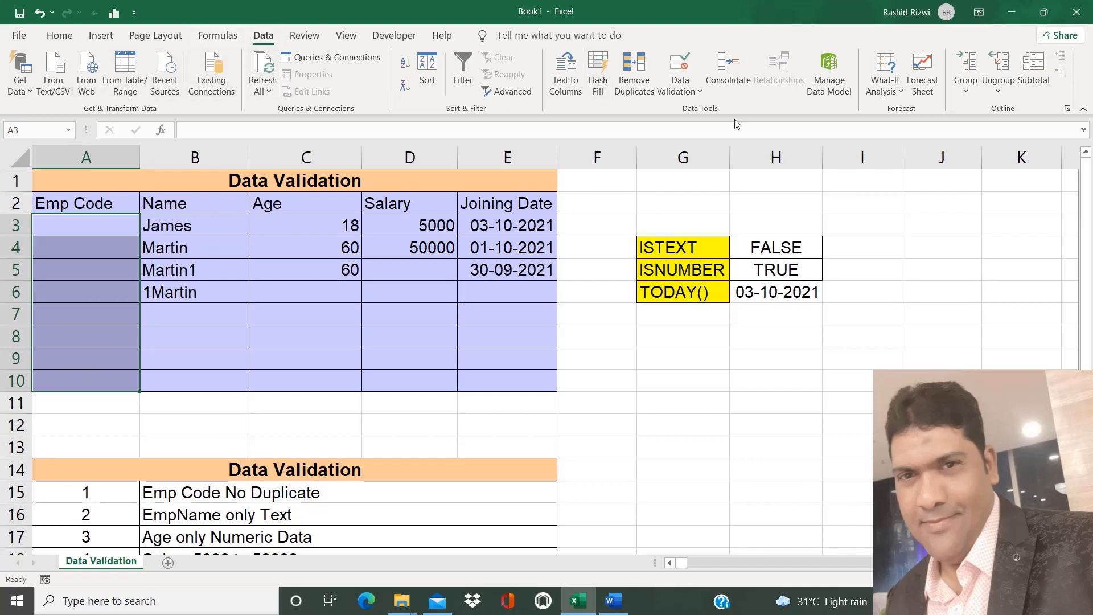
# Start a data validation rule with Custom criteria for the Emp Code cells A3:A10
pyautogui.click(686, 86)
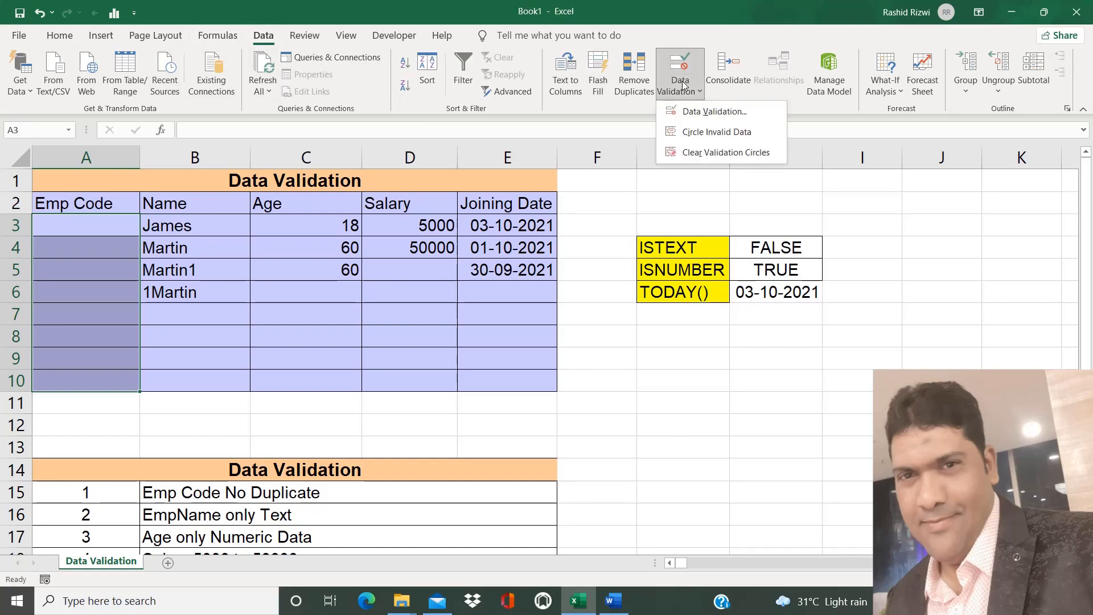
pyautogui.click(724, 114)
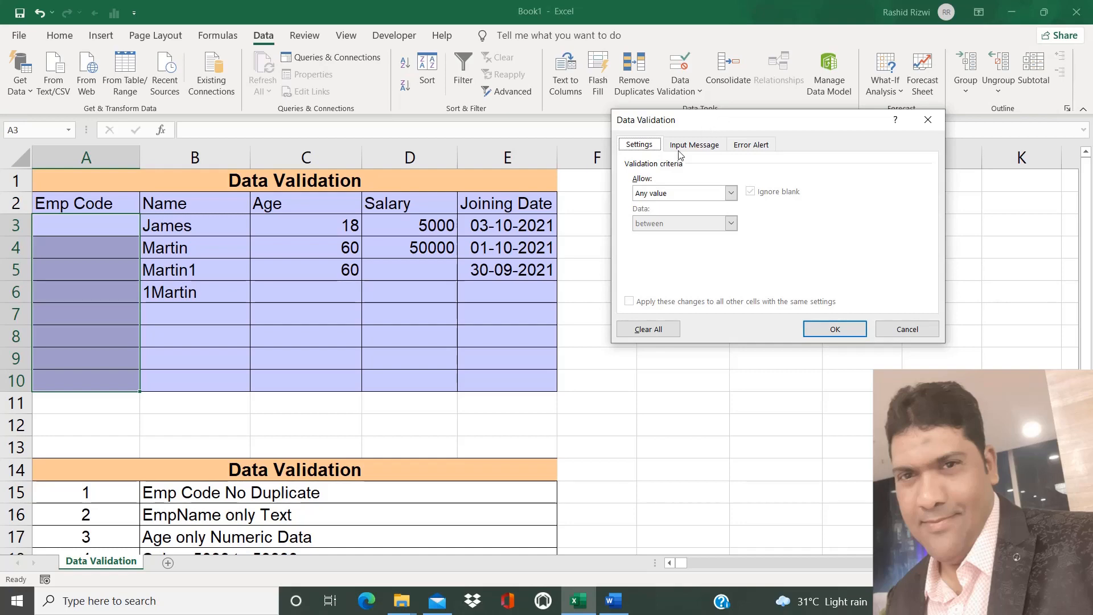
pyautogui.click(661, 195)
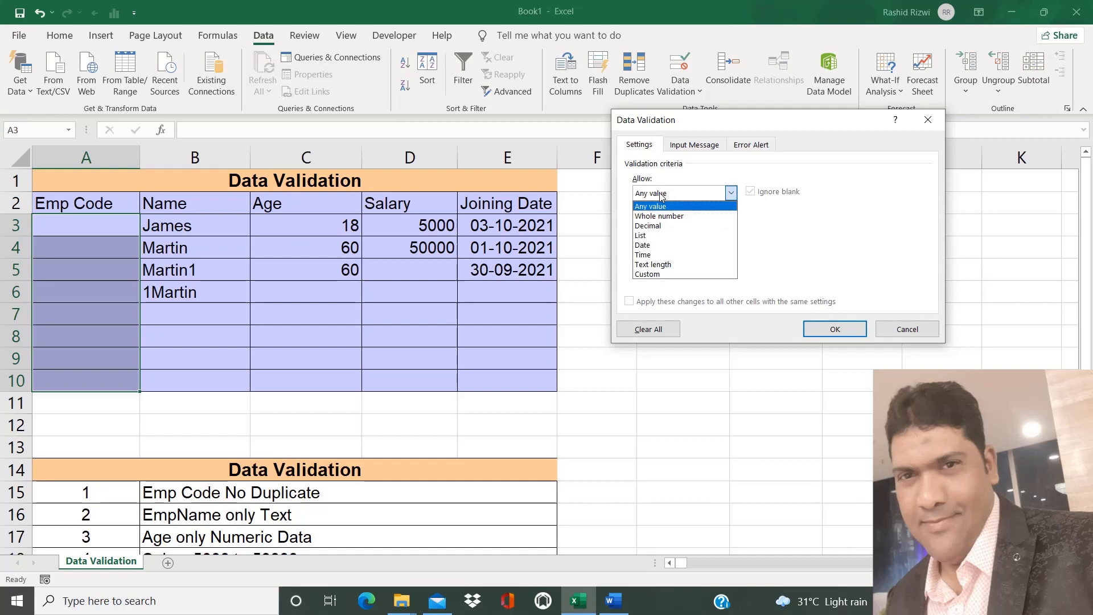
pyautogui.click(647, 277)
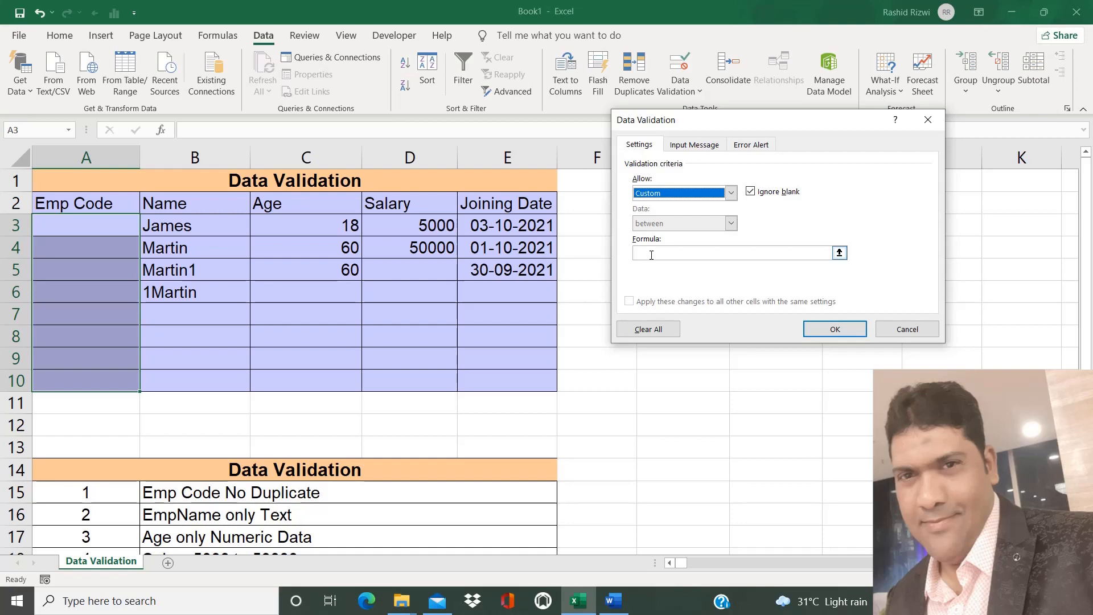
# Begin the validation formula as a COUNTIF over the absolute range $A$3:$A$10
pyautogui.click(651, 255)
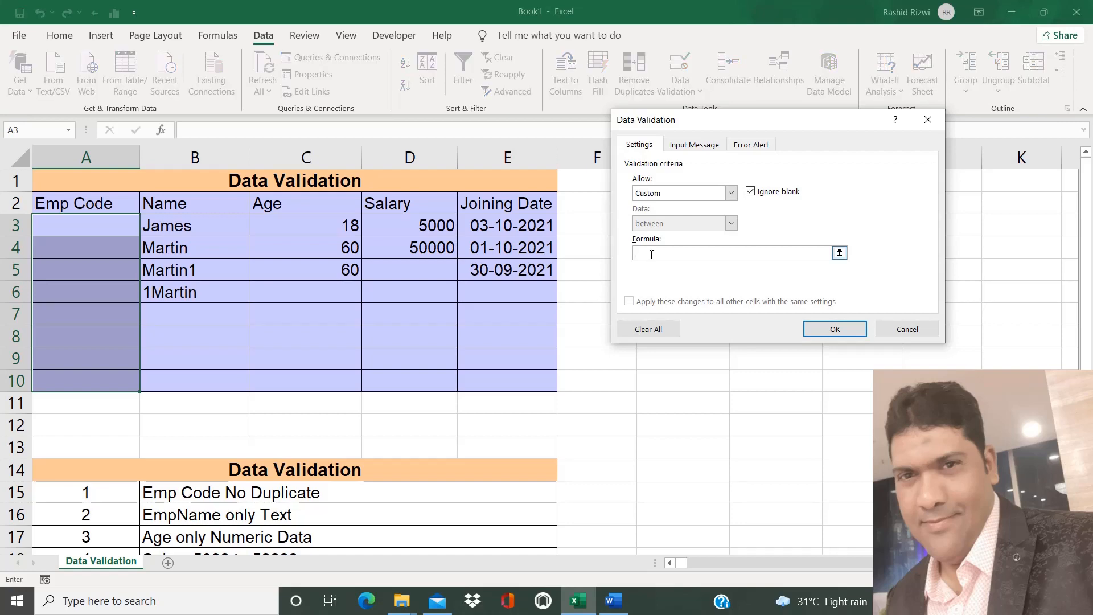
pyautogui.write('=')
pyautogui.write('COUN')
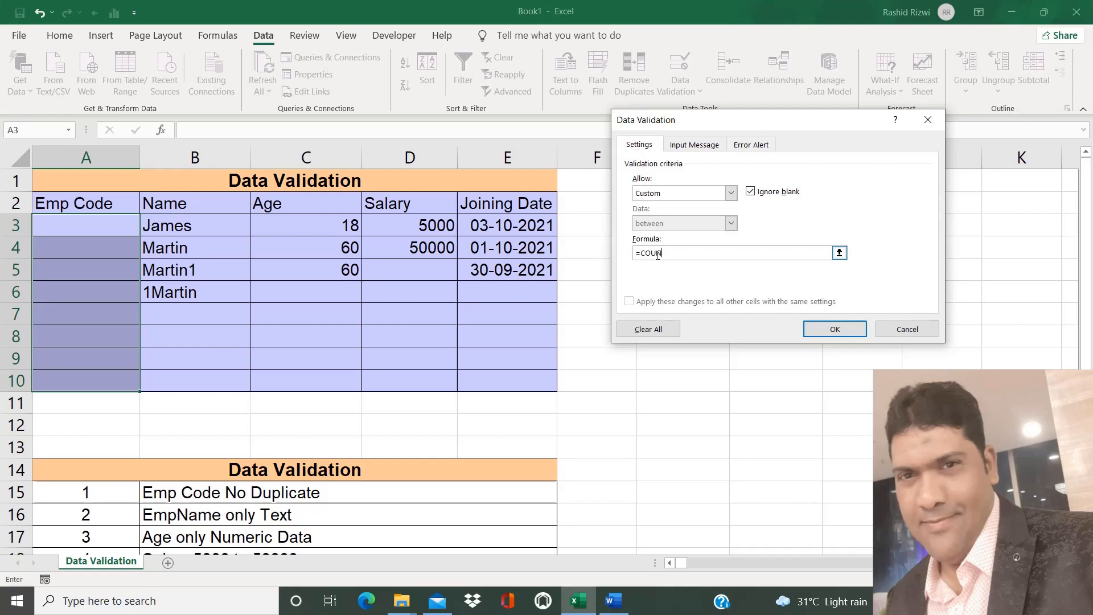
pyautogui.write('TIF(')
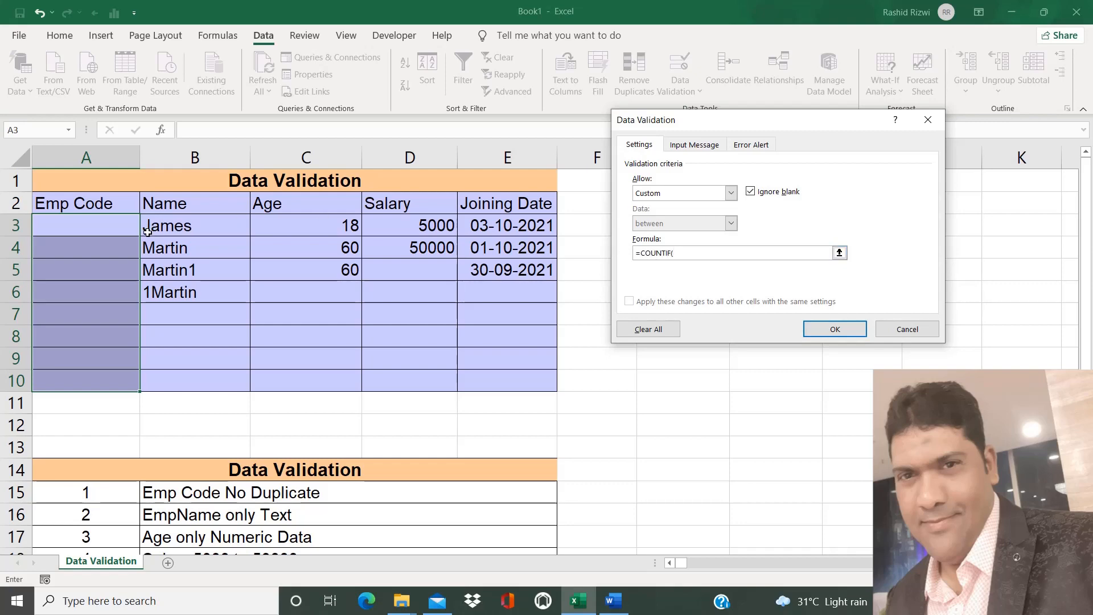
pyautogui.click(115, 228)
pyautogui.moveTo(114, 227); pyautogui.dragTo(74, 383)
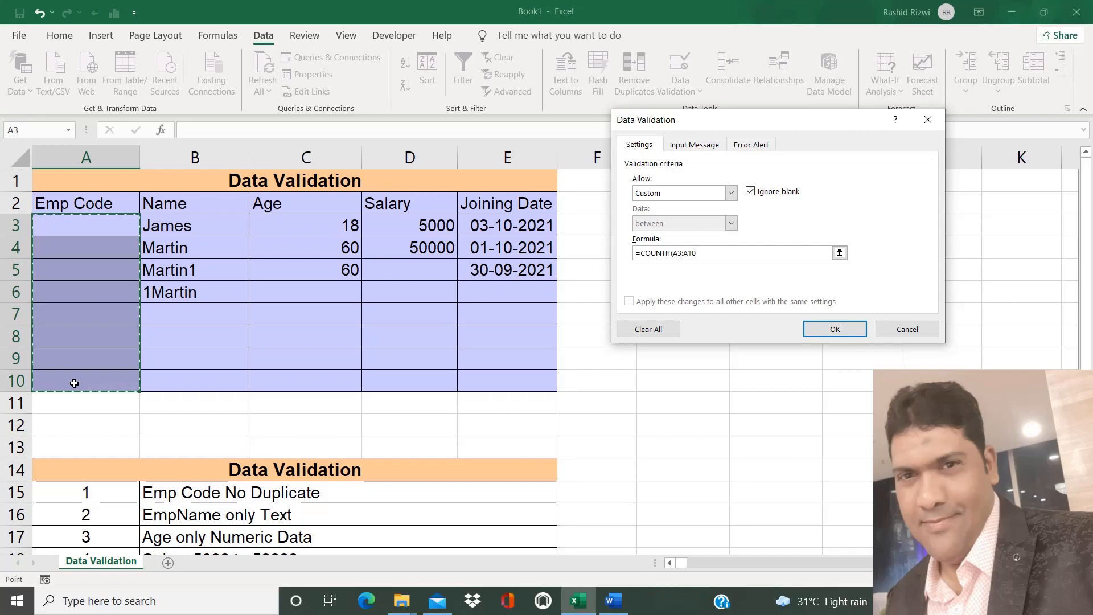
pyautogui.press('F4')
pyautogui.write(',')
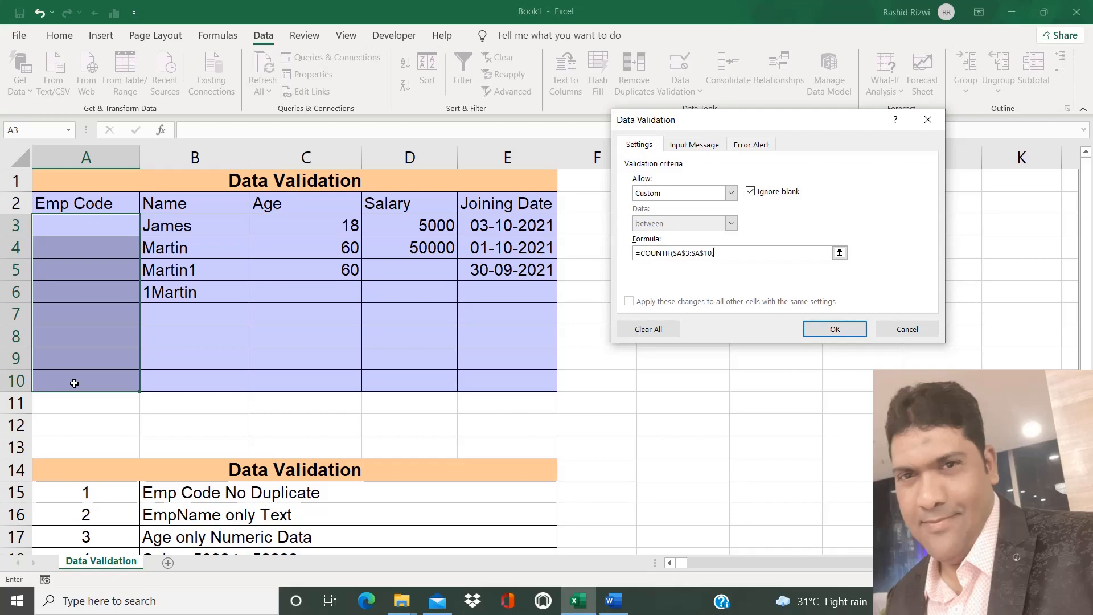
# Use cell A3 as the COUNTIF criterion and complete the formula as =COUNTIF($A$3:$A$10,A3)=1
pyautogui.click(77, 226)
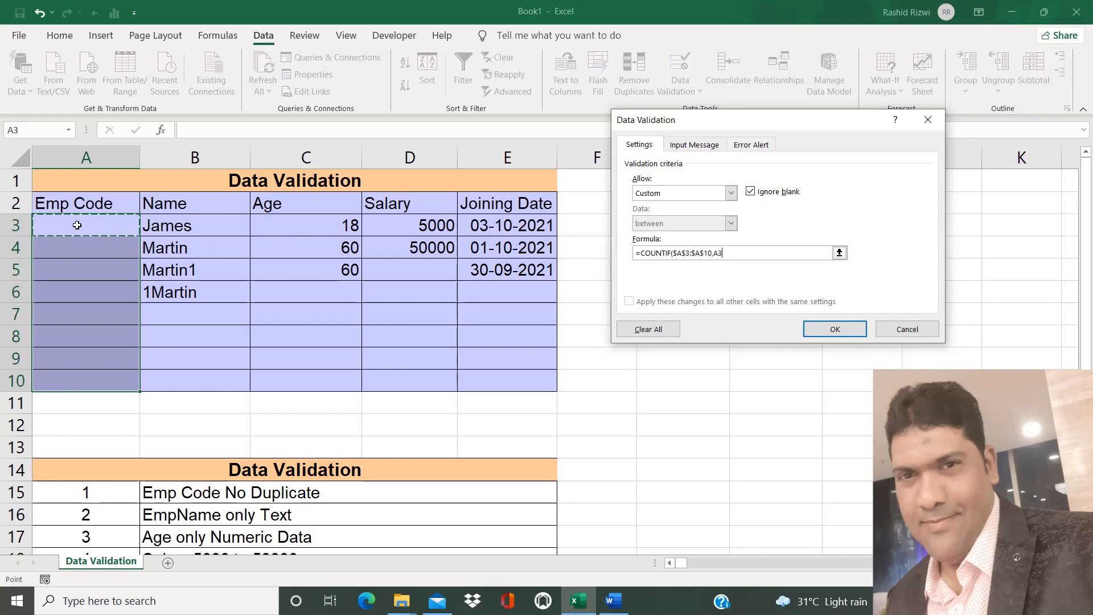
pyautogui.click(74, 251)
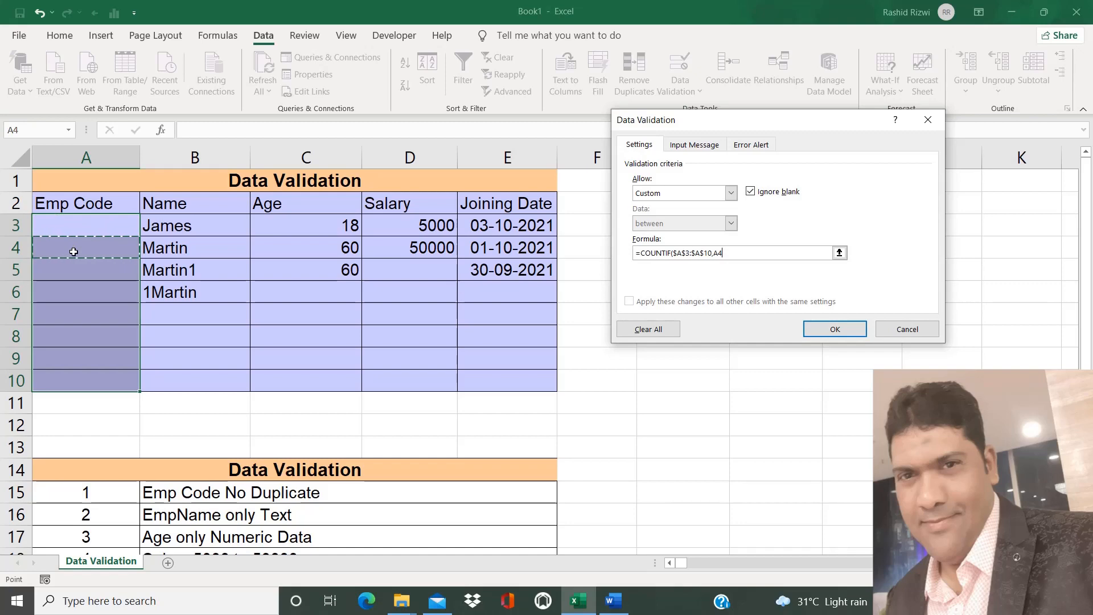
pyautogui.click(71, 274)
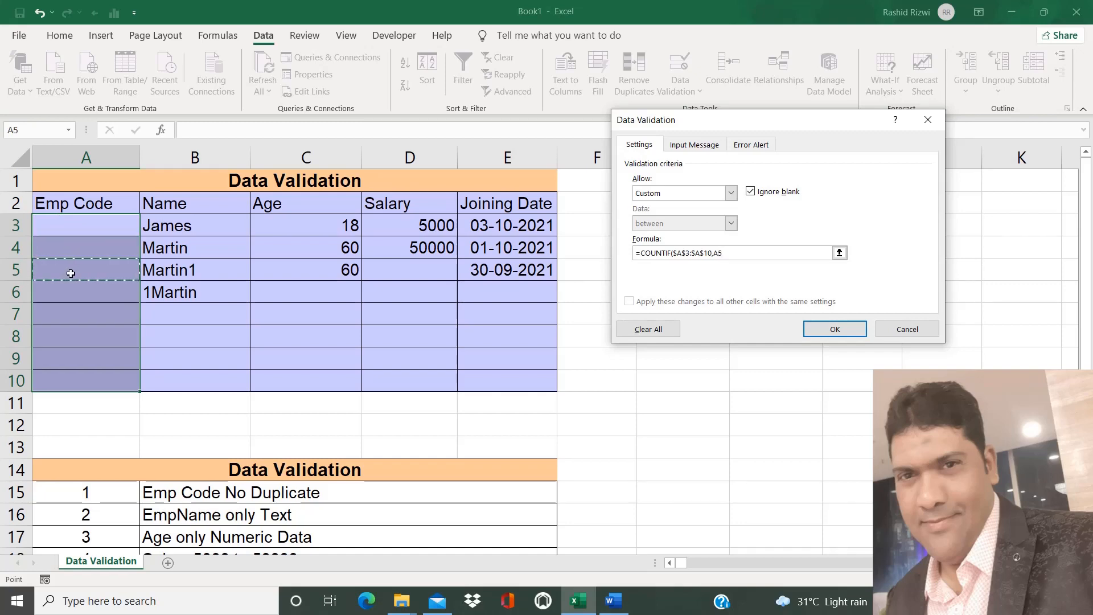
pyautogui.click(81, 225)
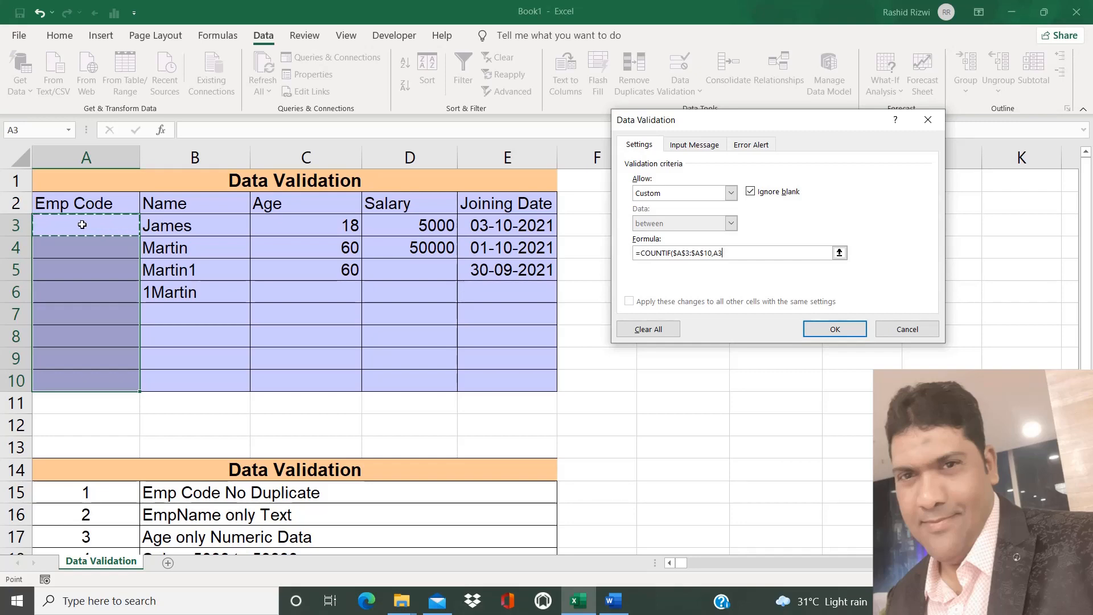
pyautogui.write(')=1')
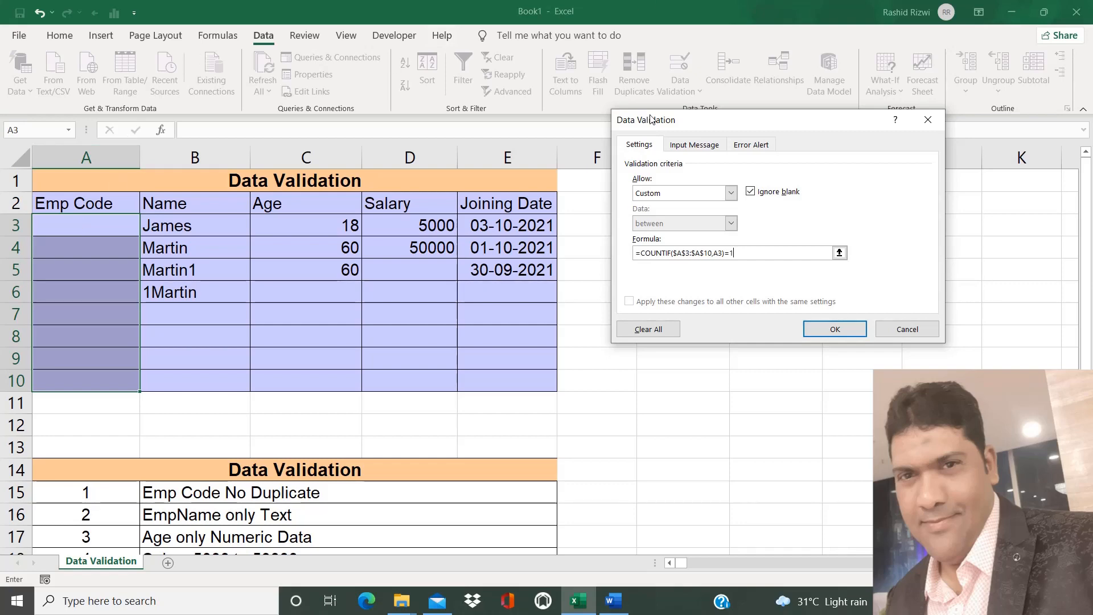
# Check the input message and error alert settings, and apply the COUNTIF validation rule to the Emp Code cells
pyautogui.click(691, 147)
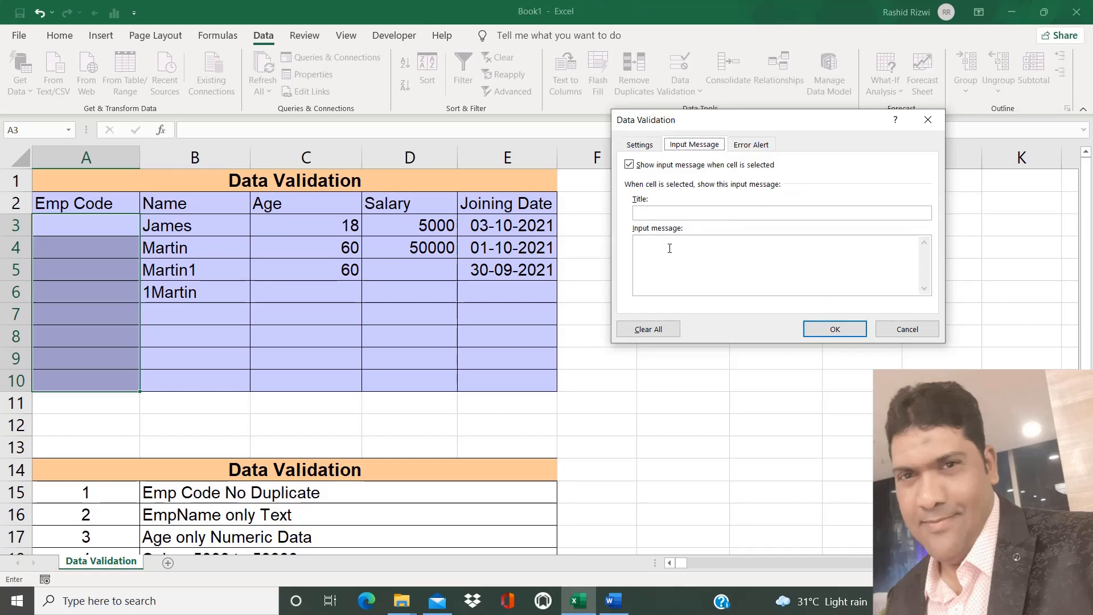
pyautogui.click(752, 145)
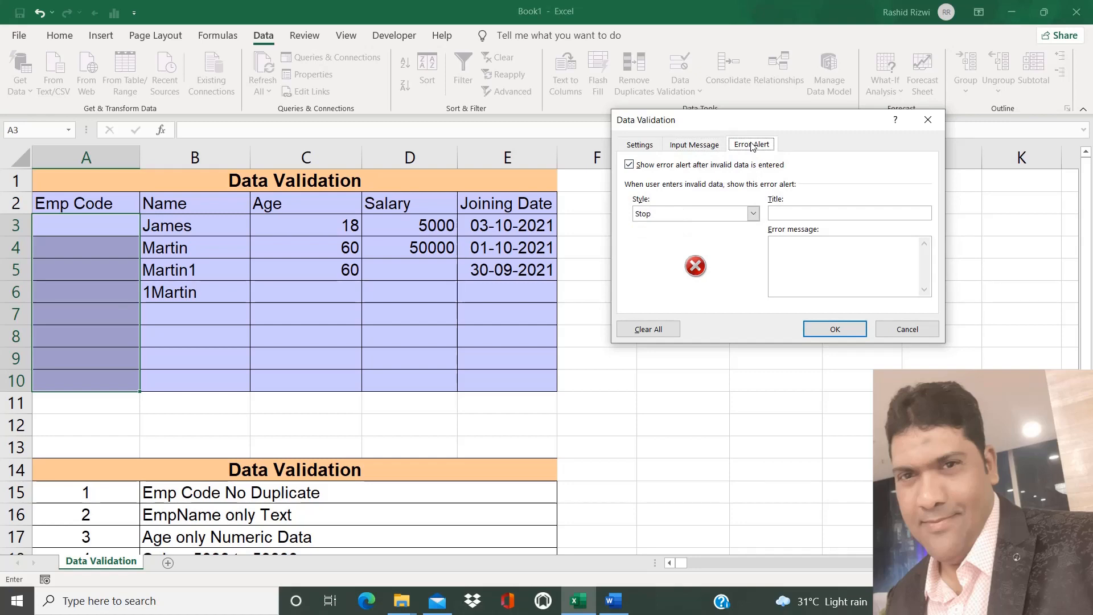
pyautogui.click(639, 145)
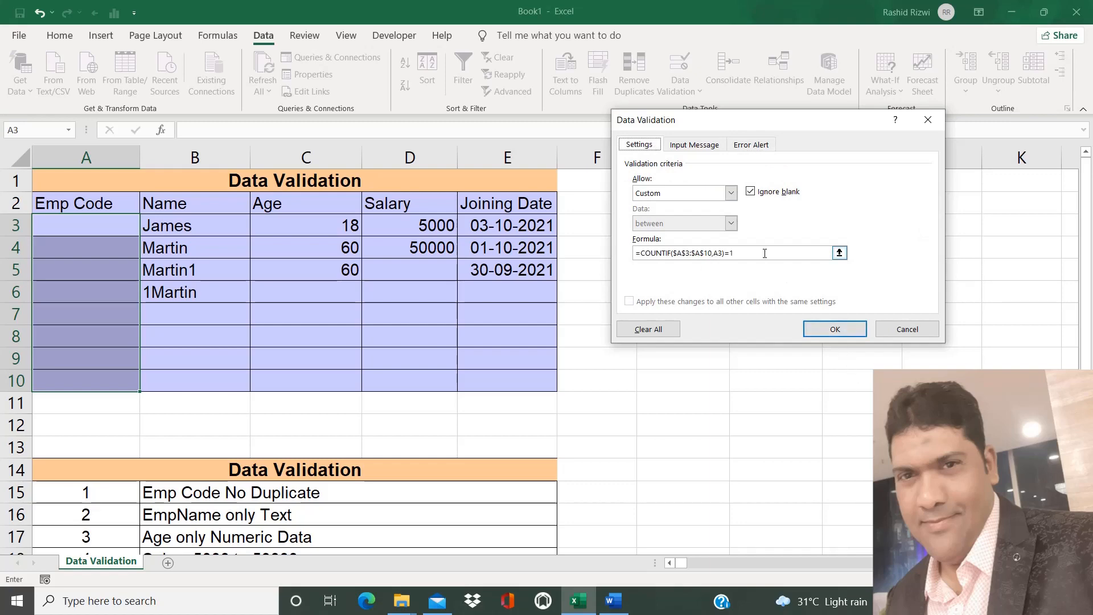
pyautogui.moveTo(765, 253); pyautogui.dragTo(633, 253)
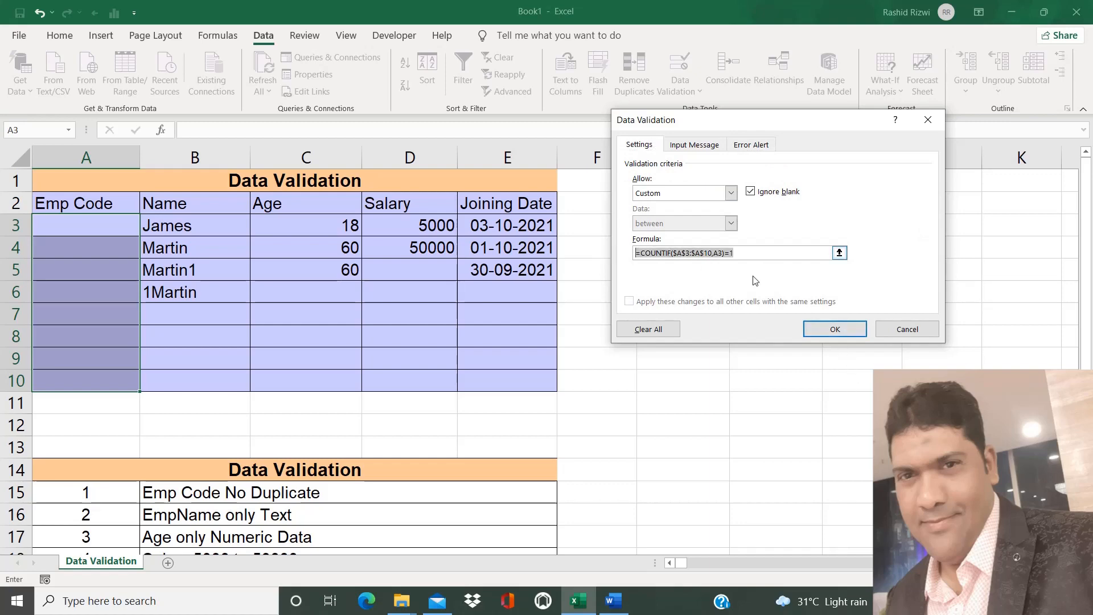
pyautogui.click(830, 329)
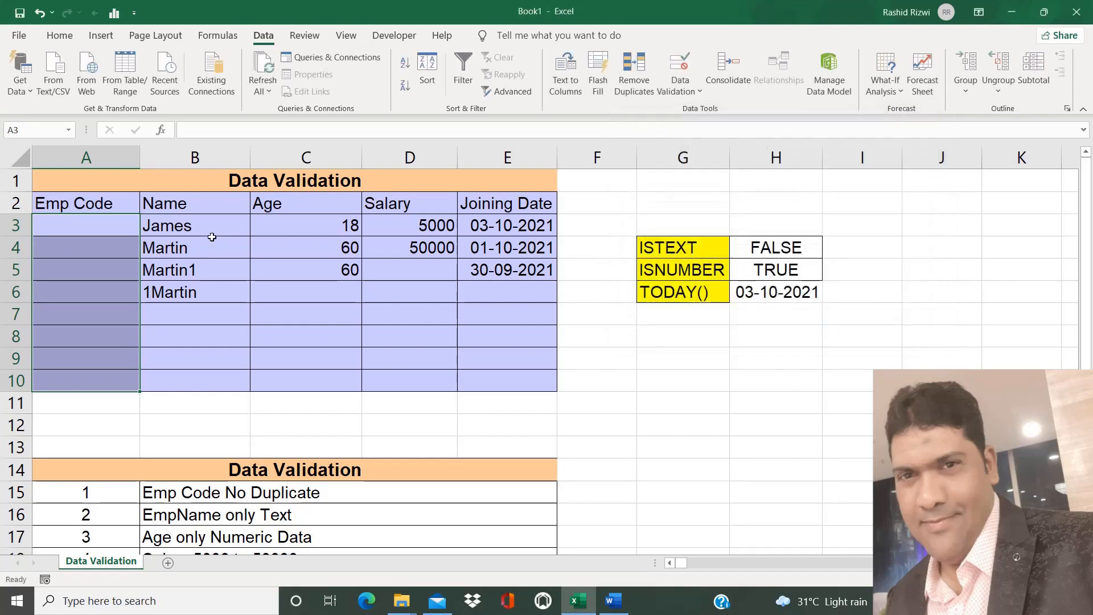
# Enter the employee codes 101 in cell A3 and 110 in cell A4
pyautogui.click(122, 224)
pyautogui.write('101')
pyautogui.press('Return')
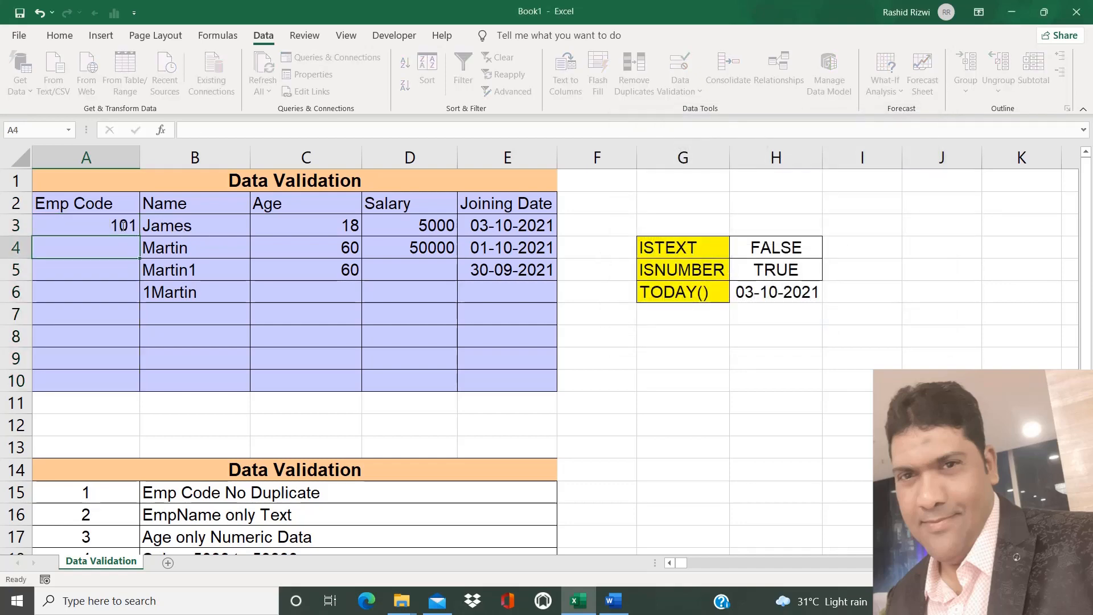
pyautogui.write("110'")
pyautogui.press('Return')
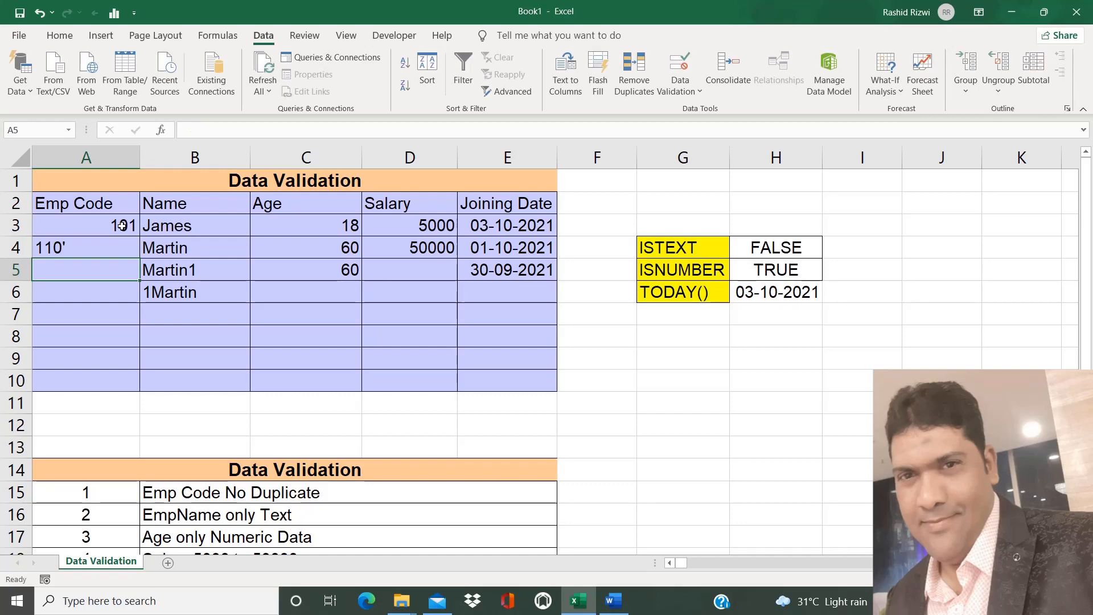
pyautogui.press('Up')
pyautogui.write('110')
pyautogui.press('Return')
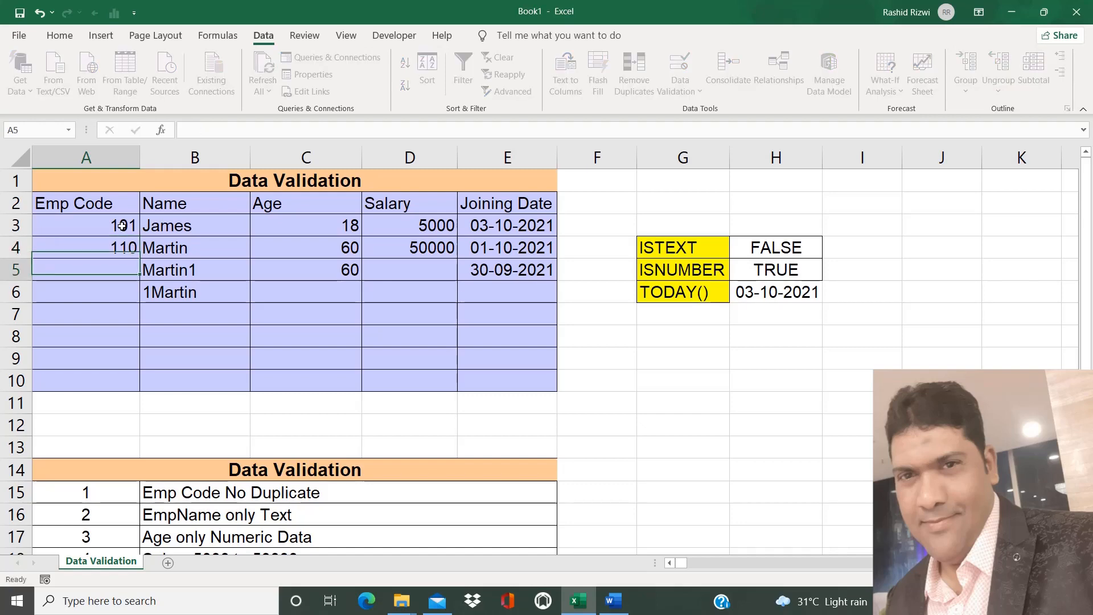
# Try to enter the duplicate code 101 in cell A5, and cancel the entry
pyautogui.write('1')
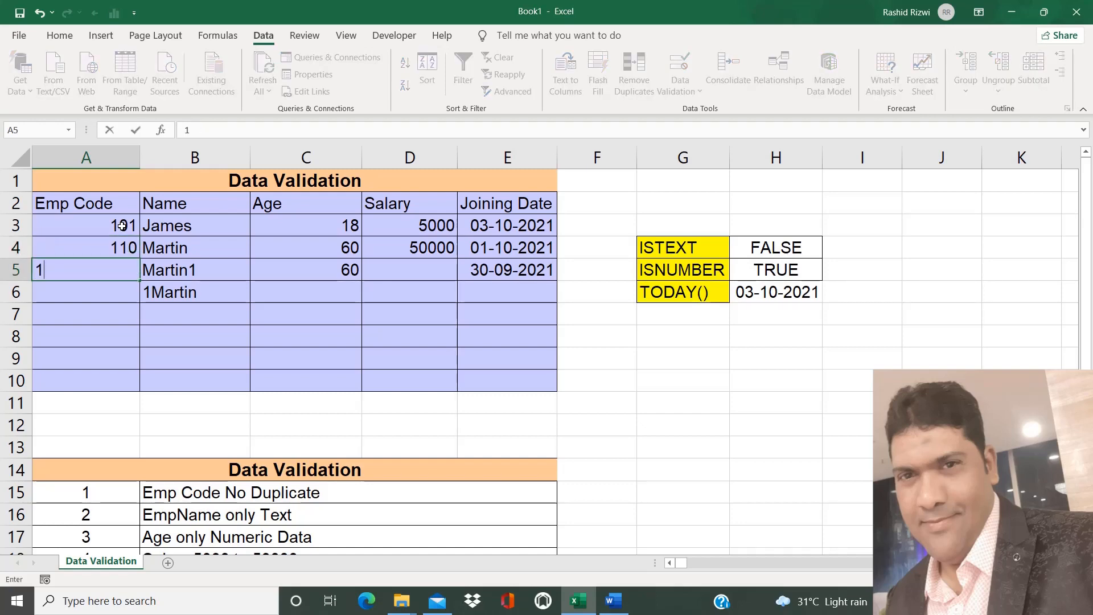
pyautogui.write('01')
pyautogui.press('Return')
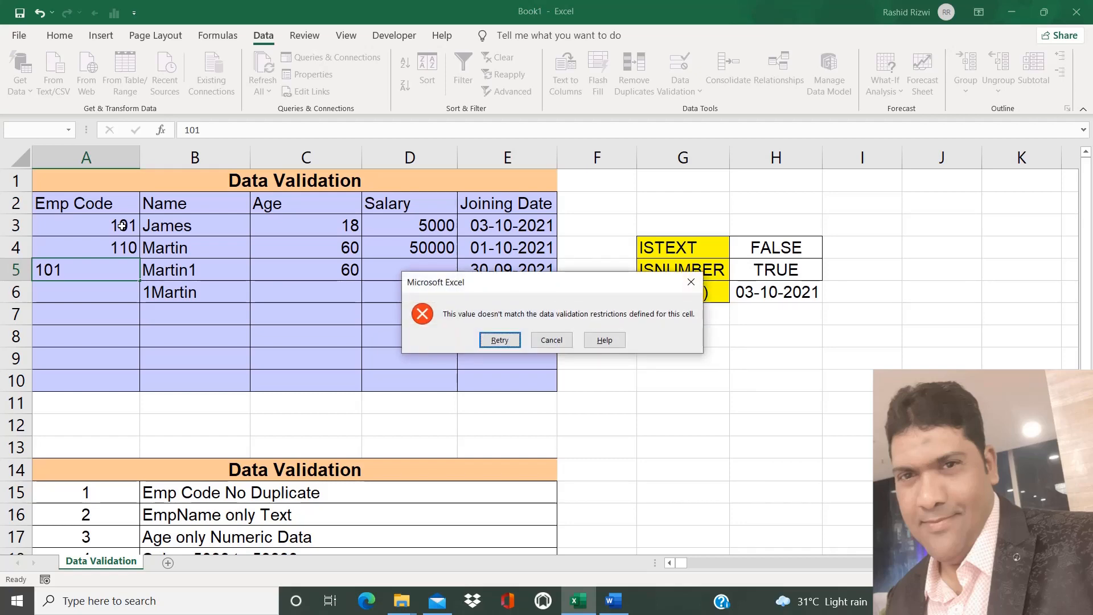
pyautogui.press('Escape')
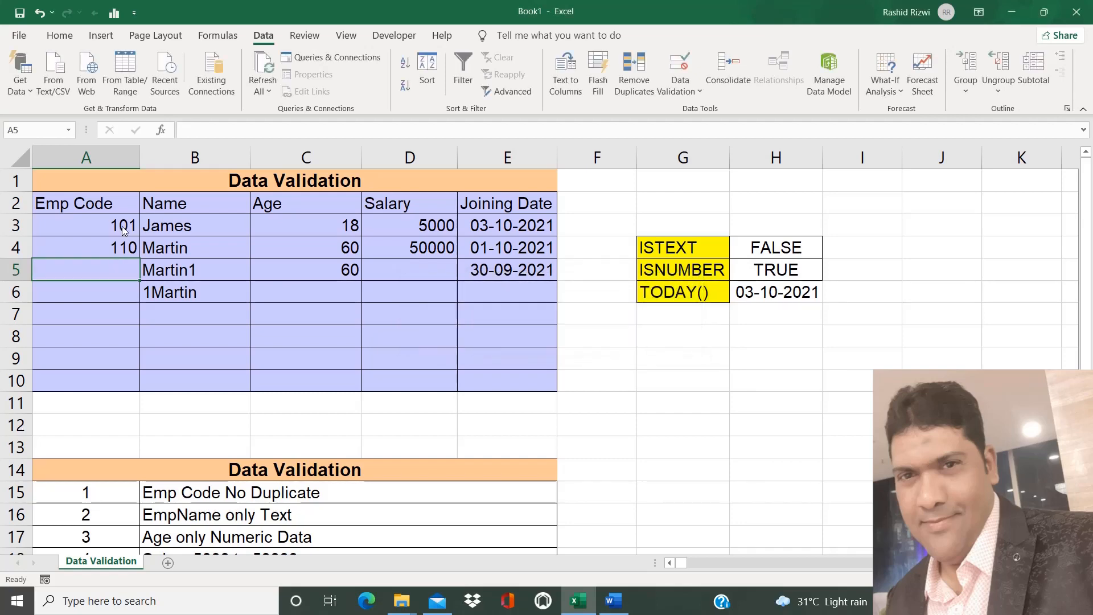
# Enter the employee codes 123 in cell A5 and 189 in cell A6
pyautogui.write('123')
pyautogui.press('Return')
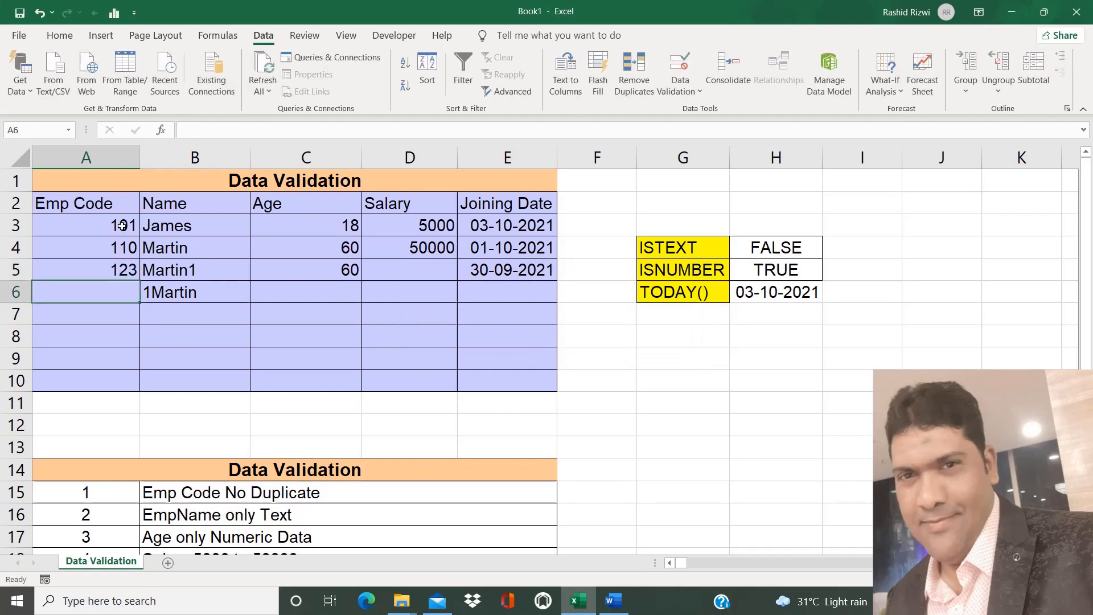
pyautogui.write("189'")
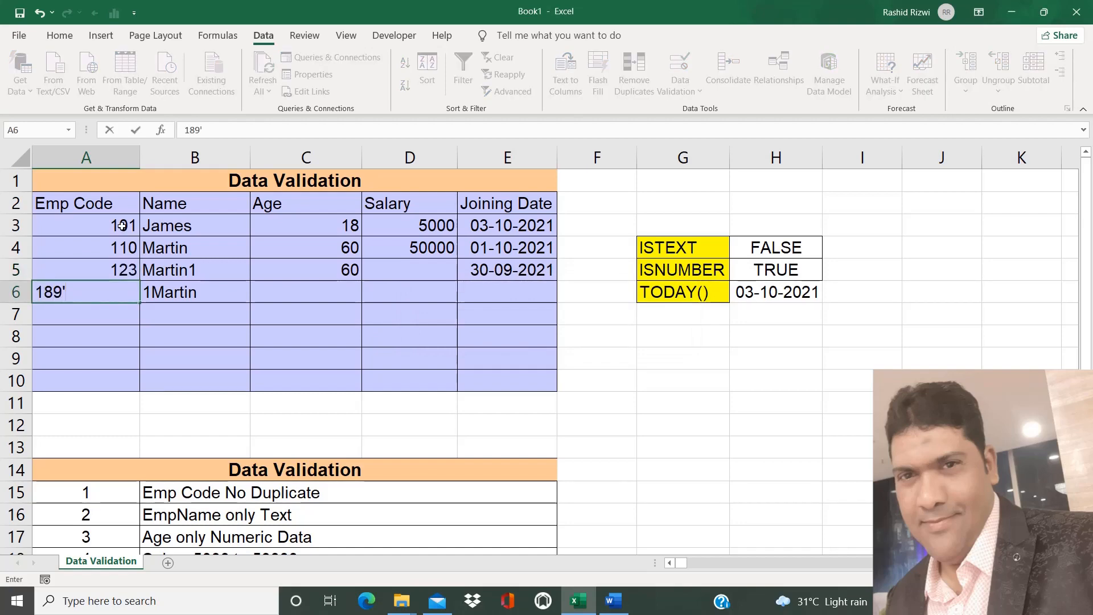
pyautogui.press('BackSpace')
pyautogui.press('Return')
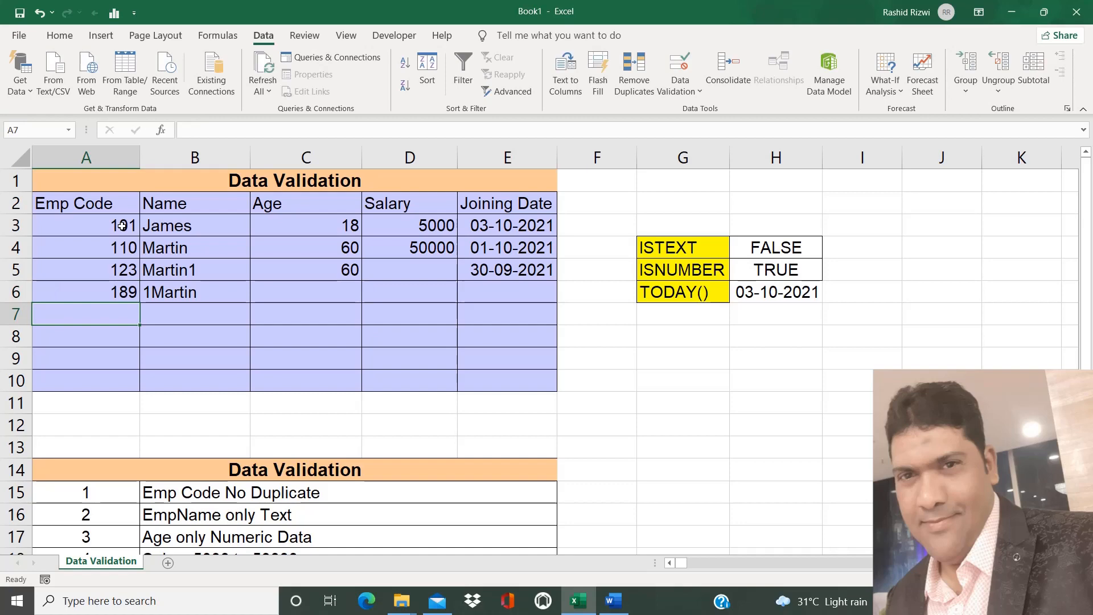
# Try to enter the duplicate code 110 in cell A7, and cancel the entry
pyautogui.write("110'")
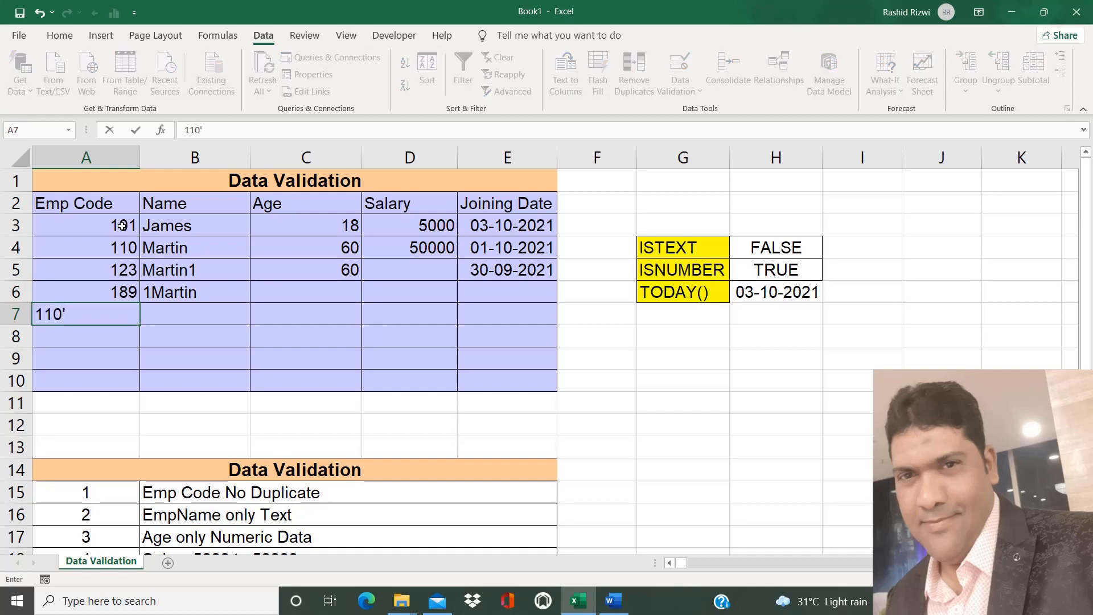
pyautogui.press('BackSpace')
pyautogui.press('Return')
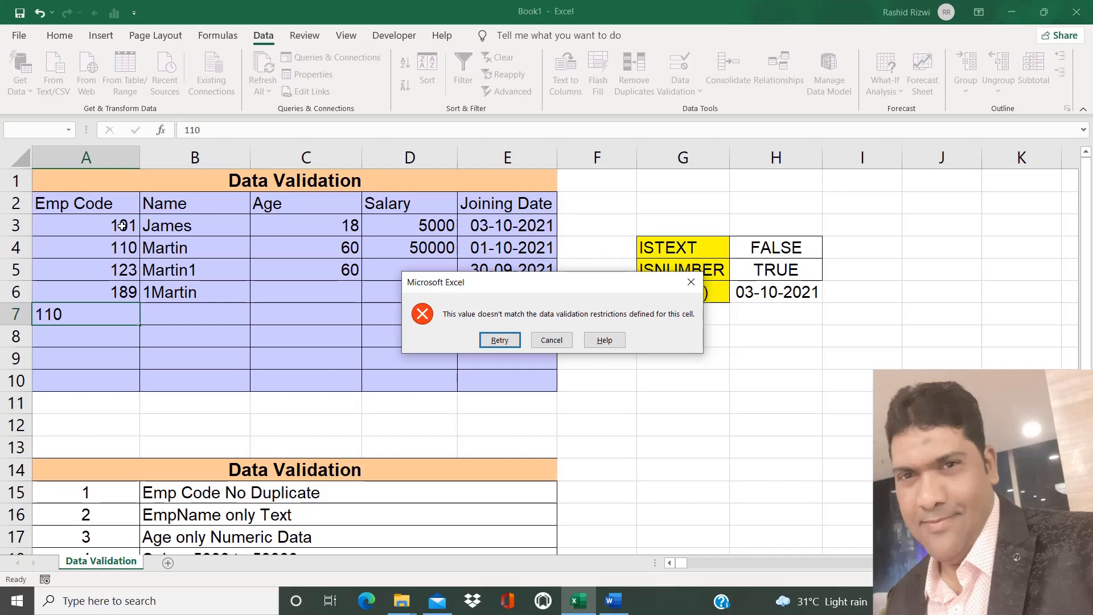
pyautogui.press('Escape')
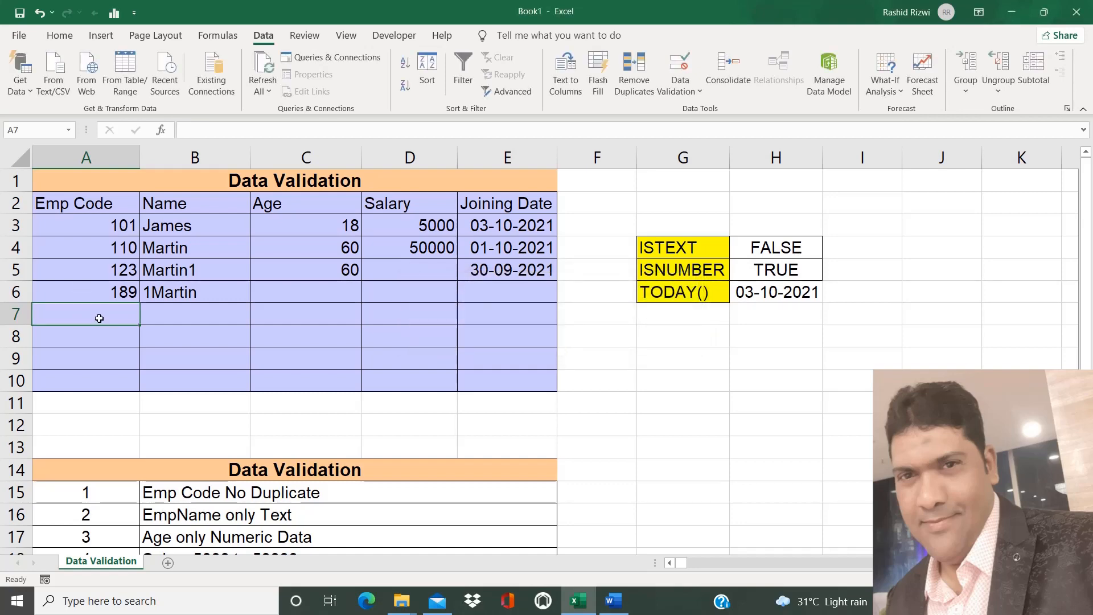
# Test the Emp Code rule with a first name as text in cell A7, and clear the cell
pyautogui.write('I')
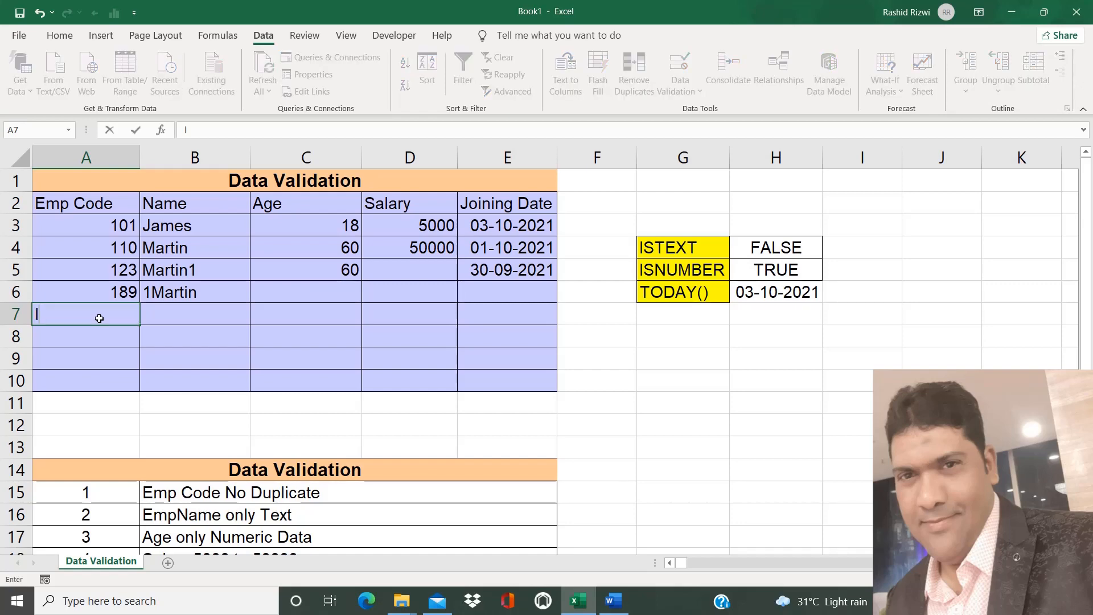
pyautogui.press('BackSpace')
pyautogui.write('Lucy')
pyautogui.press('Return')
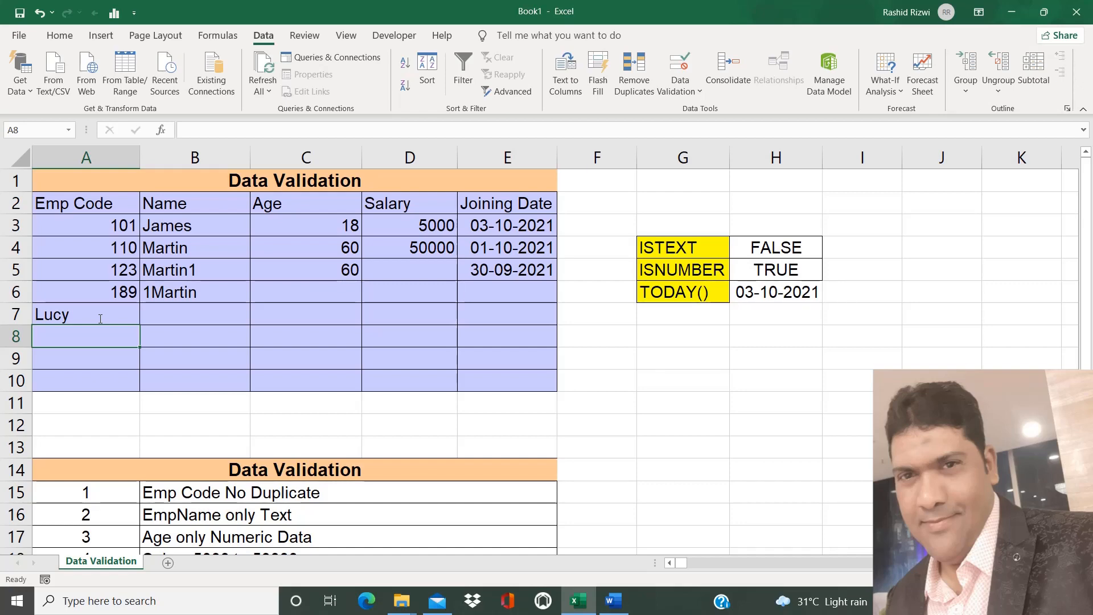
pyautogui.click(99, 318)
pyautogui.press('Delete')
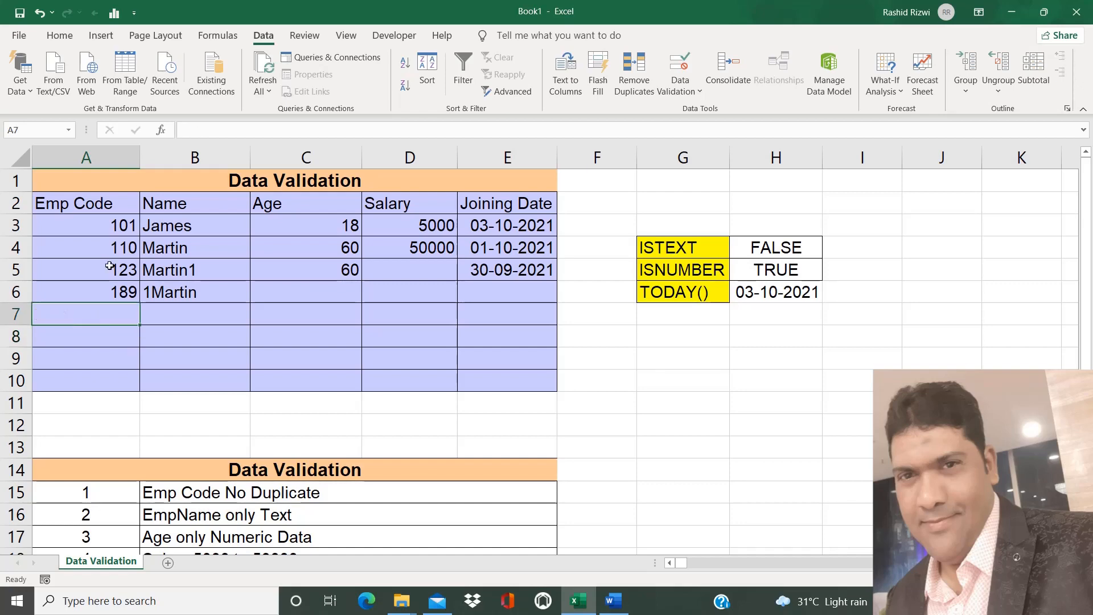
# Select the Emp Code cells A3:A10 and open their data validation rule for editing
pyautogui.click(118, 226)
pyautogui.hotkey('shift', 'Down')
pyautogui.hotkey('shift', 'Down')
pyautogui.hotkey('shift', 'Down')
pyautogui.hotkey('shift', 'Down')
pyautogui.hotkey('shift', 'Down')
pyautogui.hotkey('shift', 'Down')
pyautogui.hotkey('shift', 'Down')
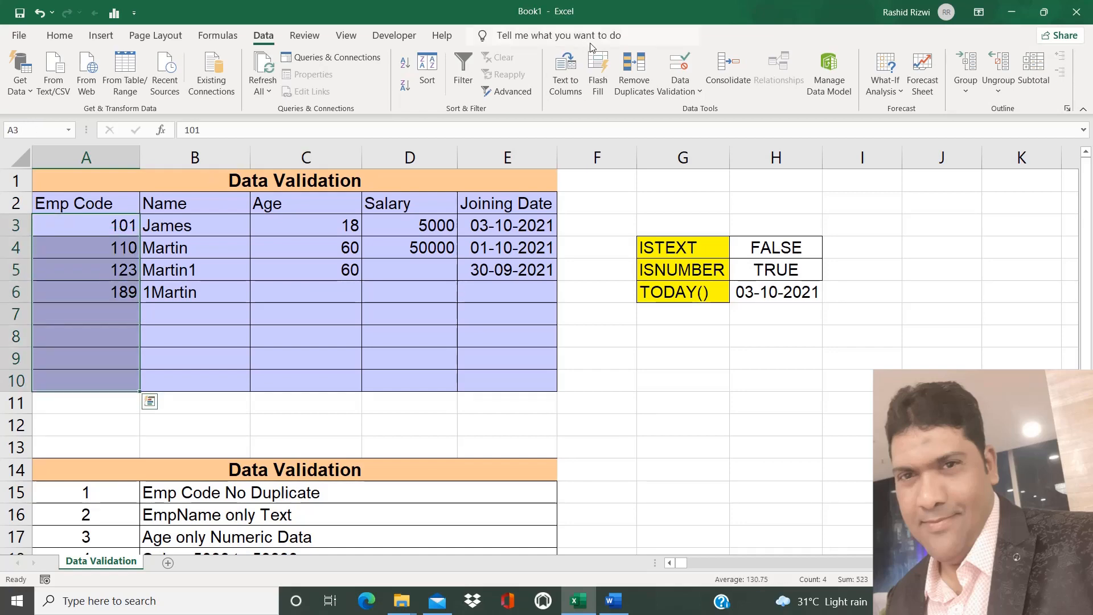
pyautogui.click(689, 95)
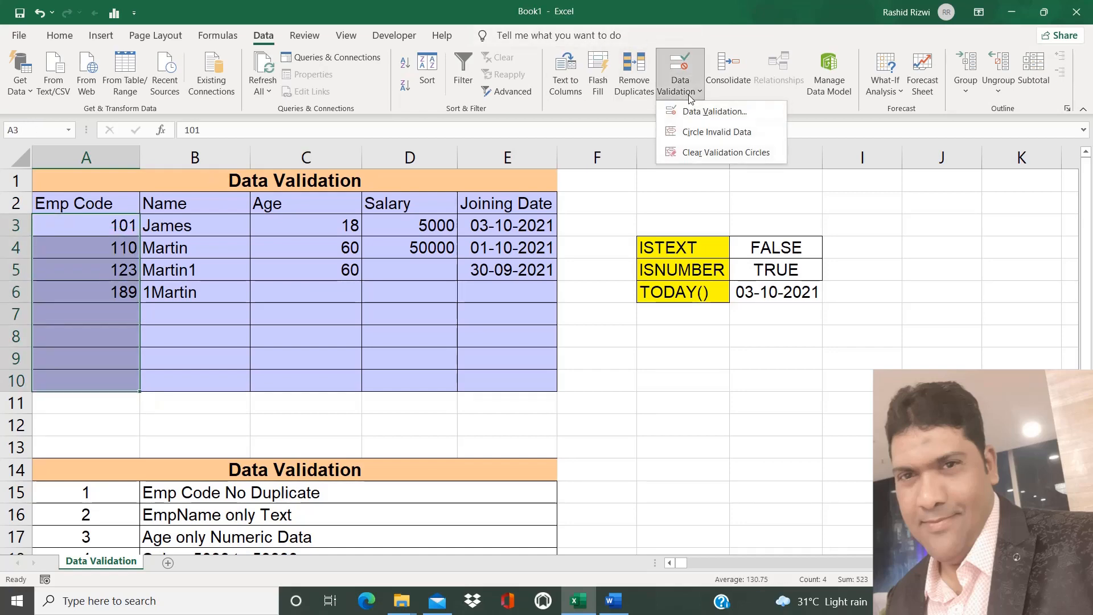
pyautogui.click(719, 112)
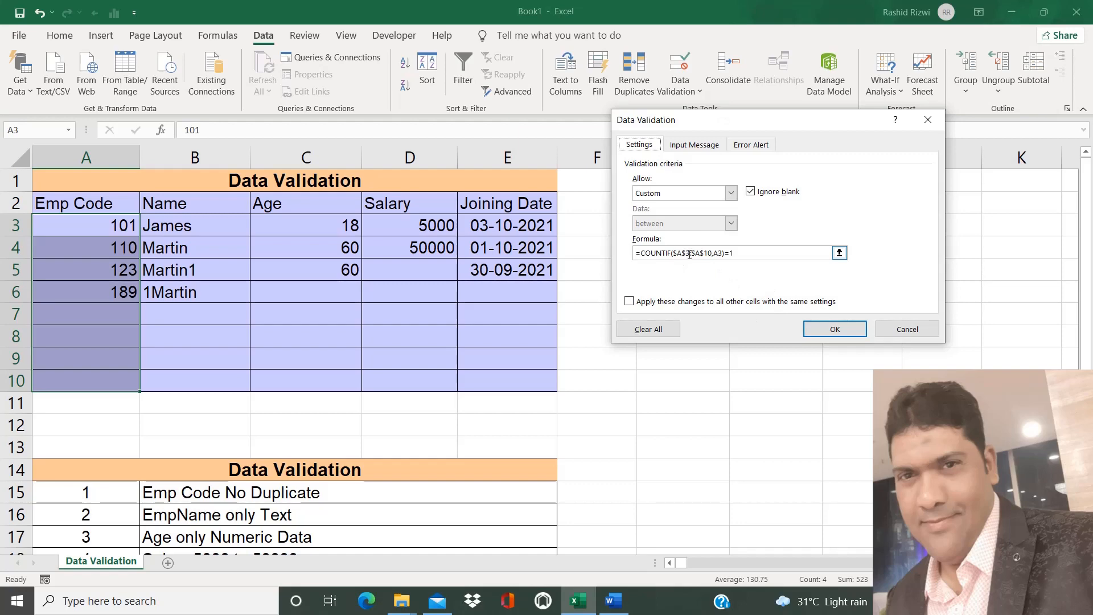
# Append a second condition, ISNUMBER(A3), after the COUNTIF test in the validation formula, separated by a comma
pyautogui.click(750, 255)
pyautogui.write(',')
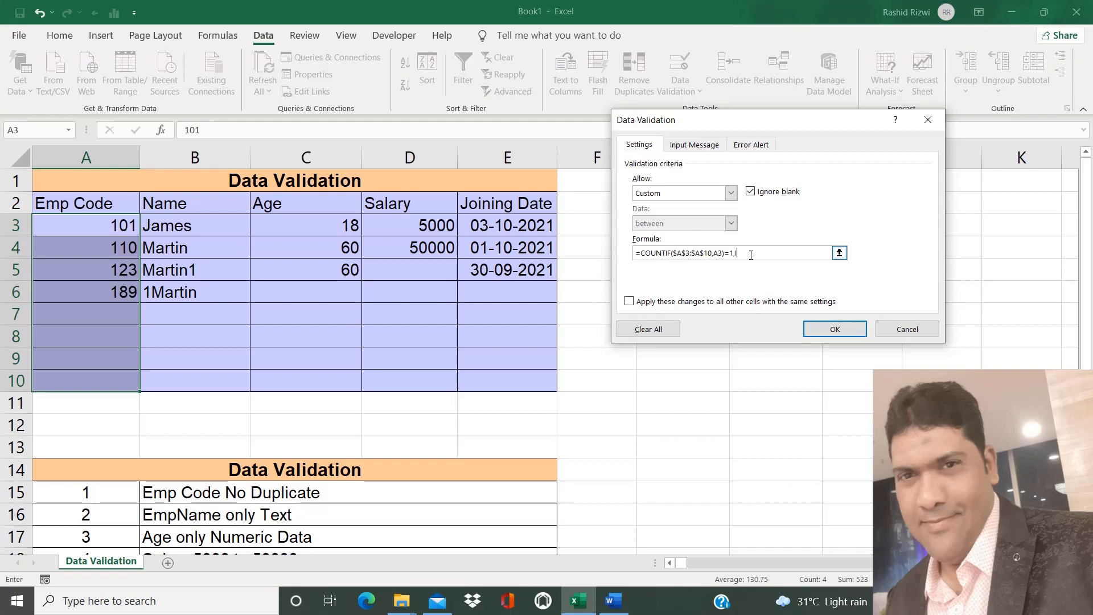
pyautogui.write('ISNUMBER(')
pyautogui.click(105, 232)
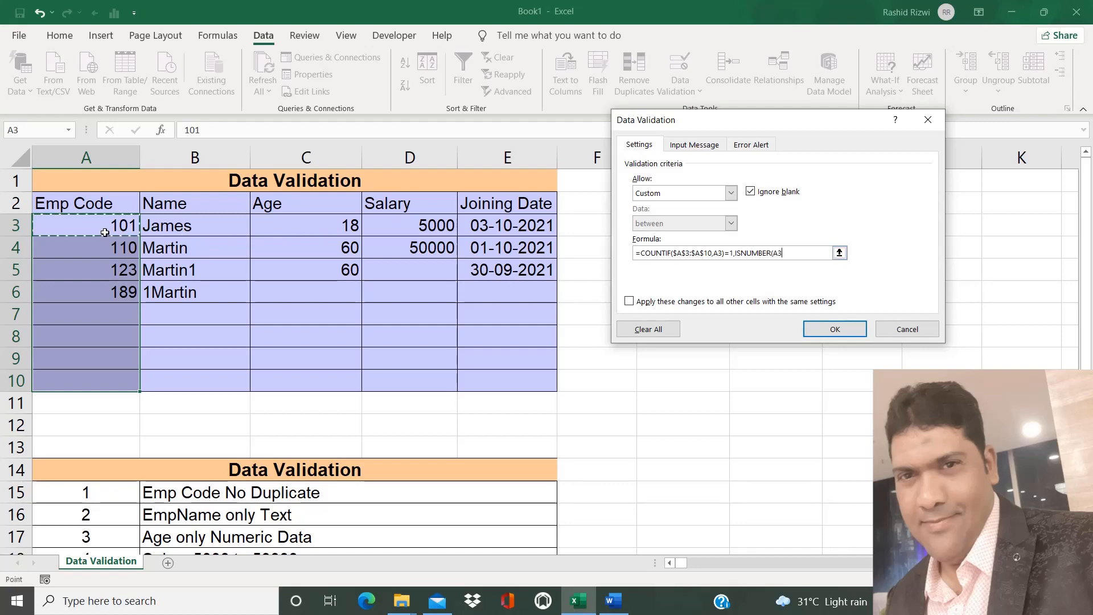
pyautogui.write(')')
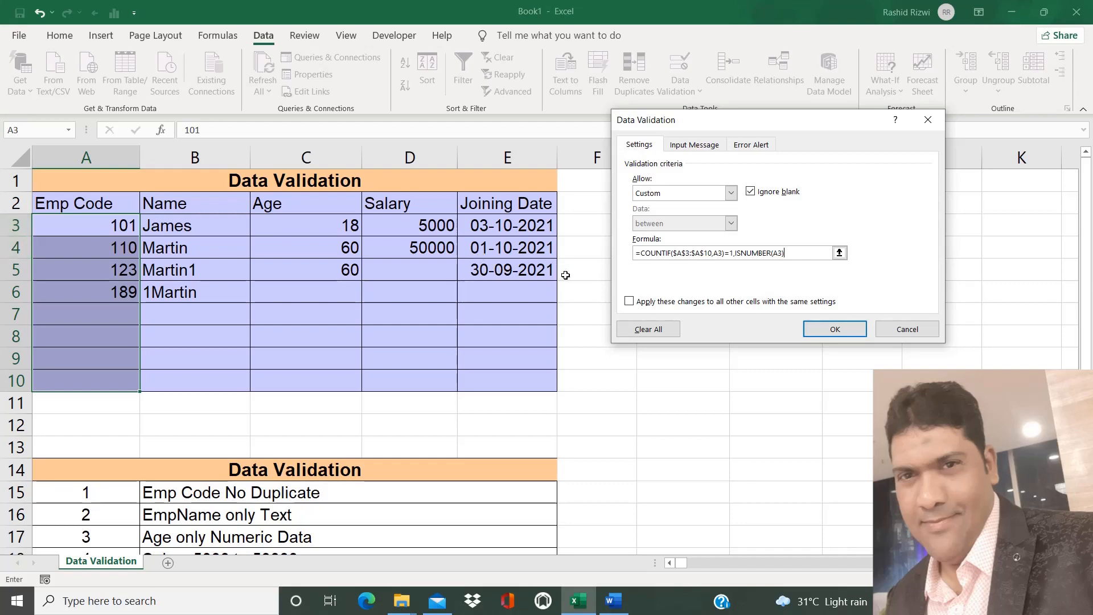
# Wrap both conditions in AND to form =AND(COUNTIF($A$3:$A$10,A3)=1,ISNUMBER(A3)), and apply the validation rule
pyautogui.click(642, 253)
pyautogui.write('AND(')
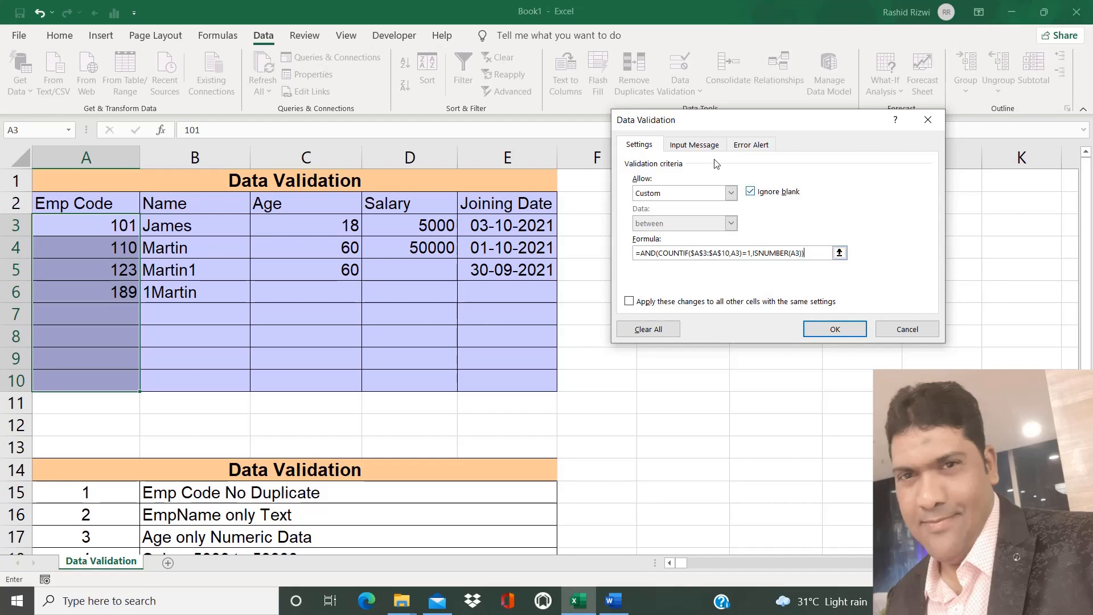
pyautogui.click(686, 145)
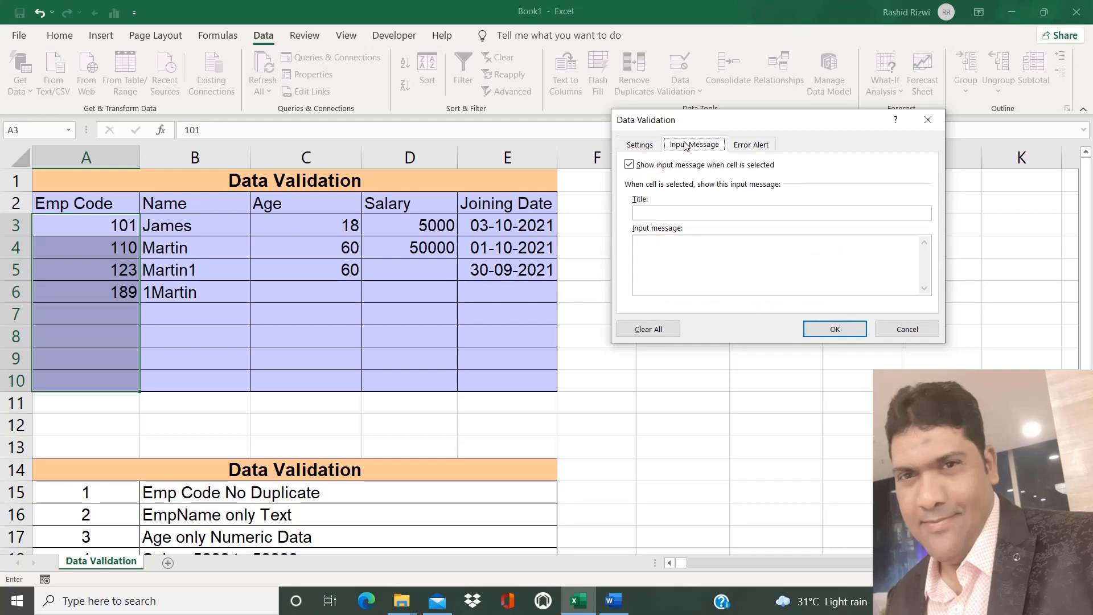
pyautogui.click(751, 145)
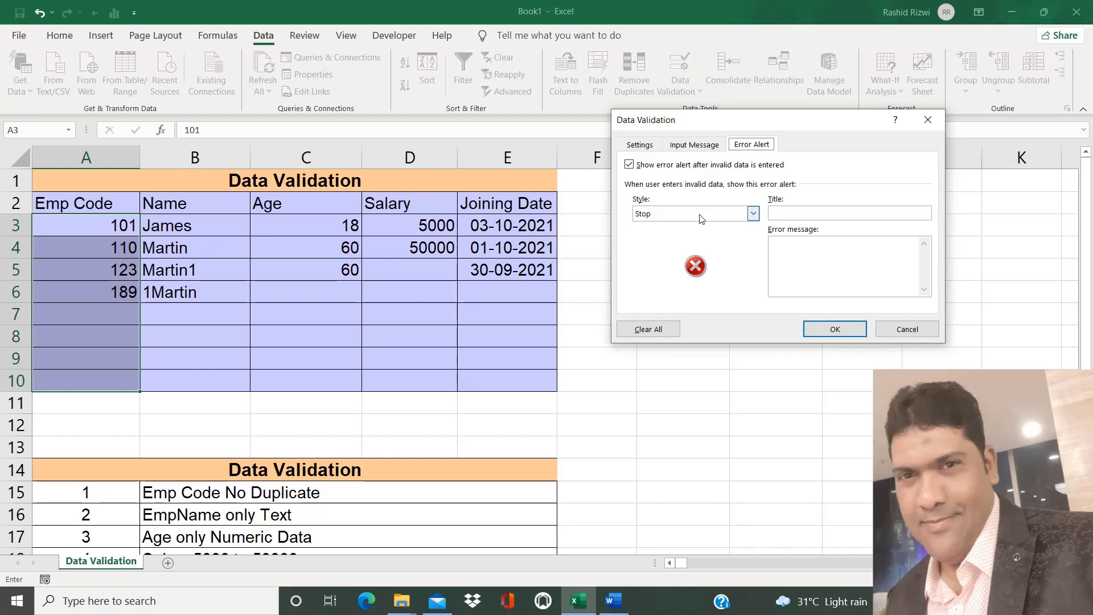
pyautogui.click(641, 144)
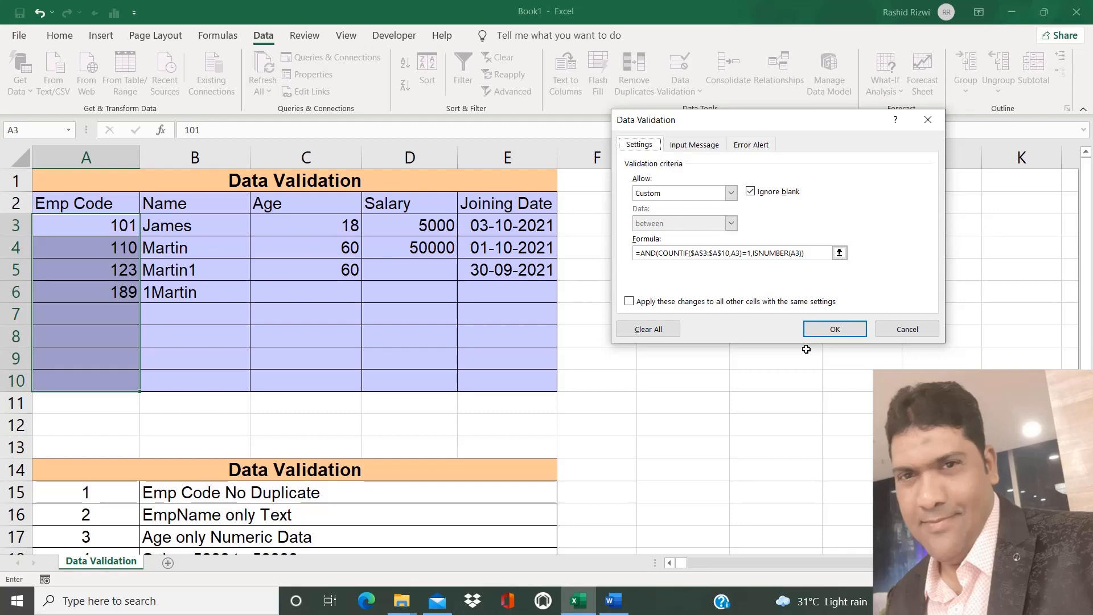
pyautogui.click(833, 330)
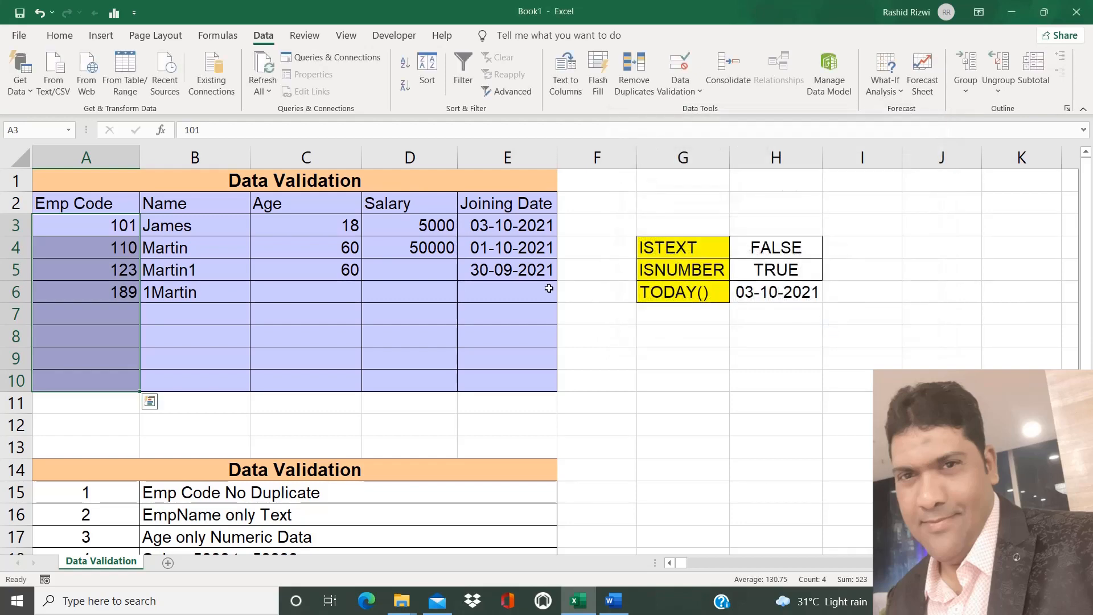
# Try to enter the text EXCEL as an employee code in cell A7, and cancel the entry
pyautogui.click(118, 313)
pyautogui.write('EXC')
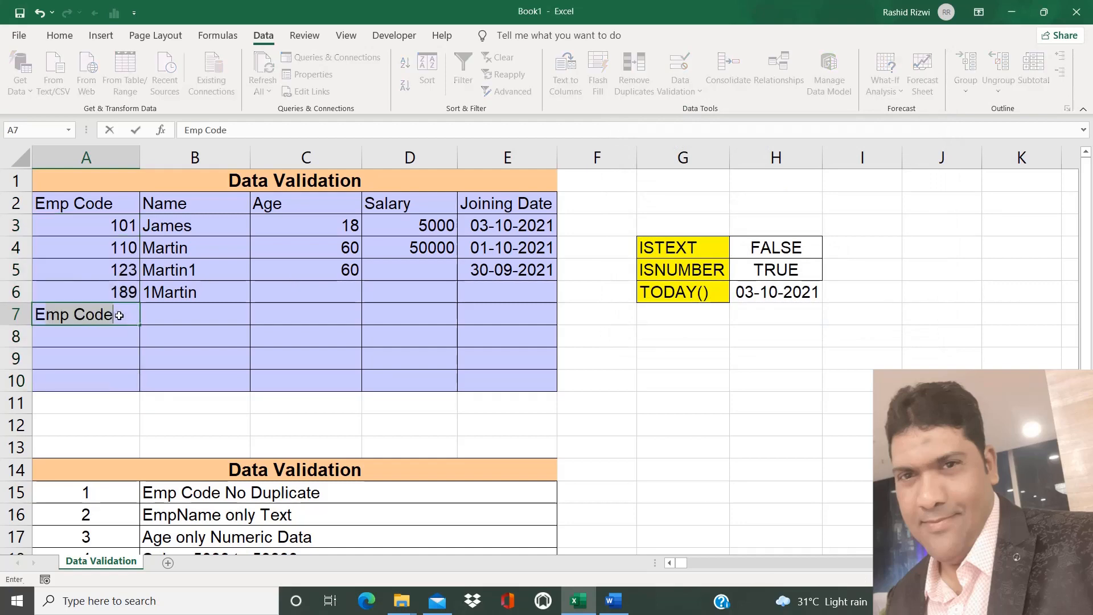
pyautogui.write('EL')
pyautogui.press('Return')
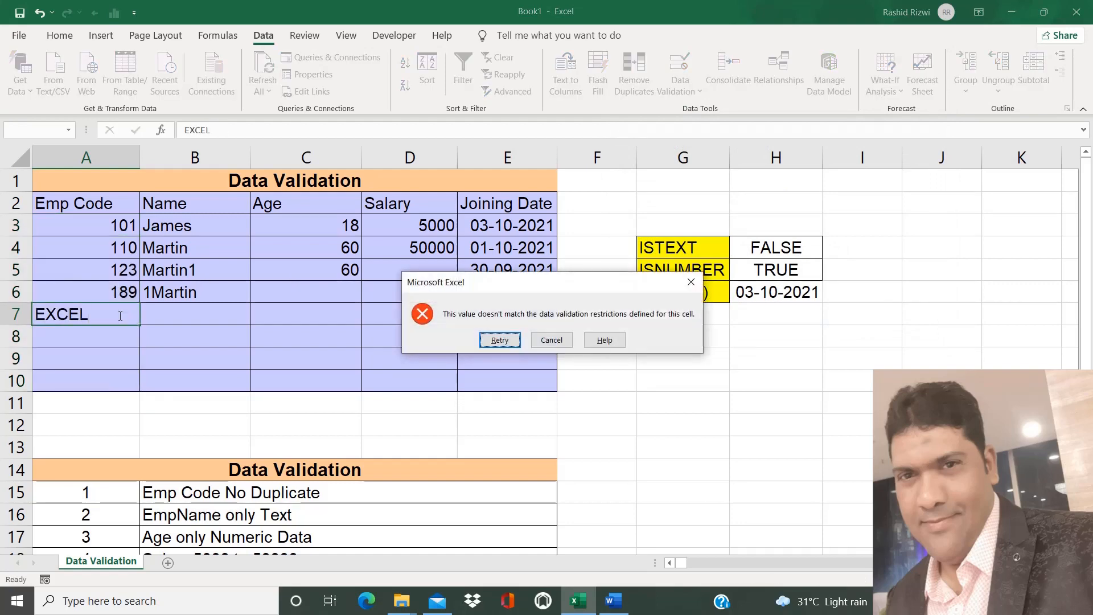
pyautogui.press('Escape')
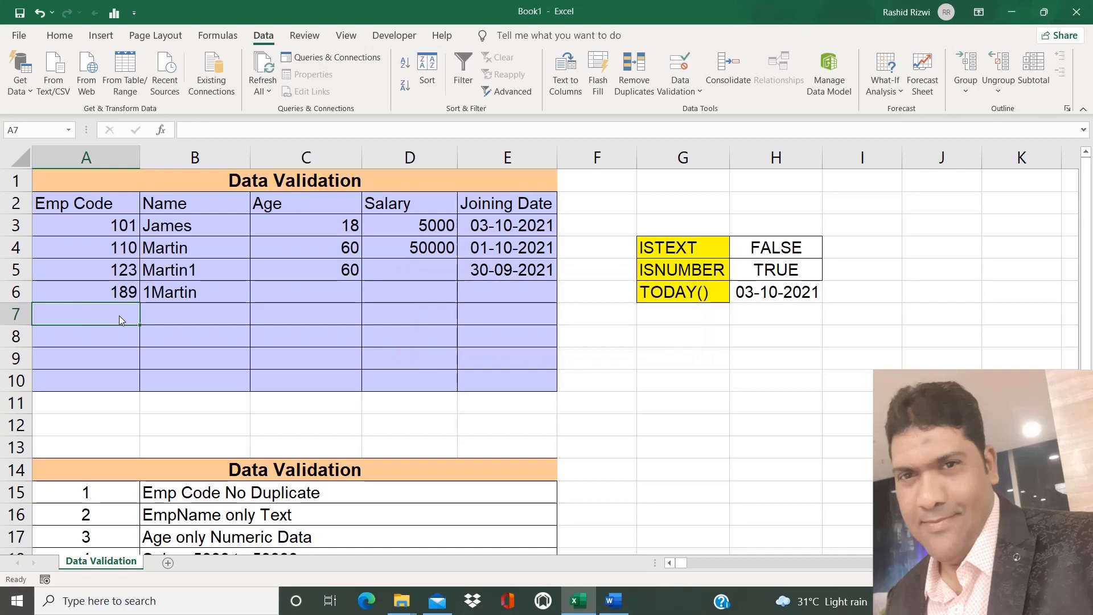
# Try twice to enter the duplicate employee code 101 in cell A7, cancelling the entry each time
pyautogui.write('101')
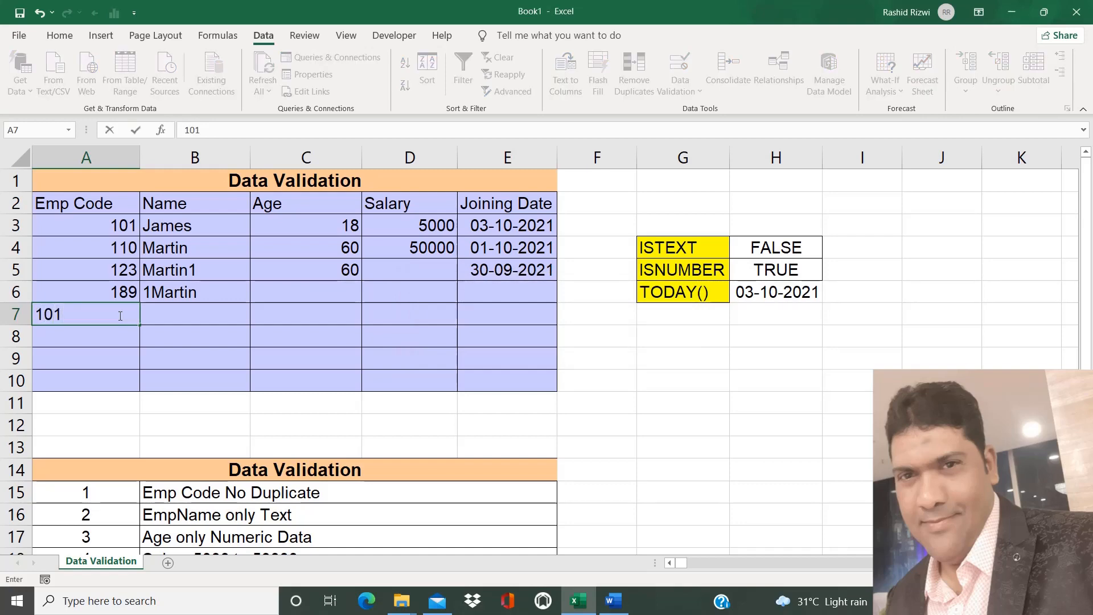
pyautogui.press('Return')
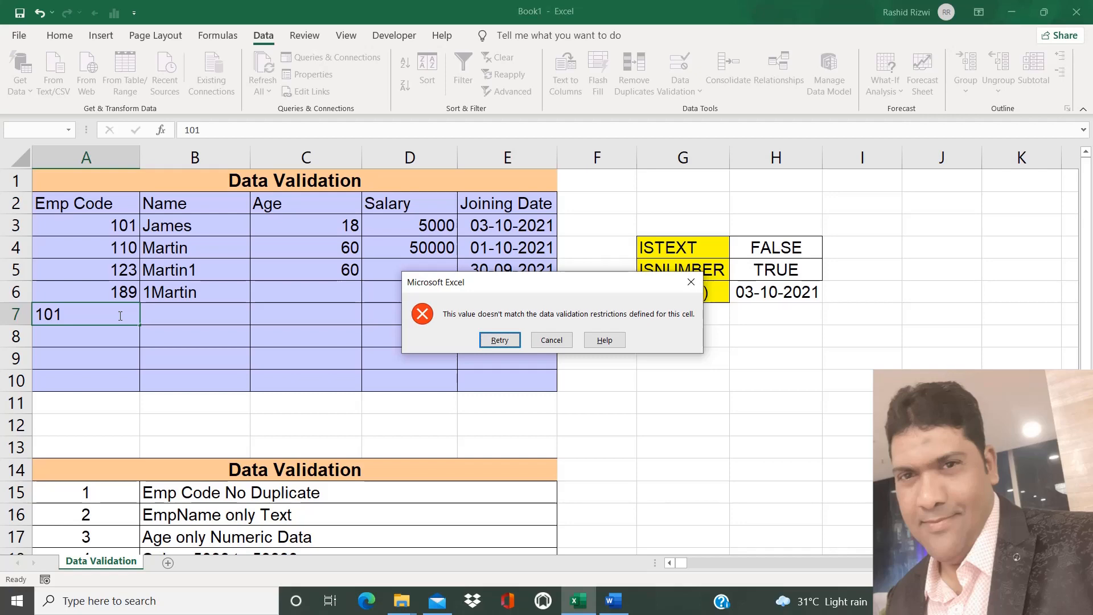
pyautogui.click(550, 341)
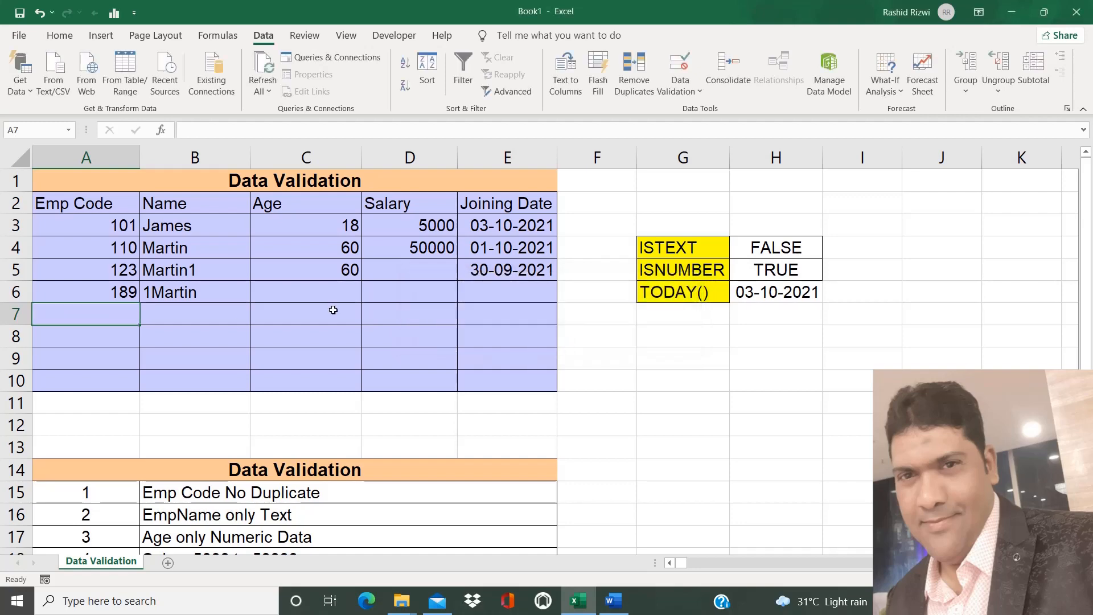
pyautogui.click(232, 321)
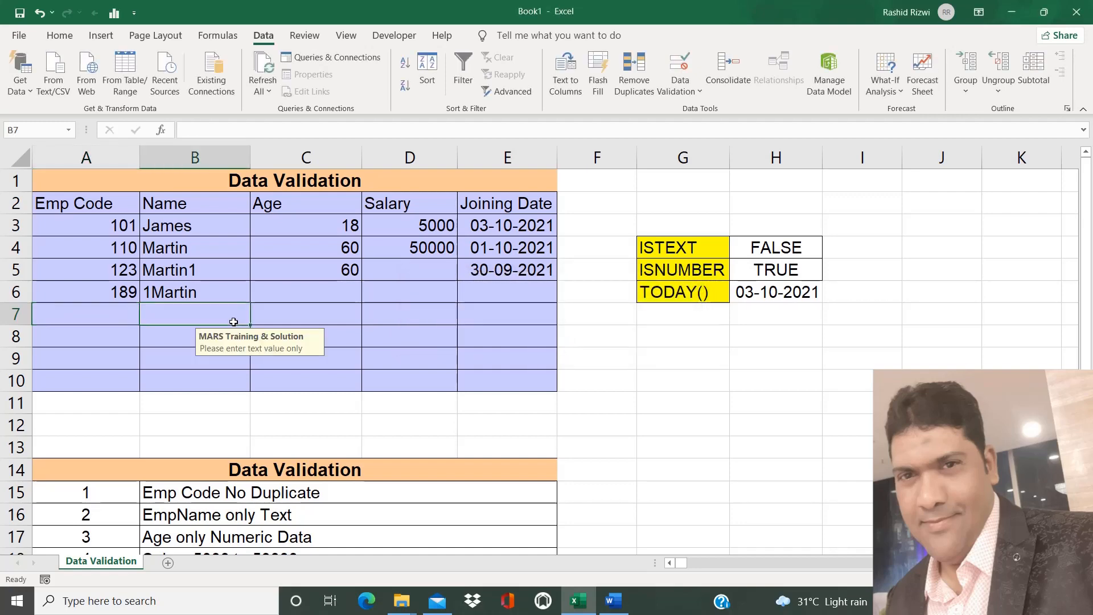
pyautogui.click(110, 311)
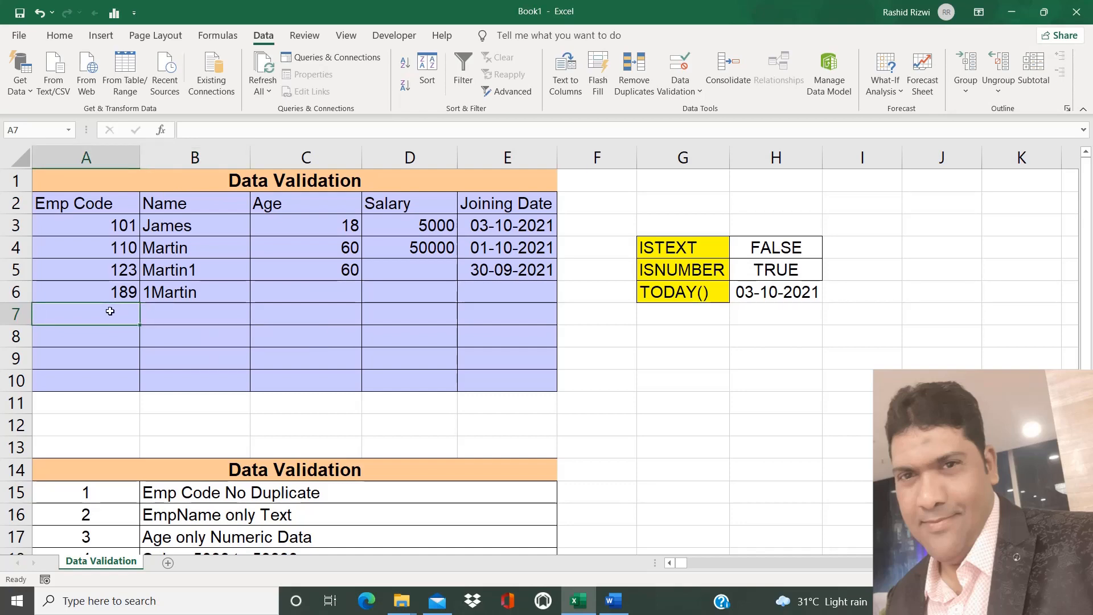
pyautogui.write('1')
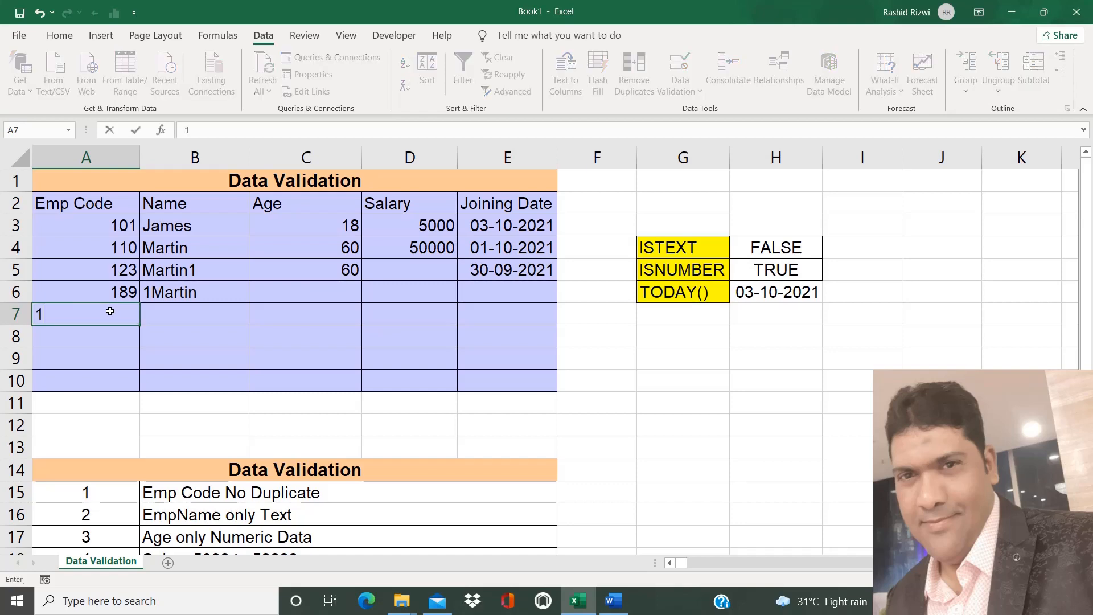
pyautogui.write('01')
pyautogui.press('Return')
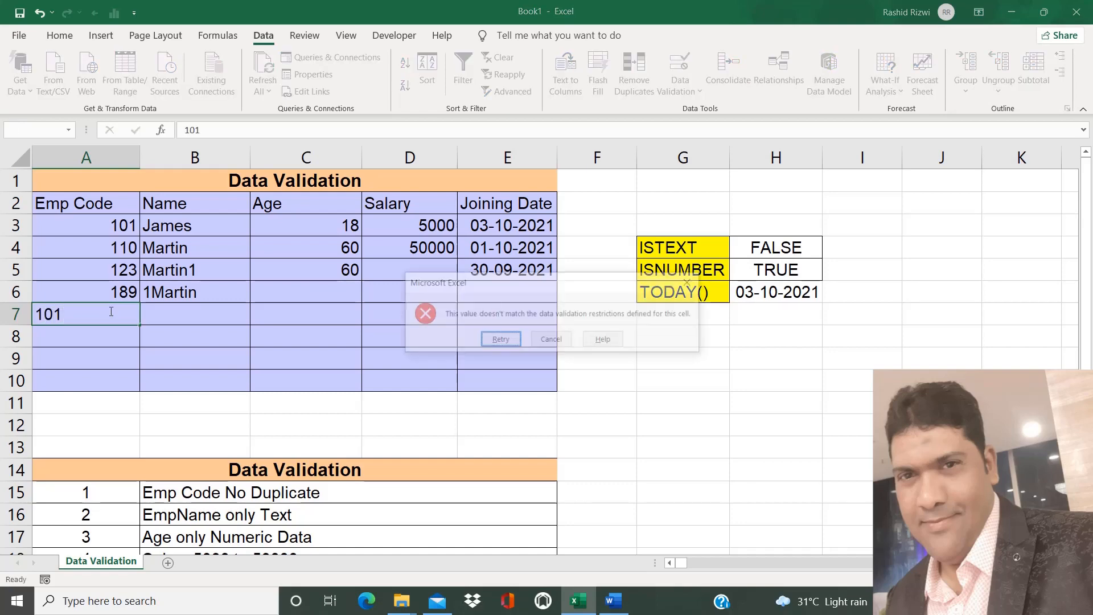
pyautogui.press('Escape')
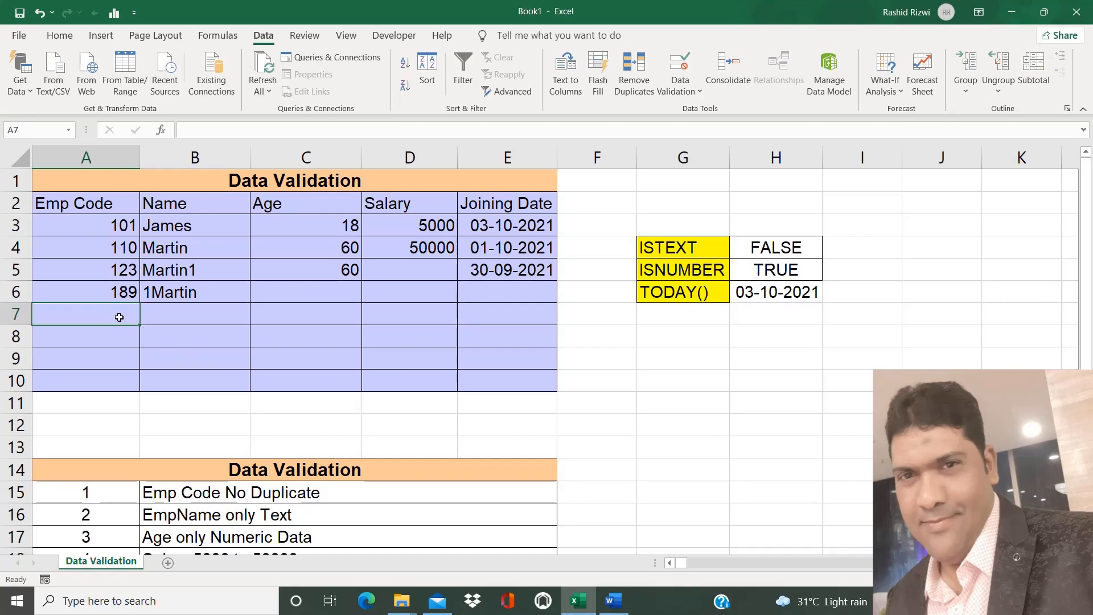
# Enter 189 in cell H9, outside the employee table
pyautogui.click(758, 358)
pyautogui.write('189')
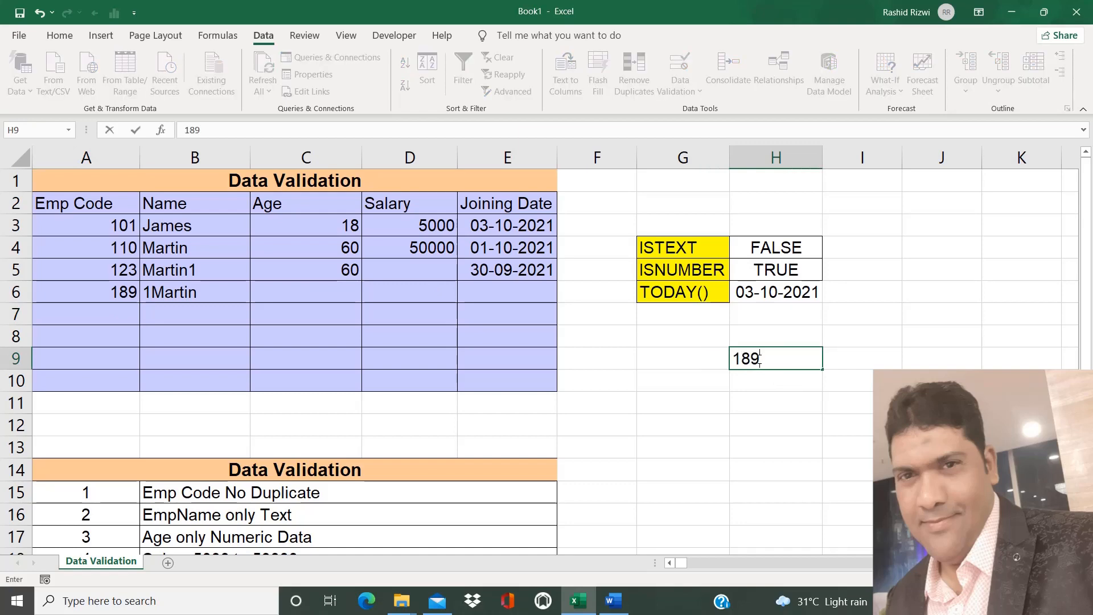
pyautogui.press('Return')
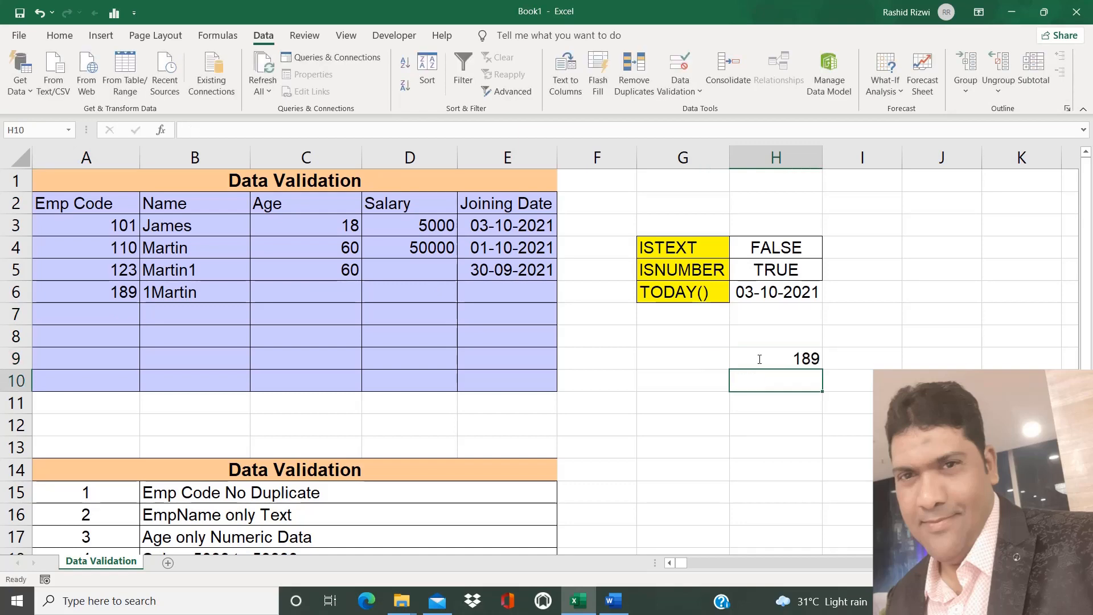
# Copy the value from H9, paste it into Emp Code cell A7, and undo the paste
pyautogui.click(801, 358)
pyautogui.hotkey('ctrl', 'c')
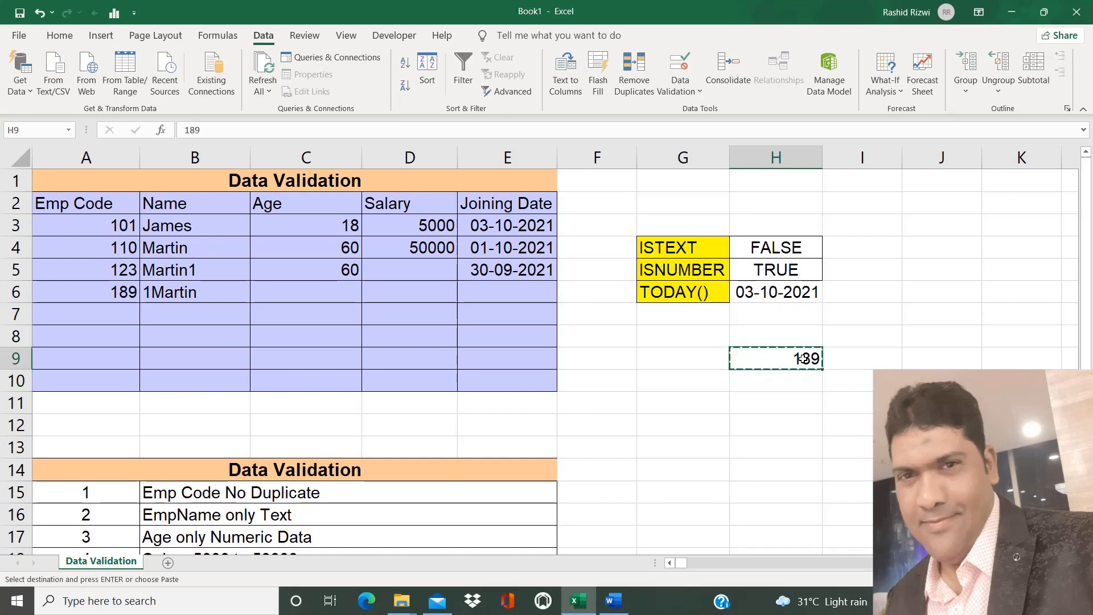
pyautogui.click(97, 310)
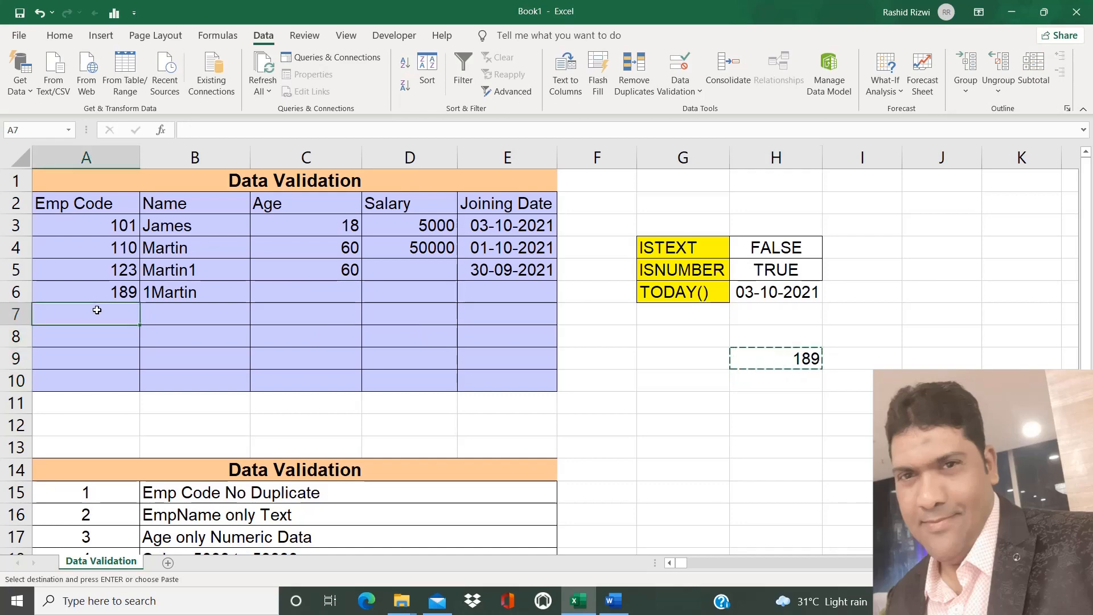
pyautogui.hotkey('ctrl', 'v')
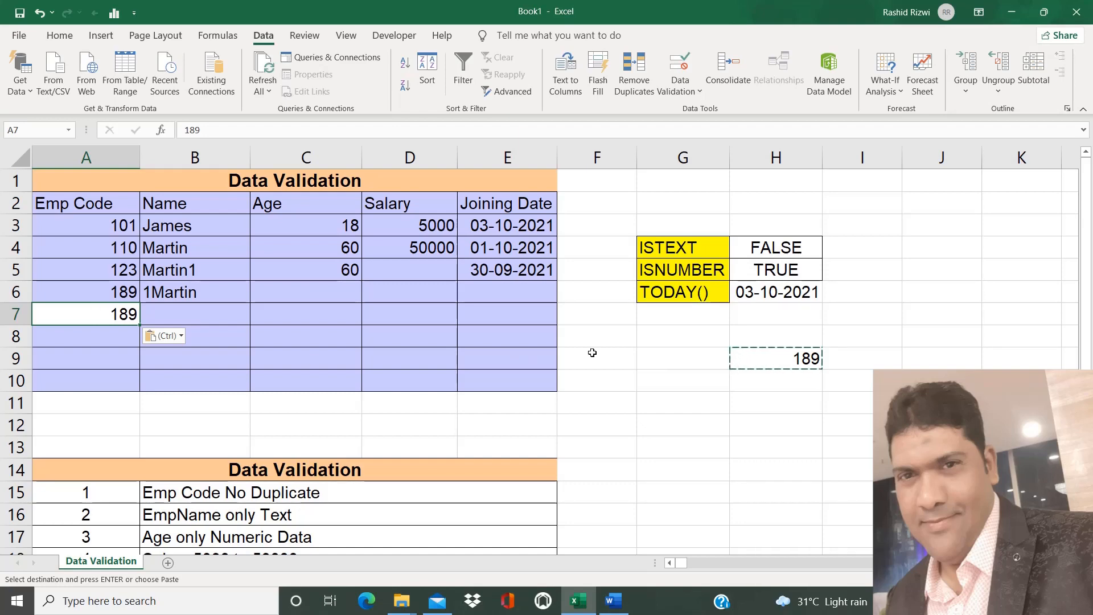
pyautogui.click(740, 359)
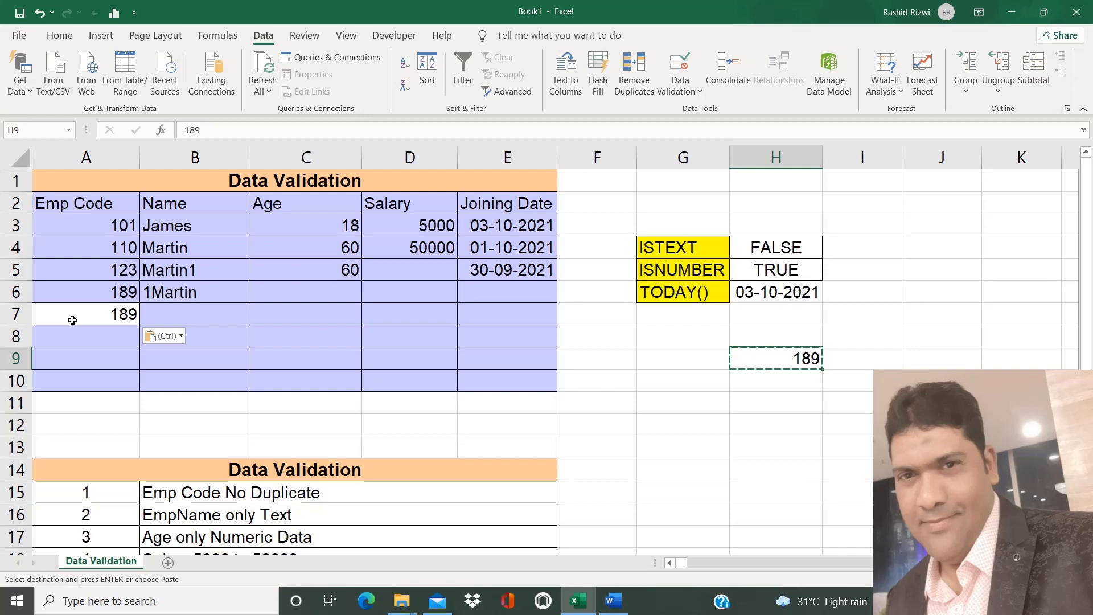
pyautogui.hotkey('ctrl', 'z')
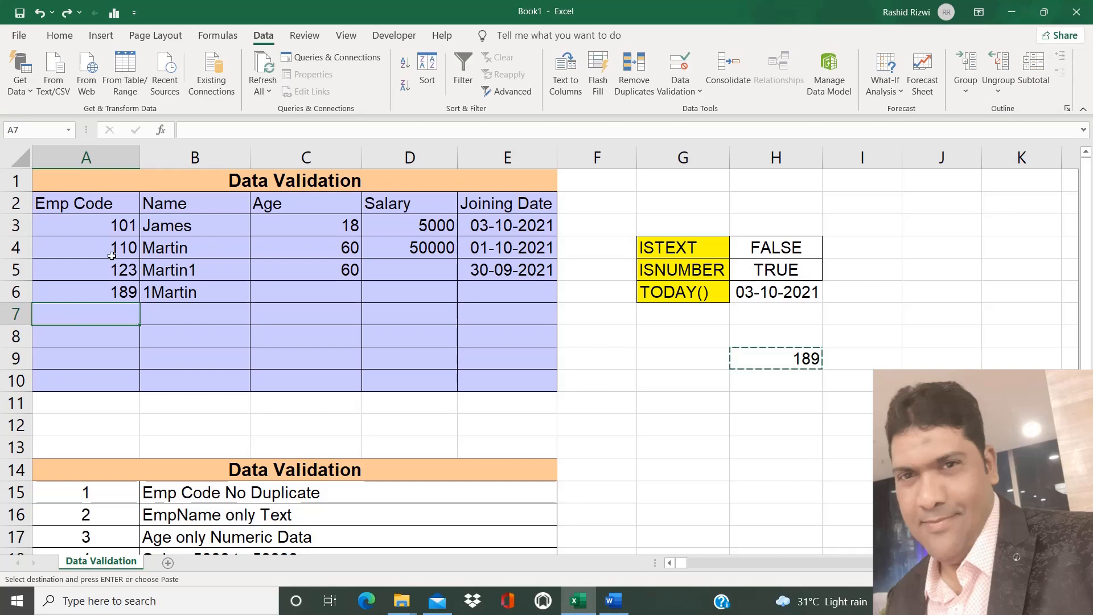
# Clear the existing employee codes from cells A3:A10
pyautogui.click(118, 229)
pyautogui.hotkey('shift', 'Down')
pyautogui.hotkey('shift', 'Down')
pyautogui.hotkey('shift', 'Down')
pyautogui.hotkey('shift', 'Down')
pyautogui.hotkey('shift', 'Down')
pyautogui.hotkey('shift', 'Down')
pyautogui.hotkey('shift', 'Down')
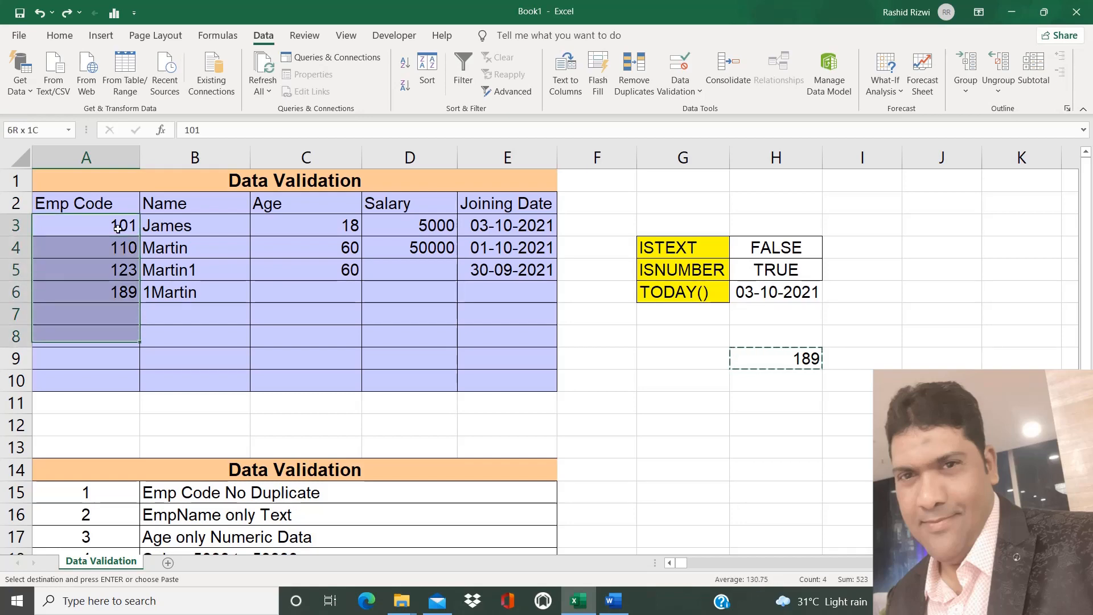
pyautogui.press('Delete')
# Enter the employee code 101 in cell A3
pyautogui.click(118, 228)
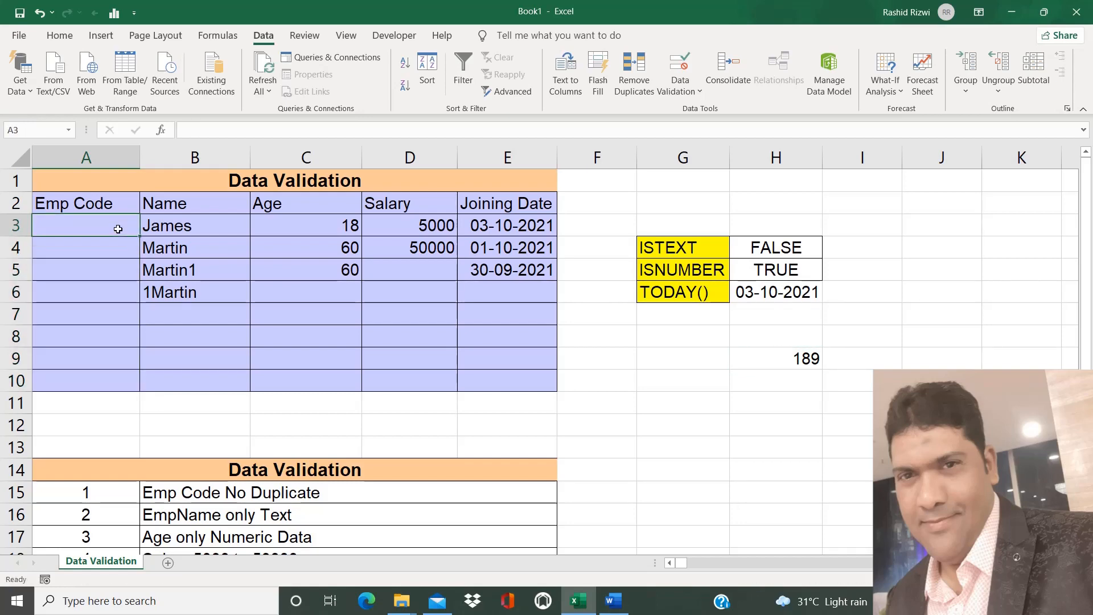
pyautogui.write('101')
pyautogui.press('Return')
pyautogui.press('Return')
pyautogui.press('Return')
pyautogui.press('Return')
# Try to enter the duplicate code 101 in cell A7, and cancel the entry
pyautogui.write('101')
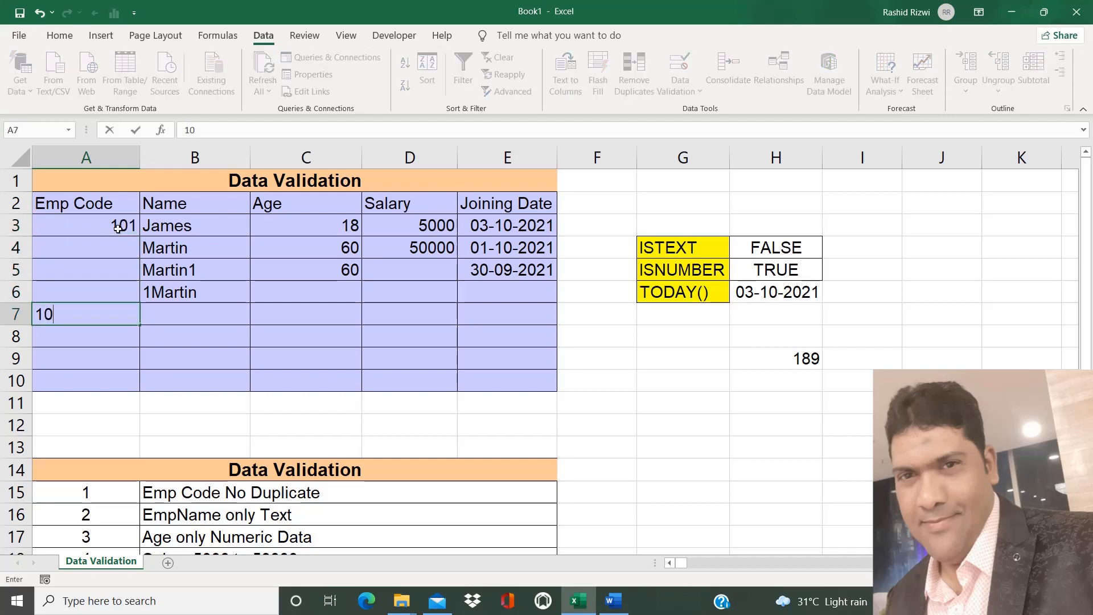
pyautogui.press('Return')
pyautogui.press('Escape')
# Select the Emp Code cells A3:A10 and open their data validation rule
pyautogui.press('Up')
pyautogui.press('Up')
pyautogui.press('Up')
pyautogui.press('Up')
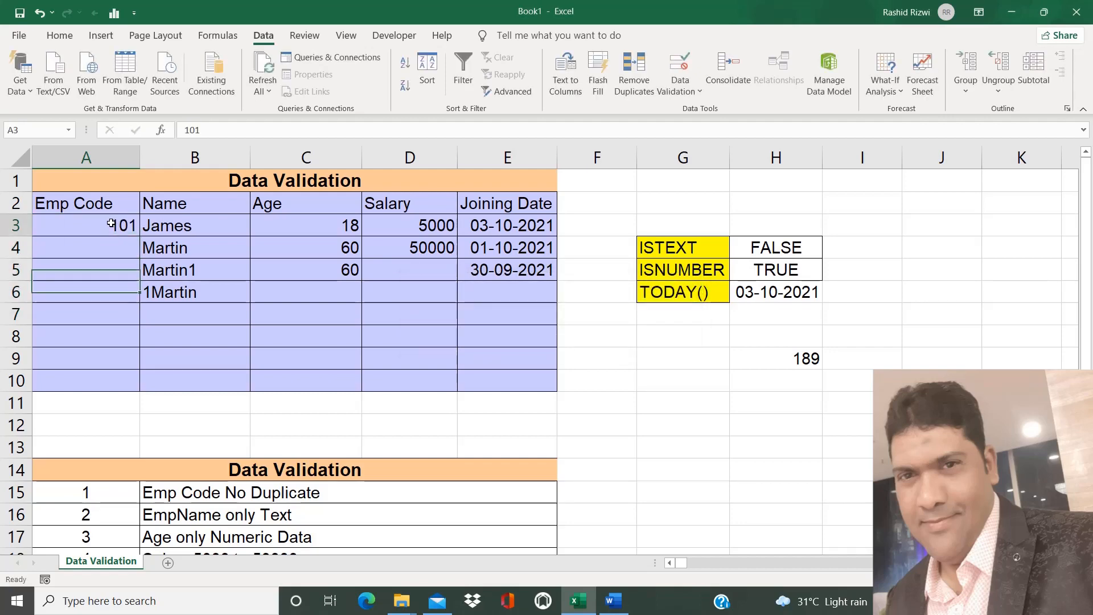
pyautogui.hotkey('shift', 'Down')
pyautogui.hotkey('shift', 'Down')
pyautogui.hotkey('shift', 'Down')
pyautogui.hotkey('shift', 'Down')
pyautogui.hotkey('shift', 'Down')
pyautogui.hotkey('shift', 'Down')
pyautogui.hotkey('shift', 'Down')
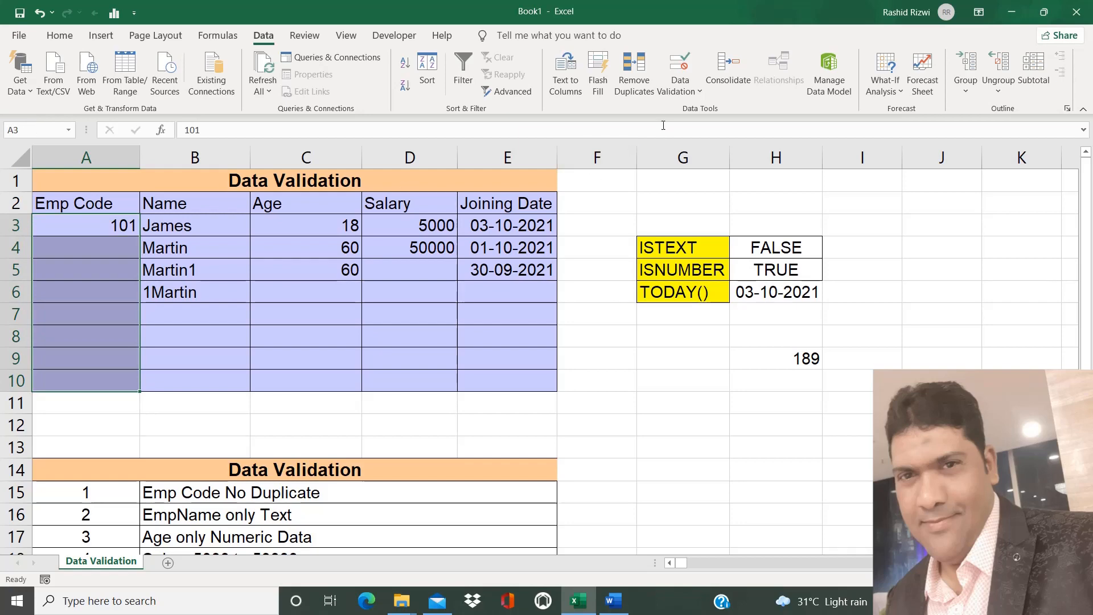
pyautogui.click(682, 97)
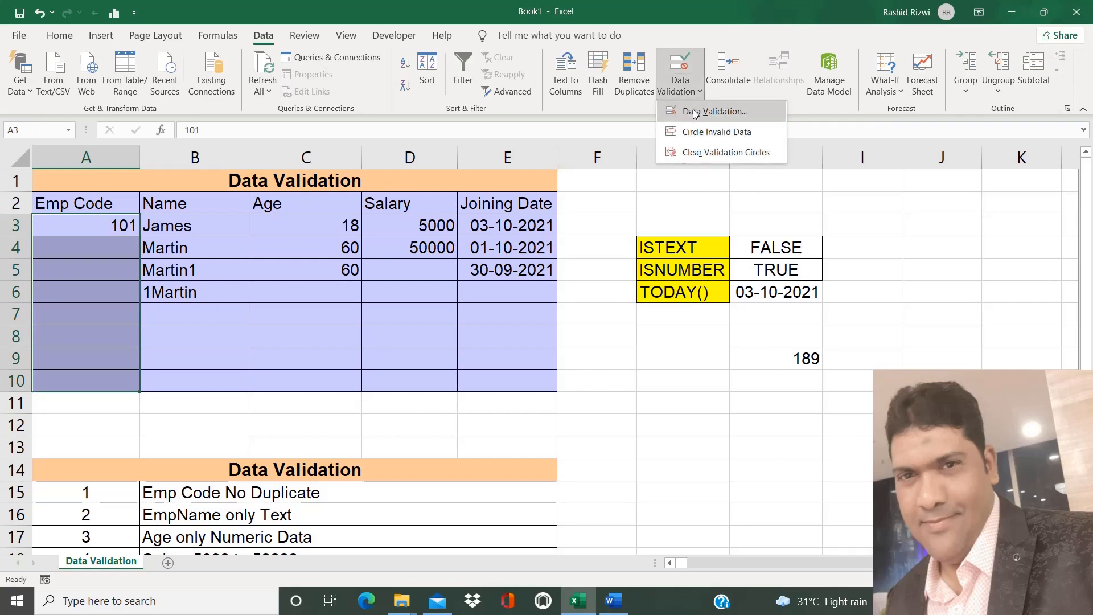
pyautogui.click(692, 109)
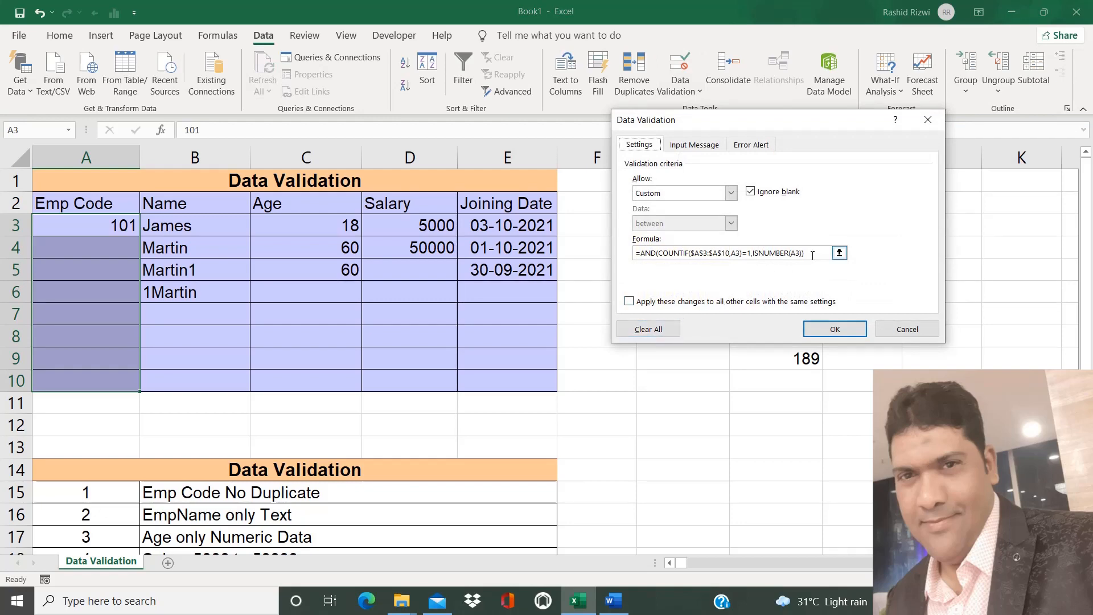
# Copy the whole custom validation formula, and clear all validation from the selected Emp Code cells
pyautogui.click(730, 245)
pyautogui.hotkey('ctrl', 'c')
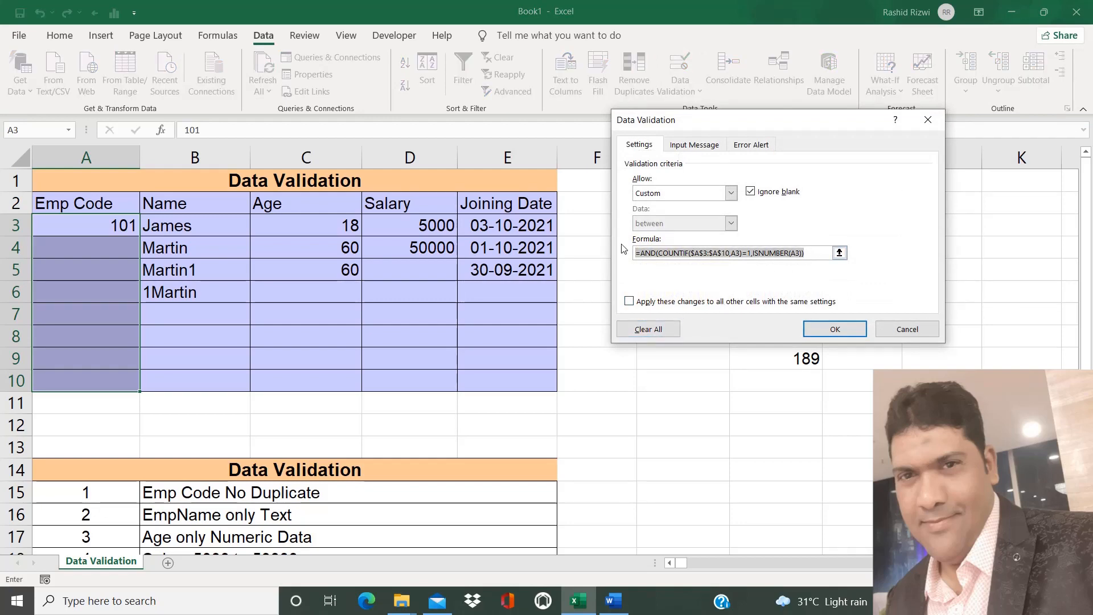
pyautogui.click(646, 328)
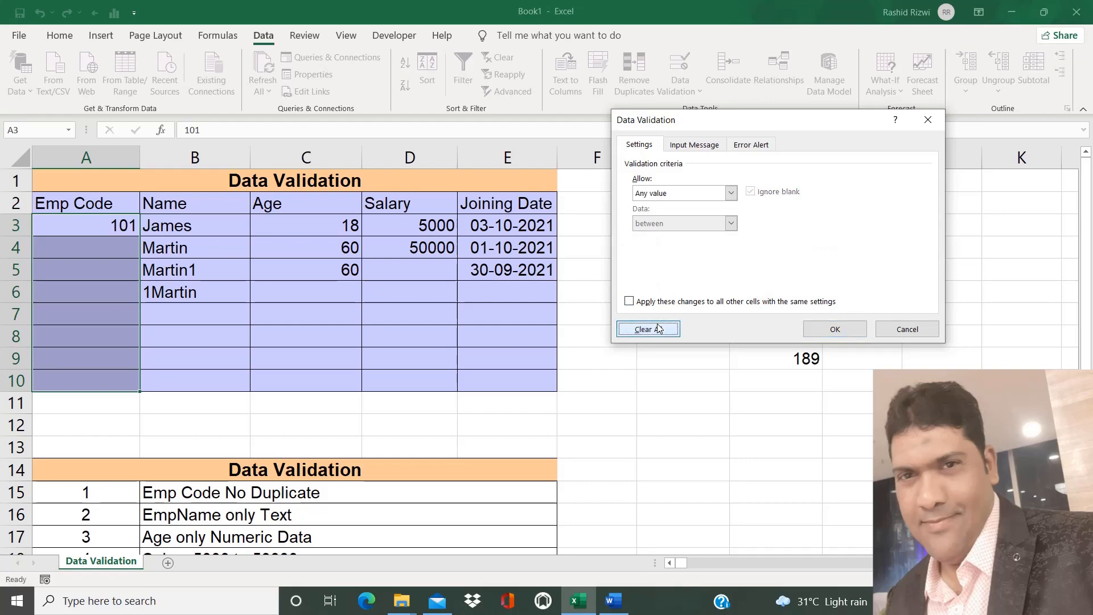
pyautogui.click(833, 330)
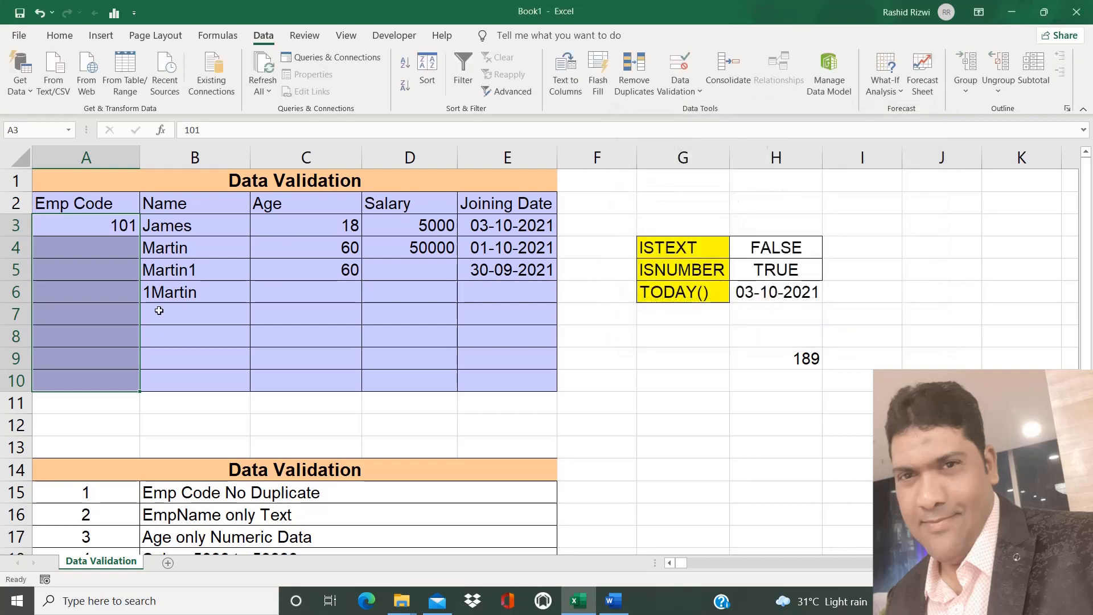
# Enter the duplicate employee code 101 in cells A7 and A10
pyautogui.click(104, 318)
pyautogui.write('101')
pyautogui.press('Return')
pyautogui.press('Return')
pyautogui.press('Return')
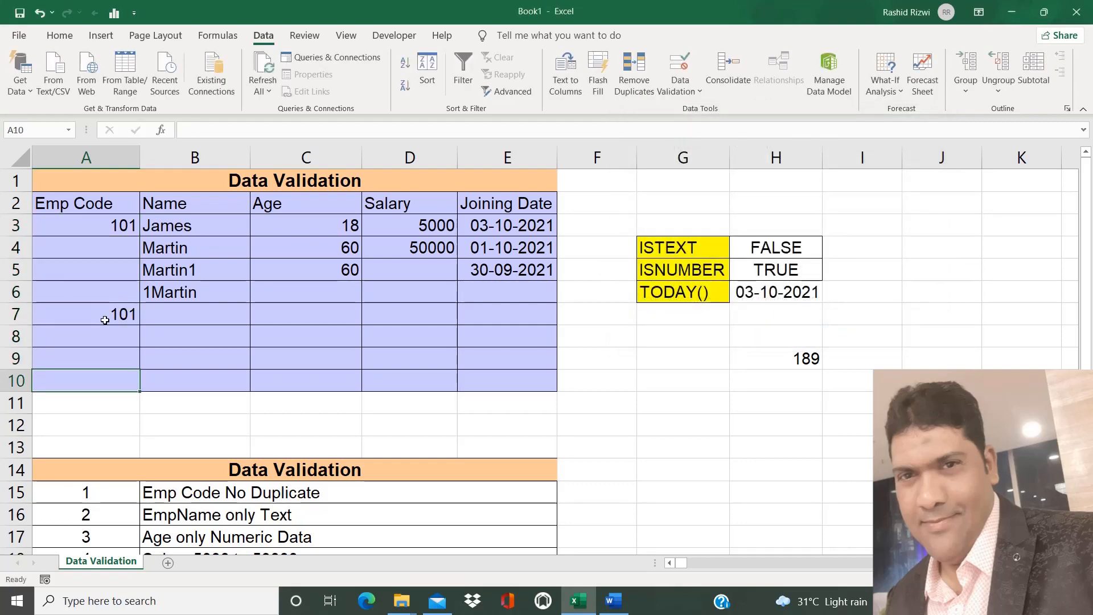
pyautogui.write('10')
pyautogui.press('Return')
pyautogui.click(134, 371)
pyautogui.write('101')
pyautogui.press('Return')
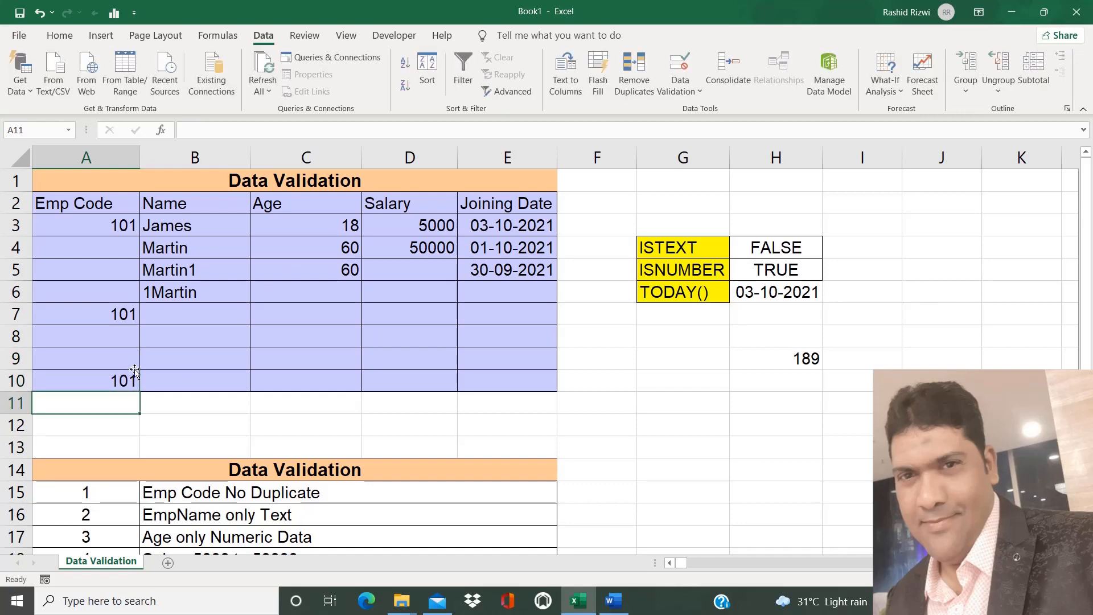
# Select cells A3:A10 with the entered employee codes and open the data validation settings for them
pyautogui.click(111, 260)
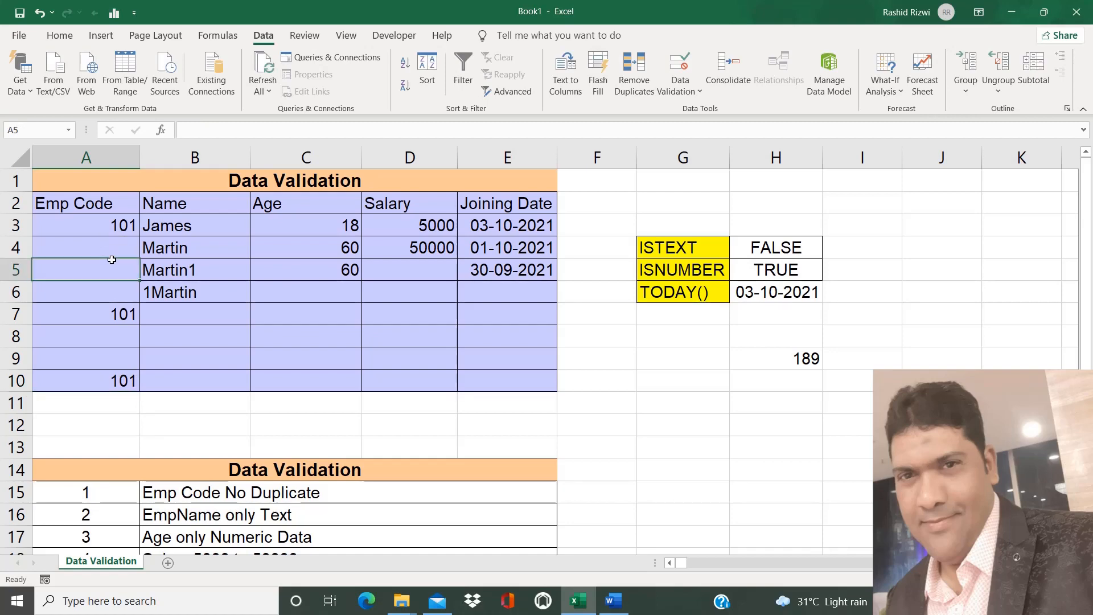
pyautogui.click(113, 228)
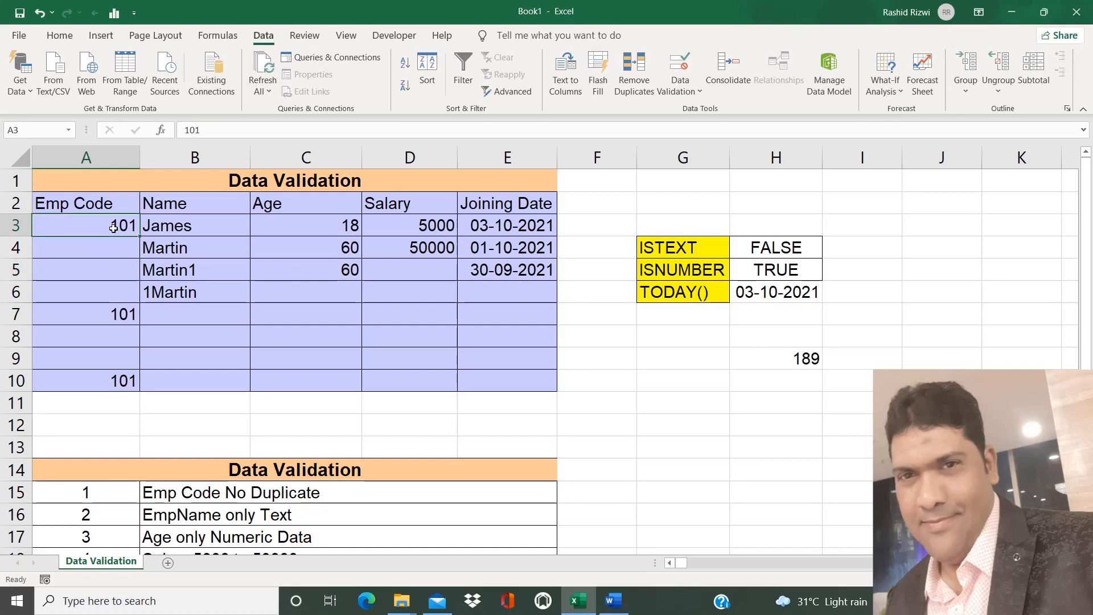
pyautogui.hotkey('shift', 'Down')
pyautogui.hotkey('shift', 'Down')
pyautogui.hotkey('shift', 'Down')
pyautogui.hotkey('shift', 'Down')
pyautogui.hotkey('shift', 'Down')
pyautogui.hotkey('shift', 'Down')
pyautogui.hotkey('shift', 'Down')
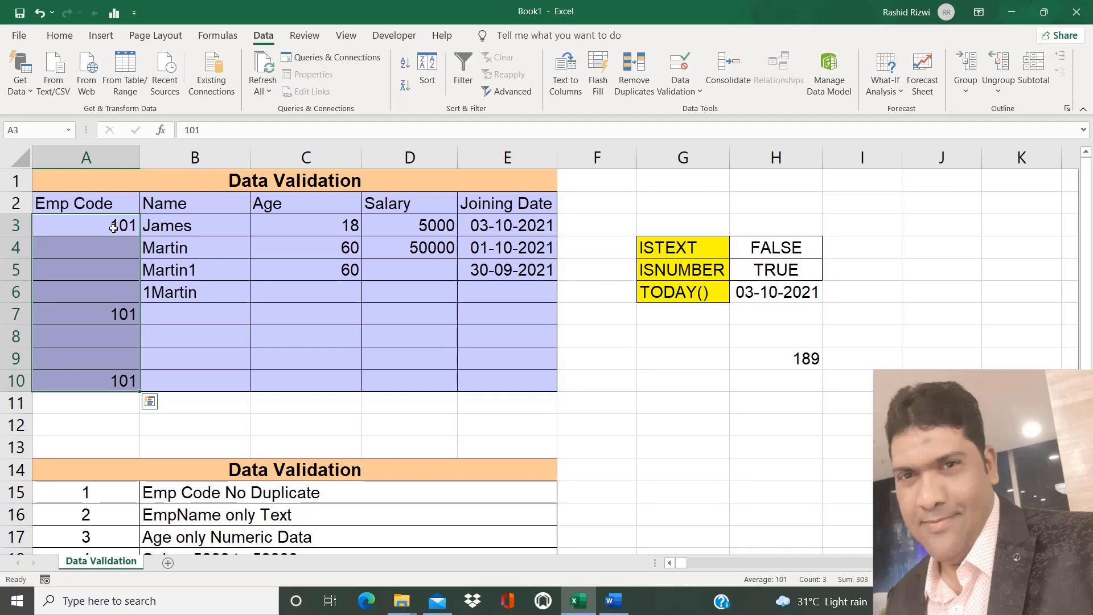
pyautogui.click(674, 92)
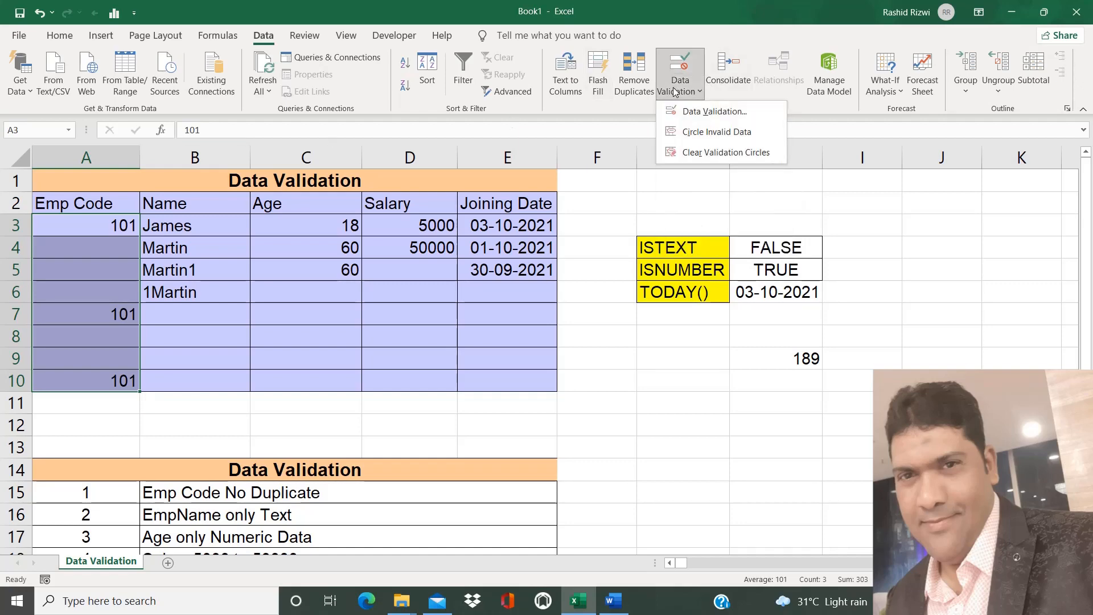
pyautogui.click(701, 113)
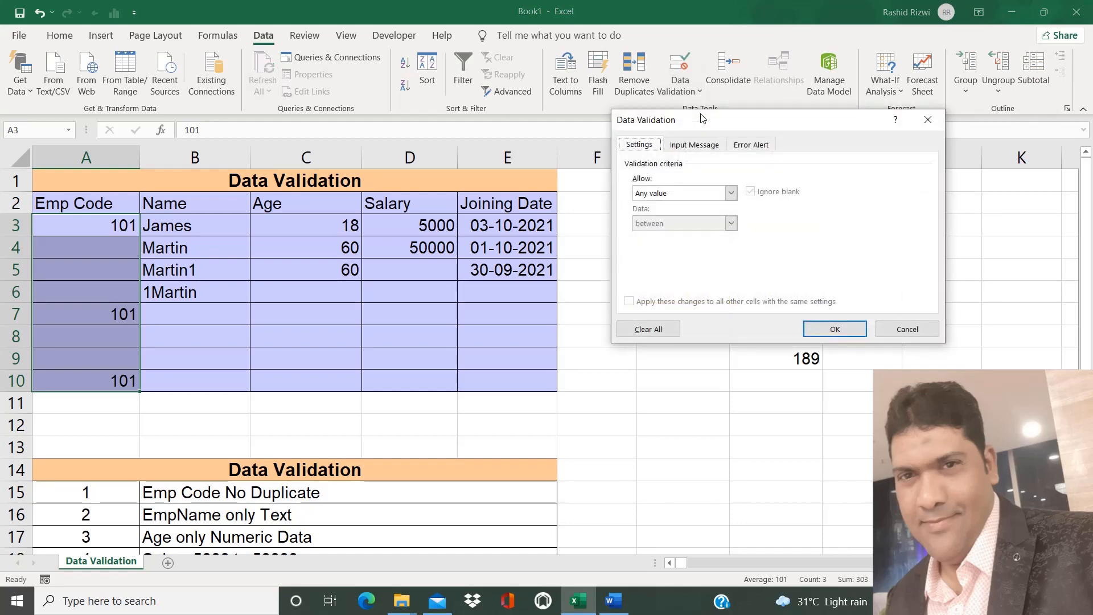
# Apply a custom validation rule to the selected Emp Code cells using the formula =AND(COUNTIF($A$3:$A$10,A3)=1,ISNUMBER(A3))
pyautogui.click(670, 195)
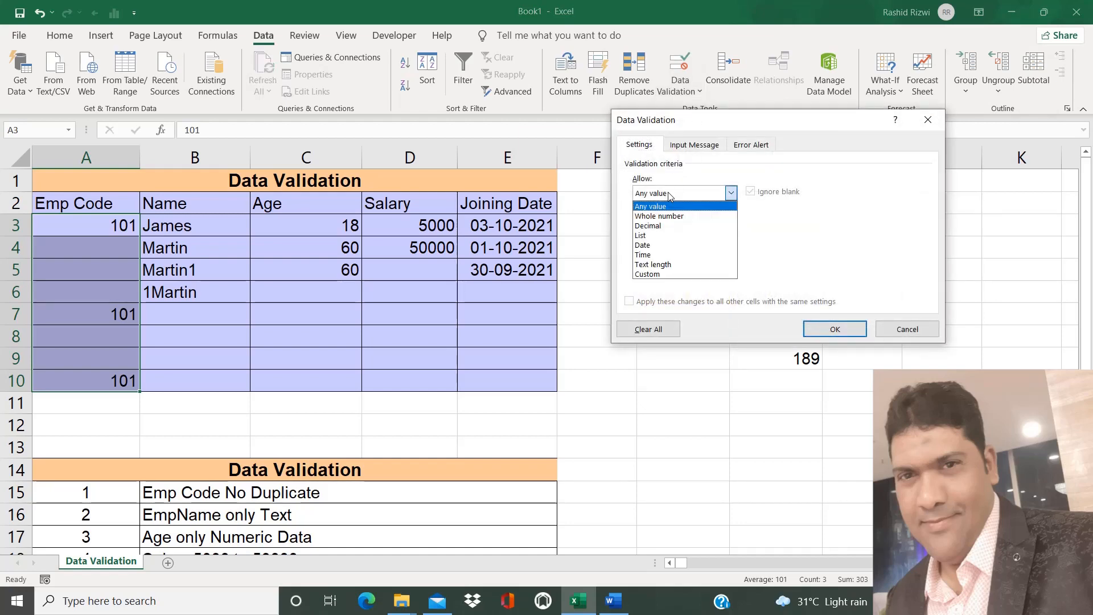
pyautogui.click(666, 274)
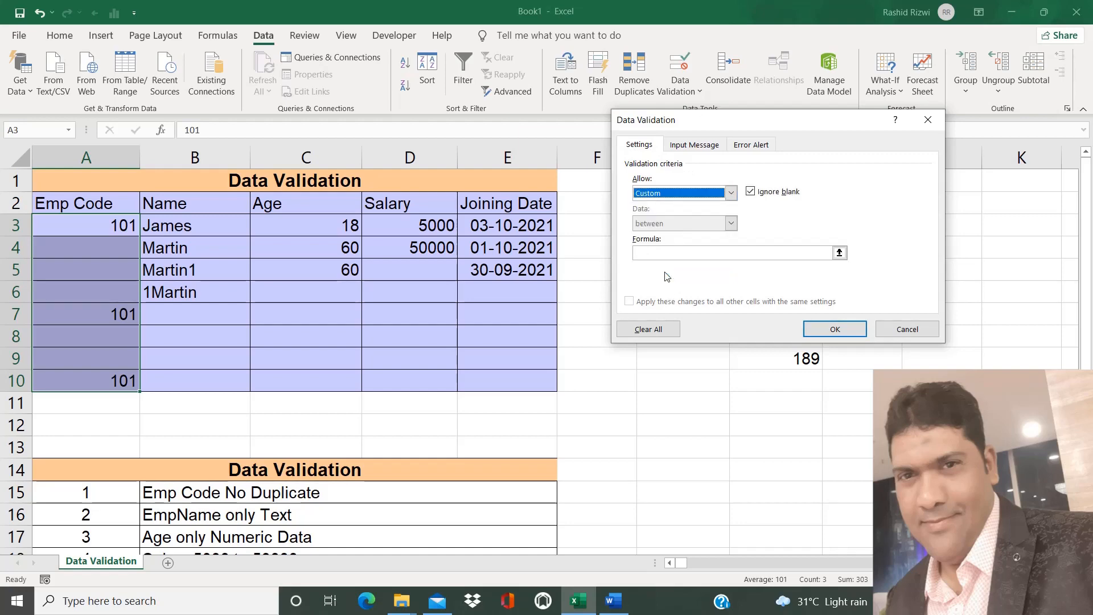
pyautogui.click(671, 248)
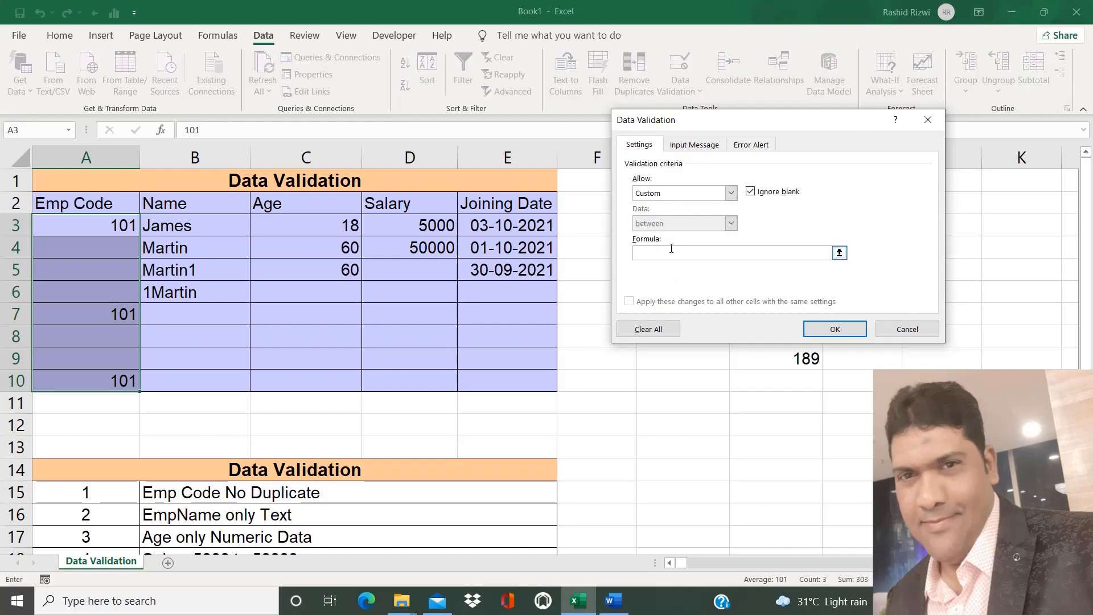
pyautogui.hotkey('ctrl', 'v')
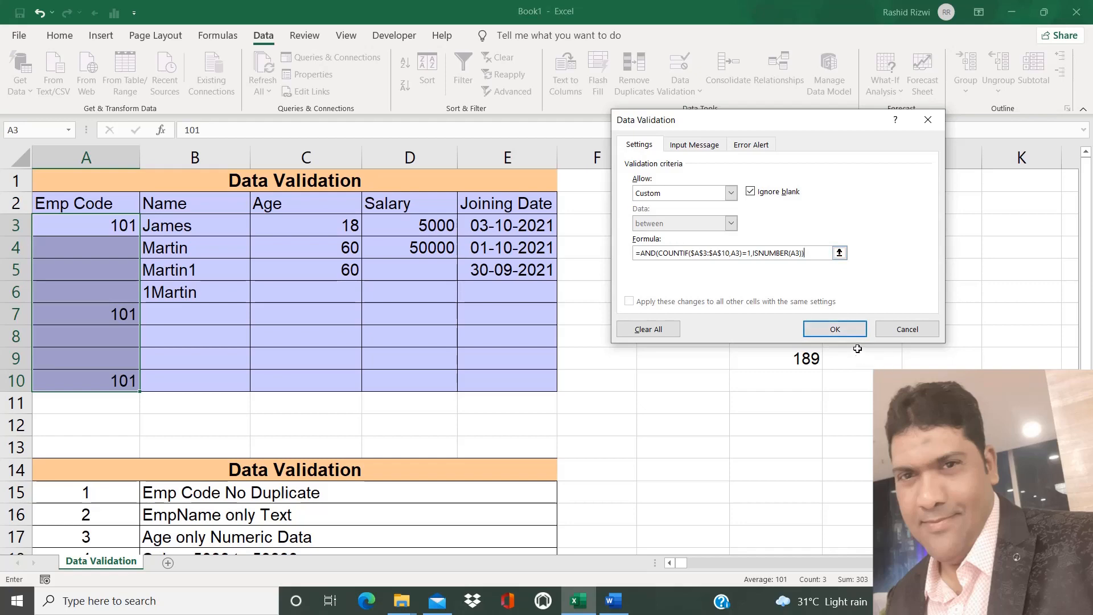
pyautogui.click(846, 328)
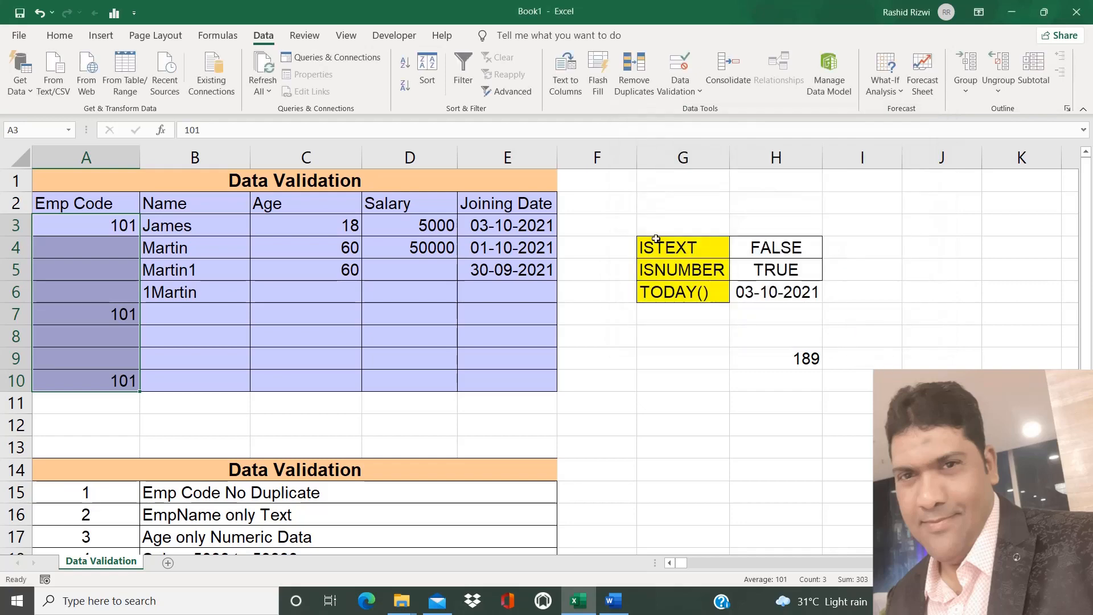
# Circle the invalid data on the sheet to mark the employee codes that break the validation rule
pyautogui.click(89, 272)
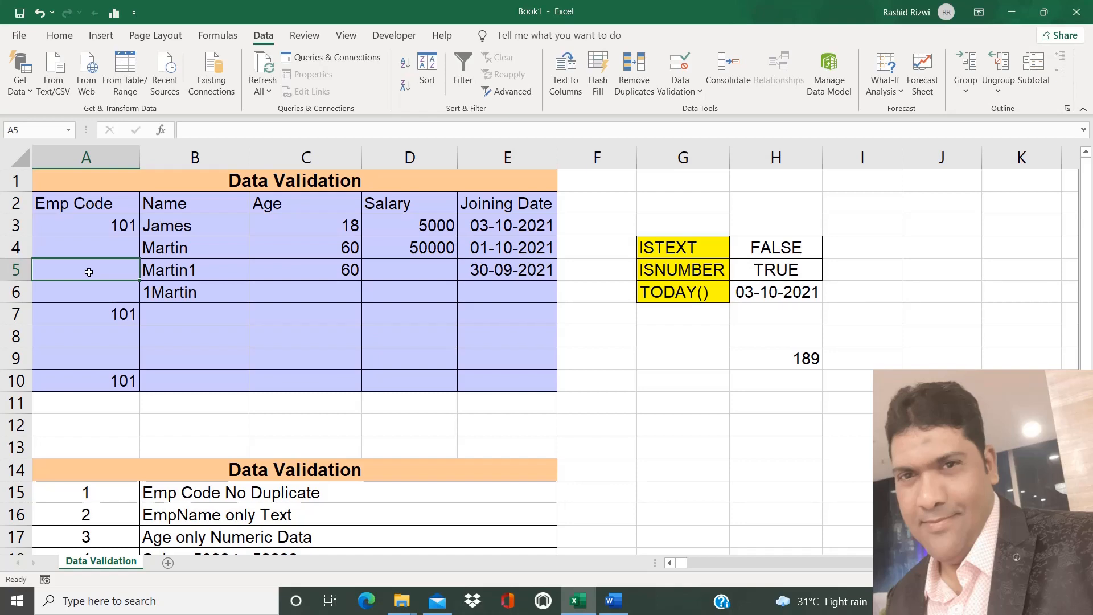
pyautogui.click(101, 227)
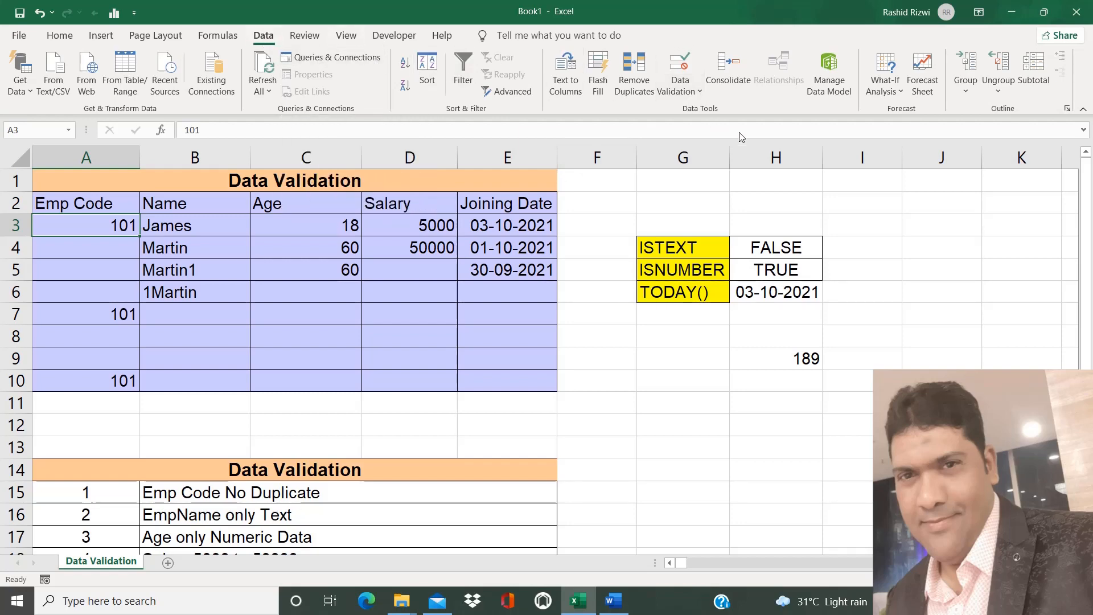
pyautogui.click(691, 93)
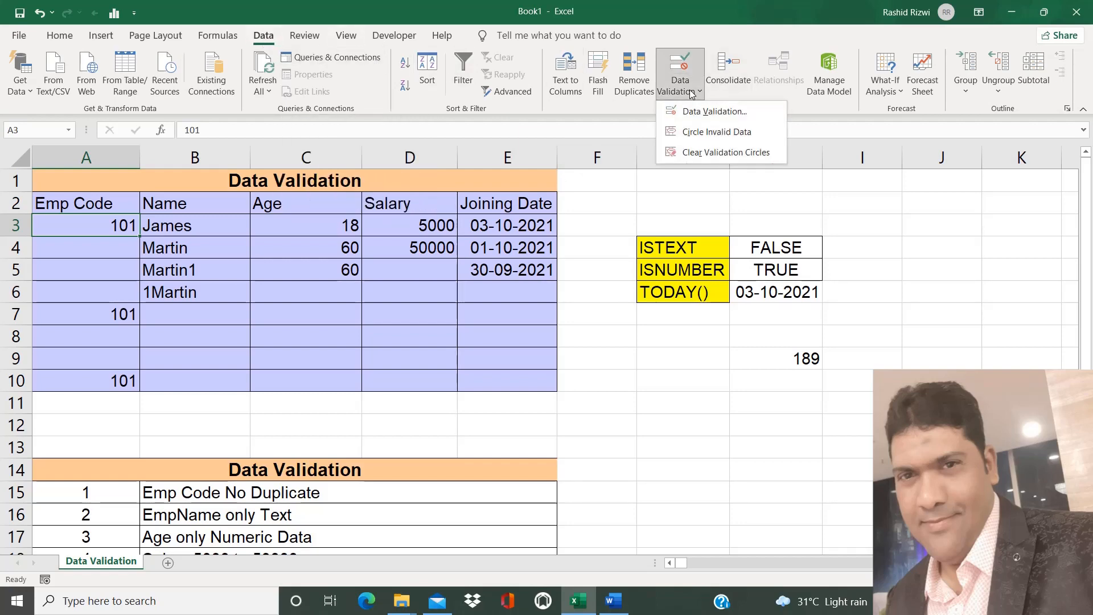
pyautogui.click(698, 135)
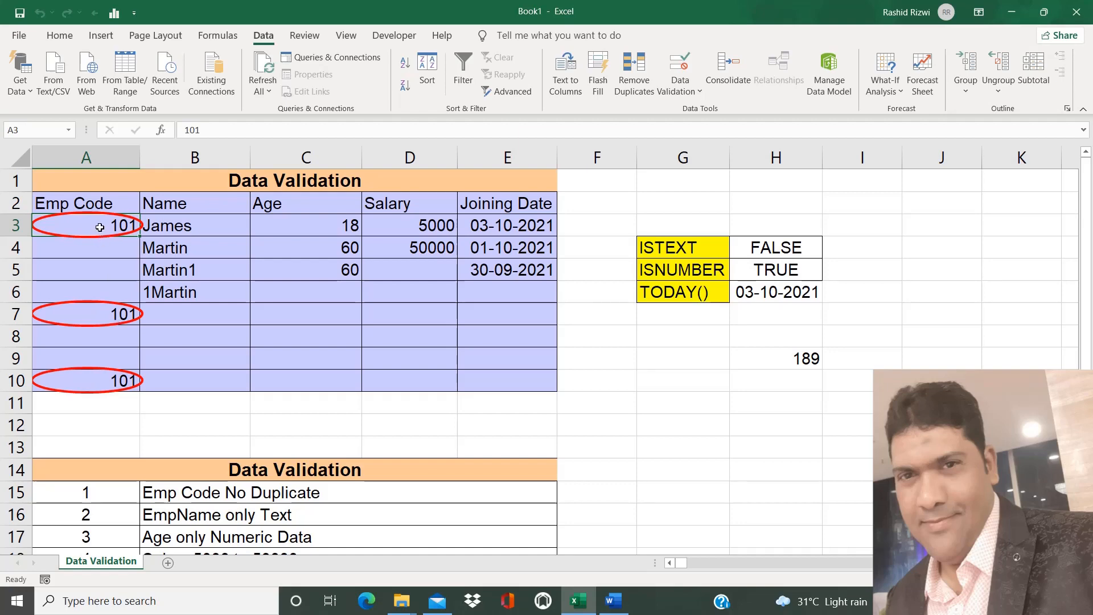
# Change the employee code in cell A3 to 110
pyautogui.write('11')
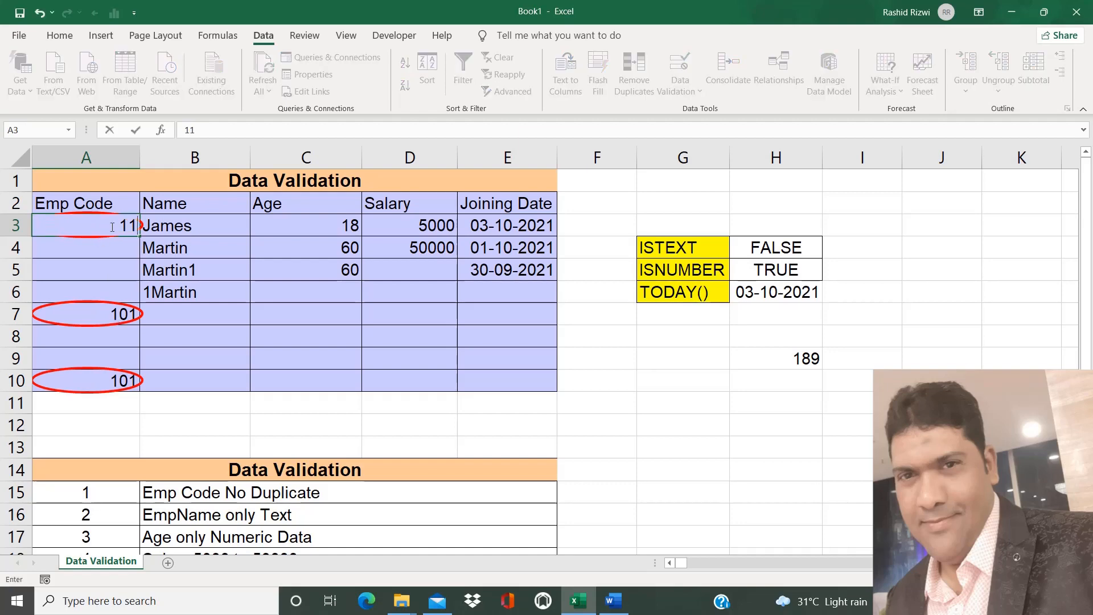
pyautogui.write('0')
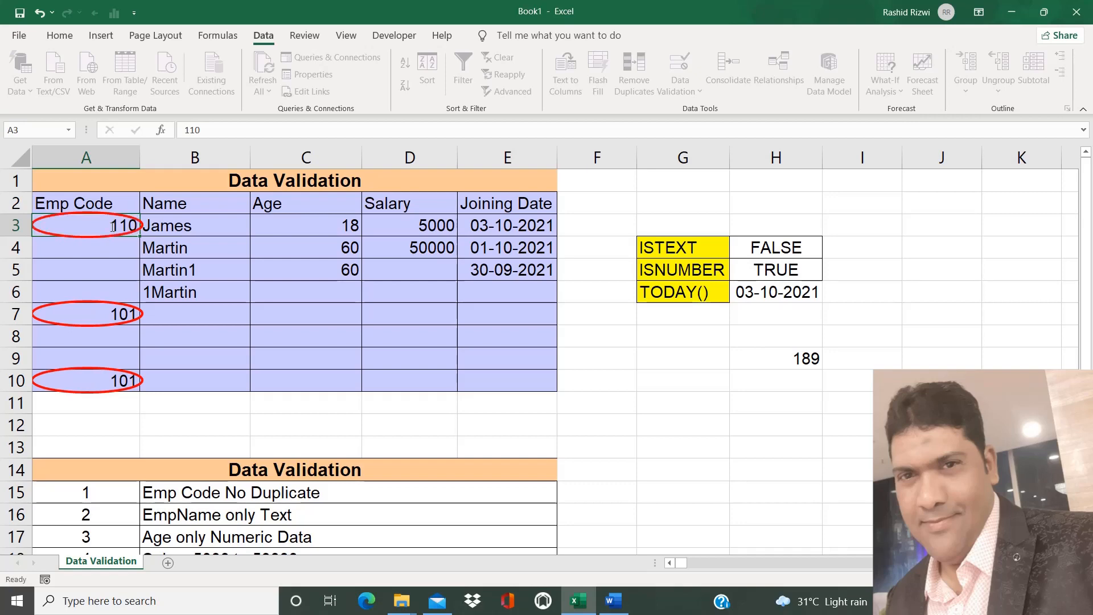
pyautogui.press('Return')
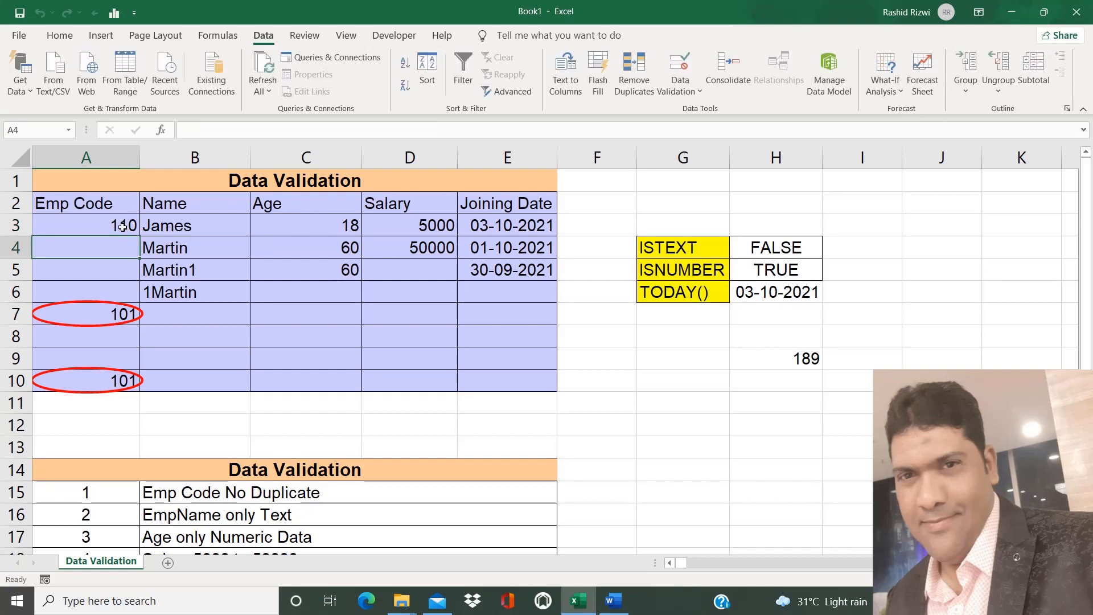
# Clear the remaining validation circles from the Emp Code column
pyautogui.click(123, 227)
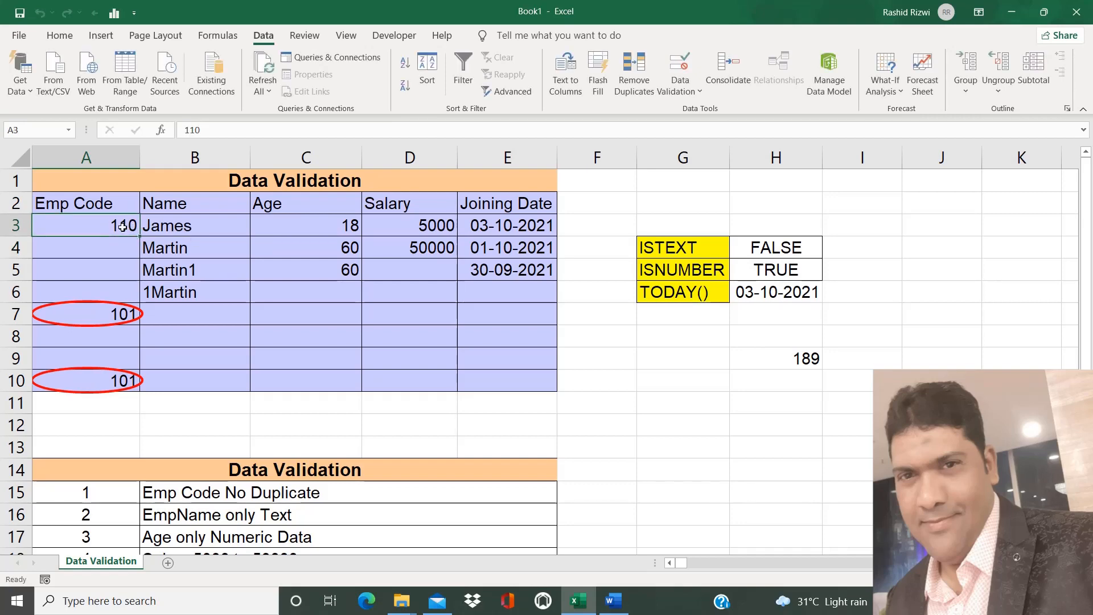
pyautogui.click(690, 93)
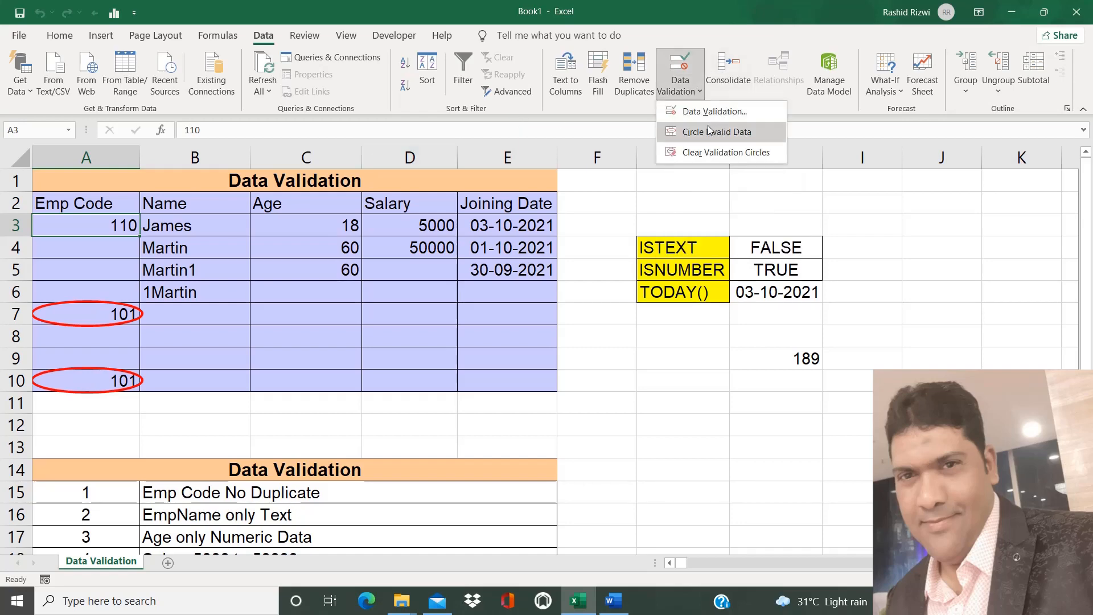
pyautogui.click(703, 155)
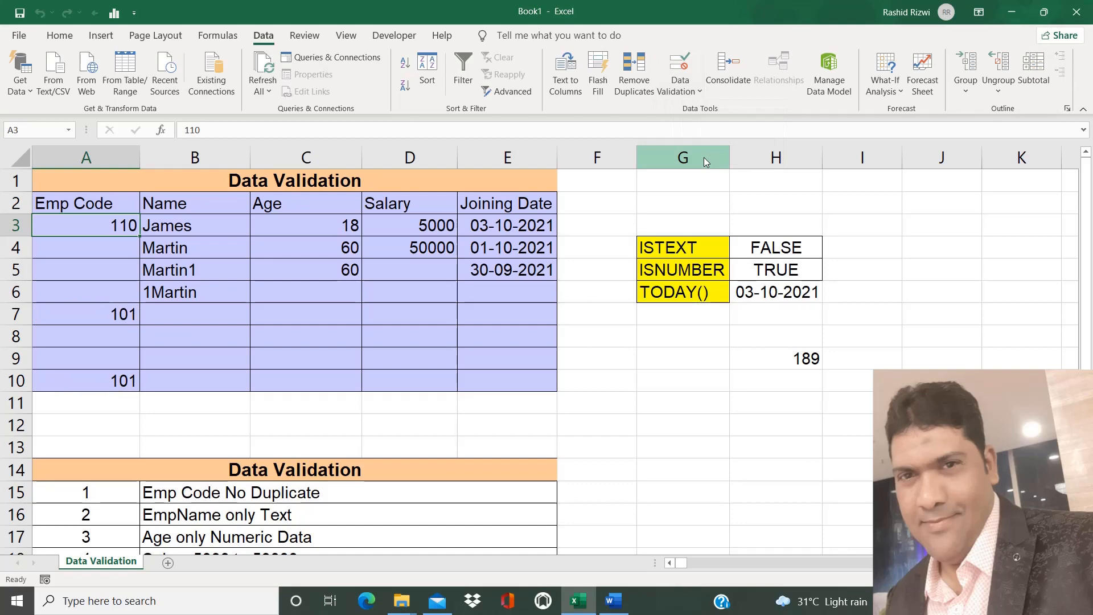